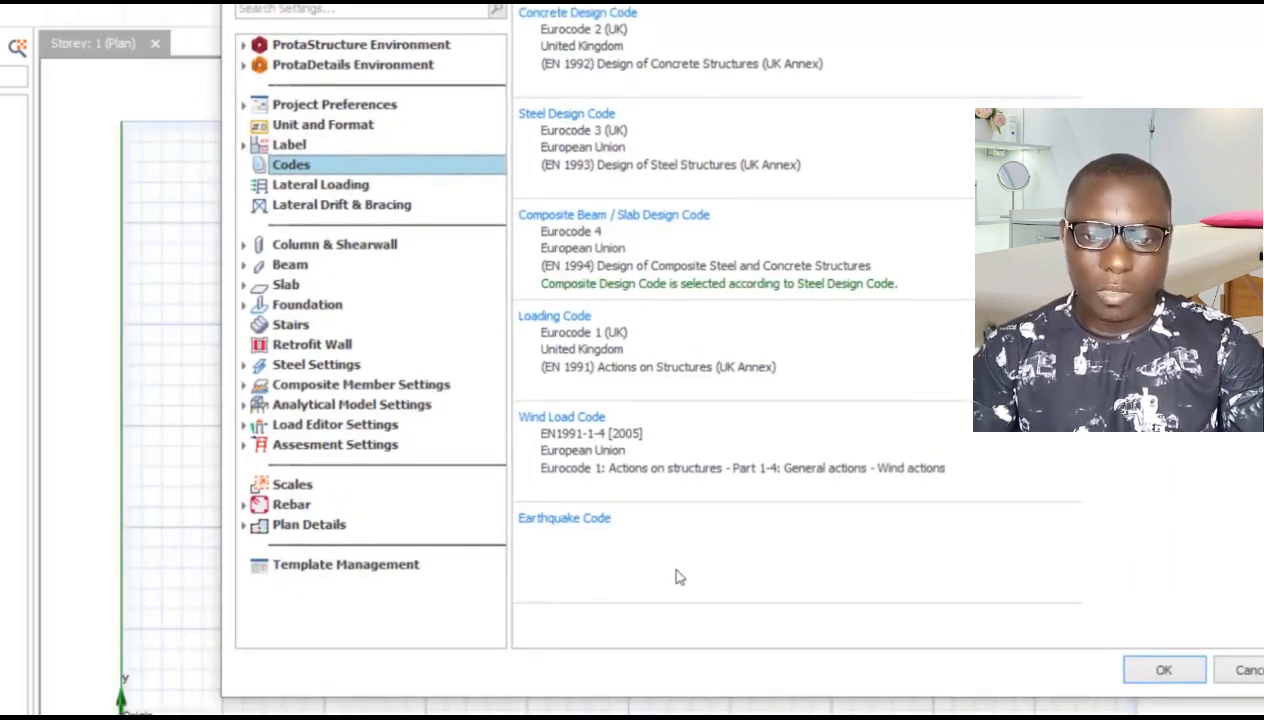
# Accept the design code settings and start an orthogonal axis grid with its reference point at X 5000, Y 5000 mm
pyautogui.click(1165, 670)
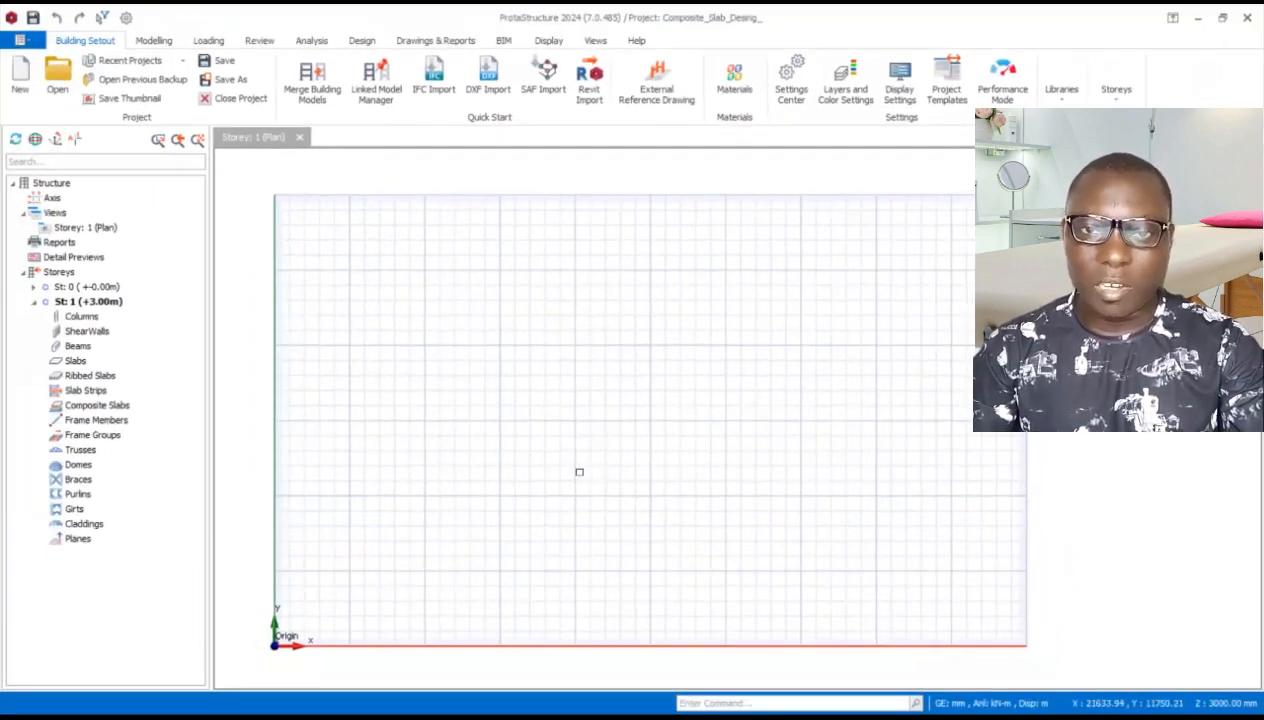
pyautogui.click(155, 41)
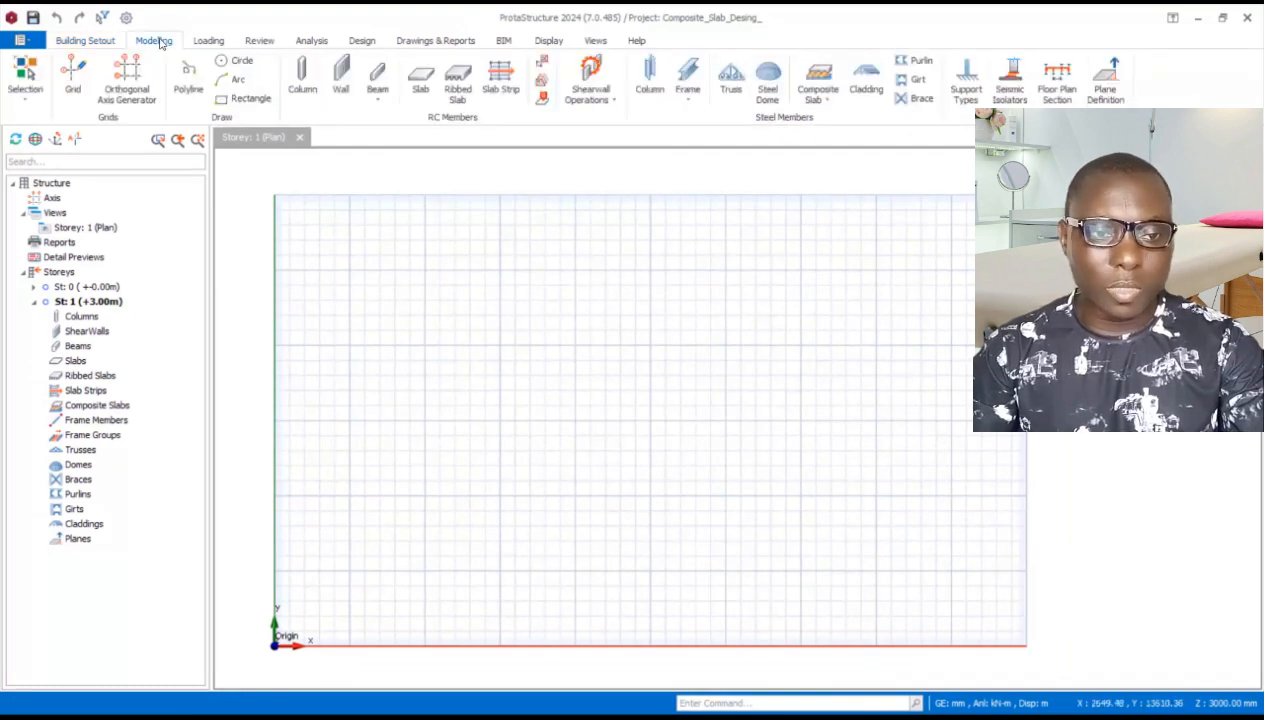
pyautogui.click(122, 80)
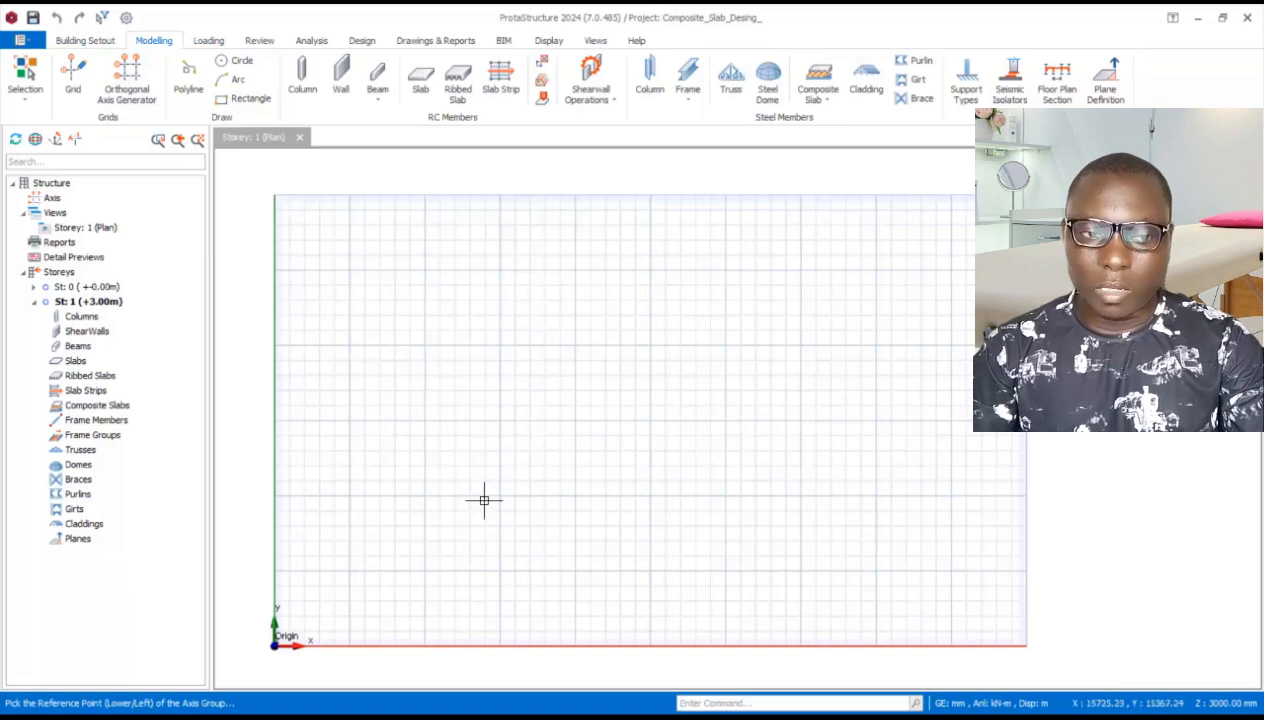
pyautogui.click(348, 570)
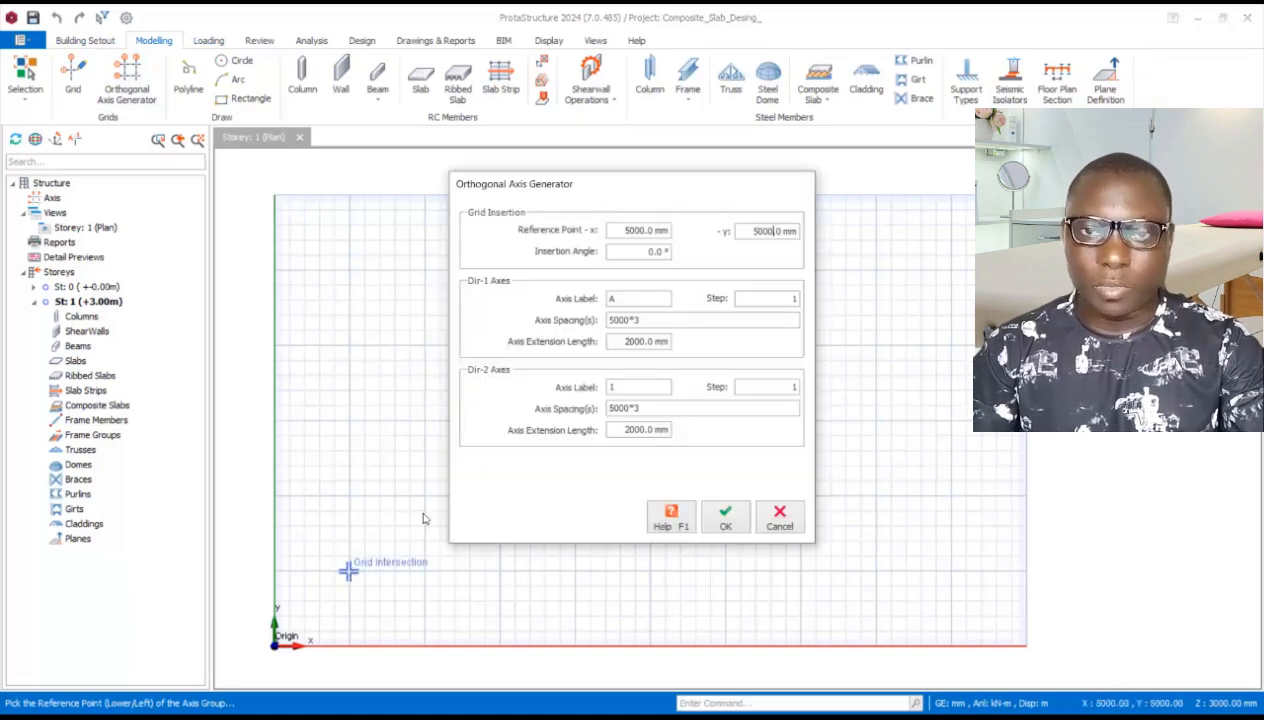
pyautogui.moveTo(612, 192); pyautogui.dragTo(583, 213)
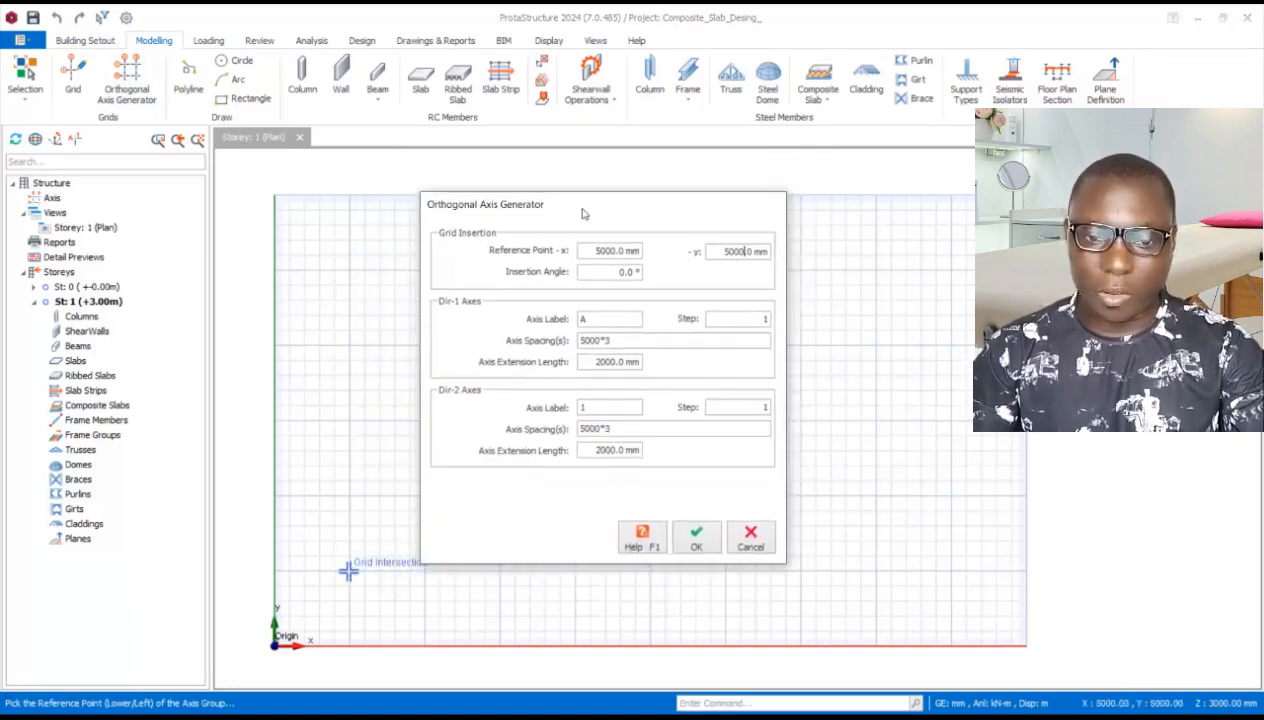
# Generate the orthogonal axes with spacings of 4000*3 for Dir-1 and 3500*3 for Dir-2
pyautogui.click(580, 341)
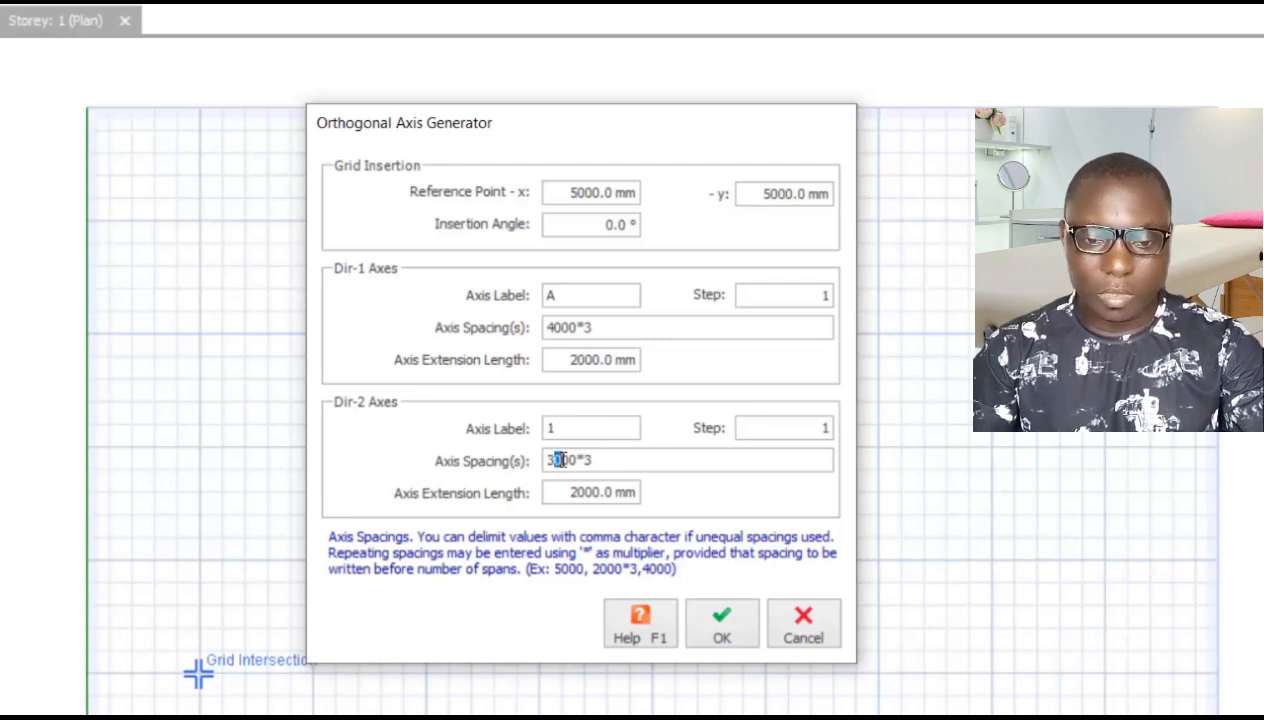
pyautogui.write('5')
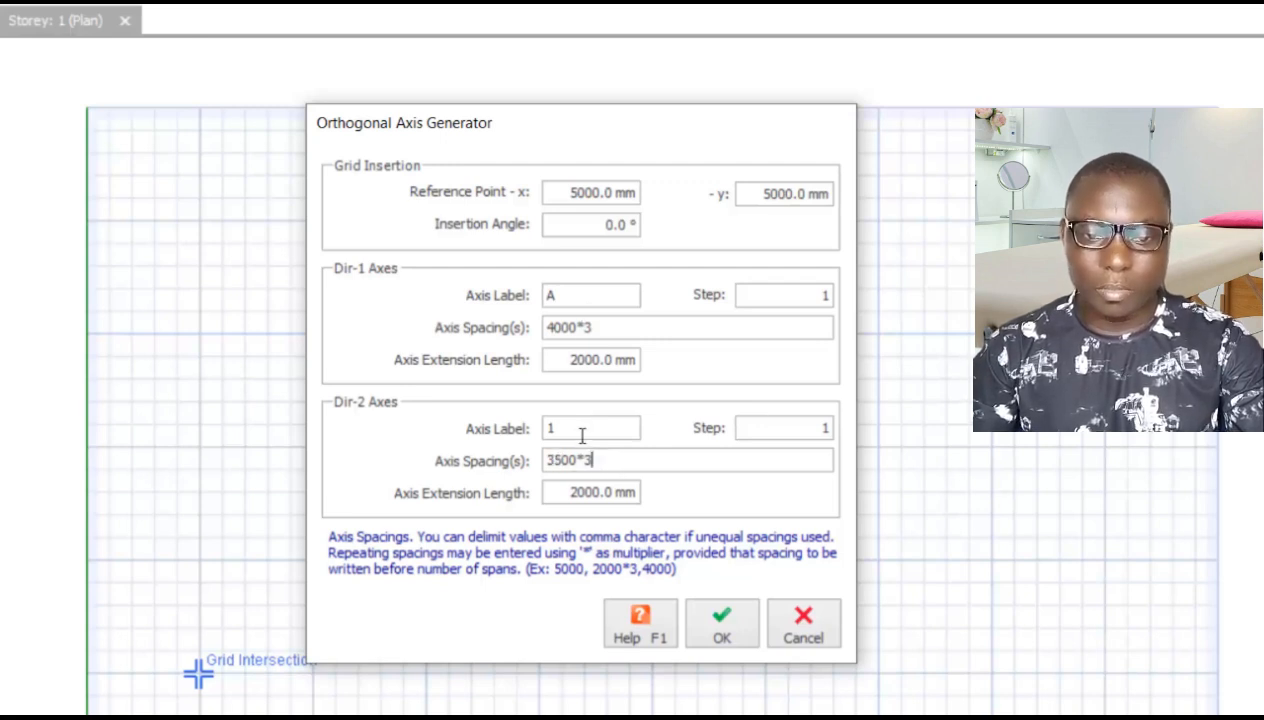
pyautogui.moveTo(632, 147); pyautogui.dragTo(597, 139)
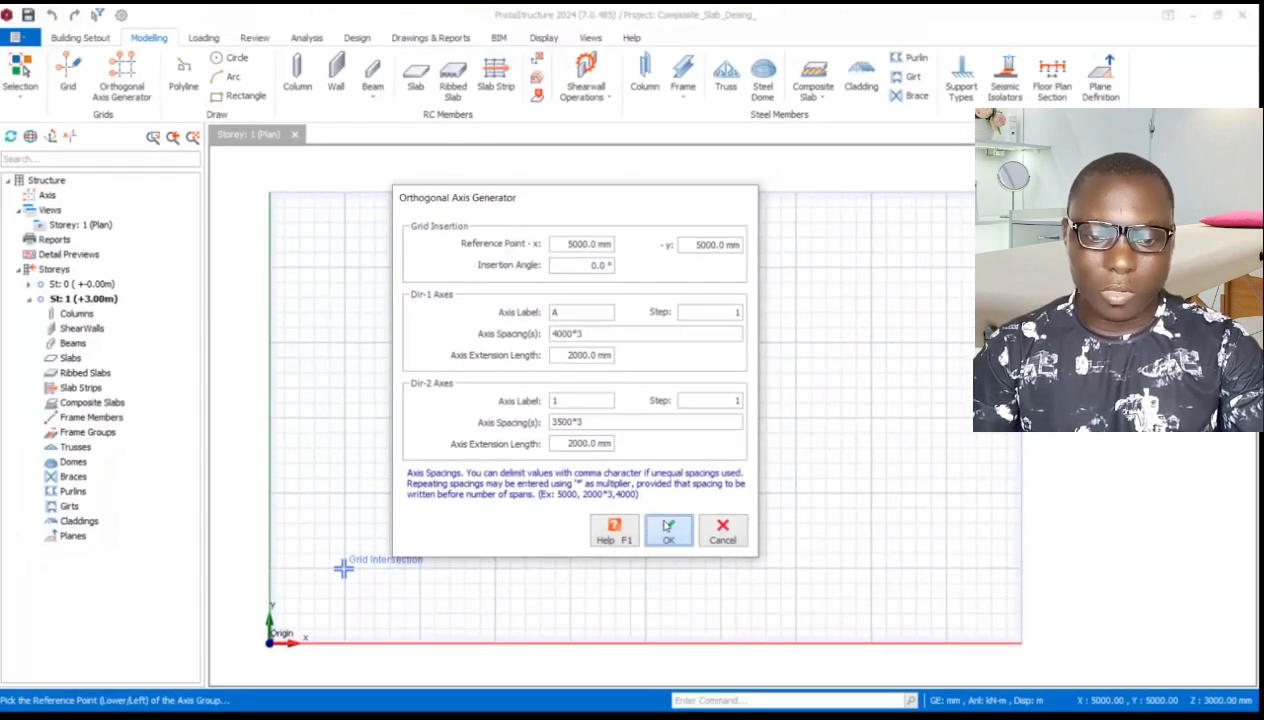
pyautogui.press('Return')
pyautogui.scroll(3, 340, 585)
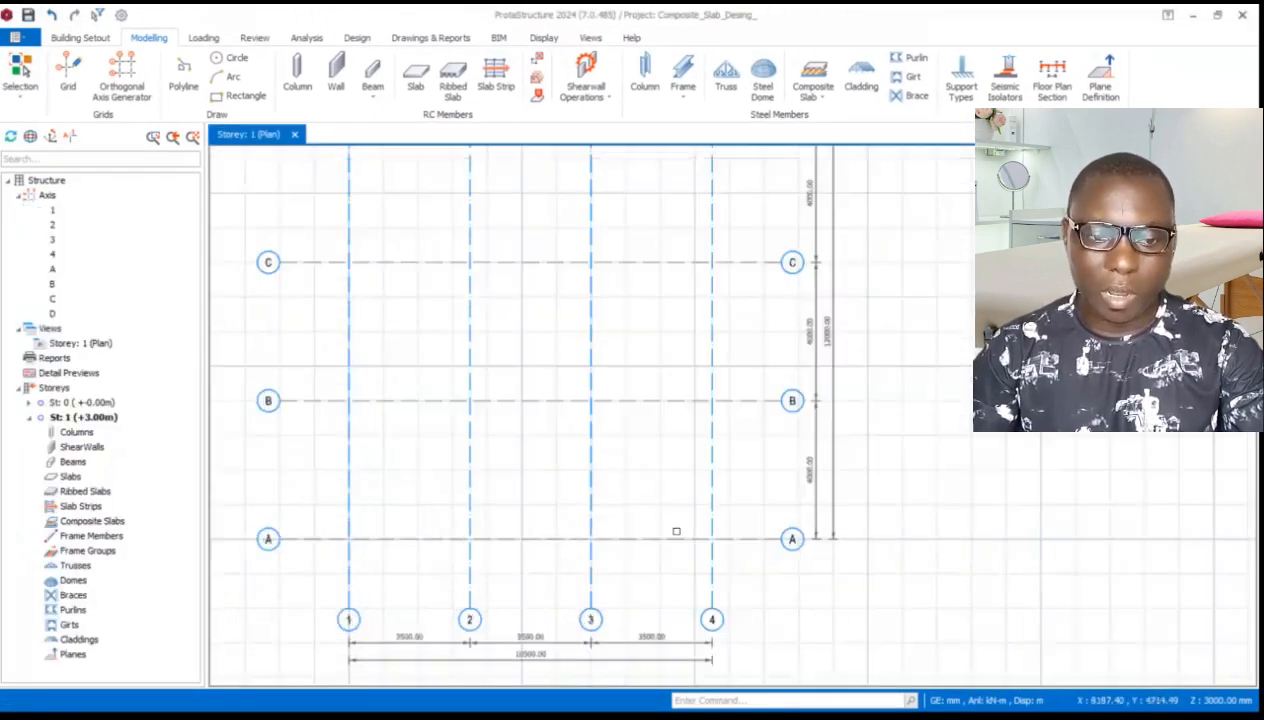
pyautogui.scroll(-2, 836, 558)
pyautogui.scroll(1, 728, 403)
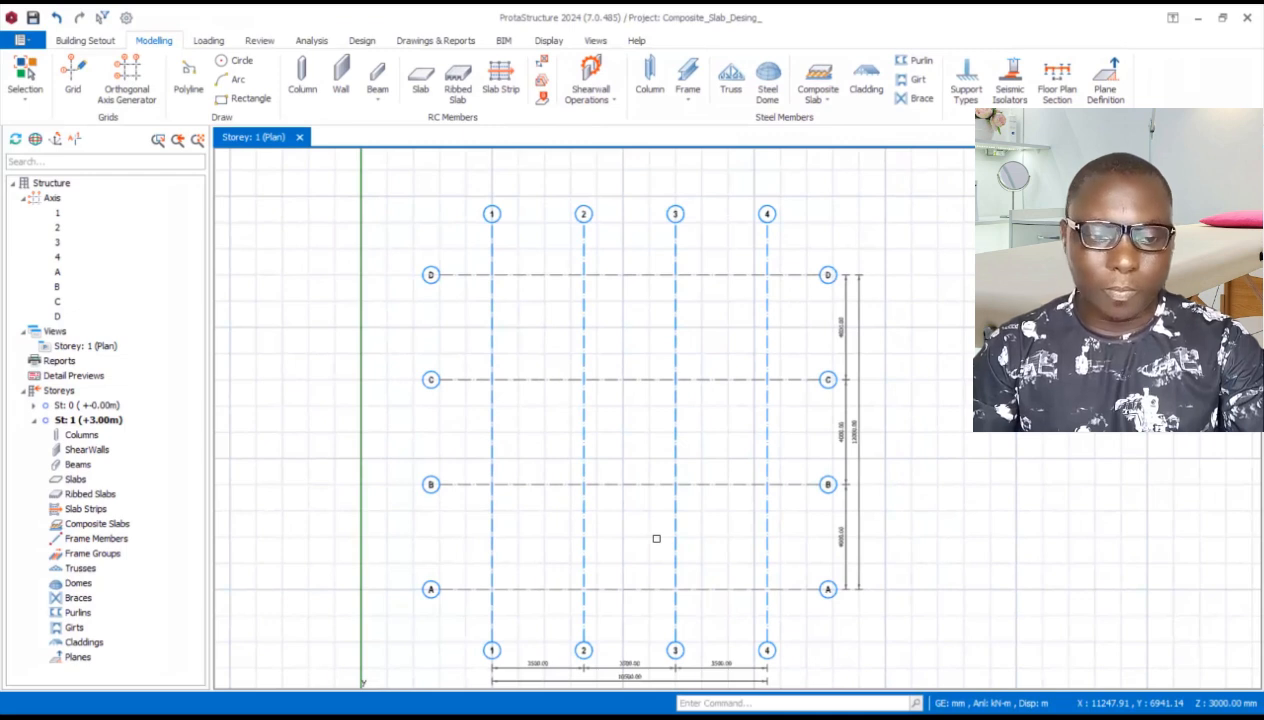
# Start a steel column on storey St: 1 and set its section to UKC254X254X89 from the BS database
pyautogui.click(77, 422)
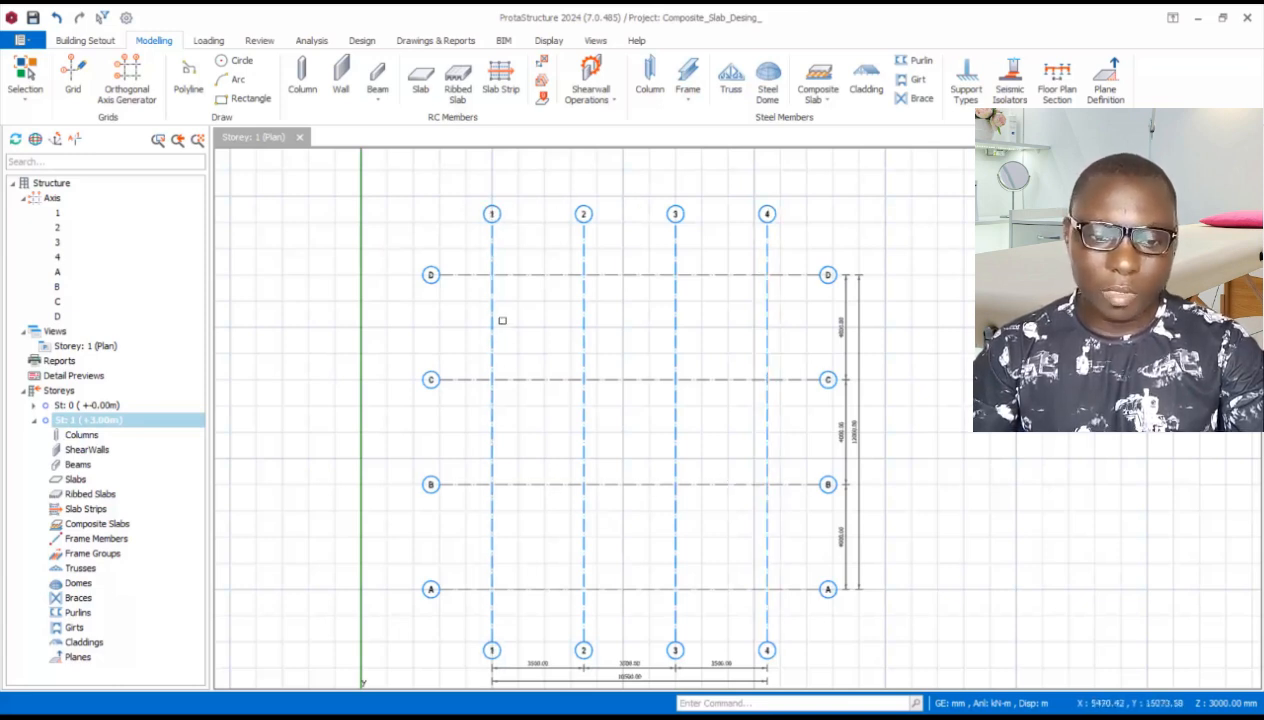
pyautogui.click(650, 80)
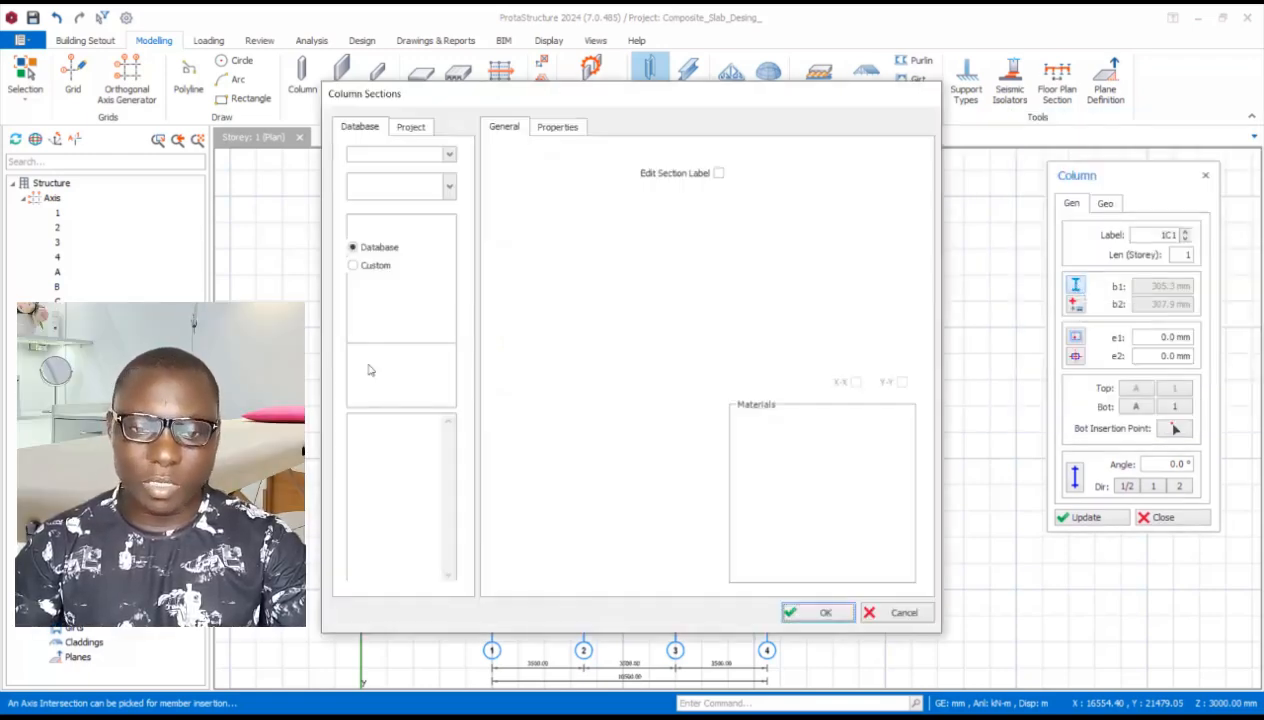
pyautogui.click(363, 465)
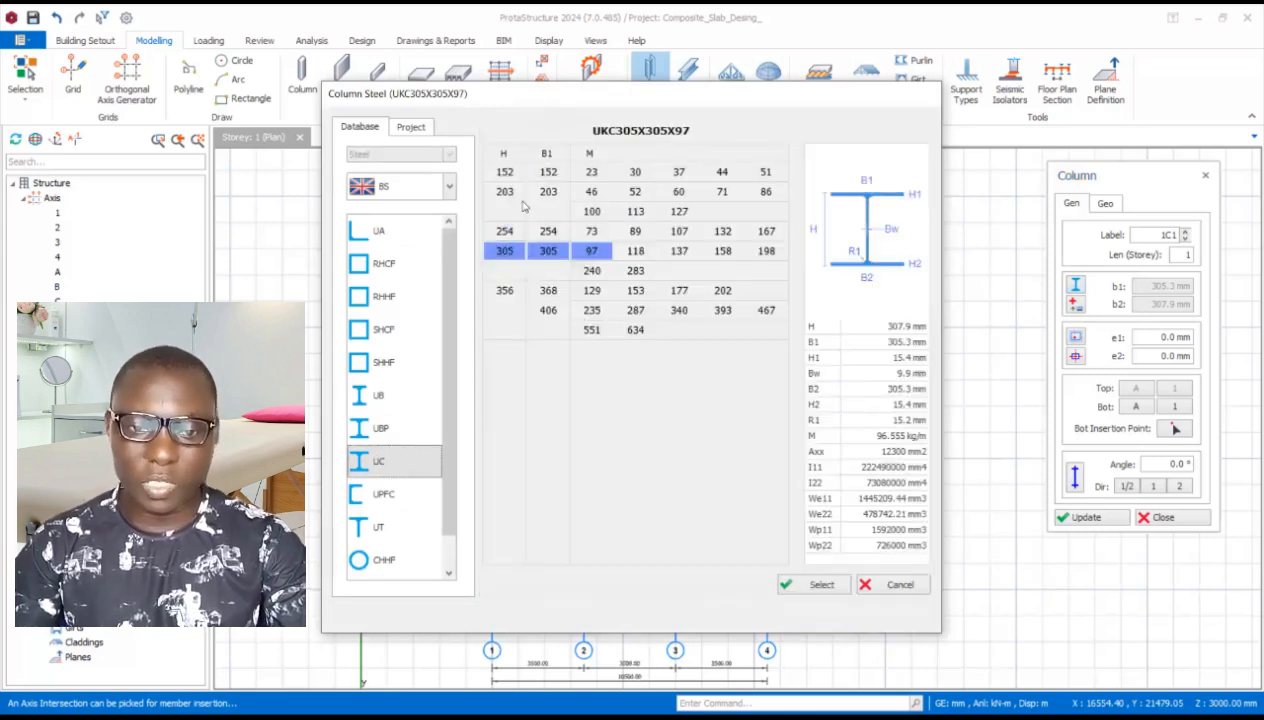
pyautogui.click(505, 231)
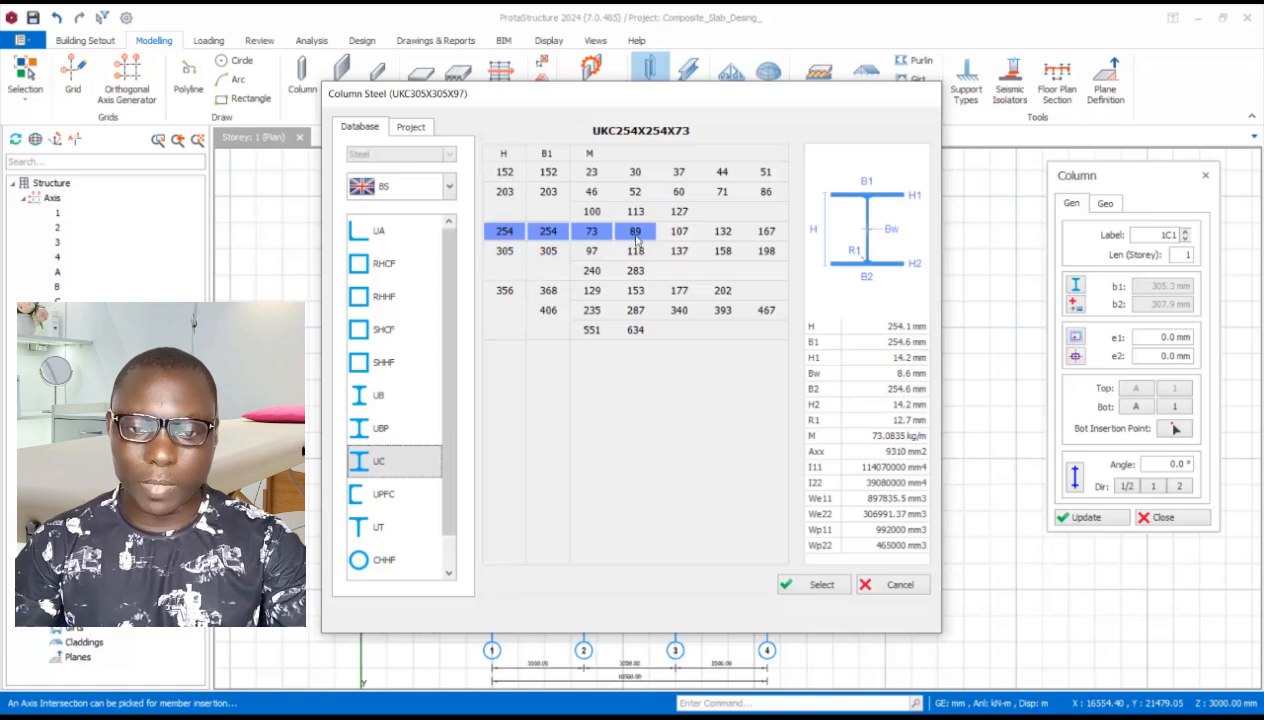
pyautogui.click(636, 236)
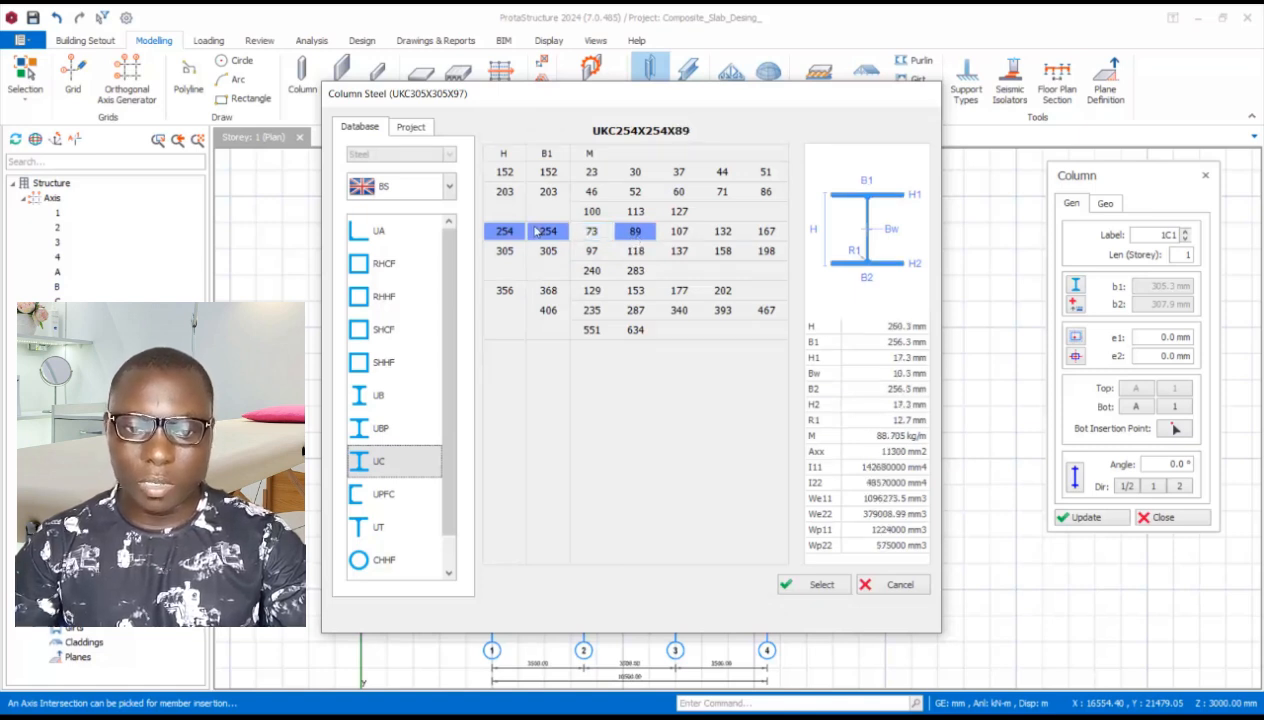
pyautogui.click(815, 584)
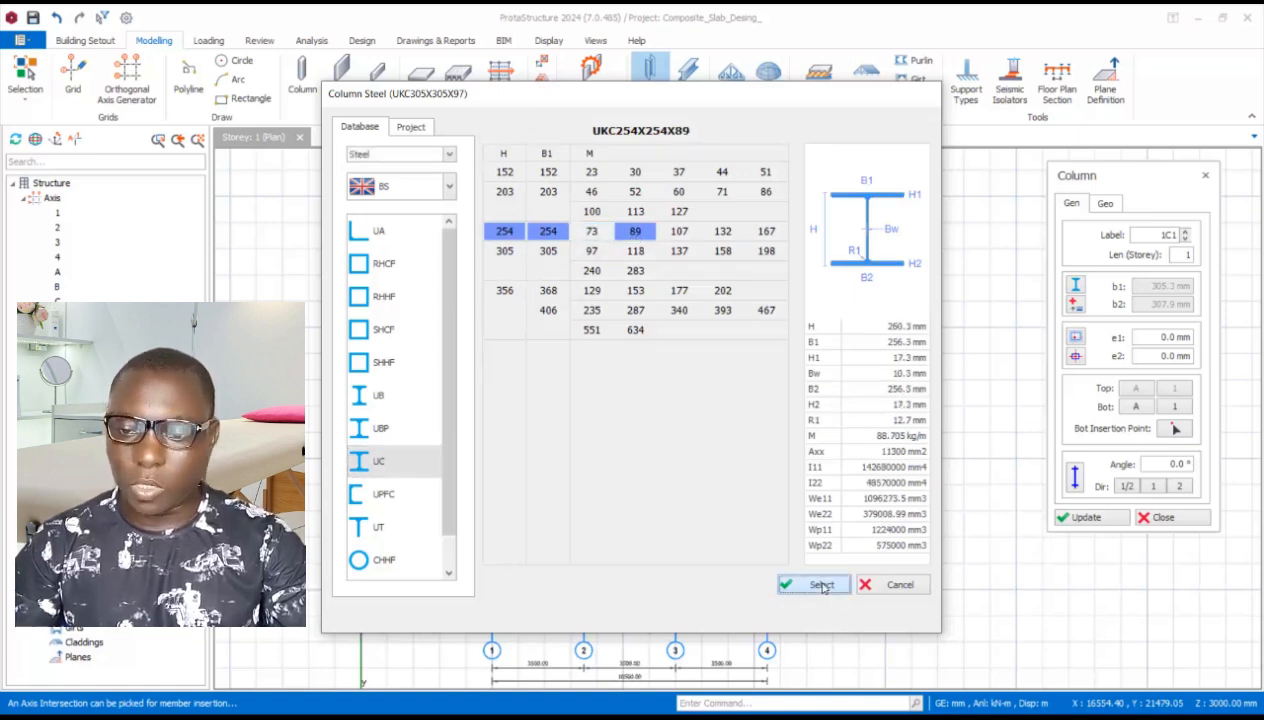
pyautogui.click(820, 612)
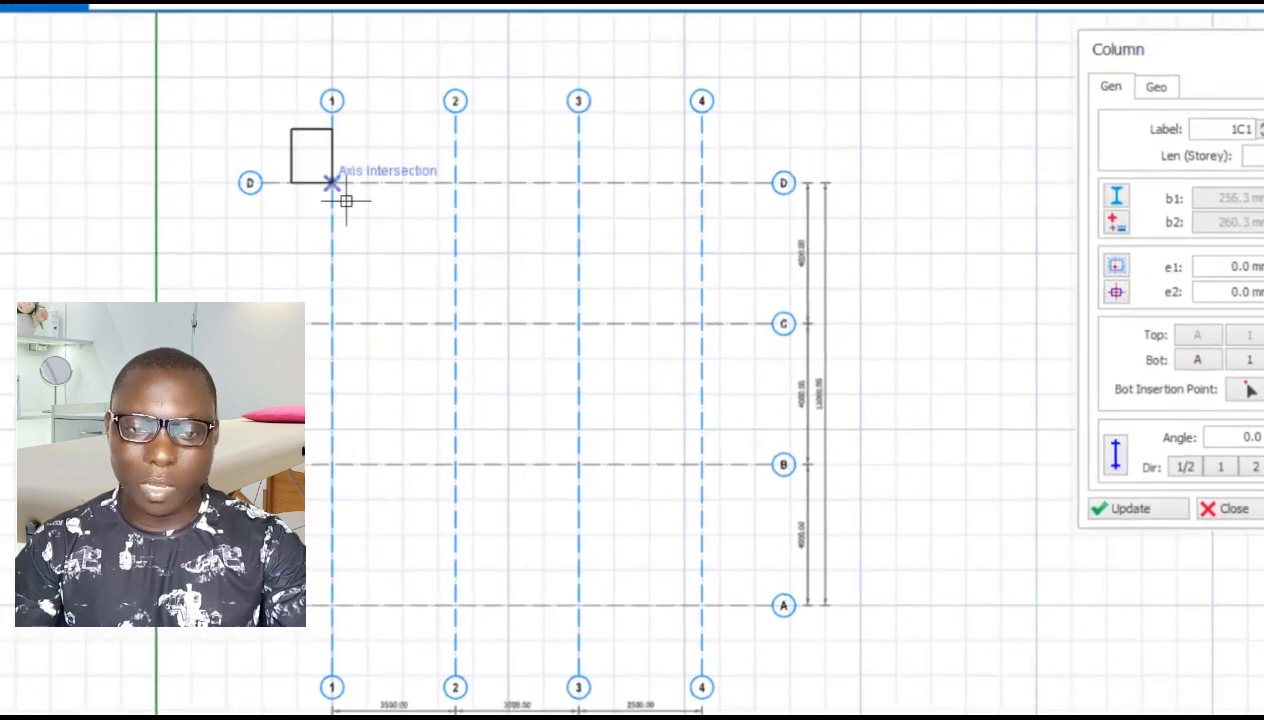
# Insert the steel columns at all intersections of axes 1–4 and A–D at once and end column insertion
pyautogui.moveTo(346, 201); pyautogui.dragTo(726, 635)
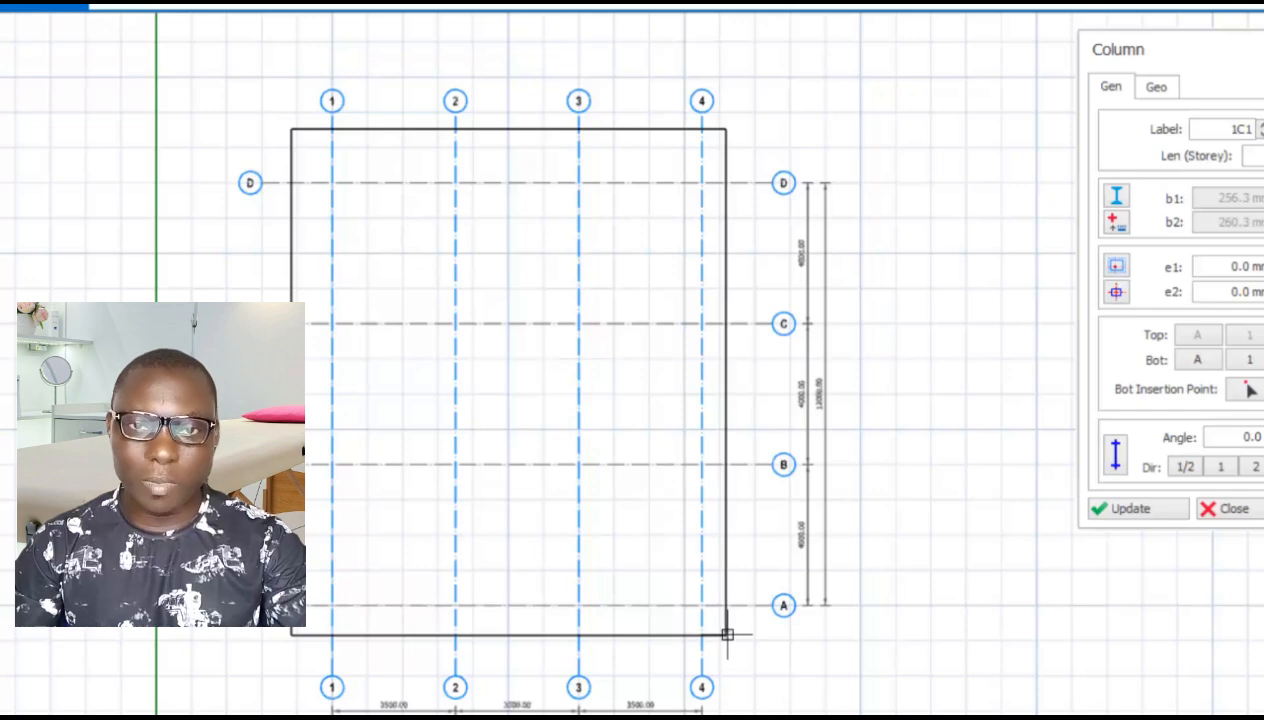
pyautogui.moveTo(727, 634); pyautogui.dragTo(727, 628)
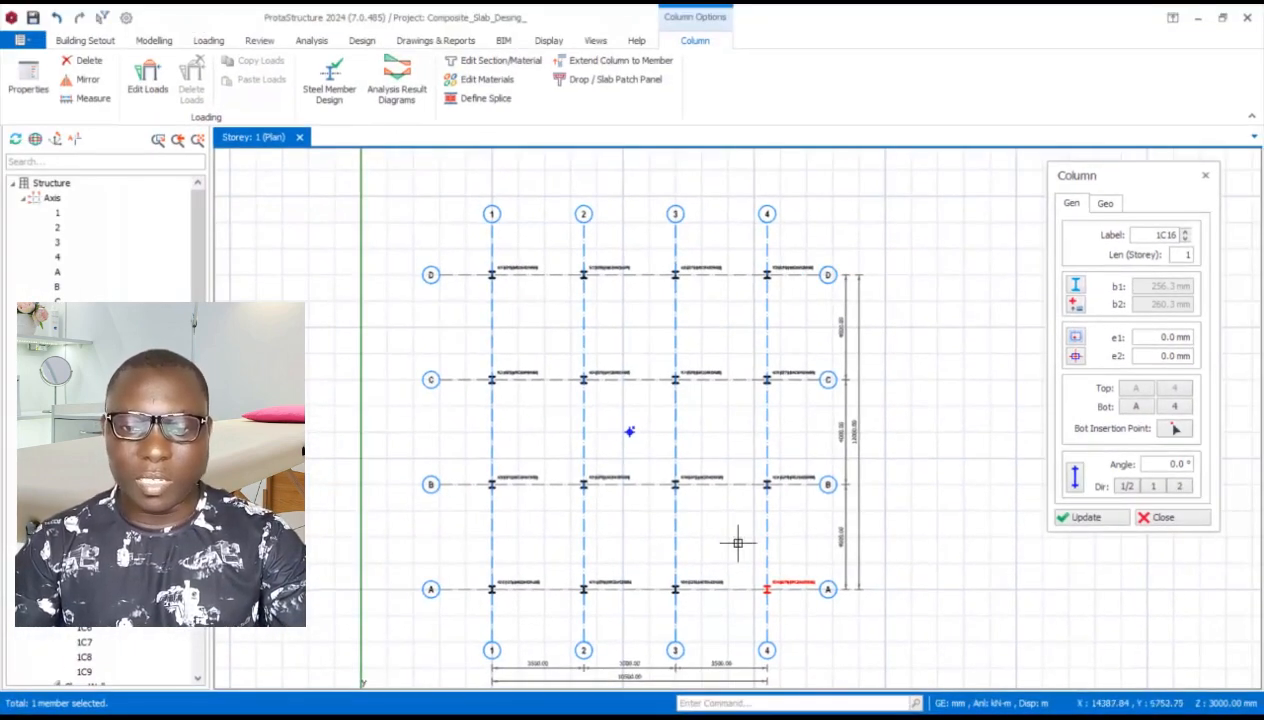
pyautogui.click(1165, 517)
# Examine the placed columns across the axis grid in the storey plan
pyautogui.scroll(-3, 749, 359)
pyautogui.scroll(3, 719, 379)
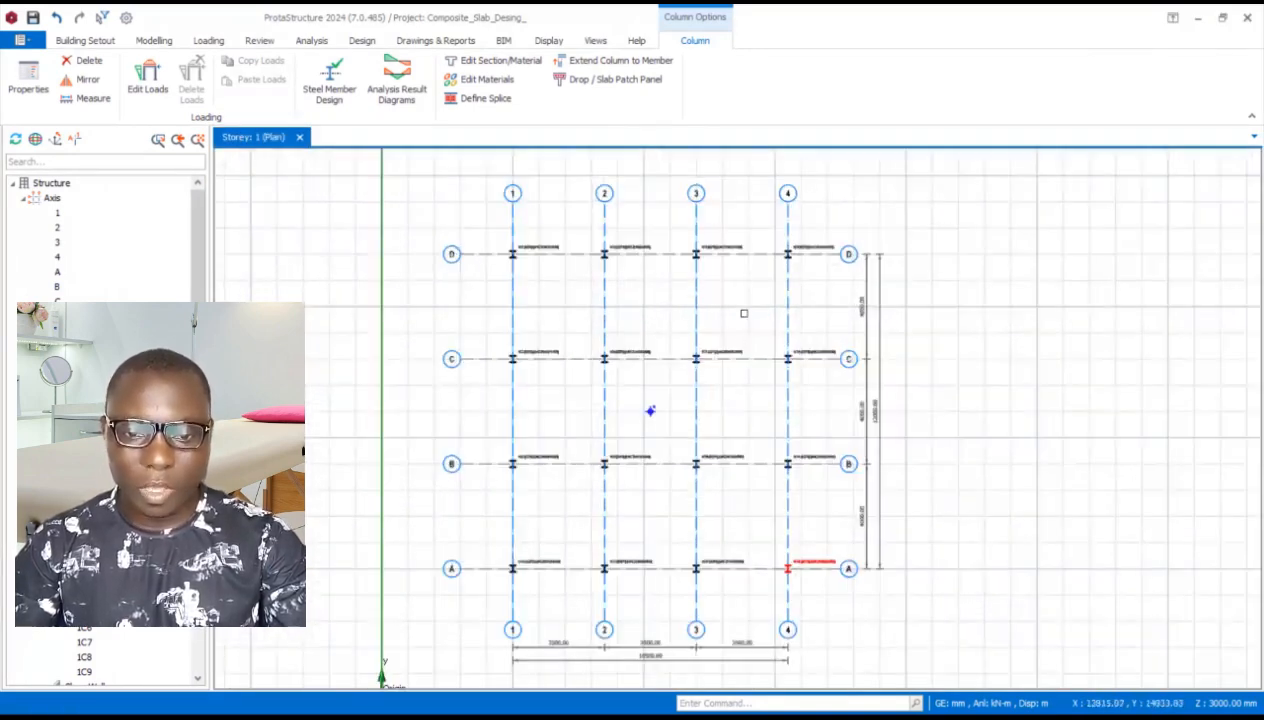
pyautogui.scroll(2, 733, 313)
pyautogui.scroll(-2, 705, 297)
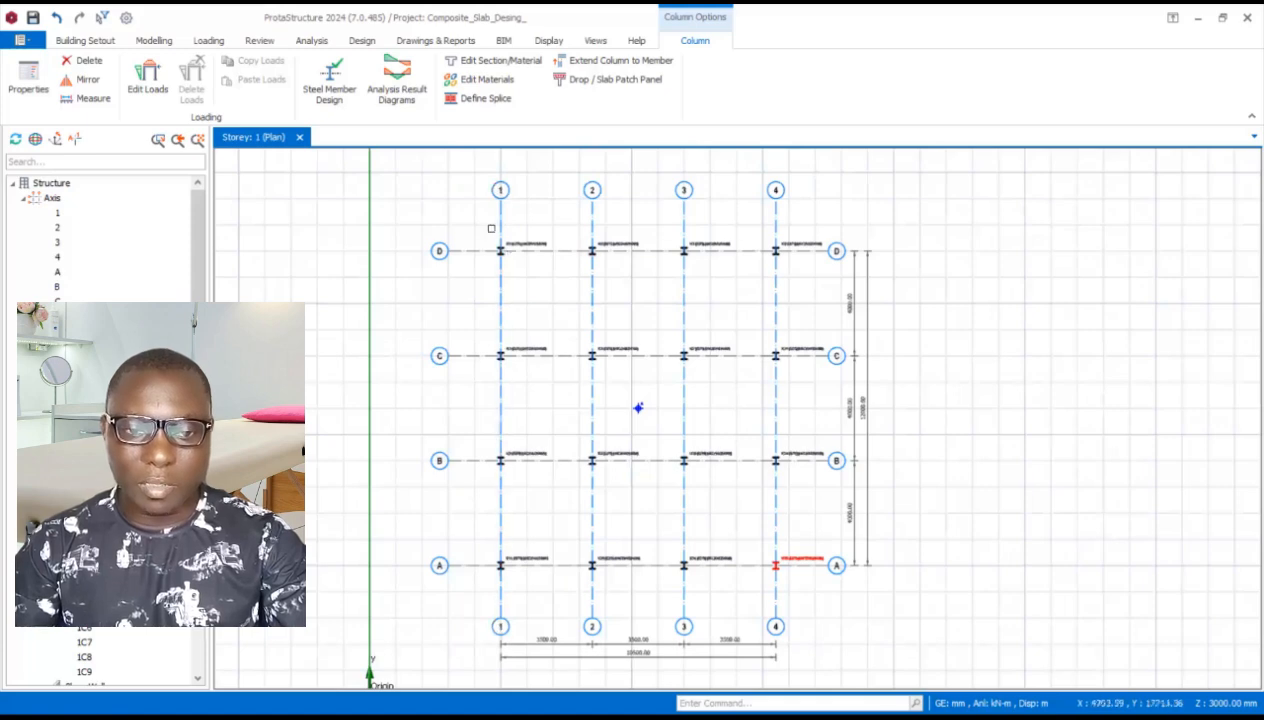
pyautogui.scroll(-3, 690, 360)
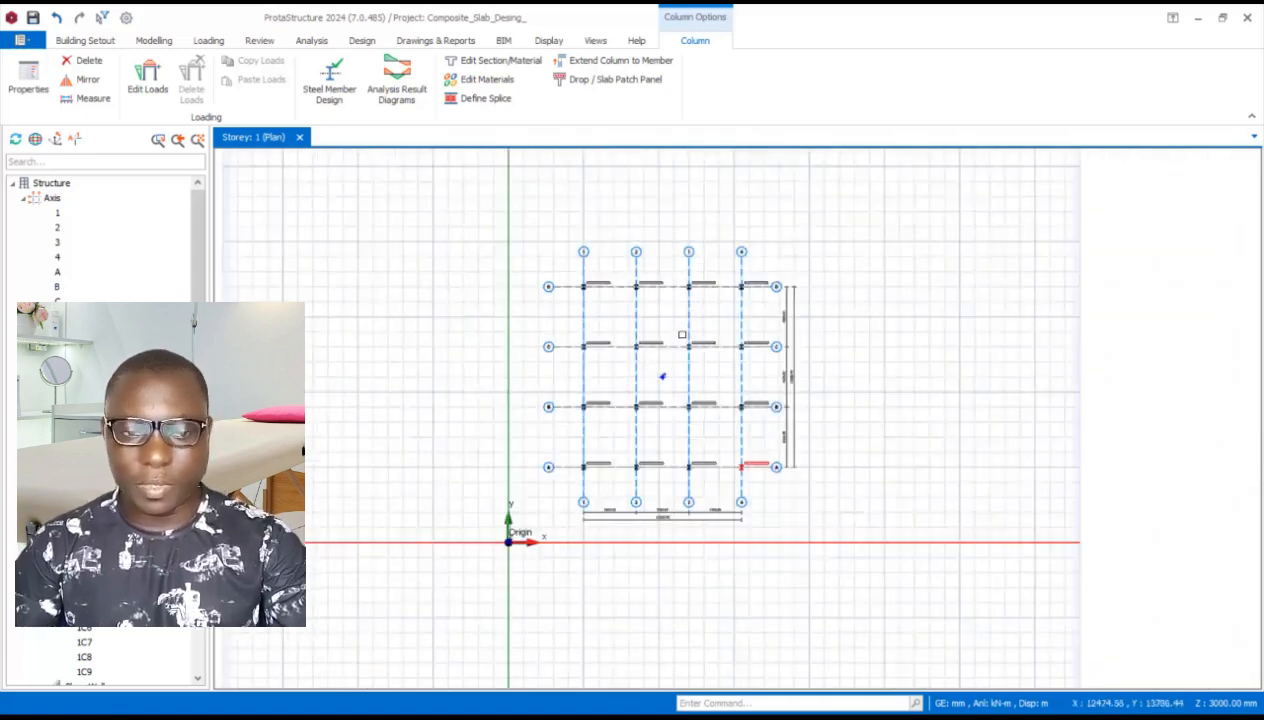
pyautogui.scroll(2, 674, 398)
pyautogui.scroll(1, 664, 278)
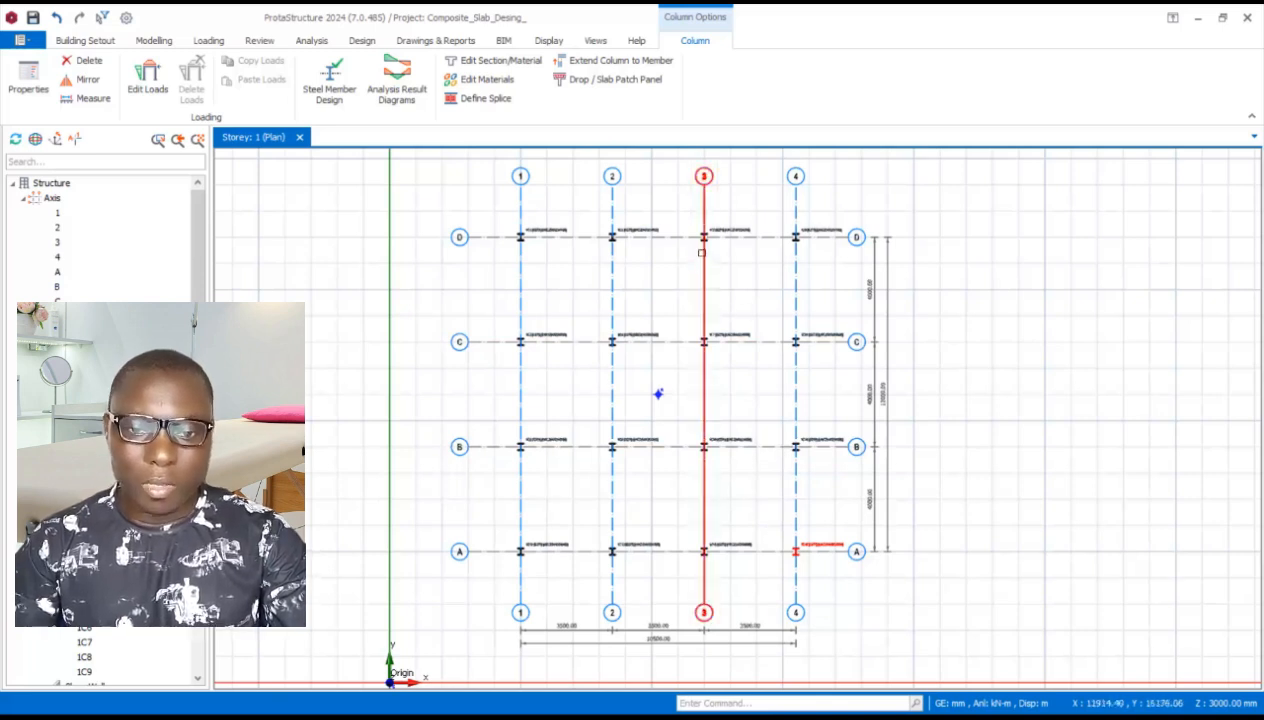
pyautogui.scroll(1, 704, 255)
# Return to the modelling tools and save the project
pyautogui.click(155, 41)
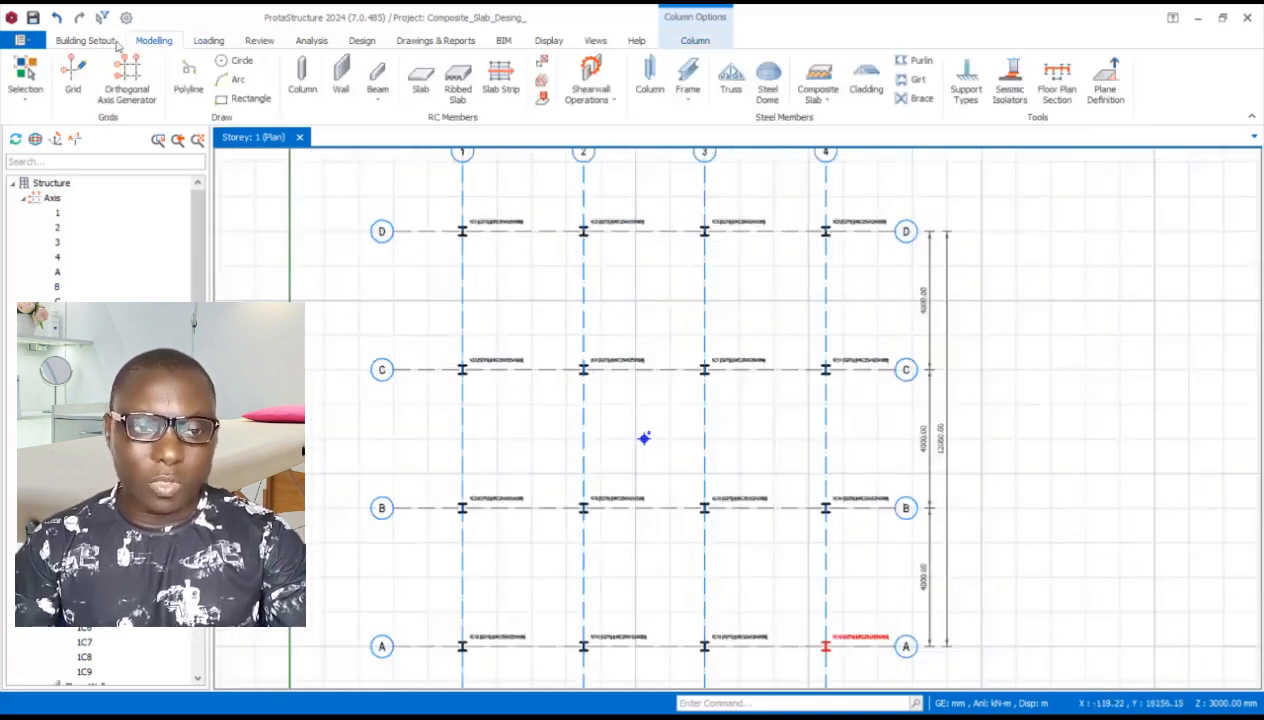
pyautogui.scroll(-1, 596, 306)
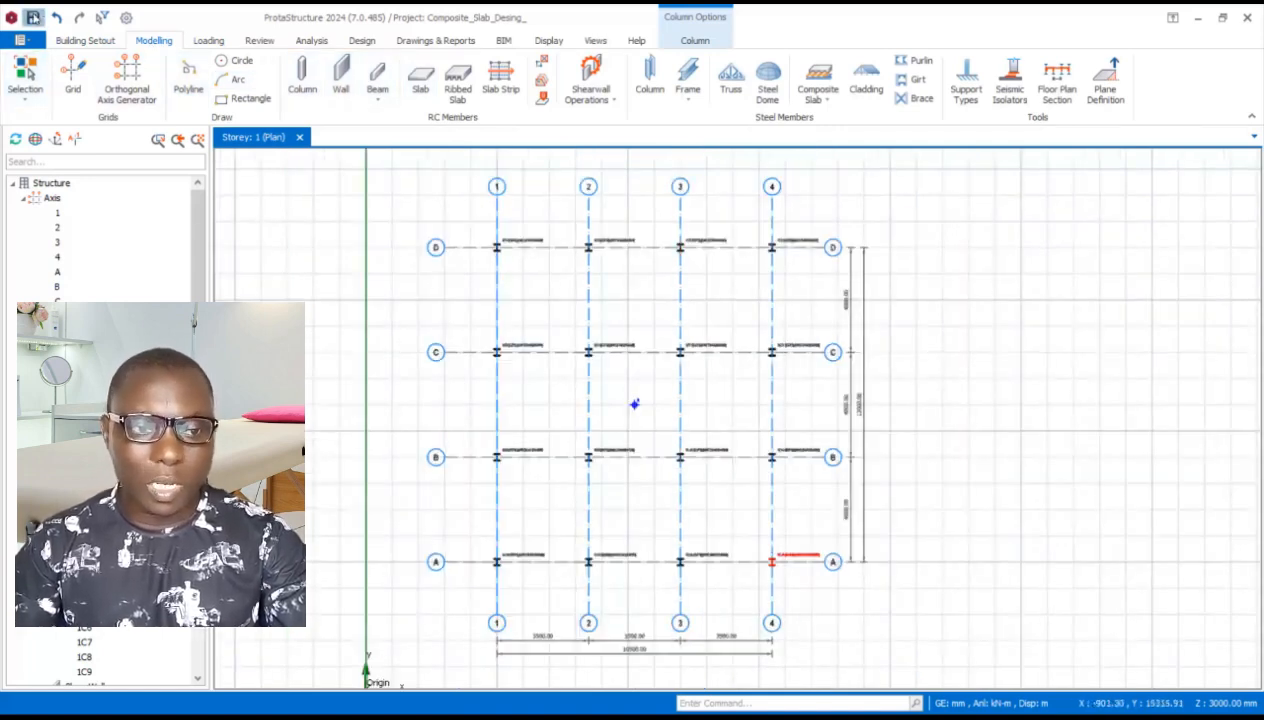
pyautogui.click(33, 17)
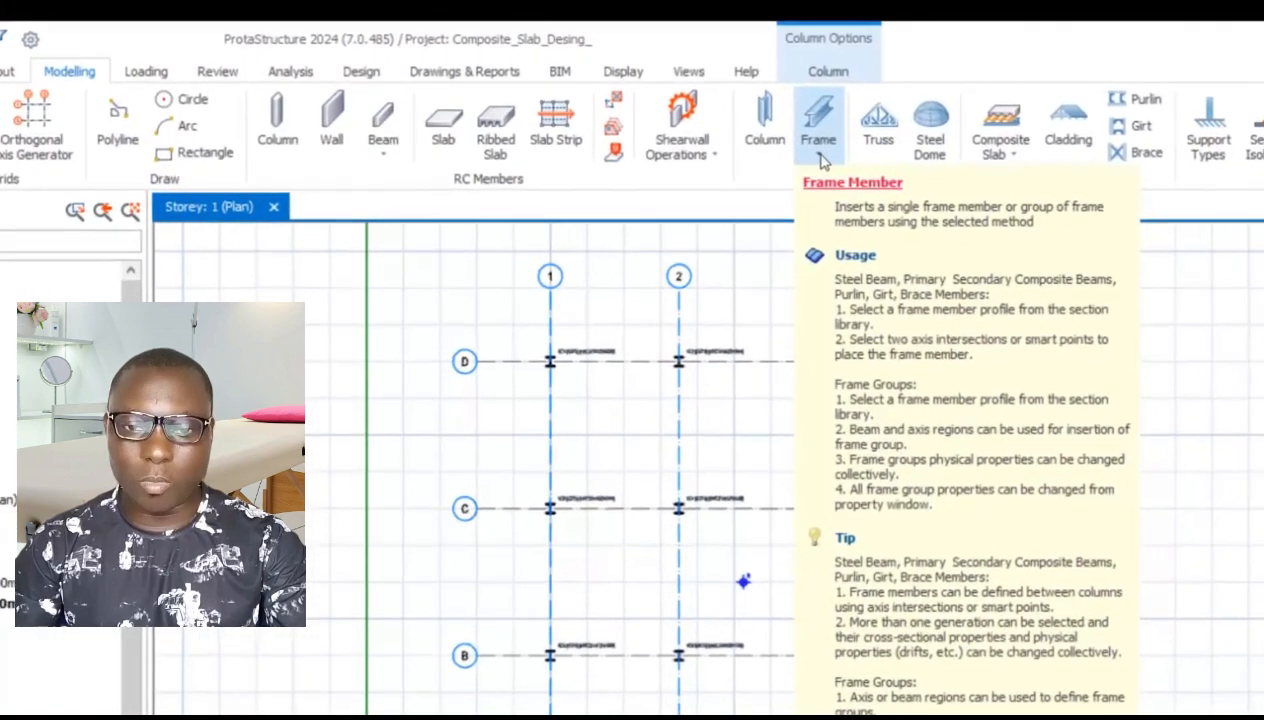
# Start a Primary Composite Beam and set its section to UKB254X146X31 from the BS universal beams
pyautogui.click(691, 102)
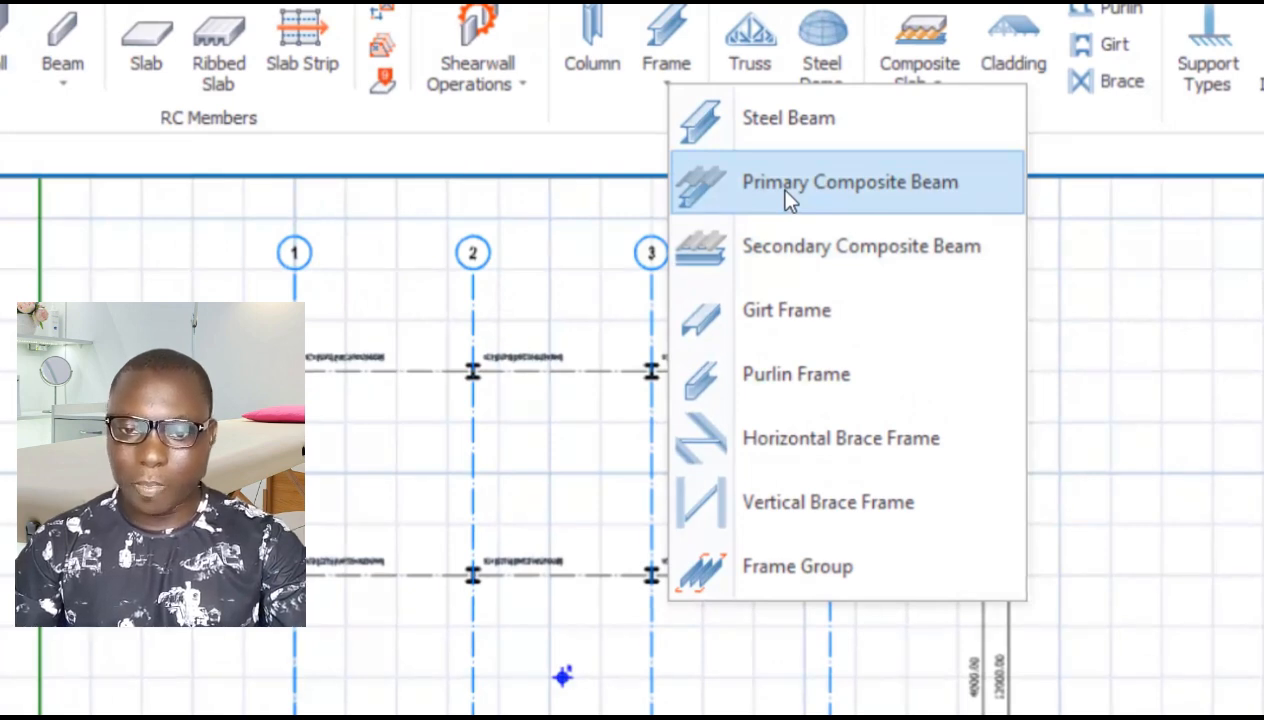
pyautogui.click(788, 198)
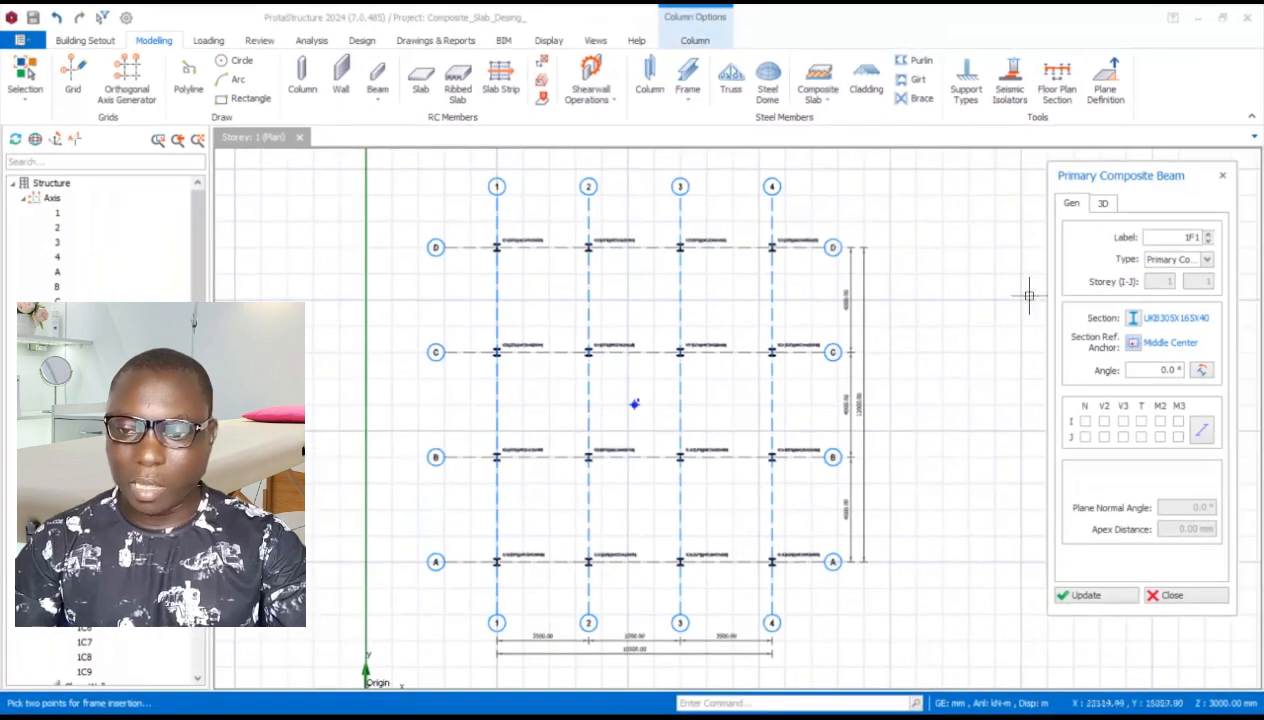
pyautogui.click(1133, 318)
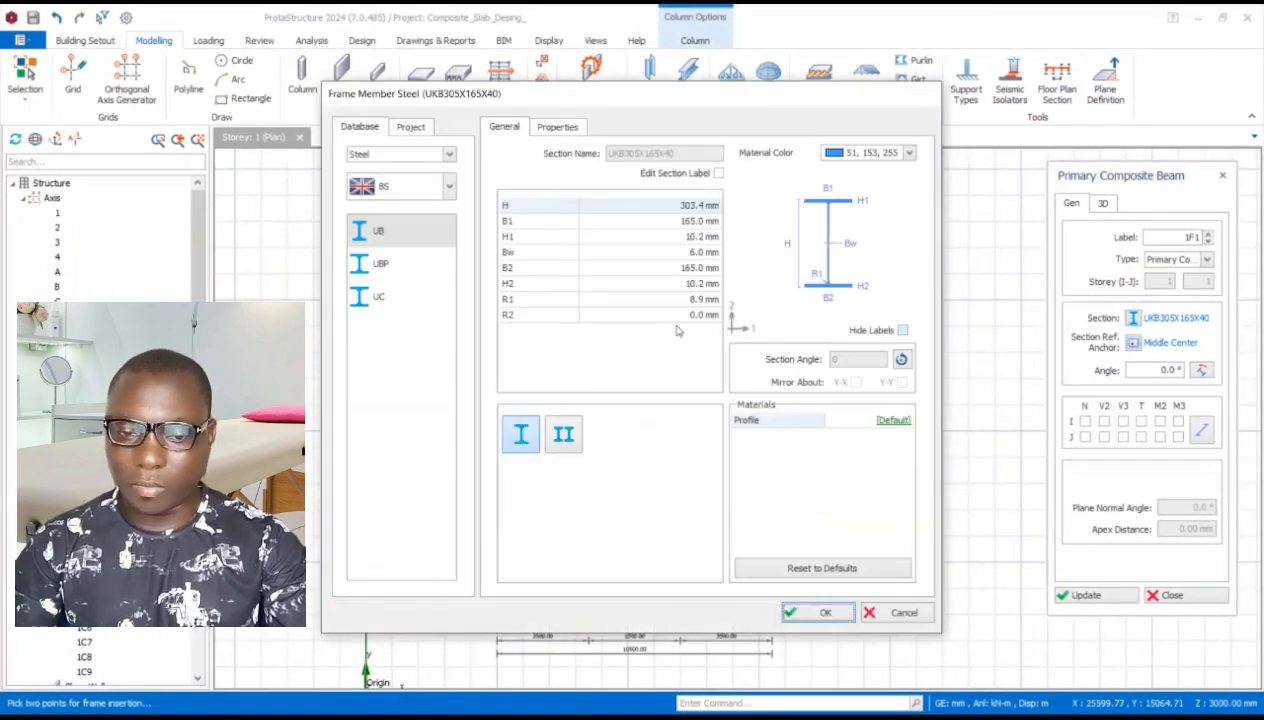
pyautogui.click(378, 233)
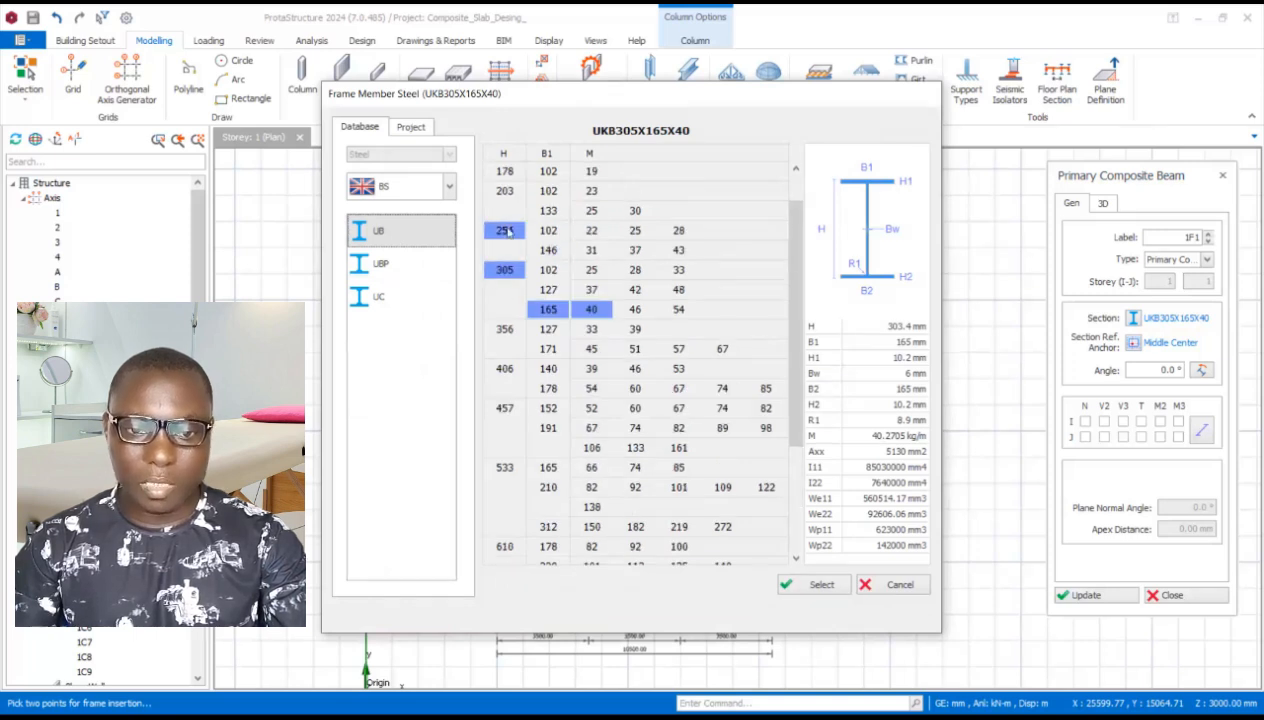
pyautogui.click(508, 231)
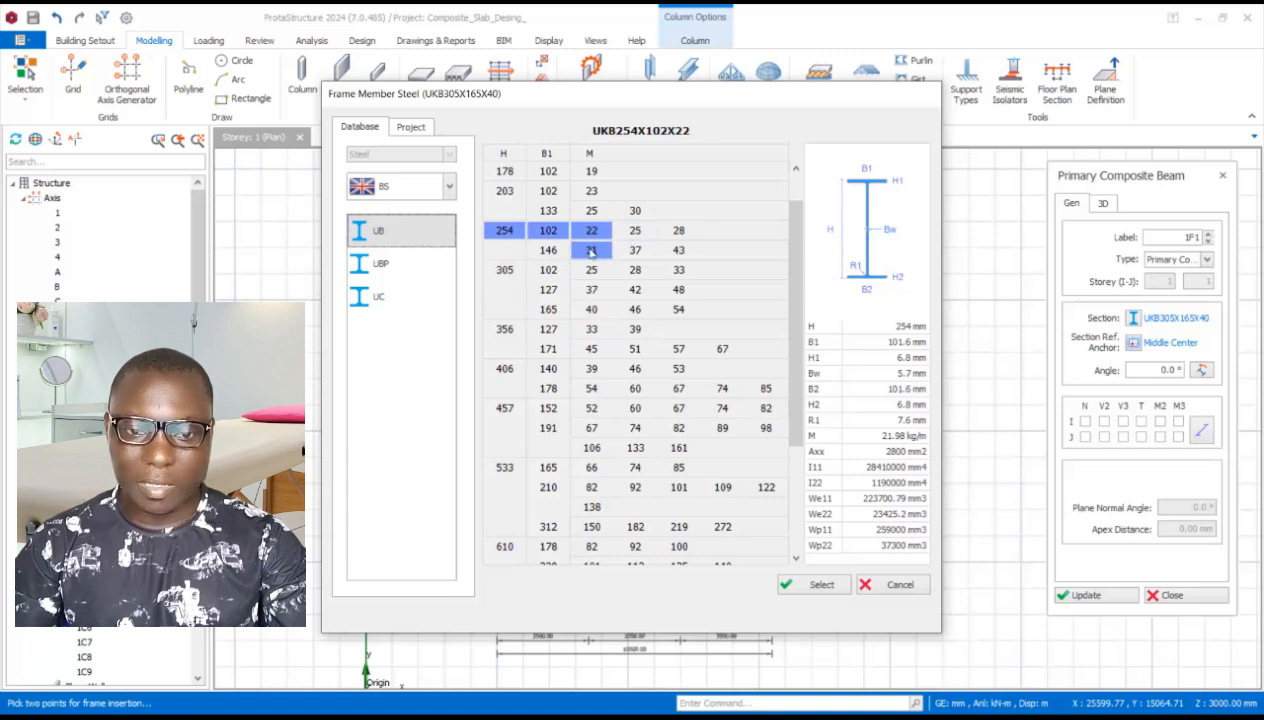
pyautogui.click(553, 252)
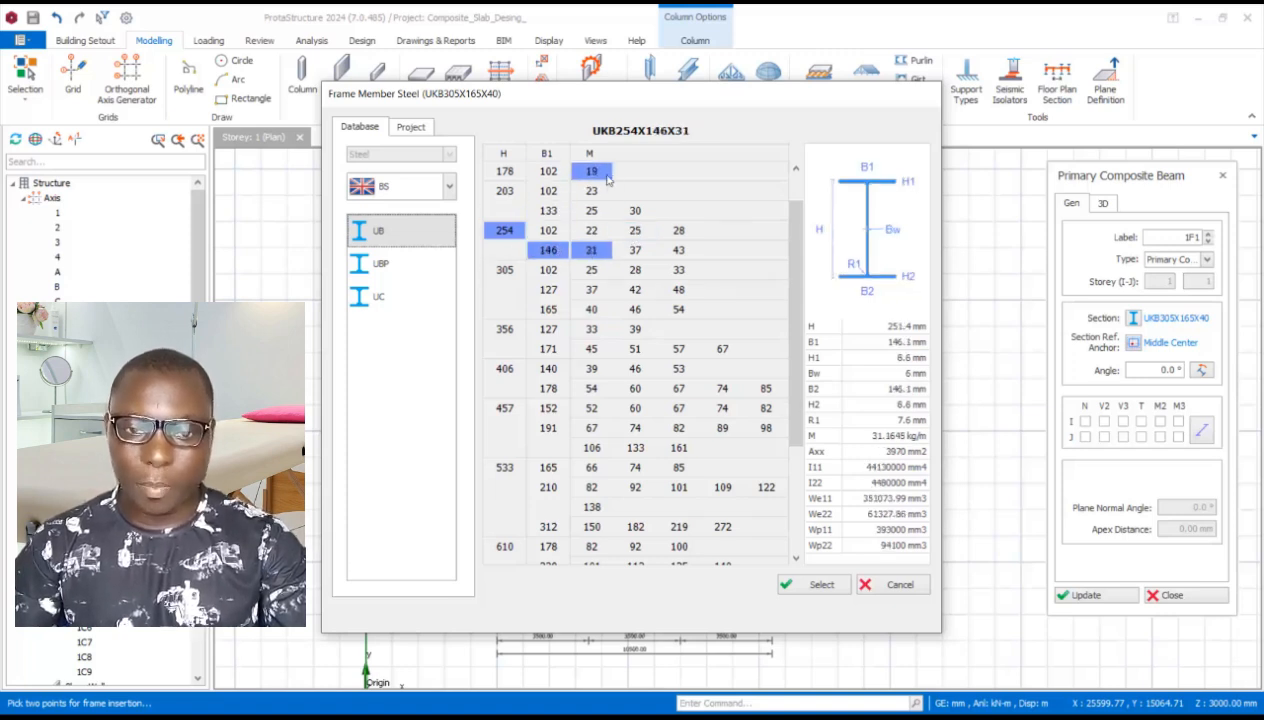
pyautogui.click(834, 588)
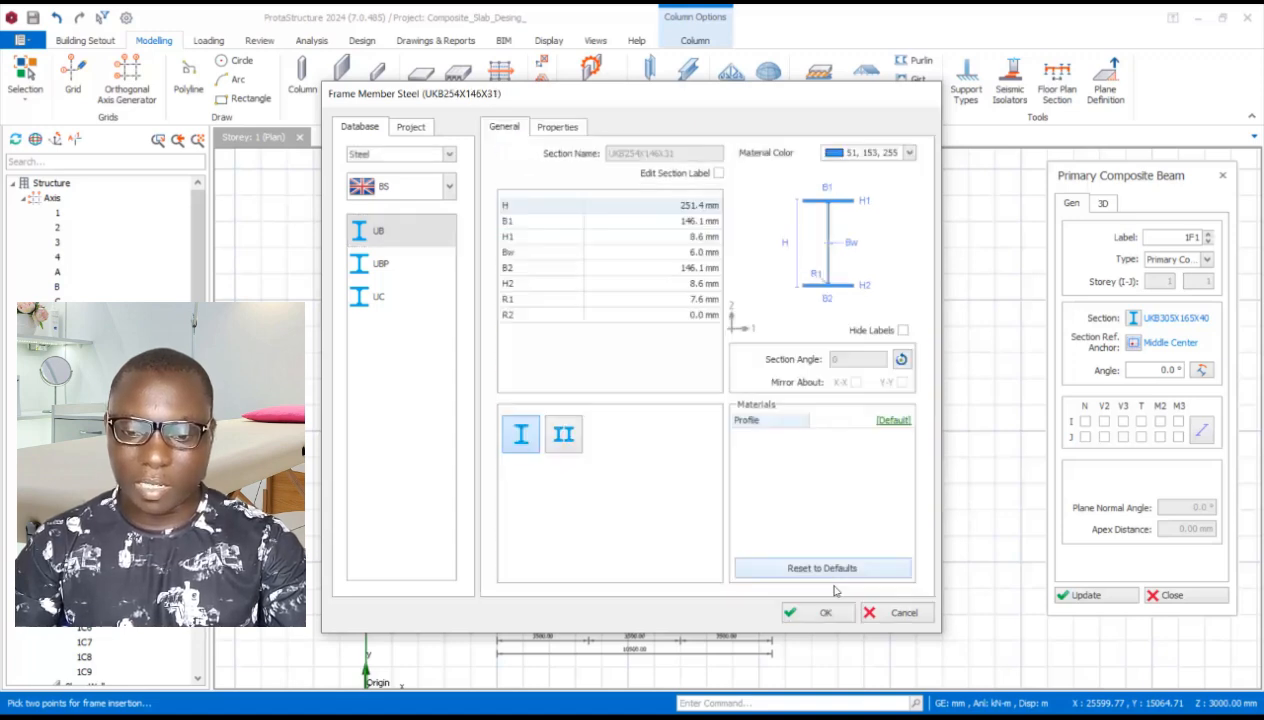
pyautogui.click(816, 612)
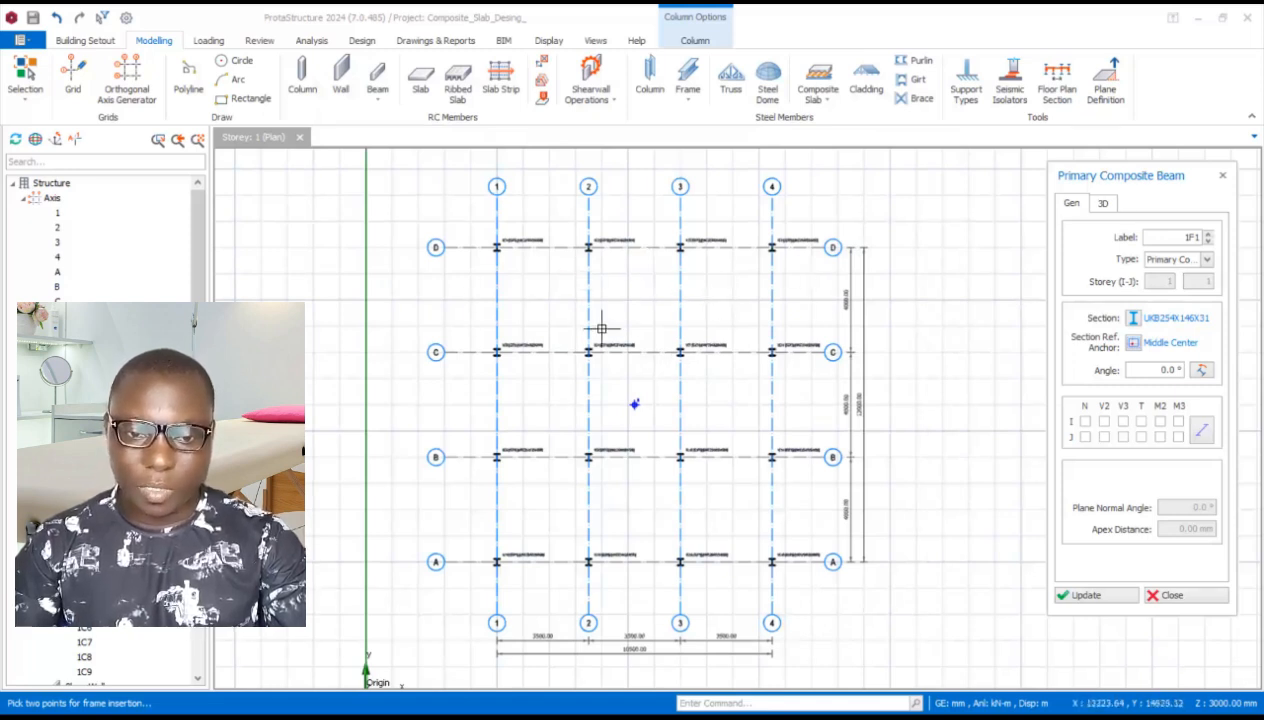
pyautogui.scroll(2, 545, 272)
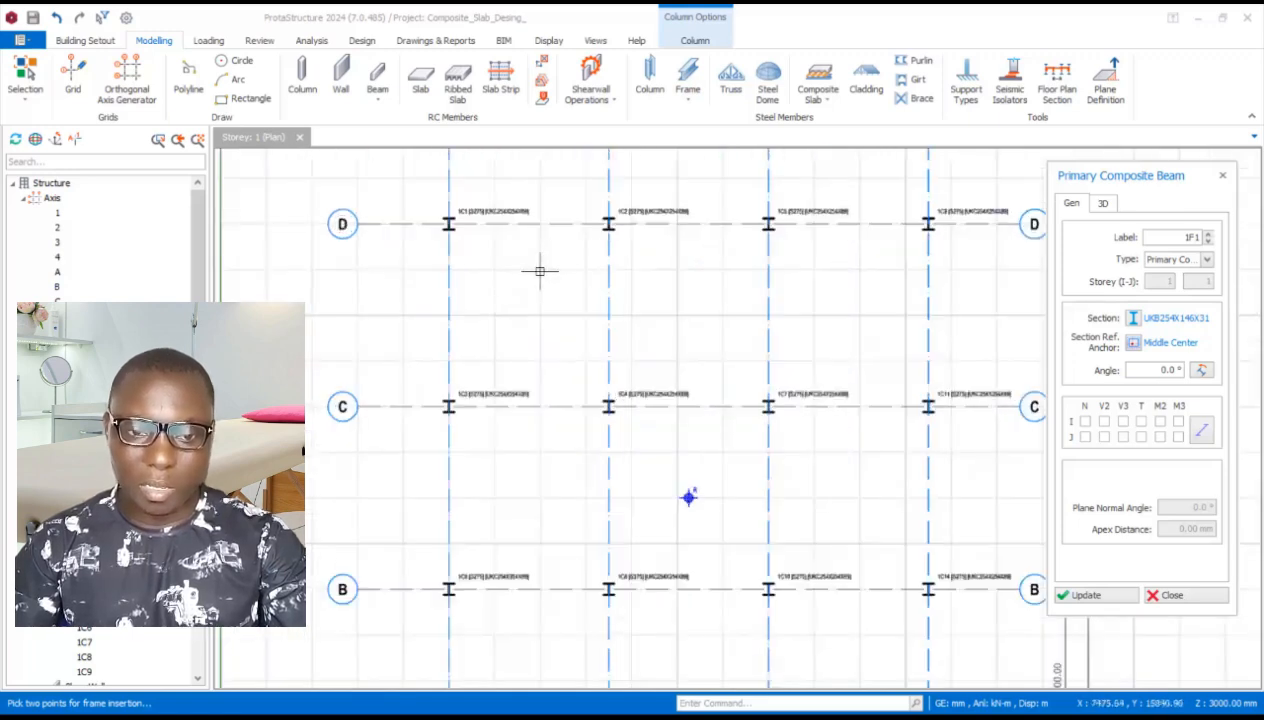
# Insert a primary composite beam along axis D from axis 1 to axis 4, splitting it at the supporting spans
pyautogui.scroll(-1, 451, 282)
pyautogui.scroll(1, 386, 262)
pyautogui.scroll(-1, 413, 285)
pyautogui.scroll(1, 413, 285)
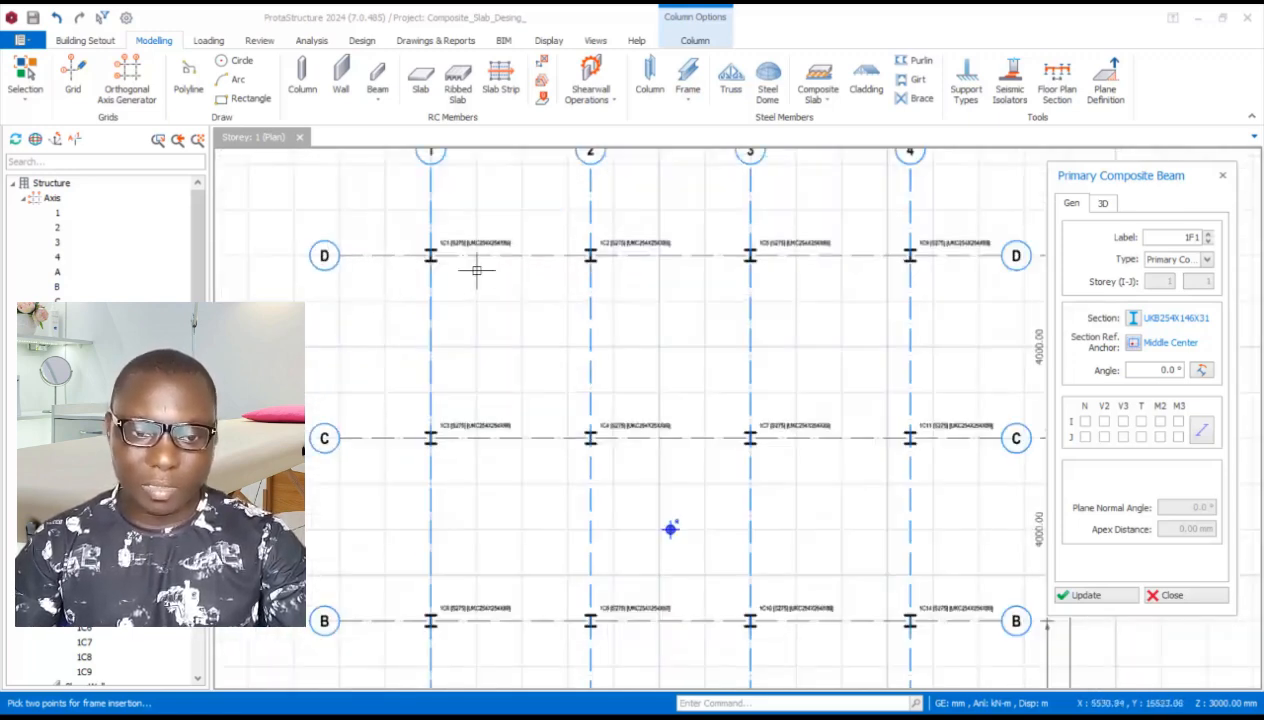
pyautogui.click(430, 255)
pyautogui.scroll(-1, 388, 401)
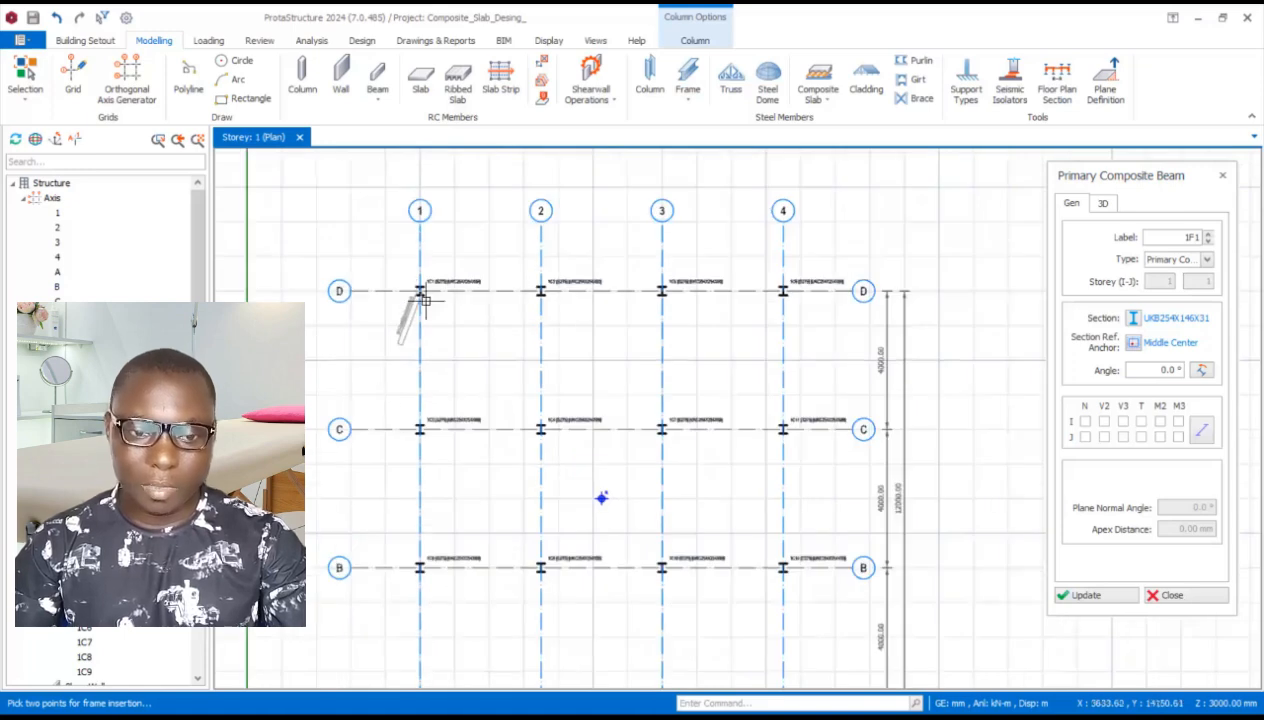
pyautogui.scroll(1, 425, 297)
pyautogui.scroll(-1, 430, 300)
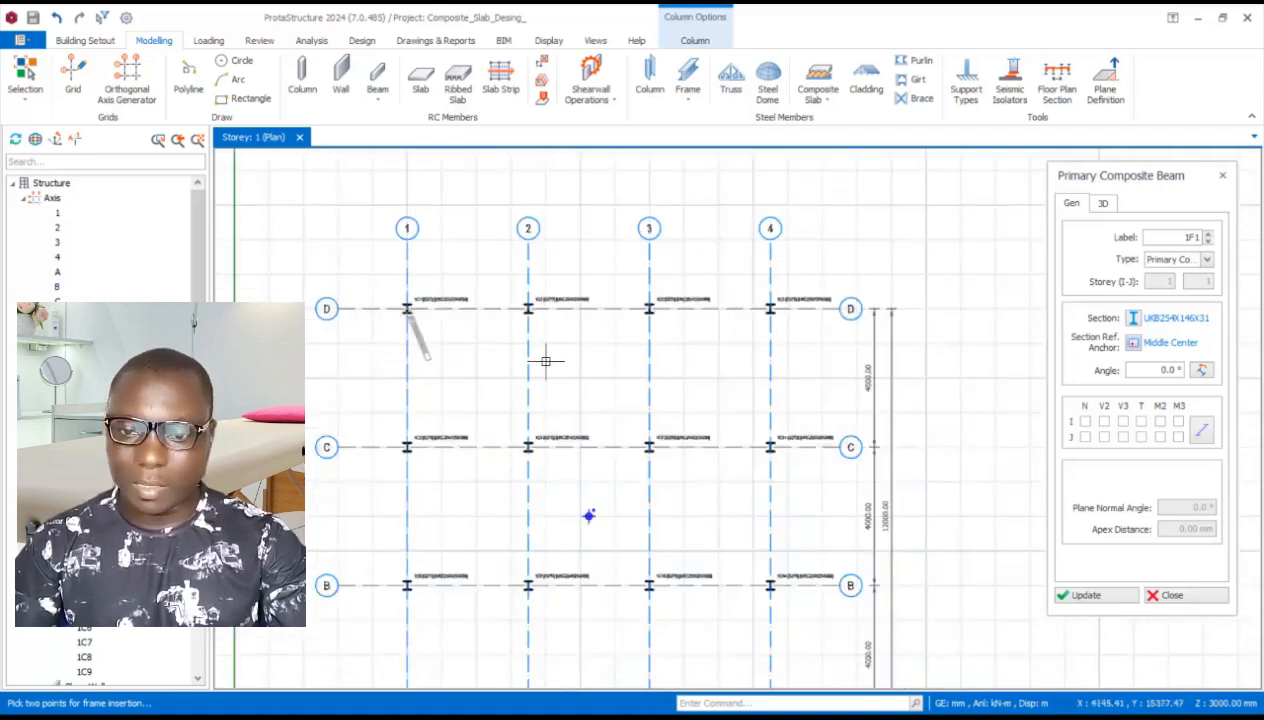
pyautogui.scroll(1, 713, 345)
pyautogui.scroll(1, 790, 292)
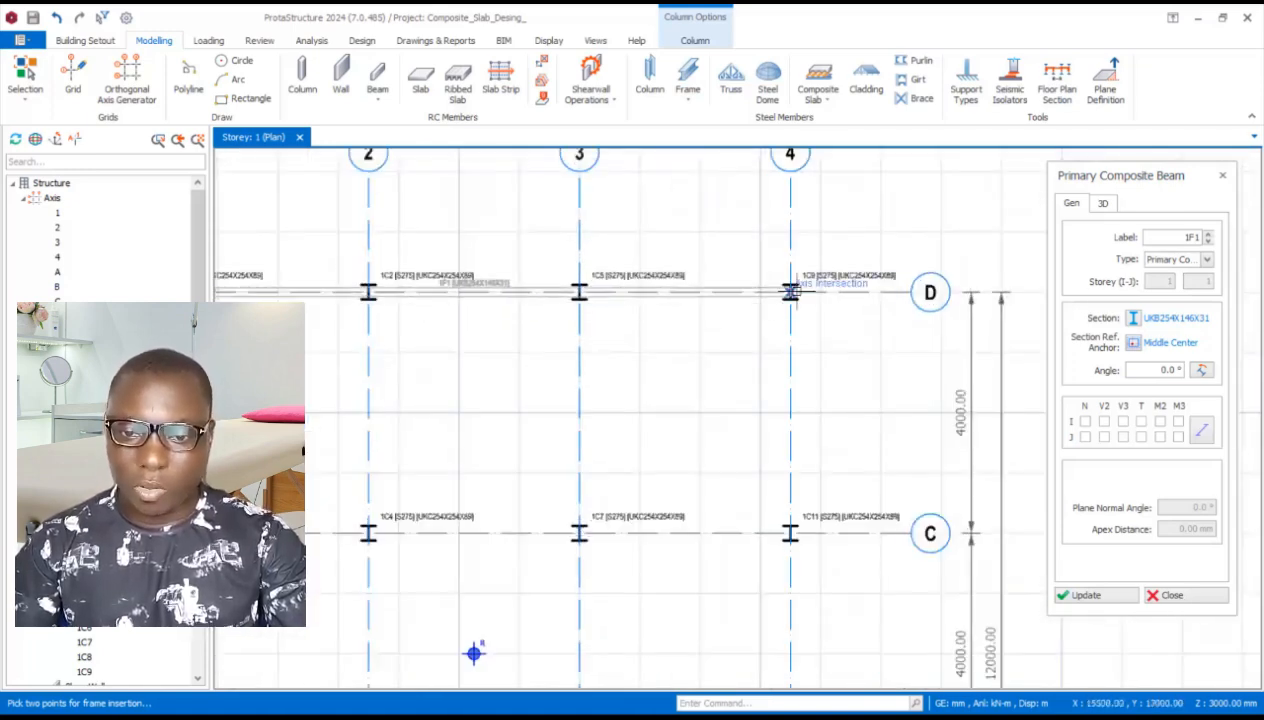
pyautogui.click(790, 292)
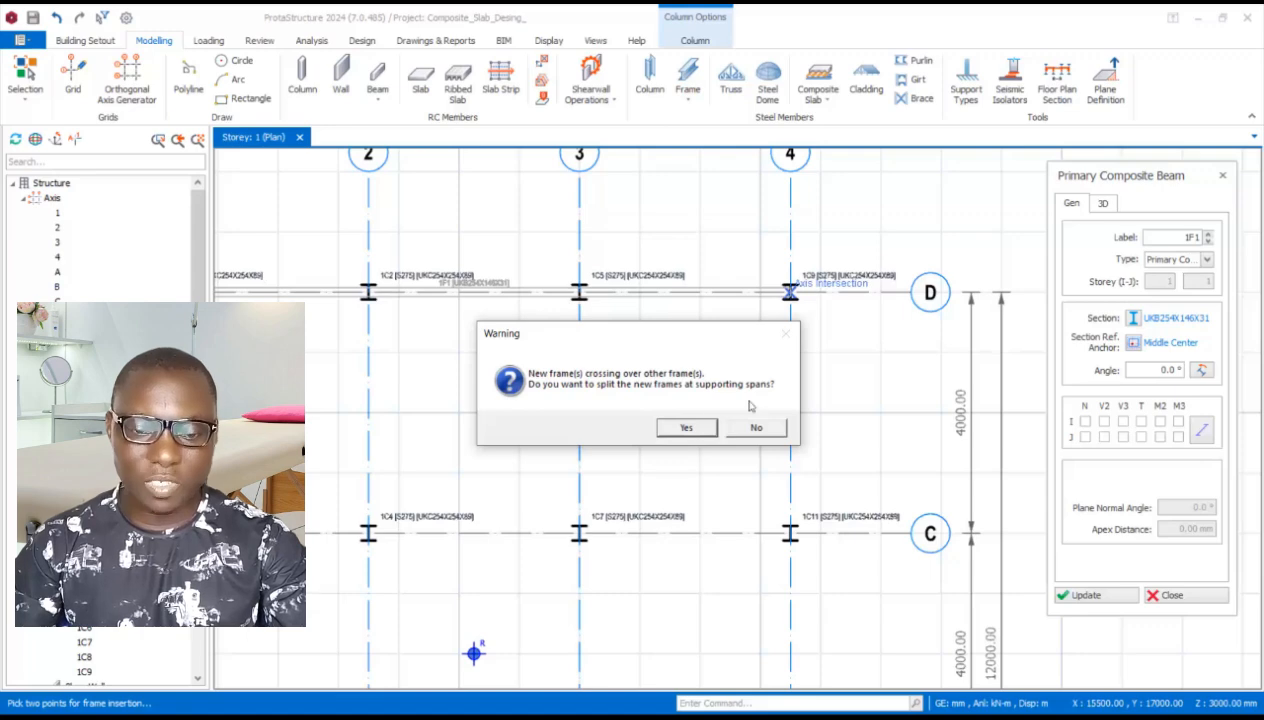
pyautogui.click(687, 428)
# Insert a primary composite beam along axis C from axis 1 to axis 4, splitting it at the supporting spans
pyautogui.scroll(-1, 690, 380)
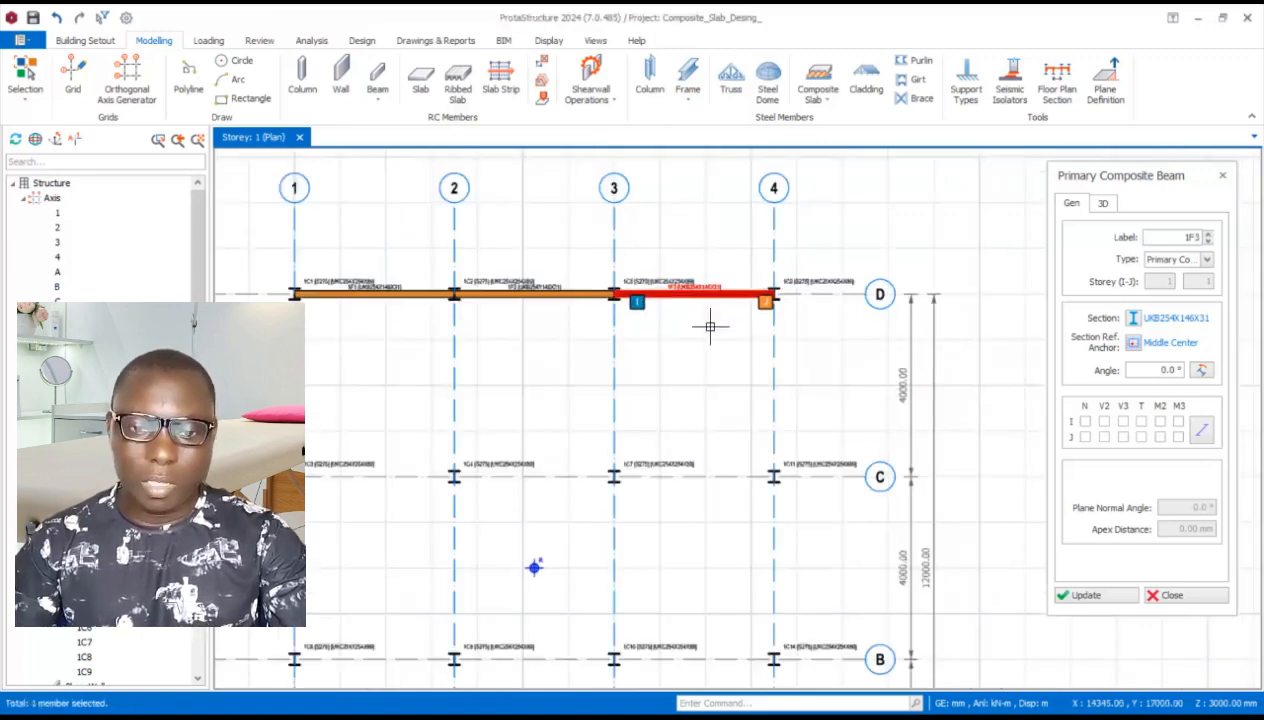
pyautogui.scroll(1, 565, 335)
pyautogui.scroll(-3, 600, 345)
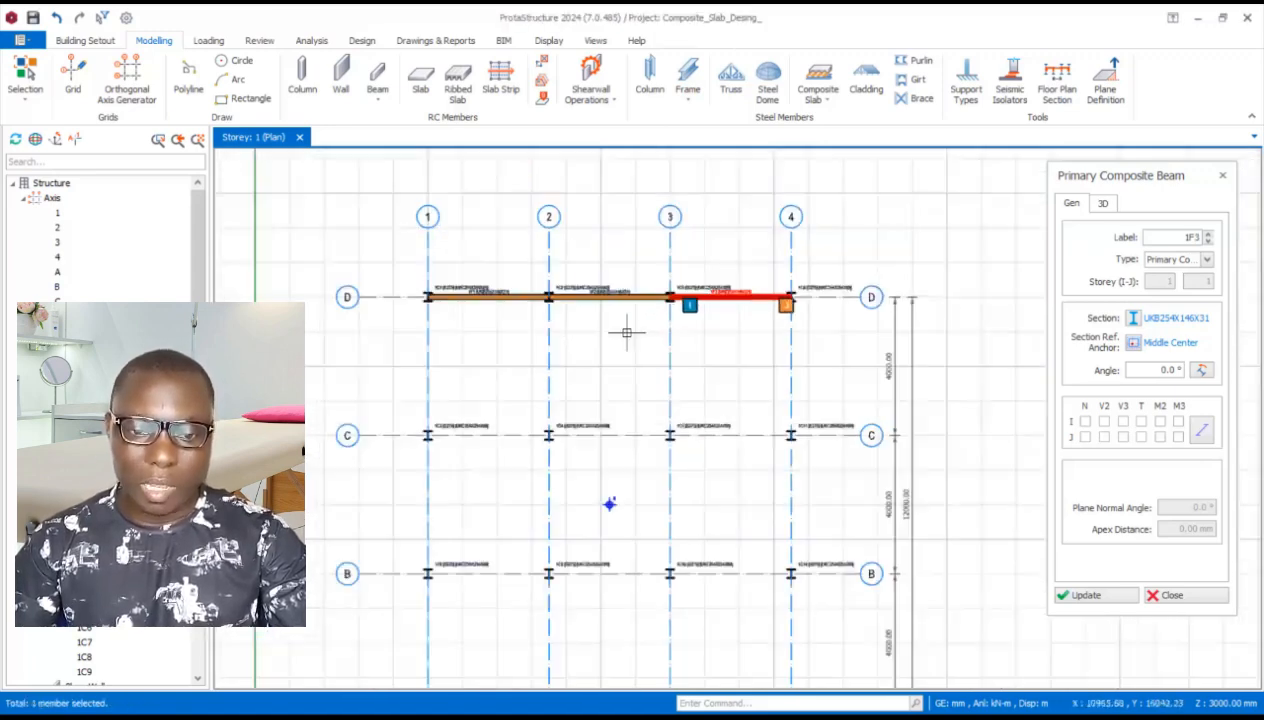
pyautogui.scroll(1, 571, 430)
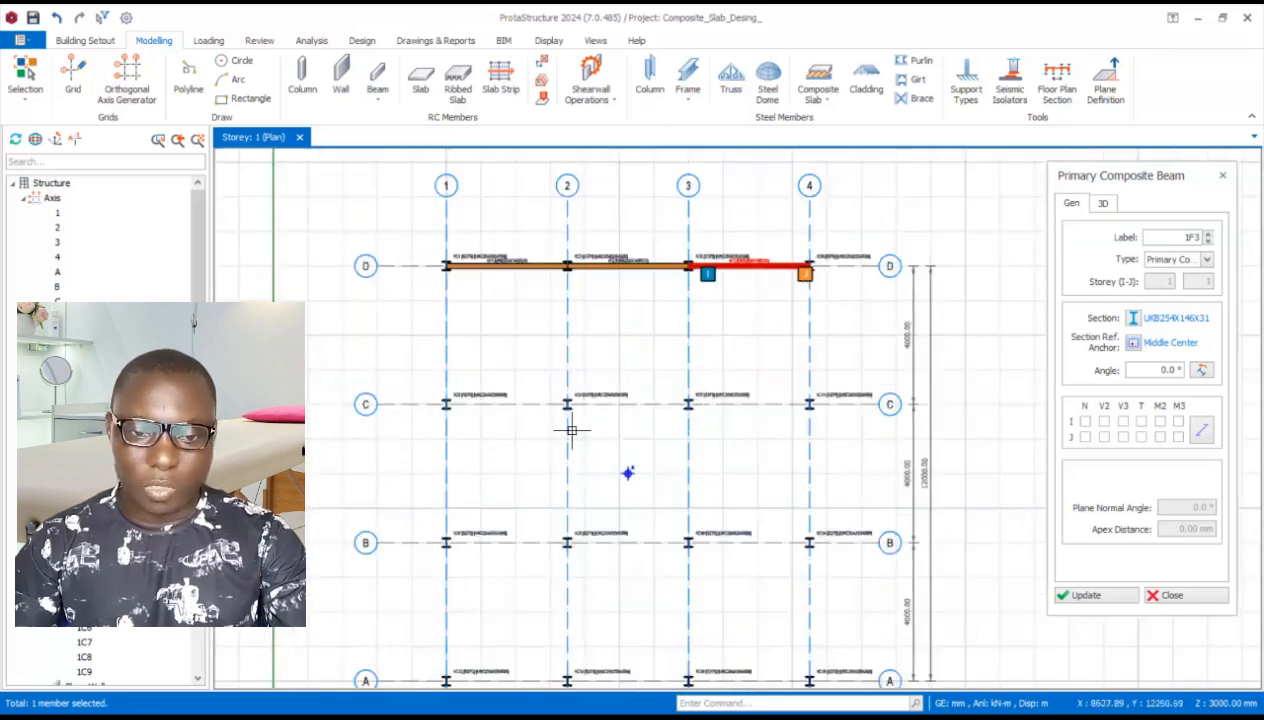
pyautogui.click(448, 404)
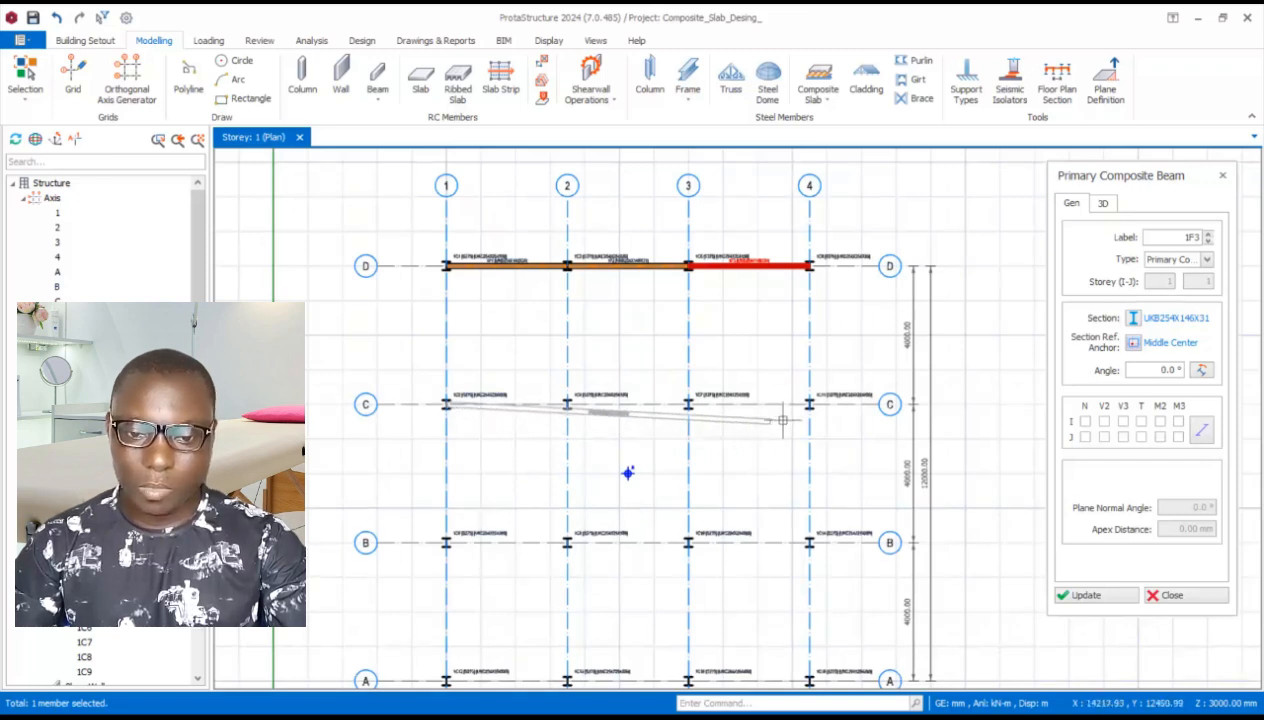
pyautogui.click(809, 404)
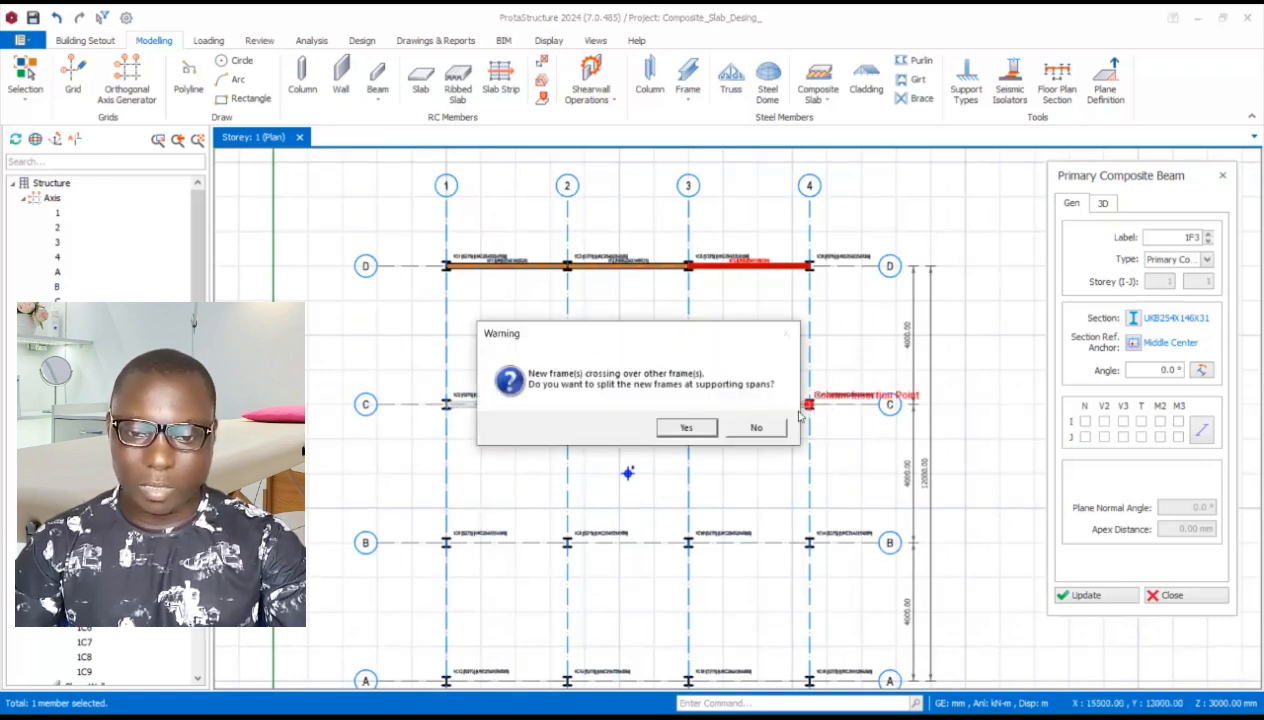
pyautogui.click(684, 428)
# Insert the primary composite beams along axes B and A between axes 1 and 4 by window-selecting each axis line
pyautogui.scroll(-3, 630, 365)
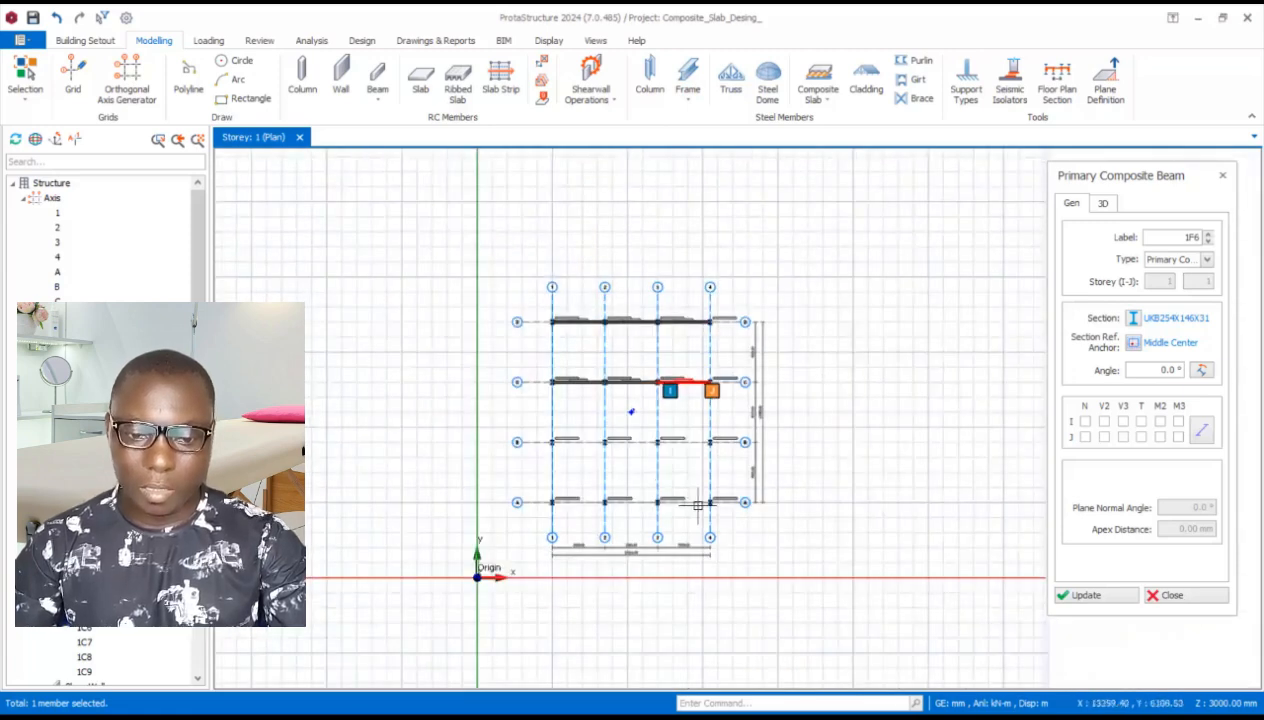
pyautogui.scroll(3, 697, 505)
pyautogui.moveTo(420, 368); pyautogui.dragTo(771, 548)
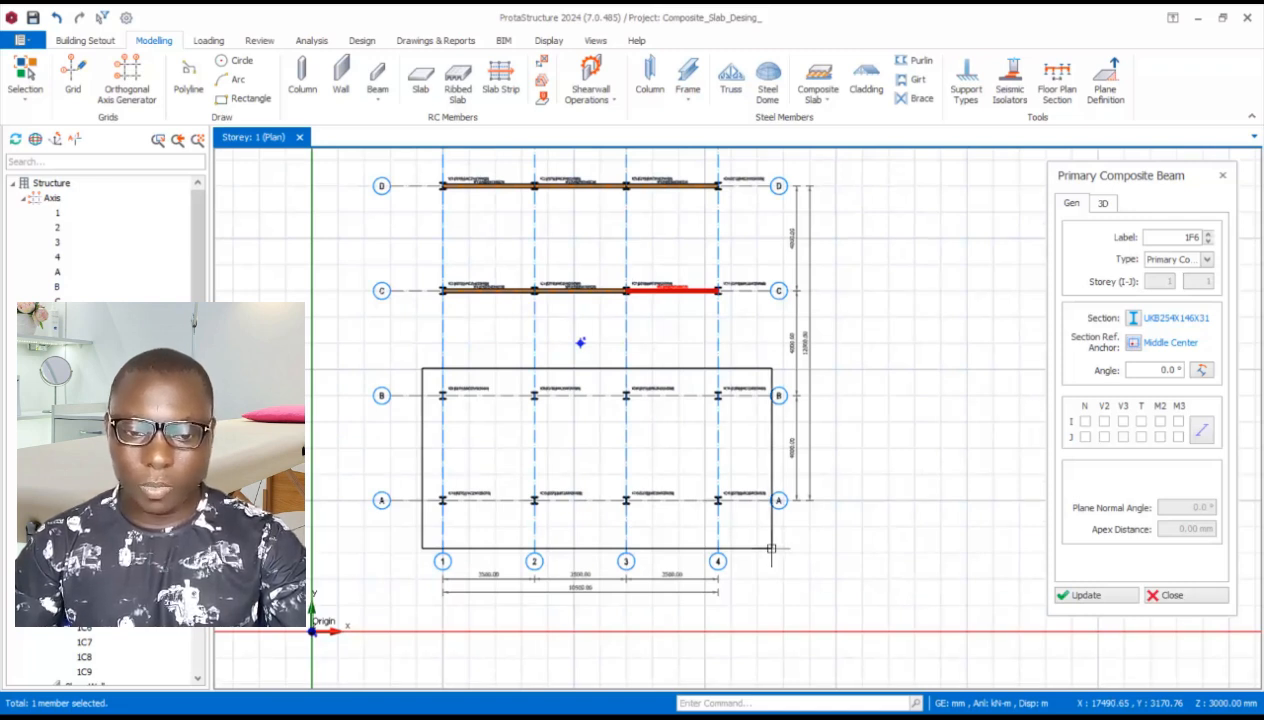
pyautogui.moveTo(771, 548); pyautogui.dragTo(770, 426)
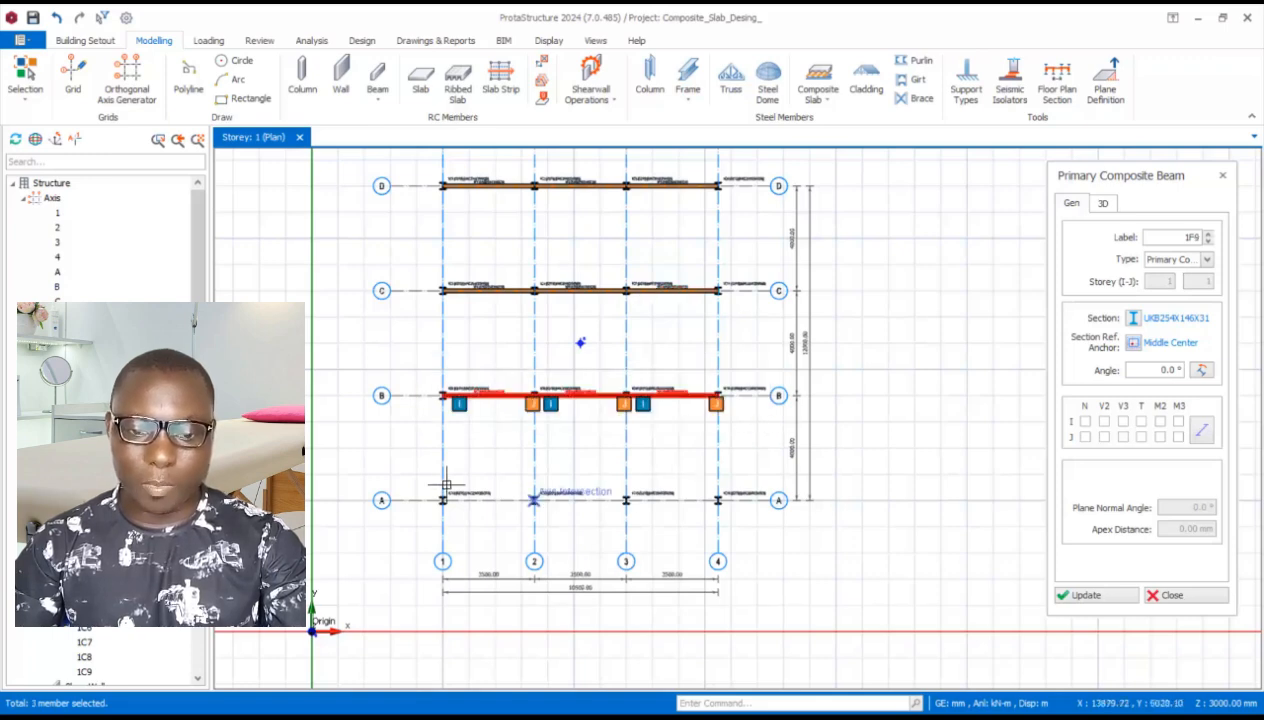
pyautogui.moveTo(395, 460); pyautogui.dragTo(776, 522)
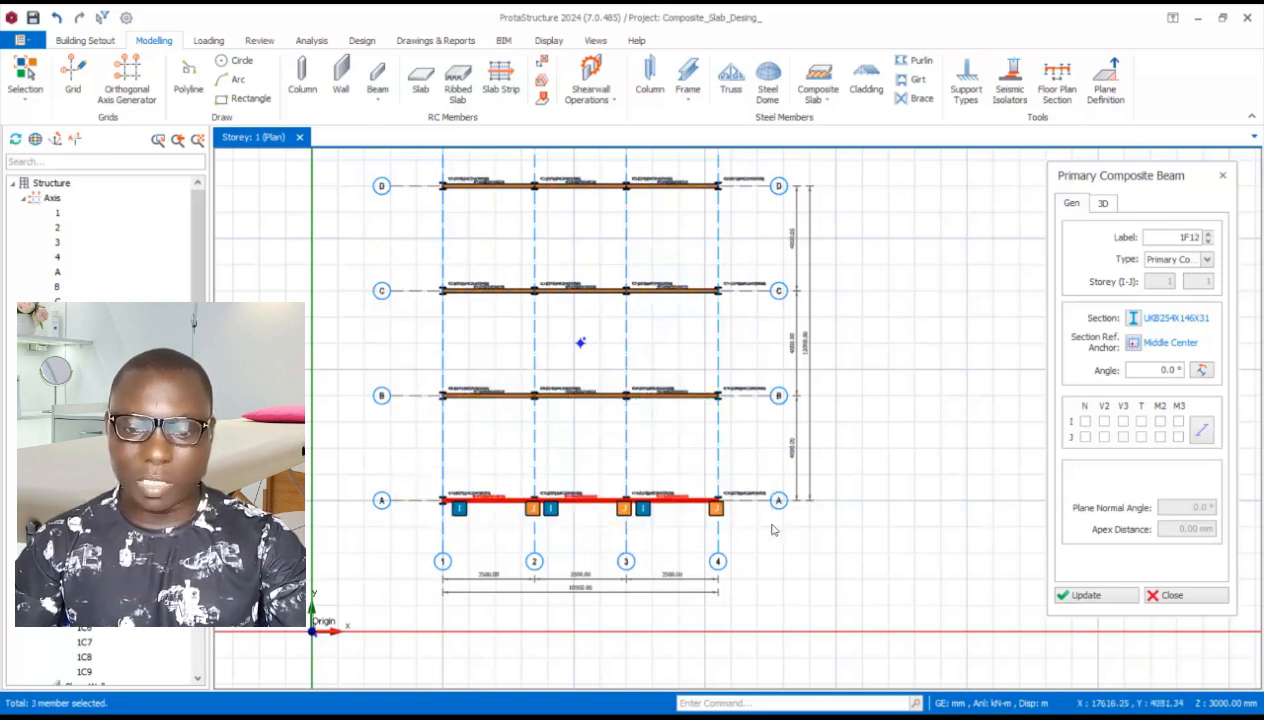
# Check the primary composite beams on axes A to D and end their insertion
pyautogui.scroll(3, 691, 451)
pyautogui.scroll(-2, 629, 437)
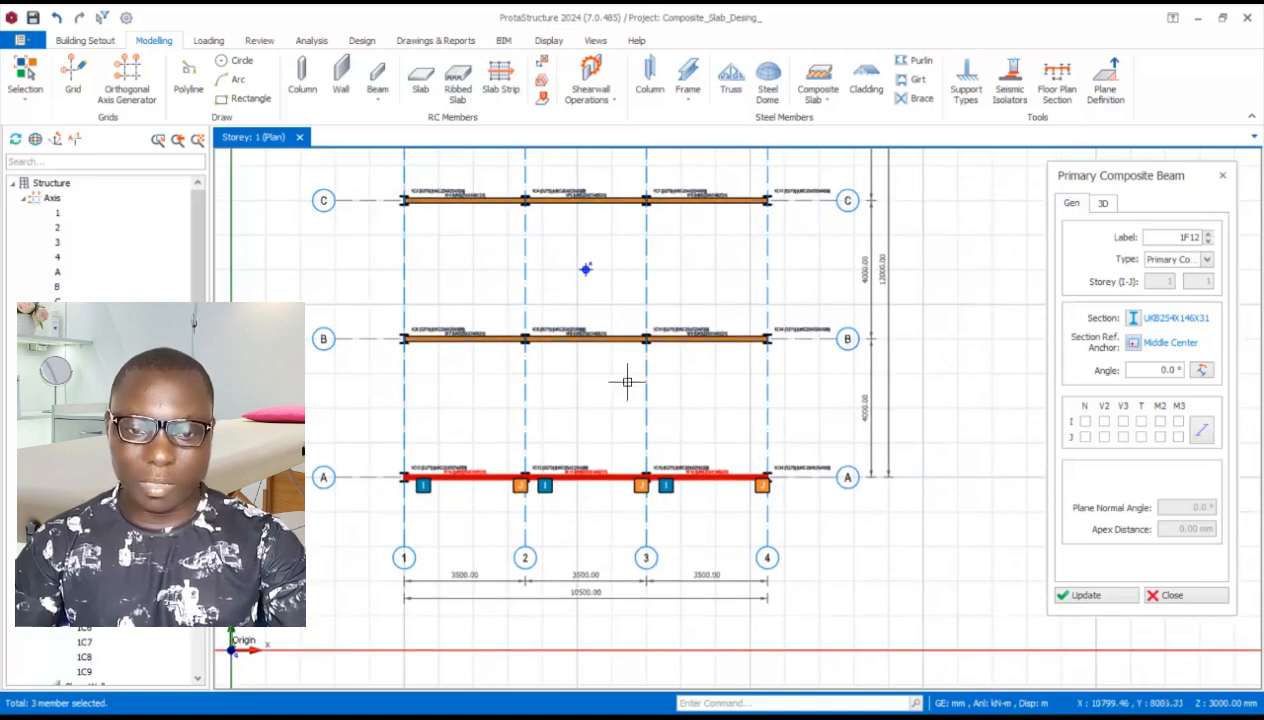
pyautogui.scroll(-2, 605, 450)
pyautogui.scroll(-2, 620, 450)
pyautogui.scroll(2, 641, 328)
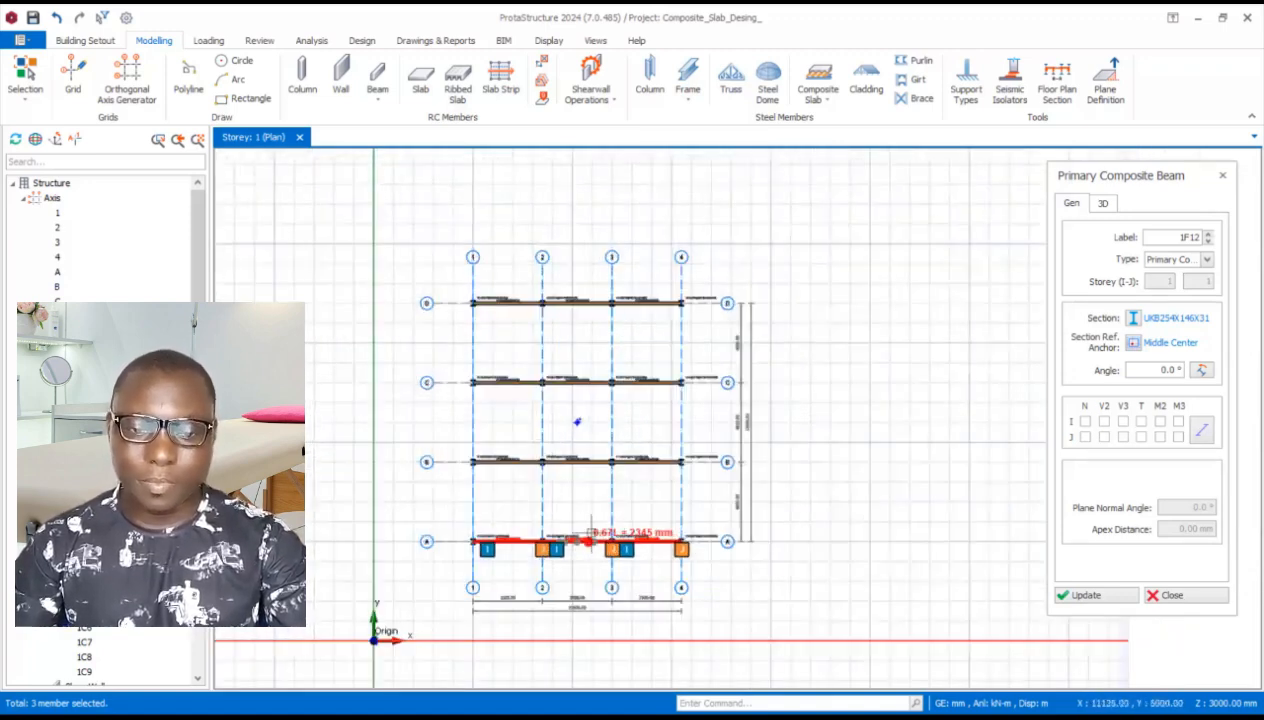
pyautogui.scroll(3, 455, 318)
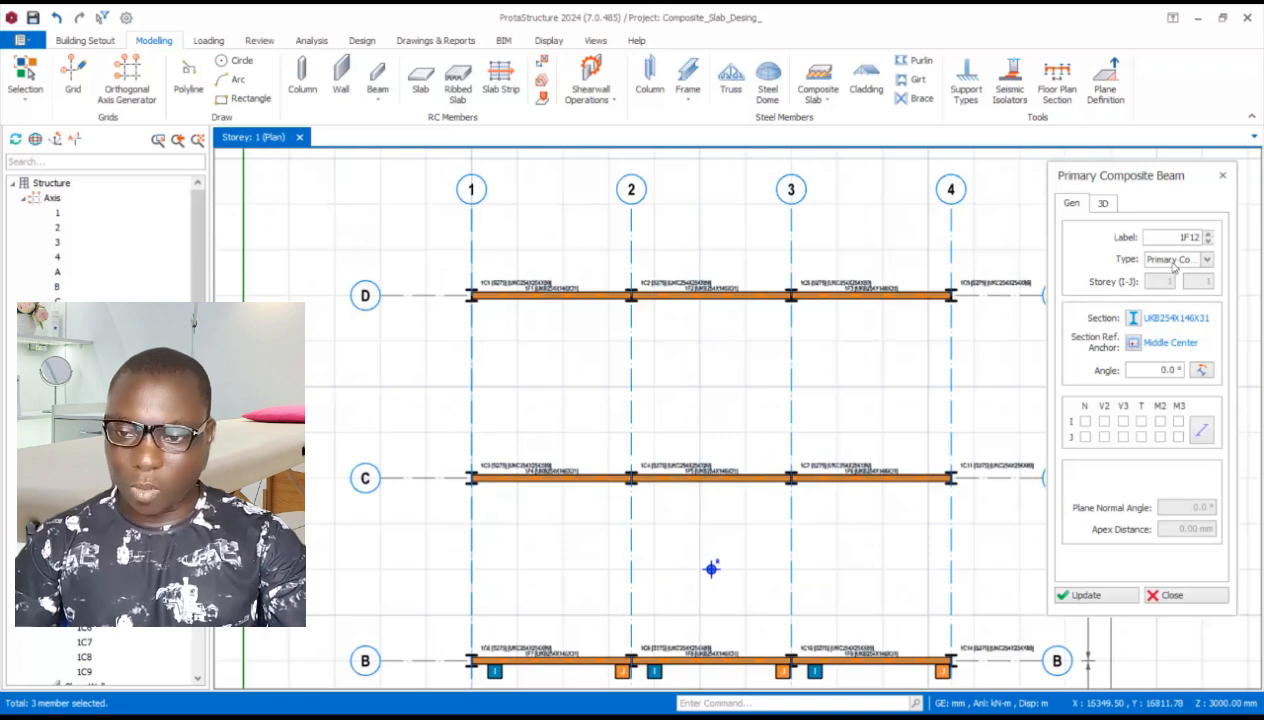
pyautogui.click(1207, 260)
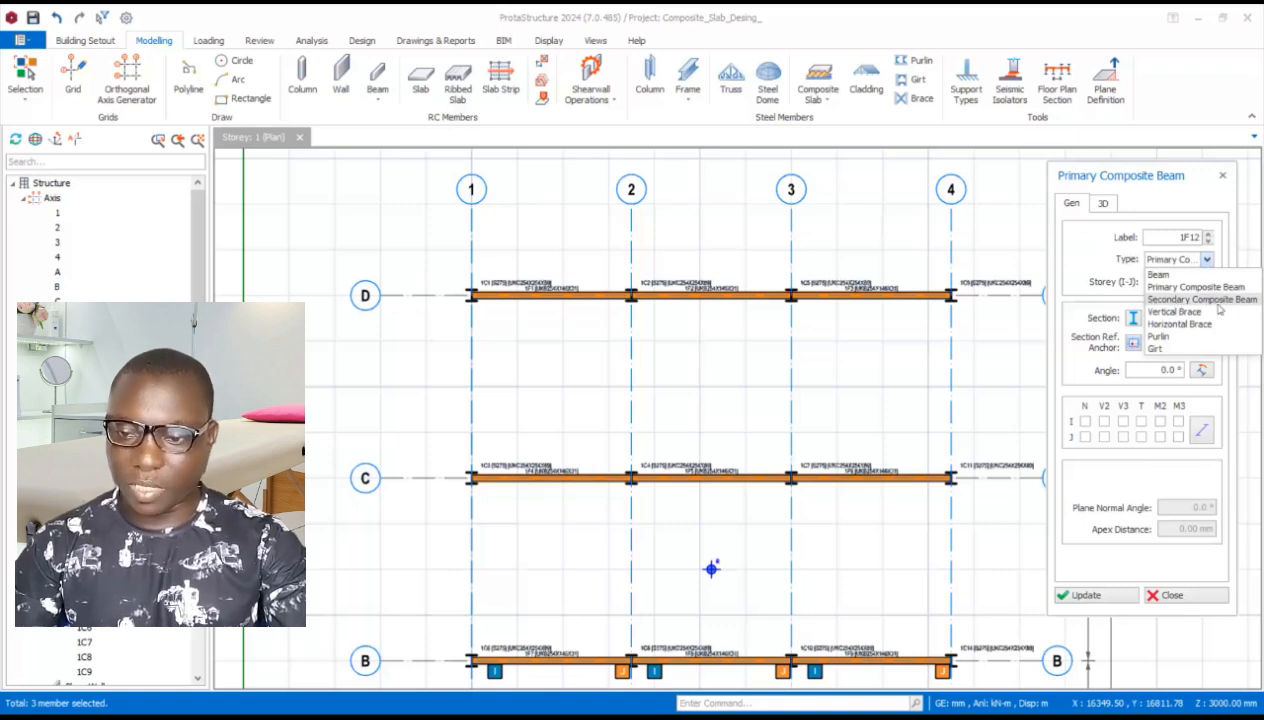
pyautogui.click(1176, 597)
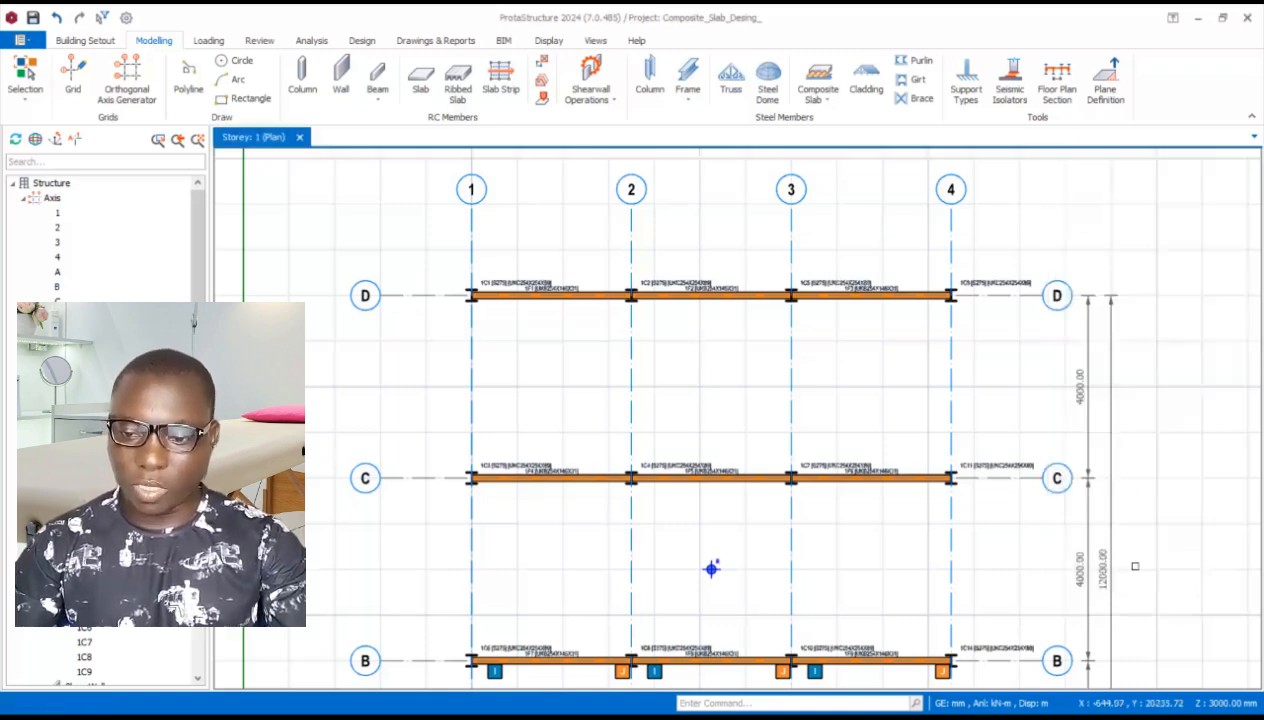
pyautogui.click(689, 100)
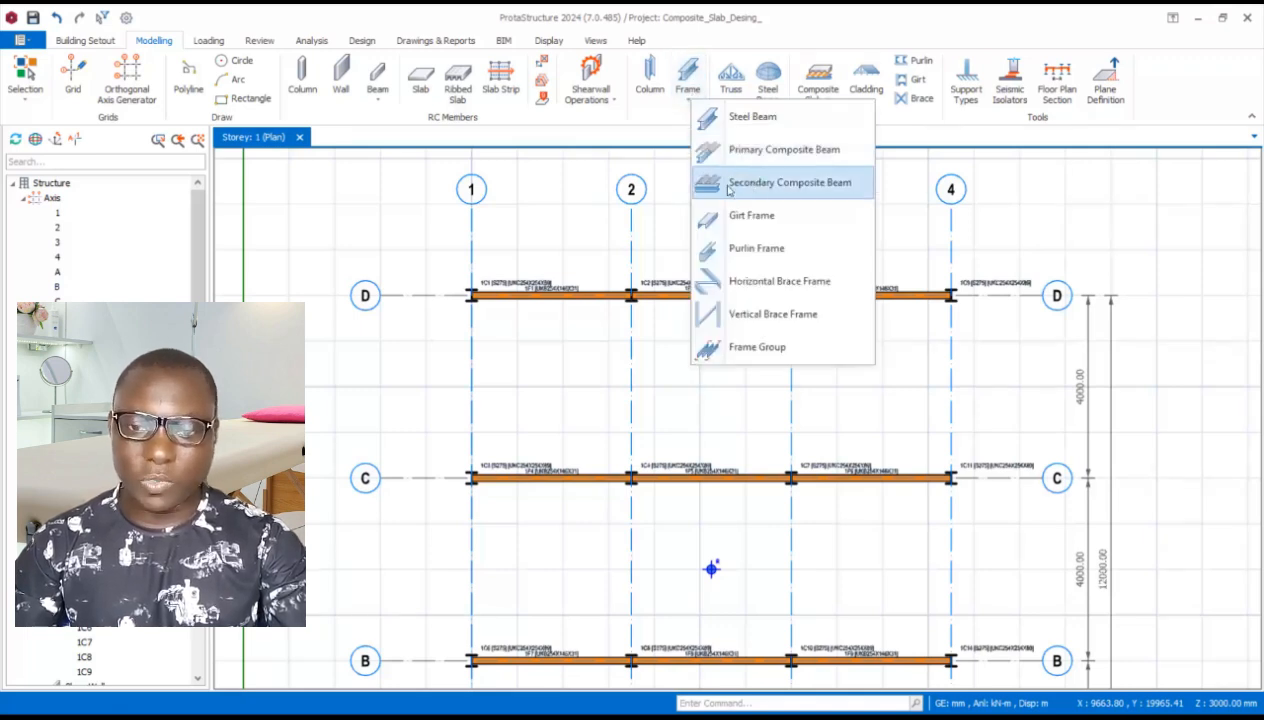
pyautogui.click(772, 186)
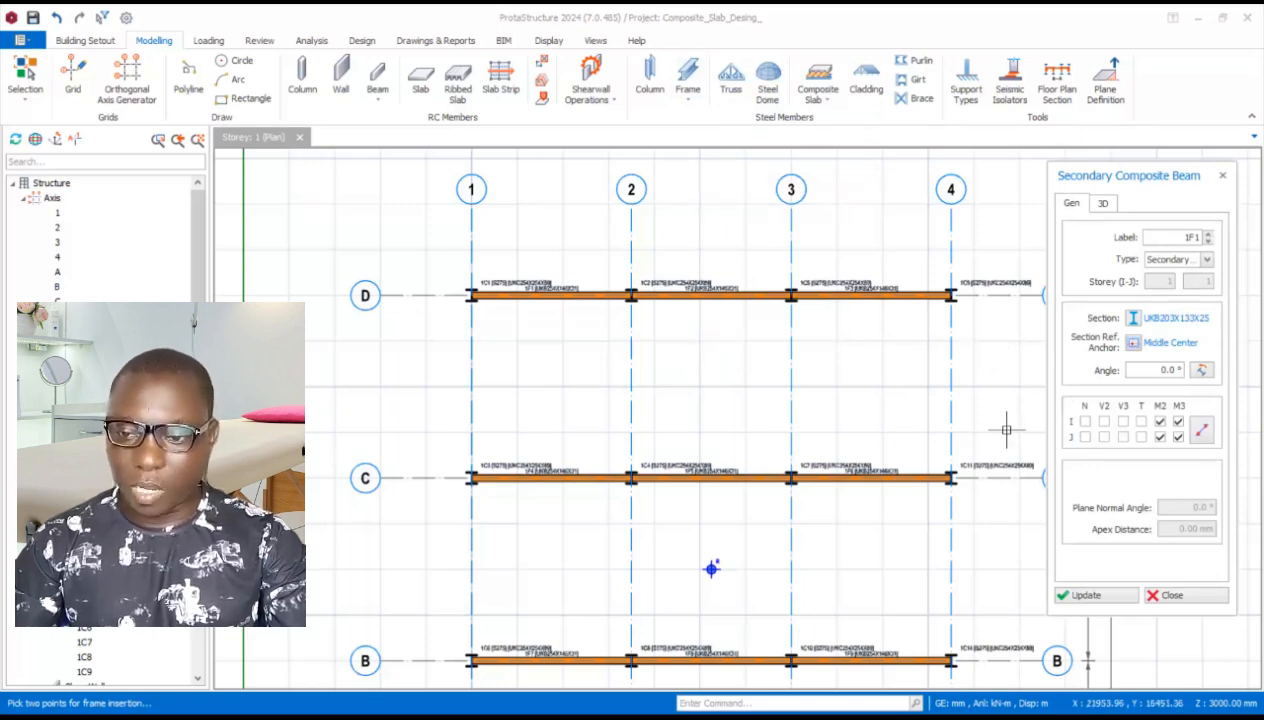
pyautogui.scroll(-1, 519, 312)
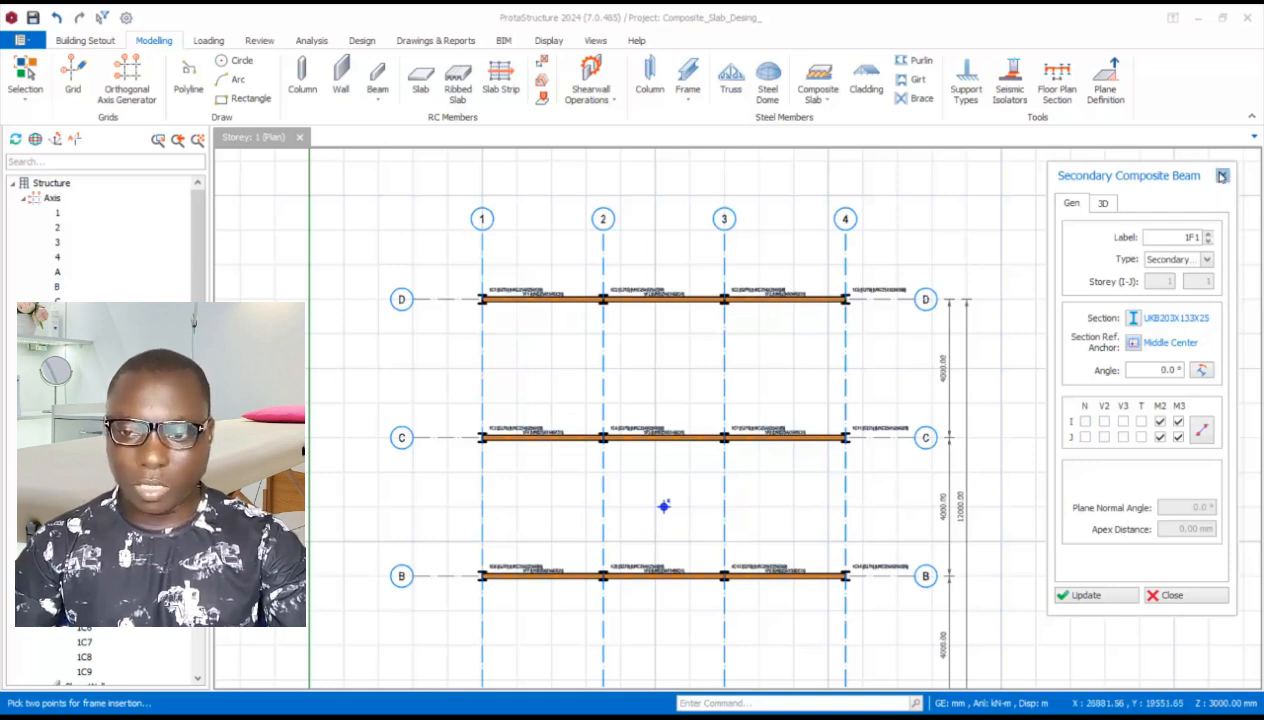
pyautogui.press('Escape')
# Start a Frame Group of secondary composite beams with a quantity of 6
pyautogui.click(687, 104)
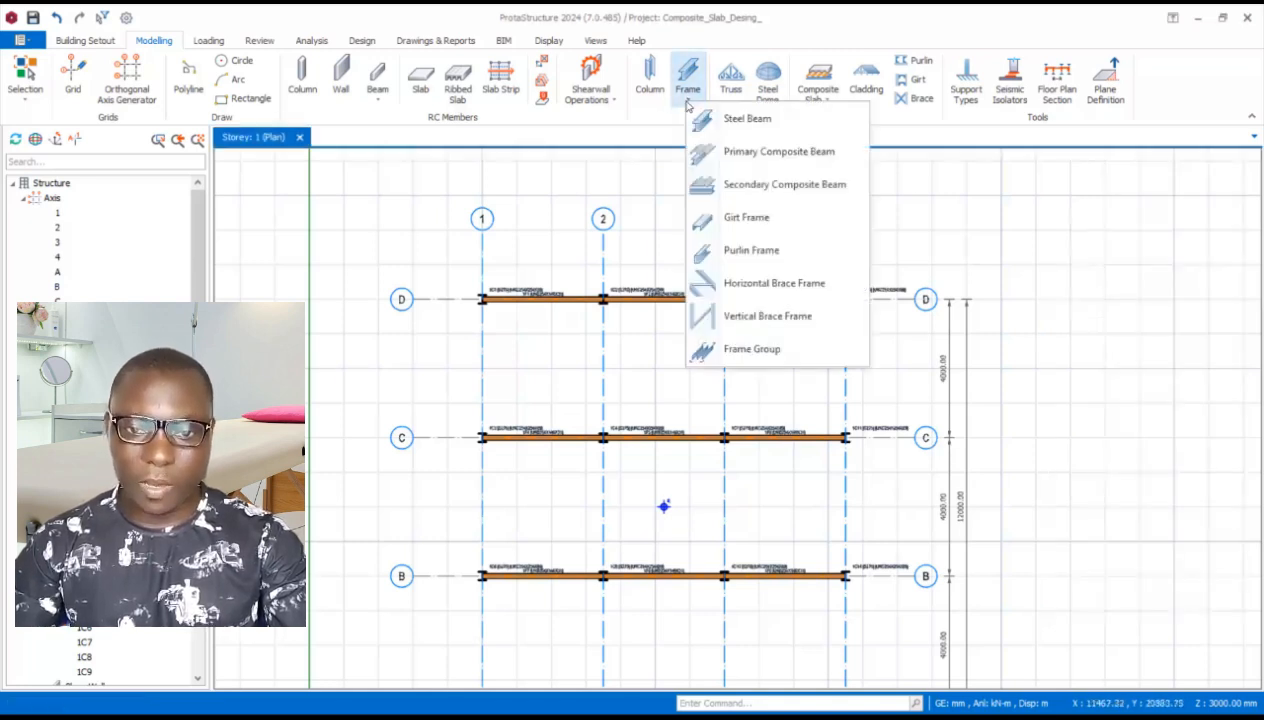
pyautogui.click(752, 349)
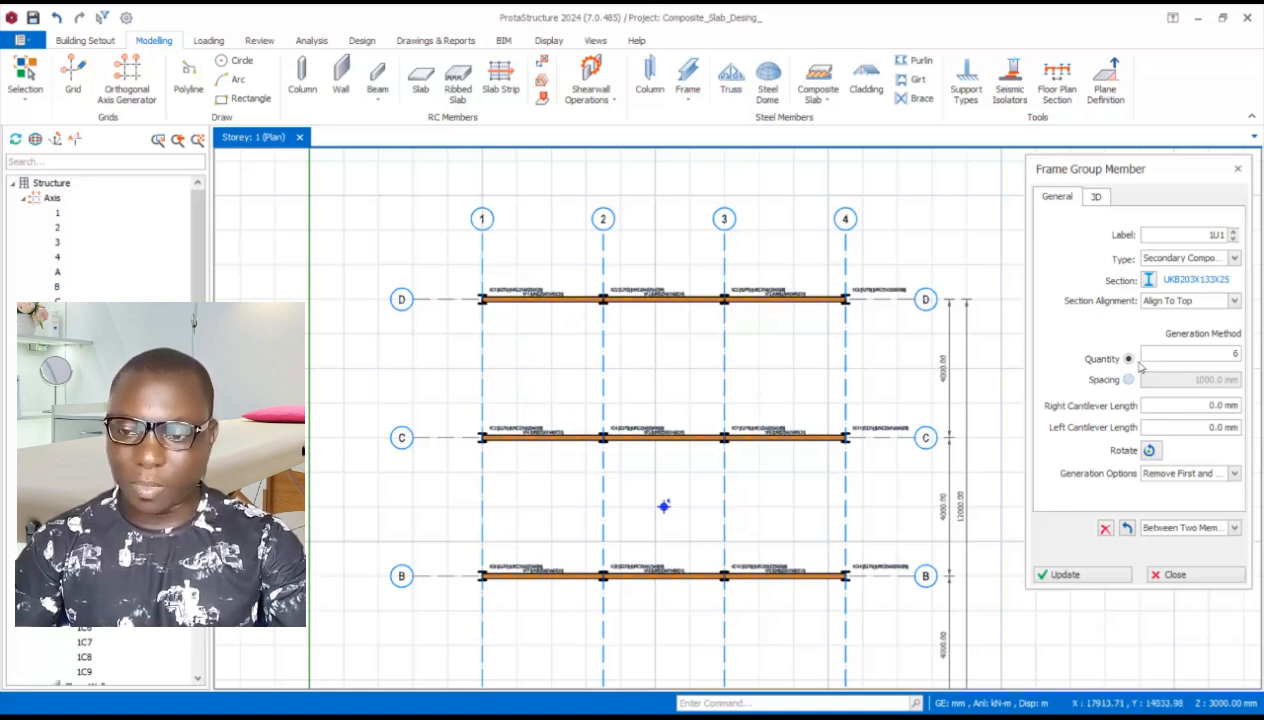
pyautogui.click(1233, 357)
pyautogui.write('6')
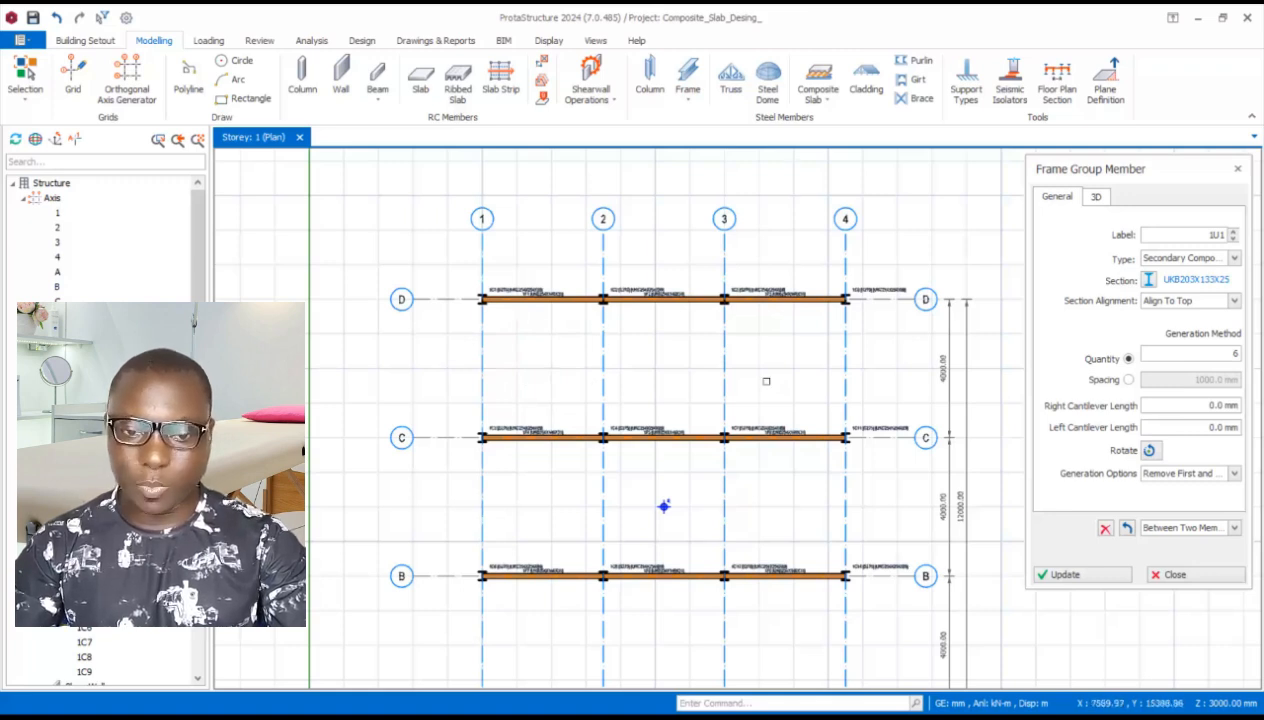
# Try a quantity of 4 and the spacing generation method for the frame group, and restore the quantity to 6
pyautogui.doubleClick(1215, 355)
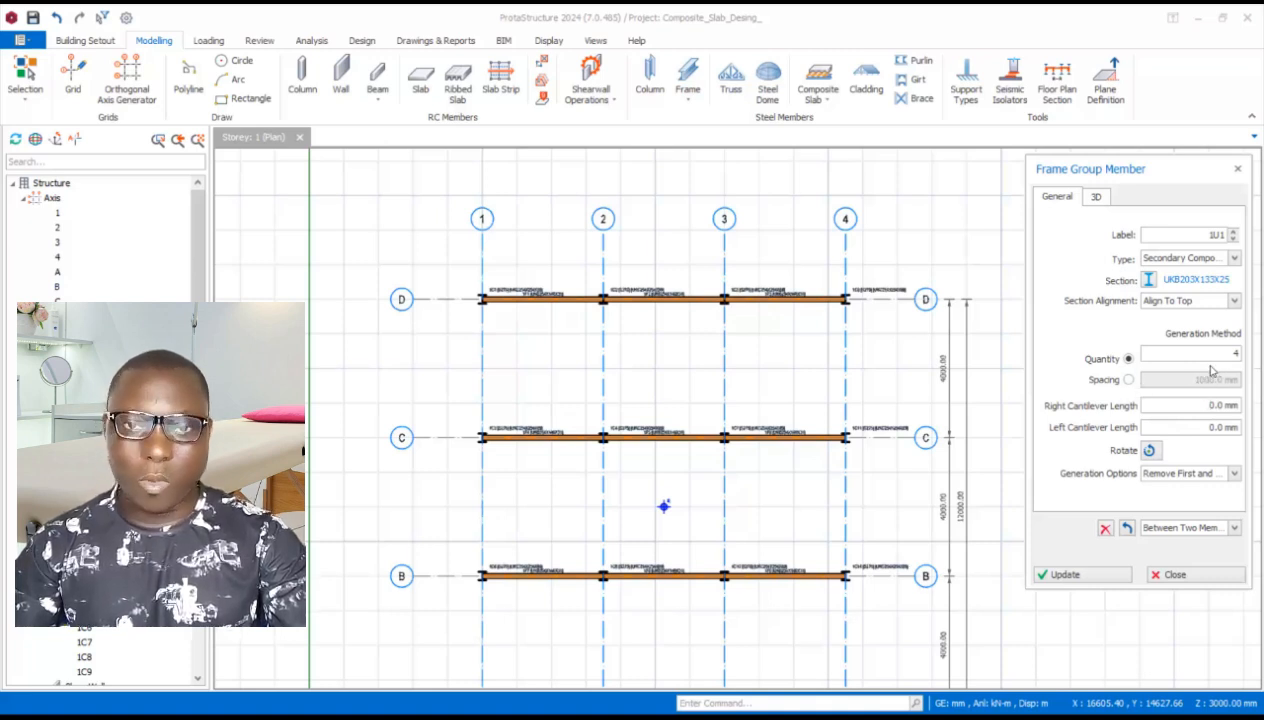
pyautogui.click(1128, 380)
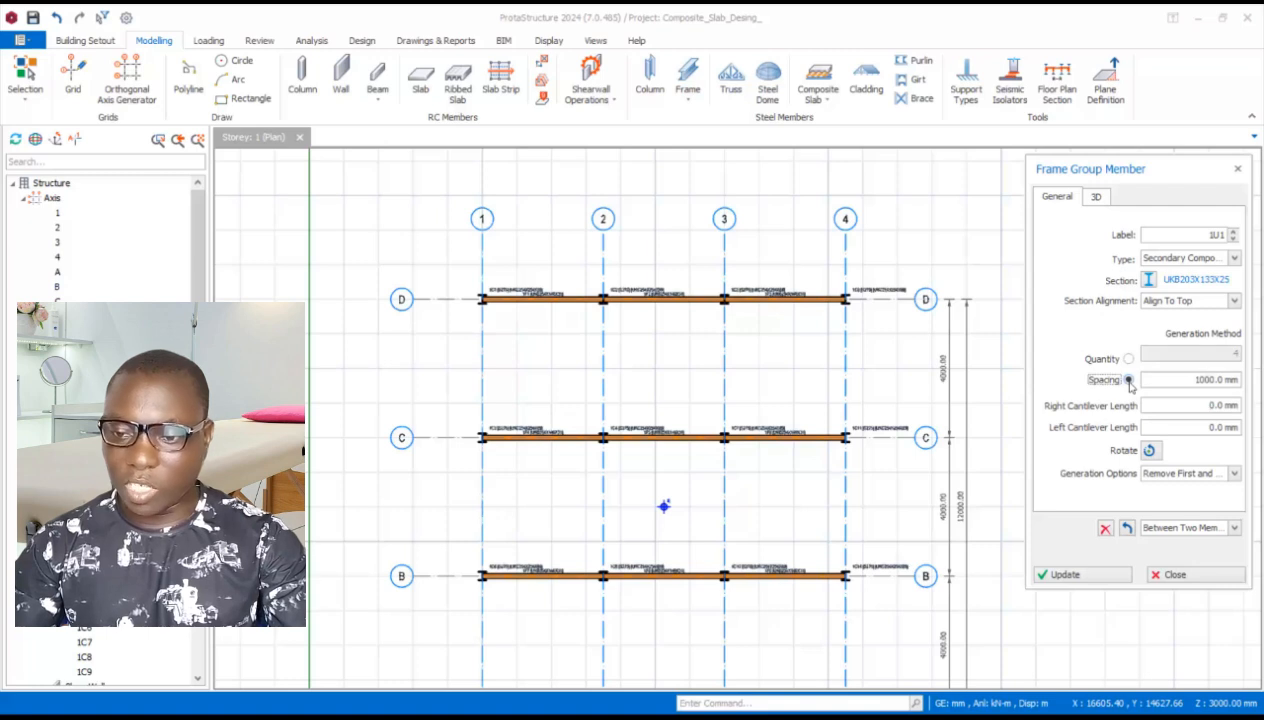
pyautogui.doubleClick(1162, 379)
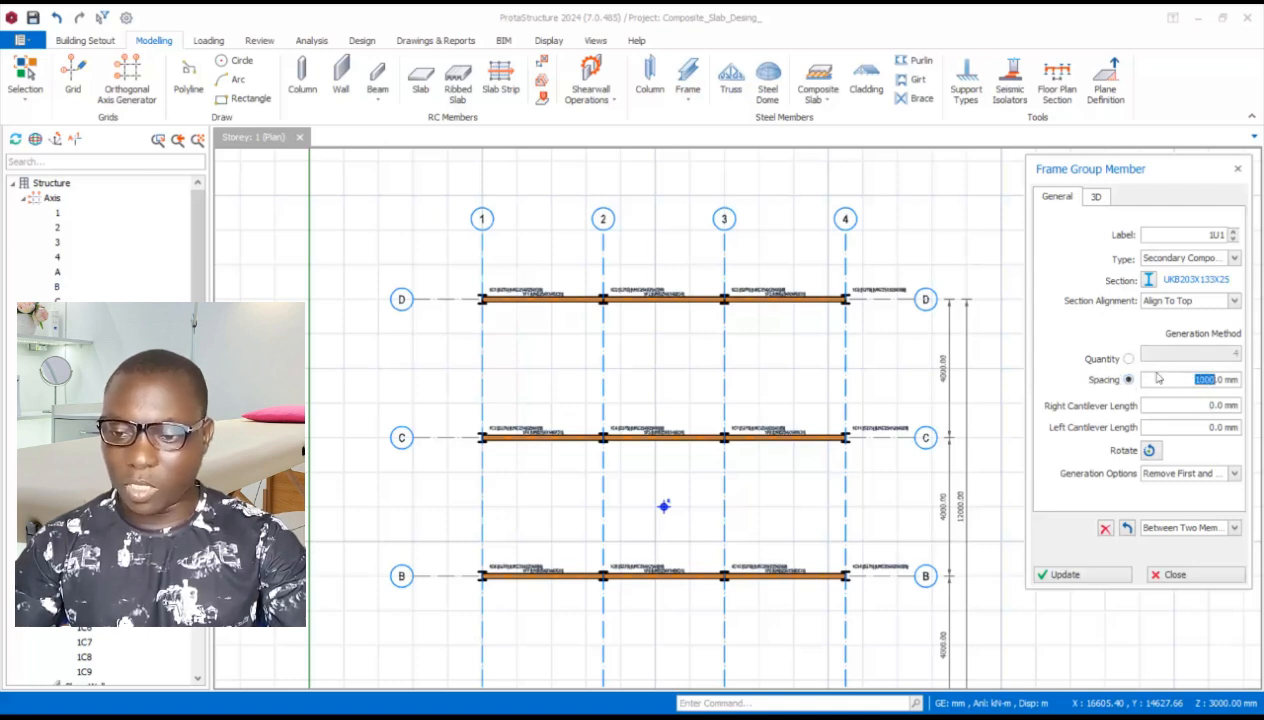
pyautogui.click(1129, 359)
pyautogui.doubleClick(1230, 357)
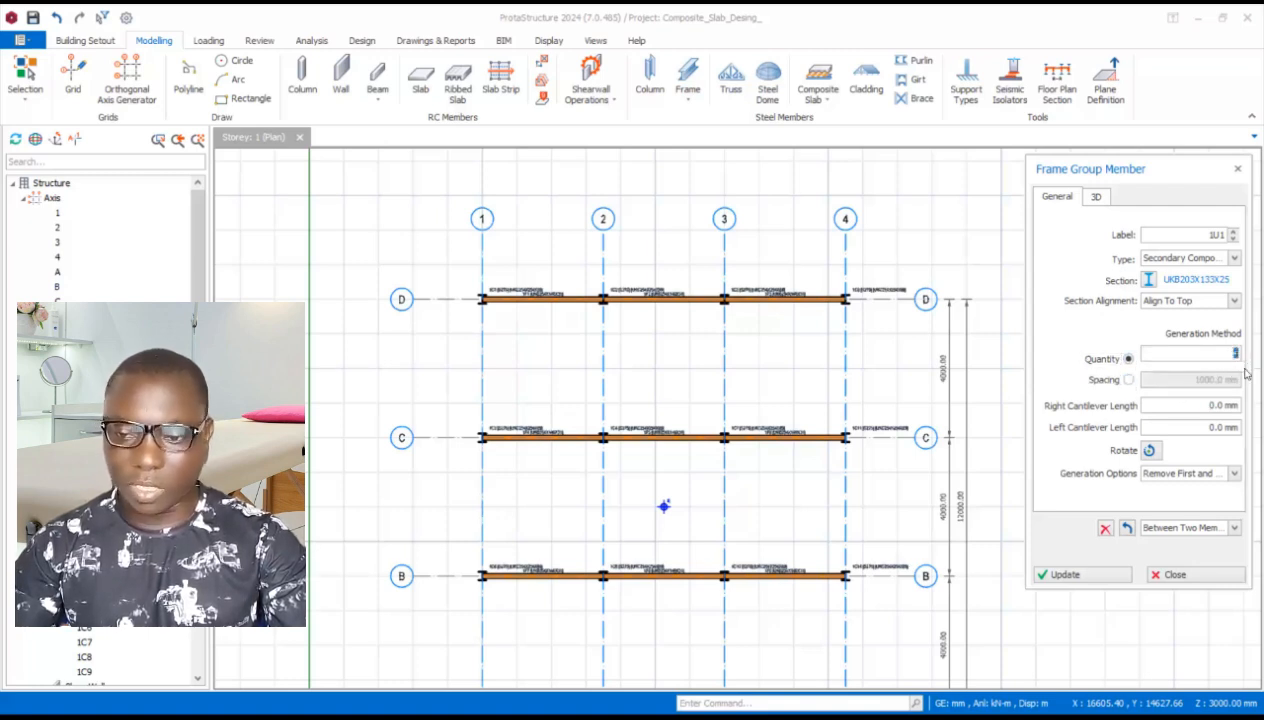
pyautogui.write('6')
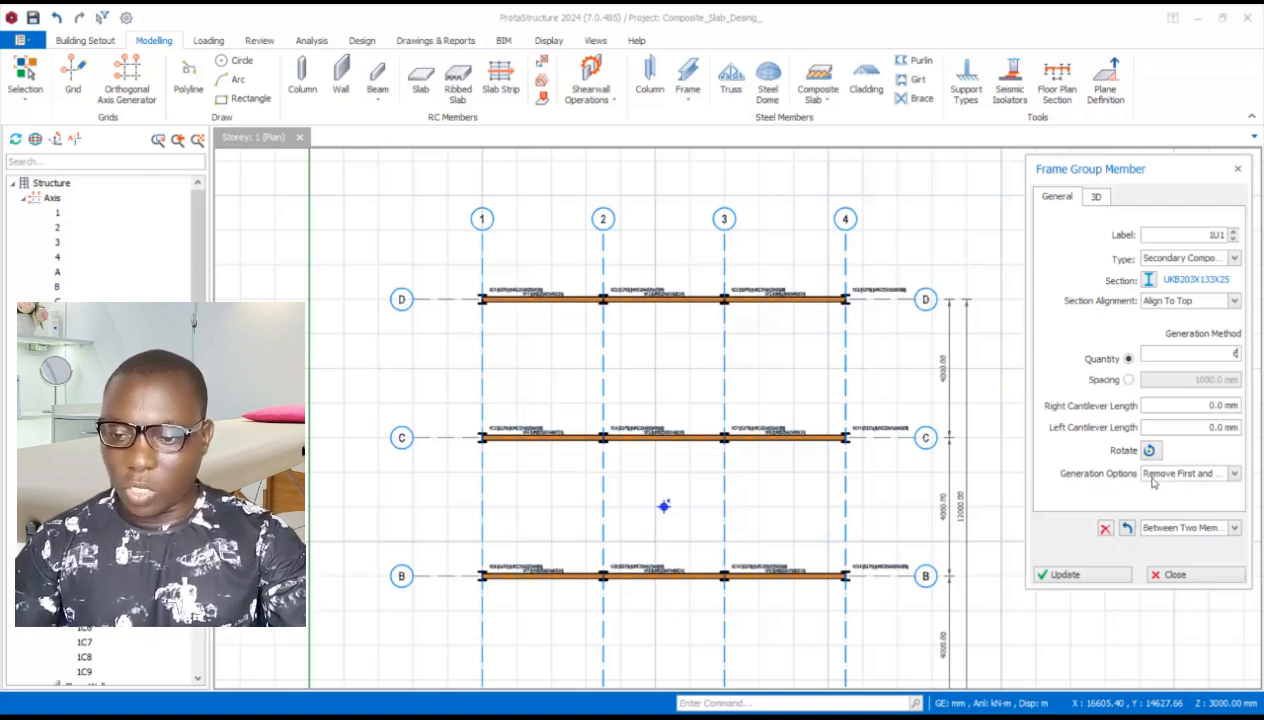
# Set the generation option to Normal and insert frame groups between the axis C and D beams in bays 1–2 and 3–4
pyautogui.click(1198, 481)
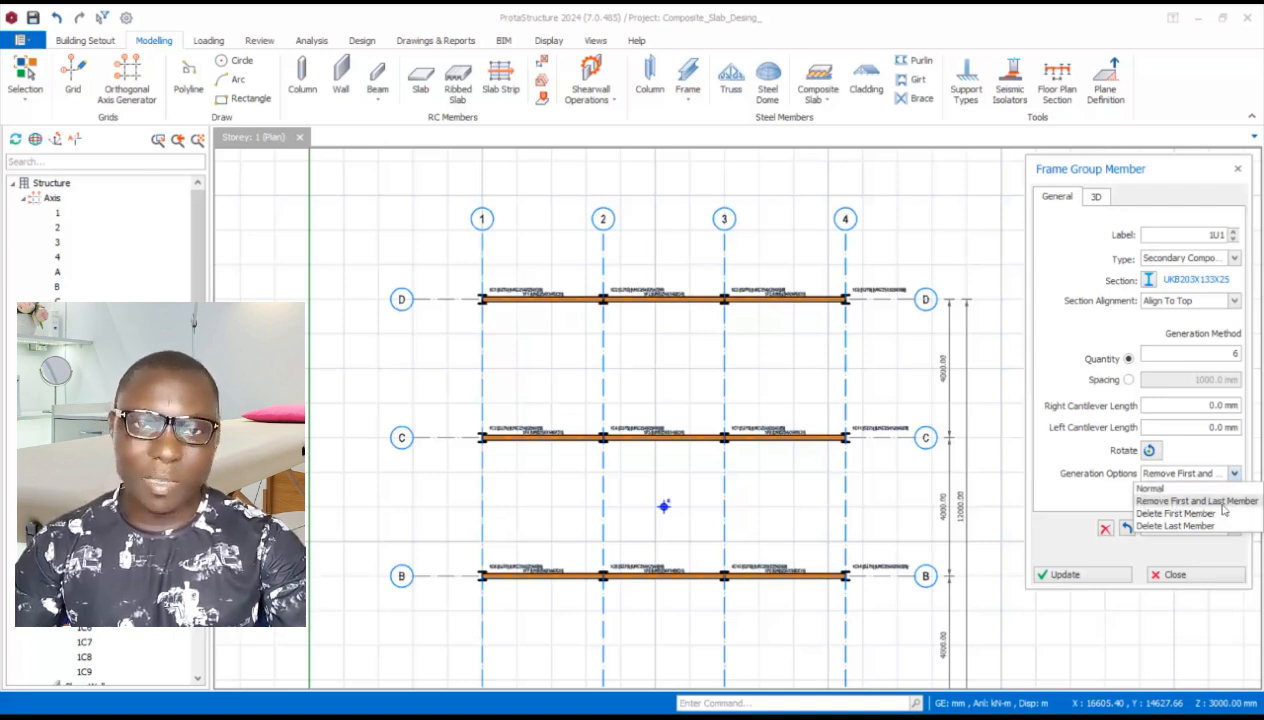
pyautogui.click(1151, 490)
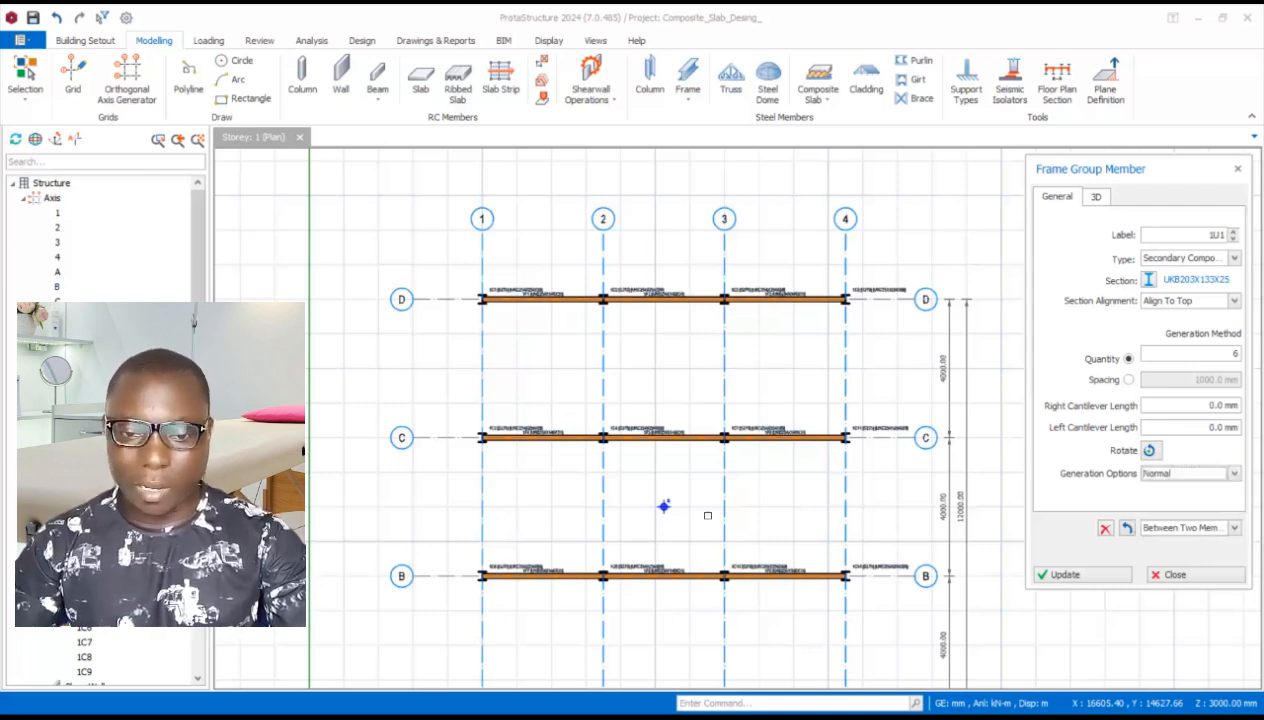
pyautogui.click(545, 398)
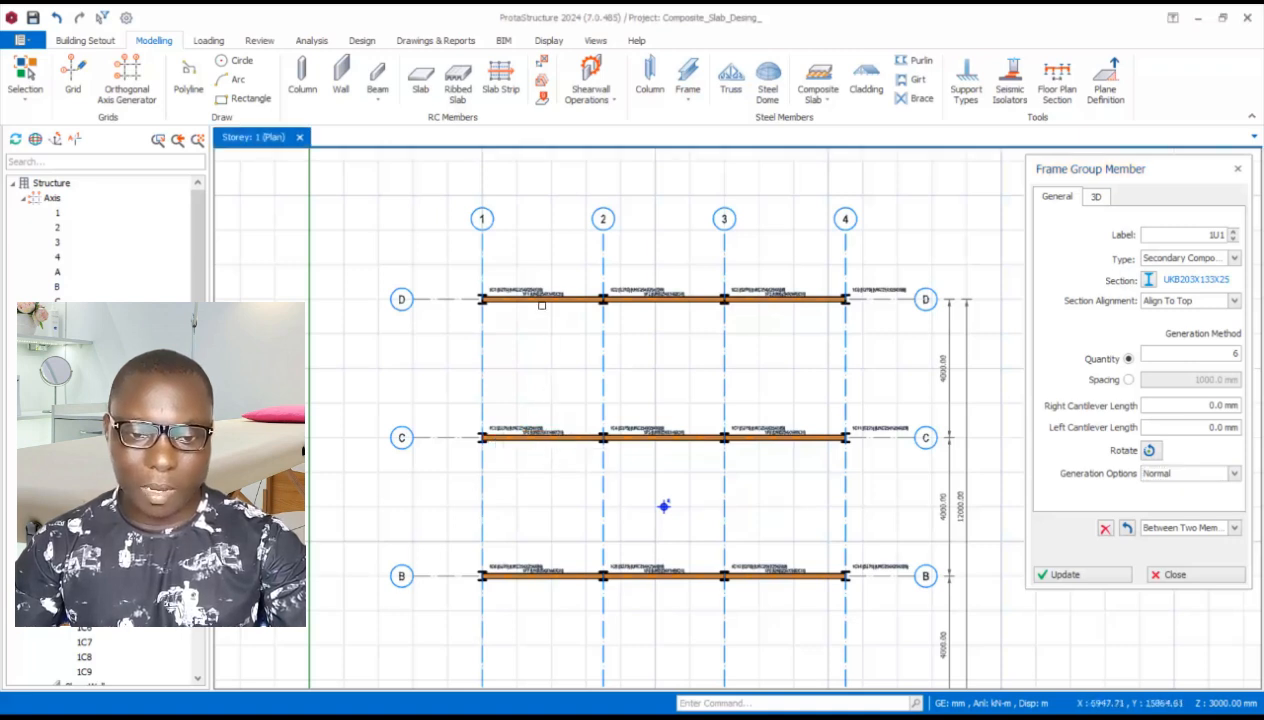
pyautogui.click(548, 335)
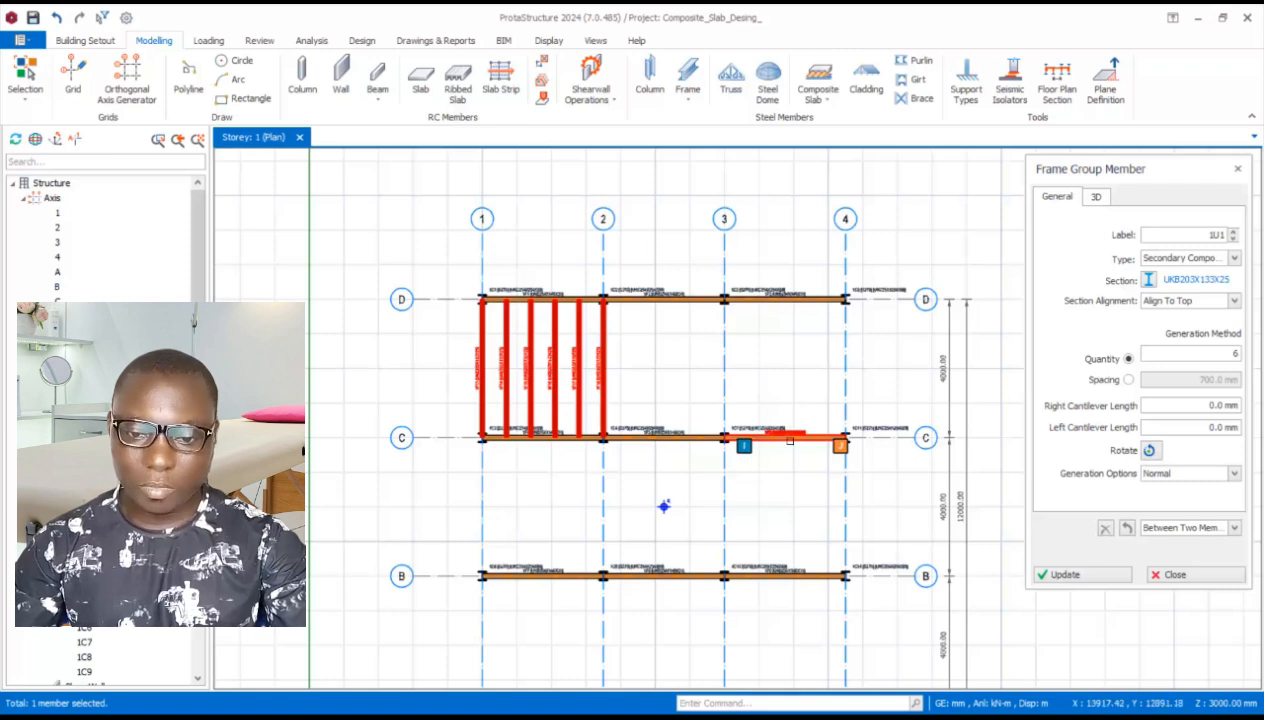
pyautogui.click(780, 300)
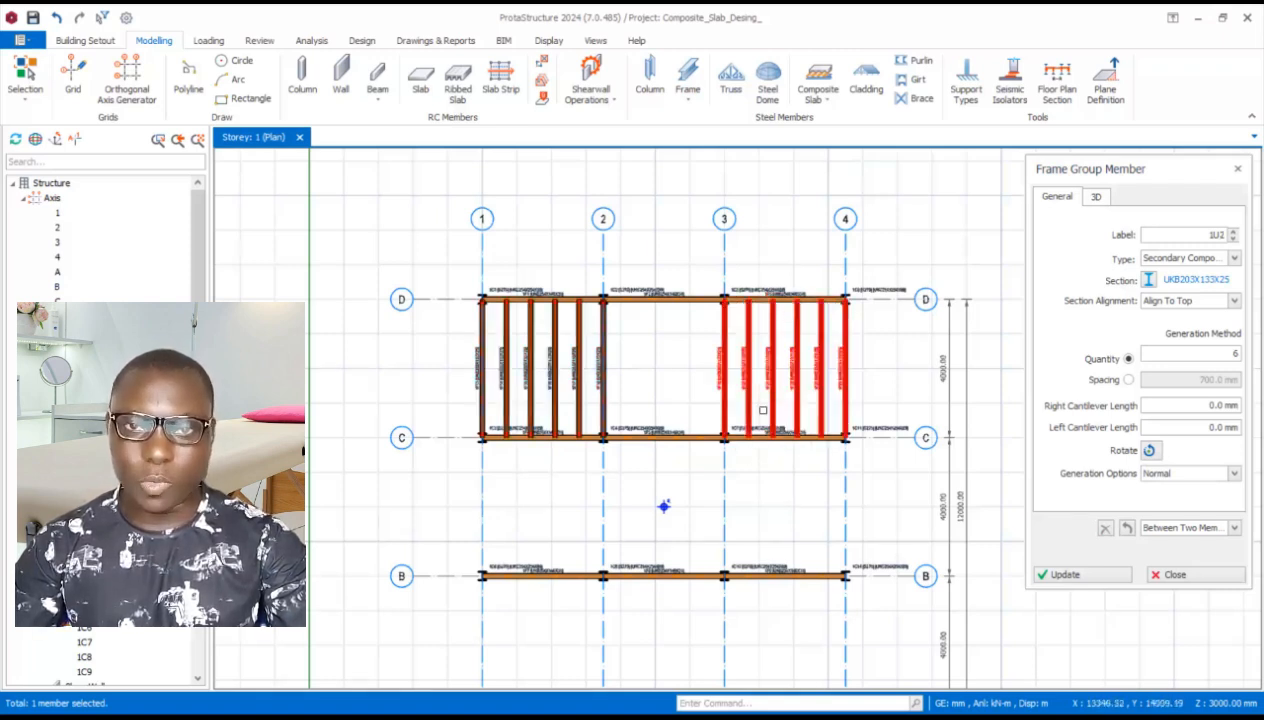
# Set the generation option to Remove First and Last Member and insert a frame group between the axis C and D beams in bay 2–3
pyautogui.scroll(1, 732, 415)
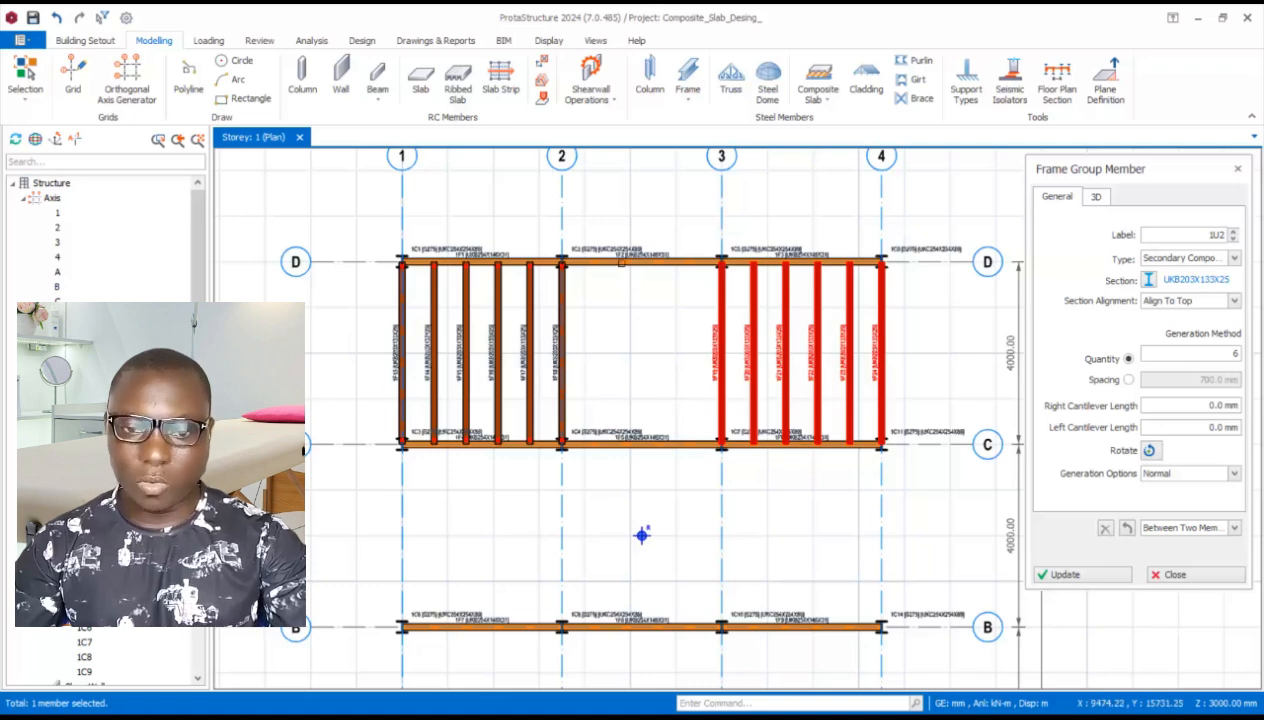
pyautogui.click(1210, 477)
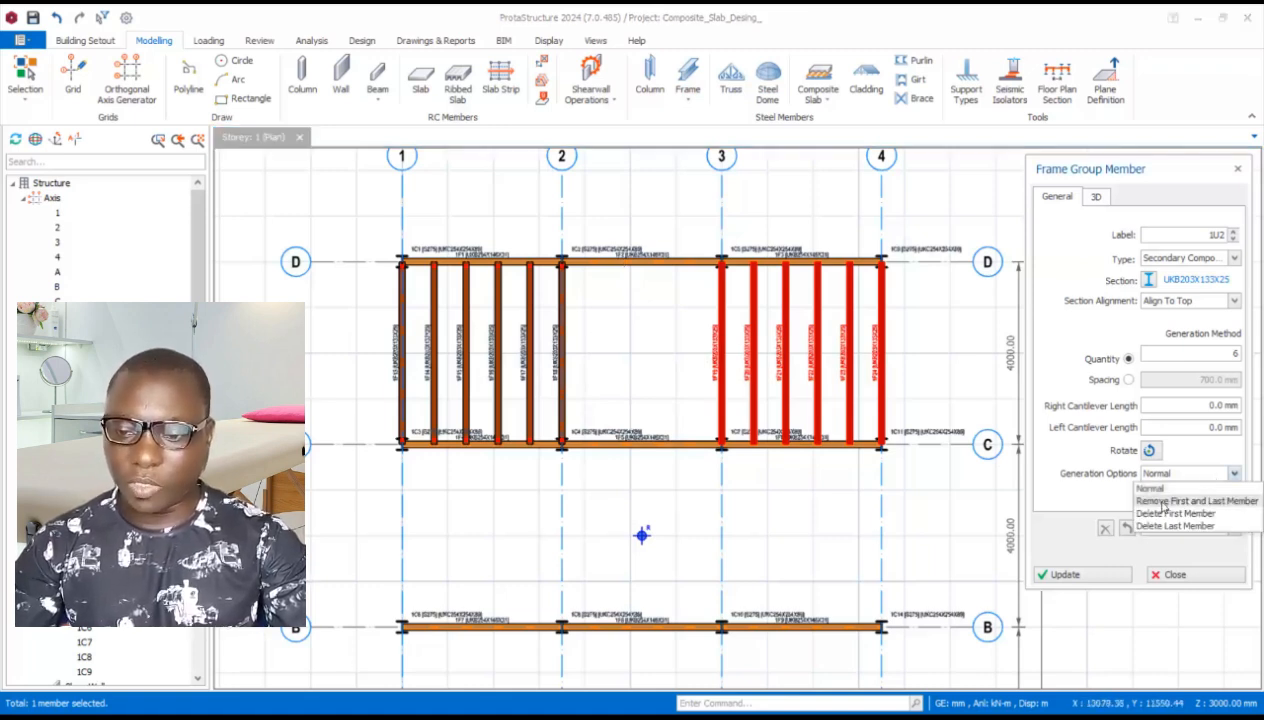
pyautogui.click(1190, 501)
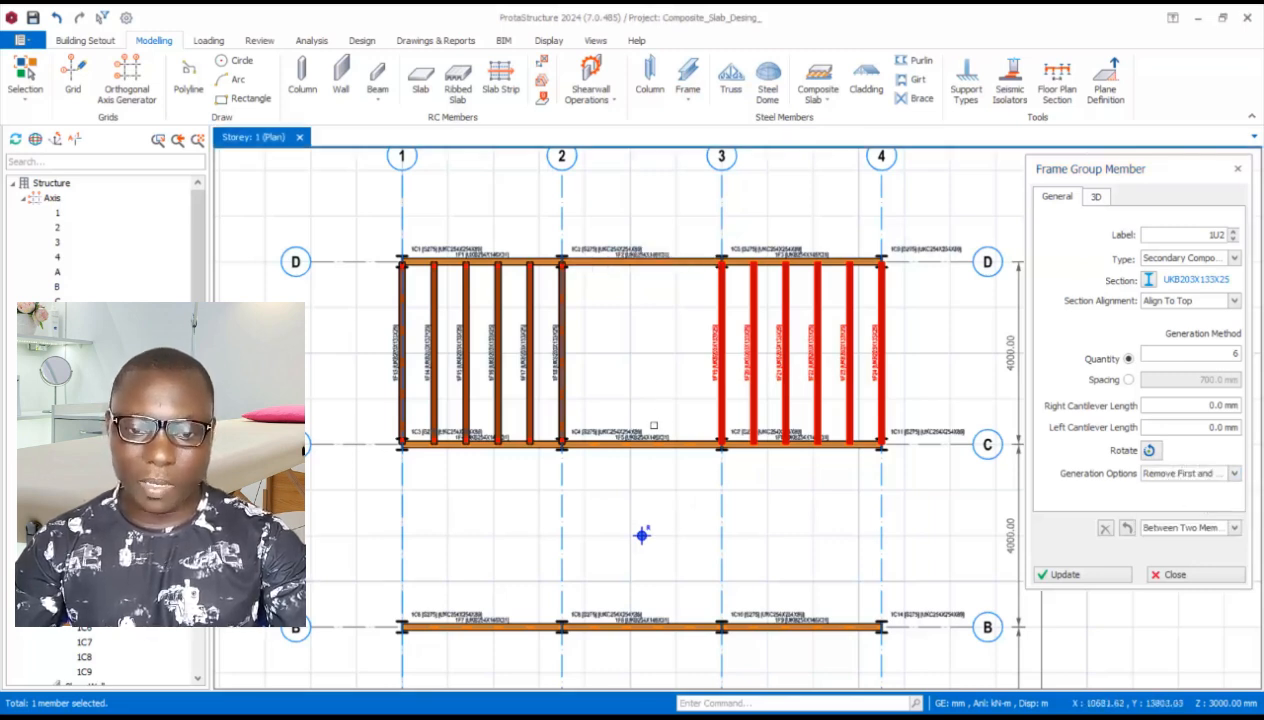
pyautogui.click(642, 535)
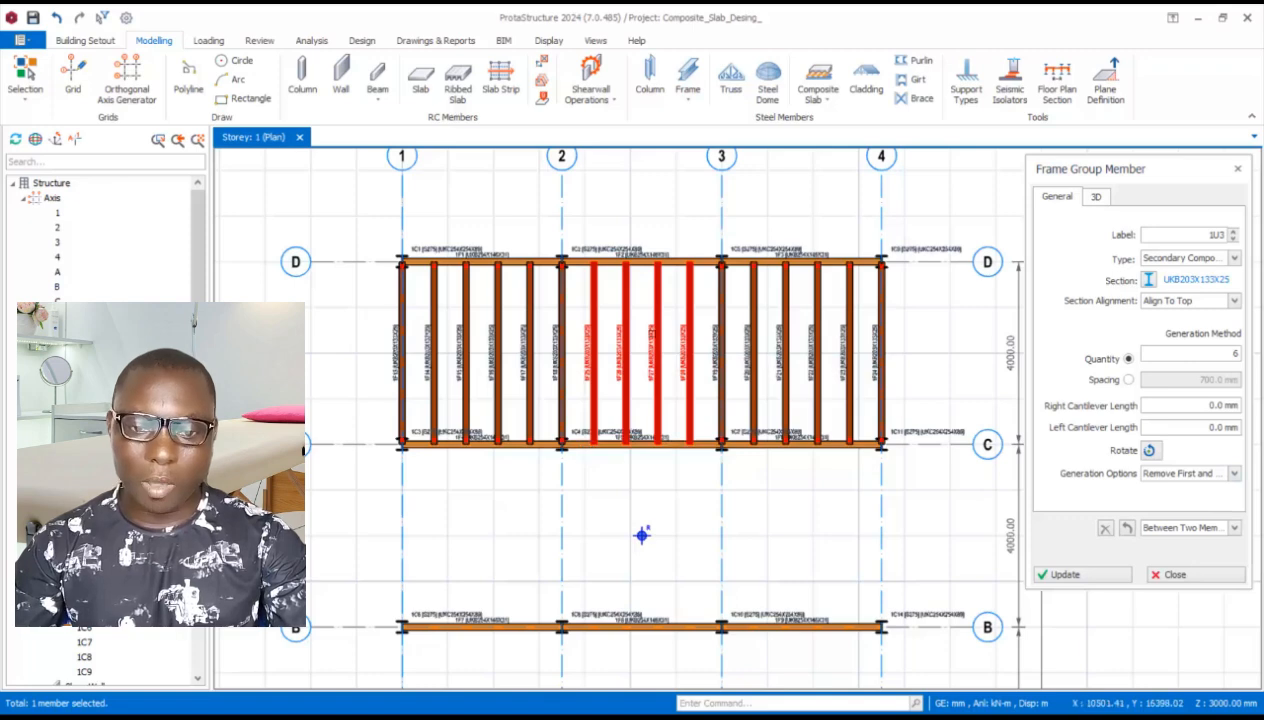
pyautogui.scroll(3, 638, 377)
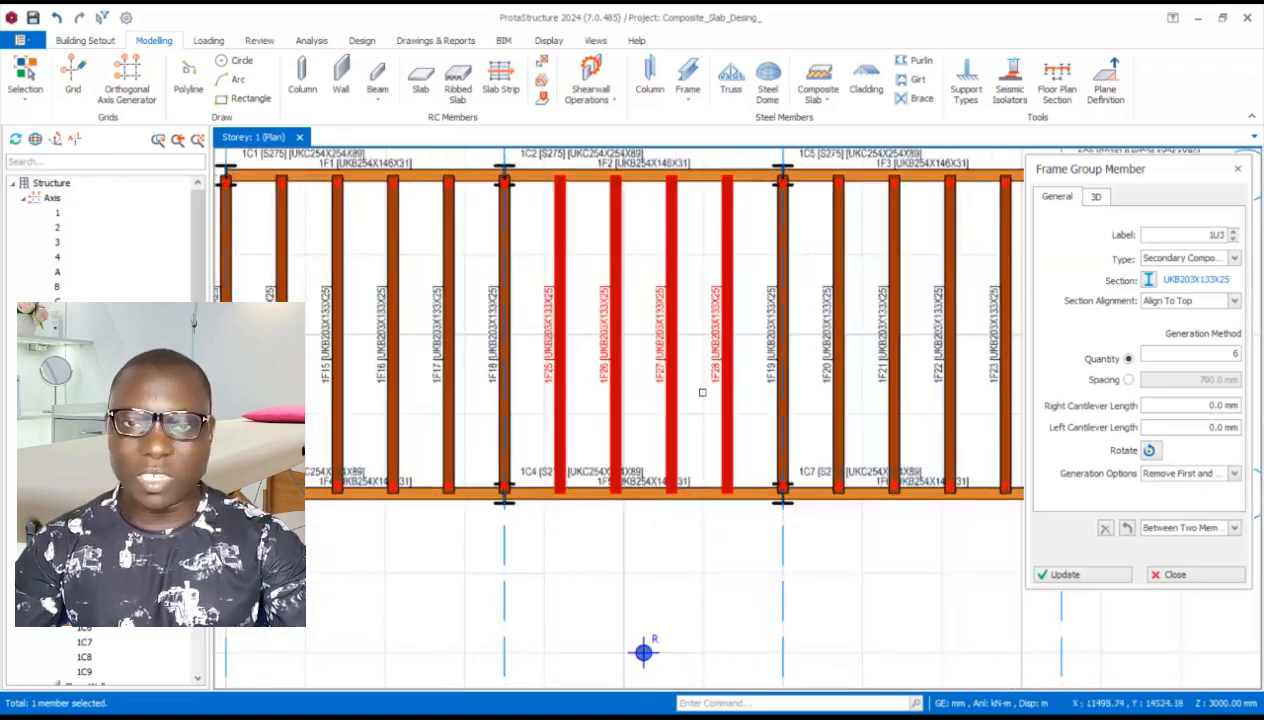
pyautogui.scroll(-3, 687, 359)
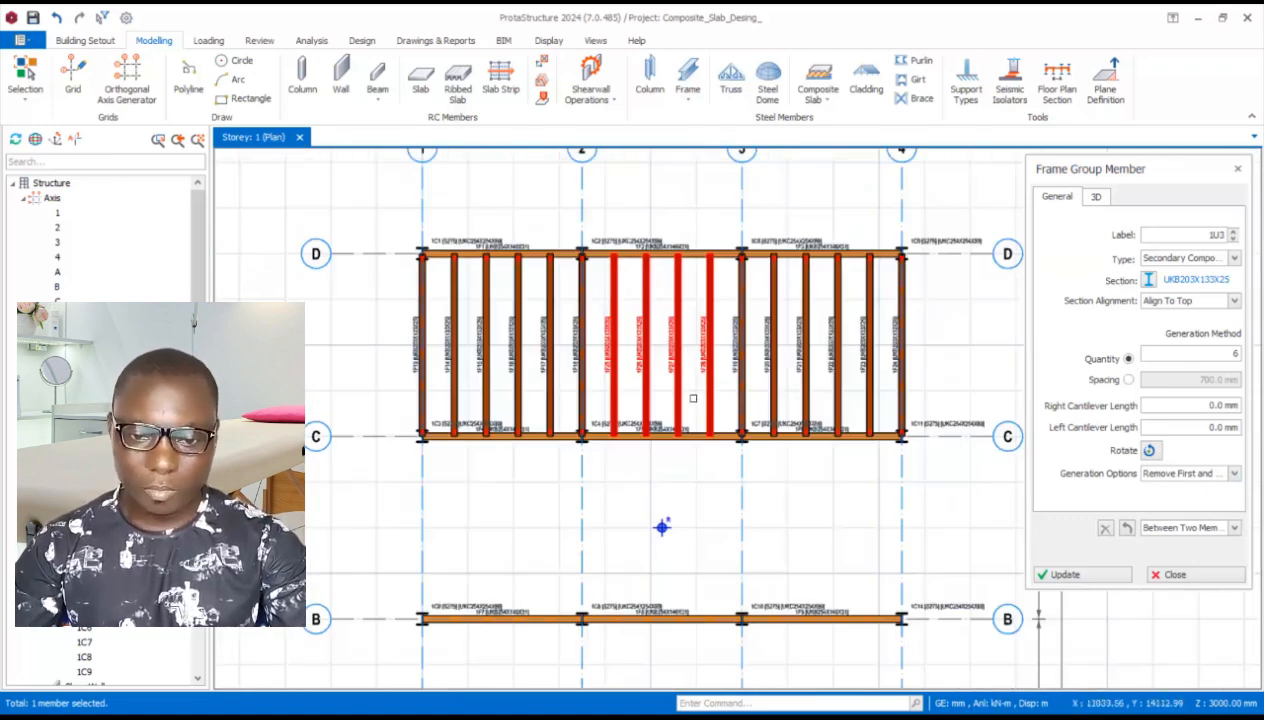
# Insert frame groups without end members in bay 2–3, between the axis B and C beams and the axis A and B beams
pyautogui.scroll(-3, 693, 398)
pyautogui.scroll(3, 710, 498)
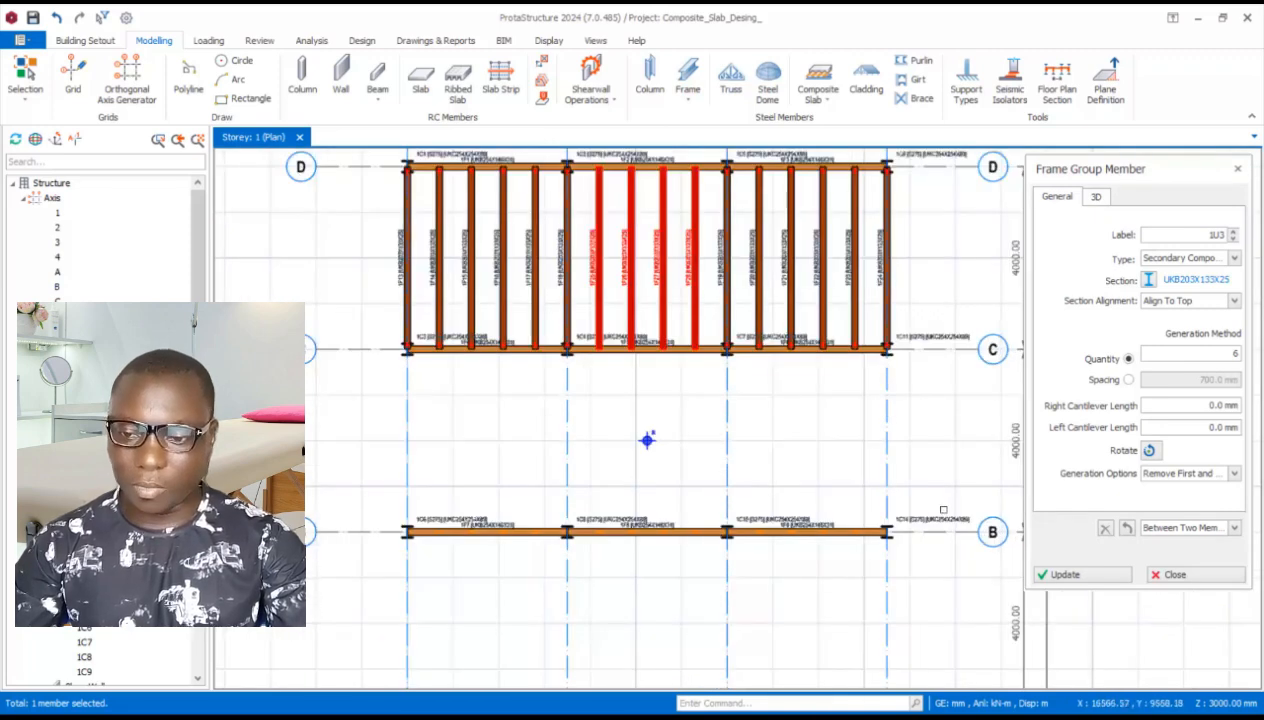
pyautogui.click(672, 351)
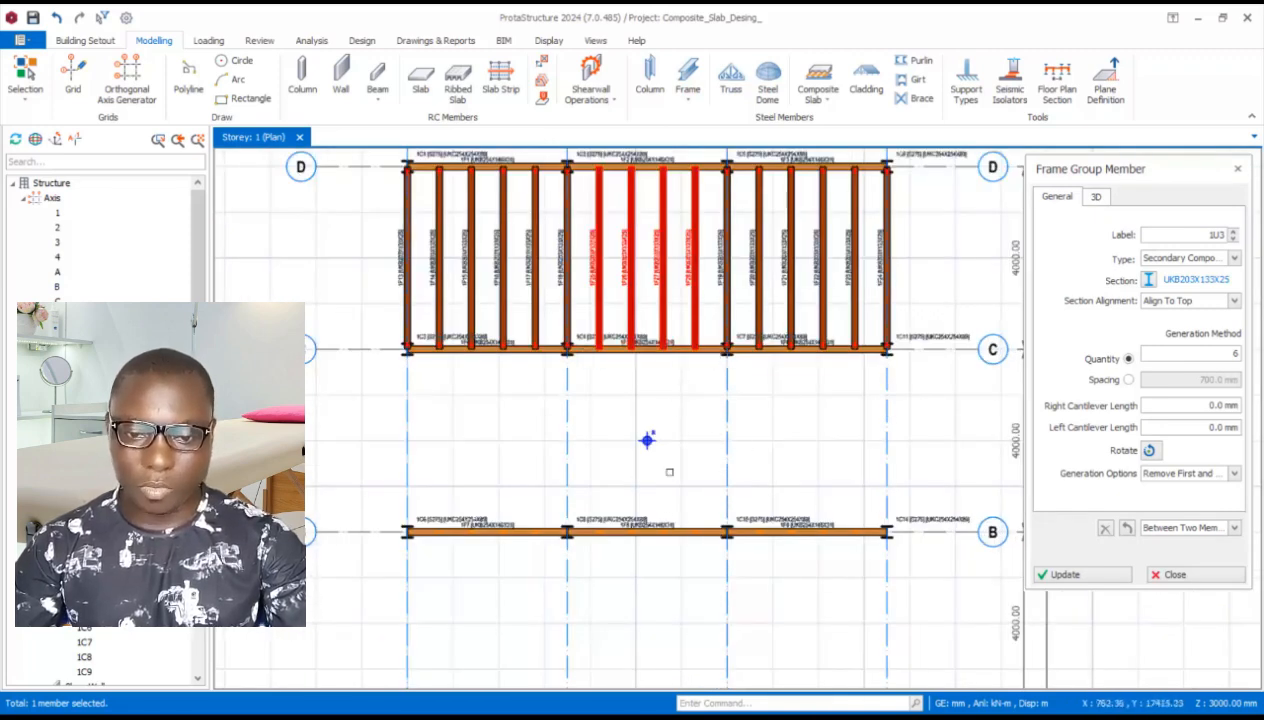
pyautogui.click(655, 529)
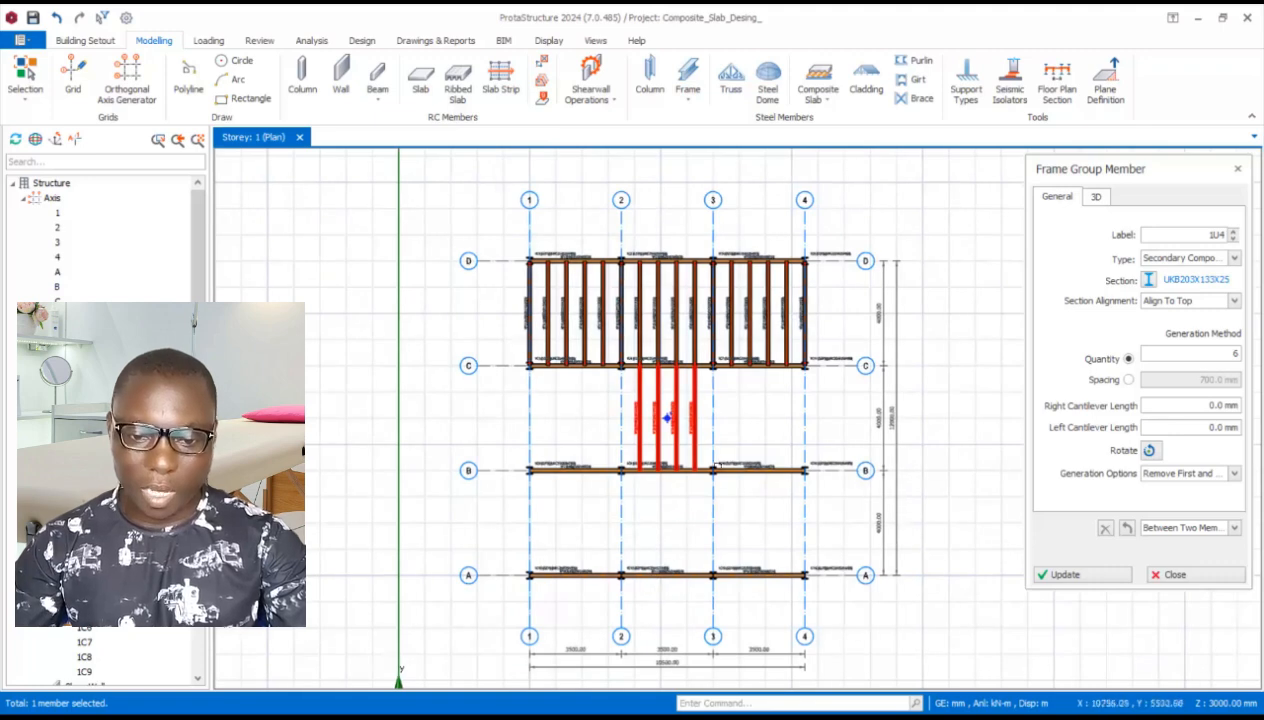
pyautogui.click(686, 478)
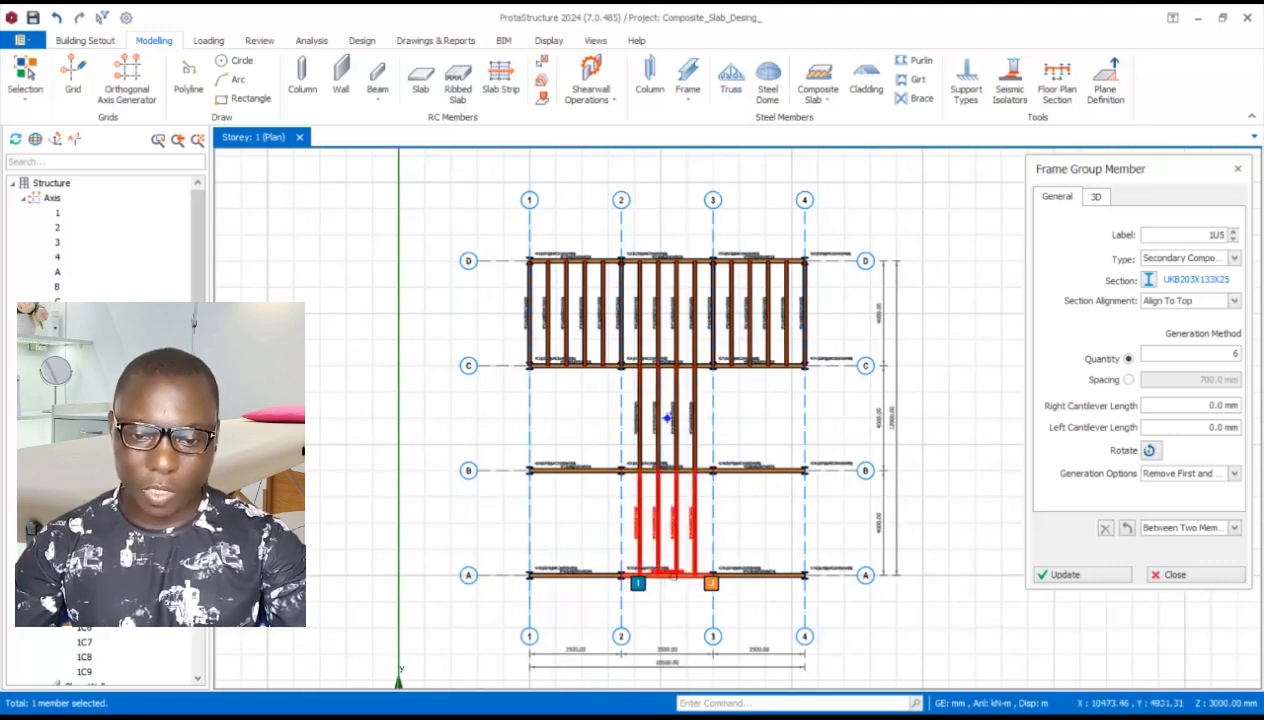
# Set the generation option to Normal and insert frame groups in bay 1–2 between axes B and C and axes A and B
pyautogui.scroll(3, 663, 550)
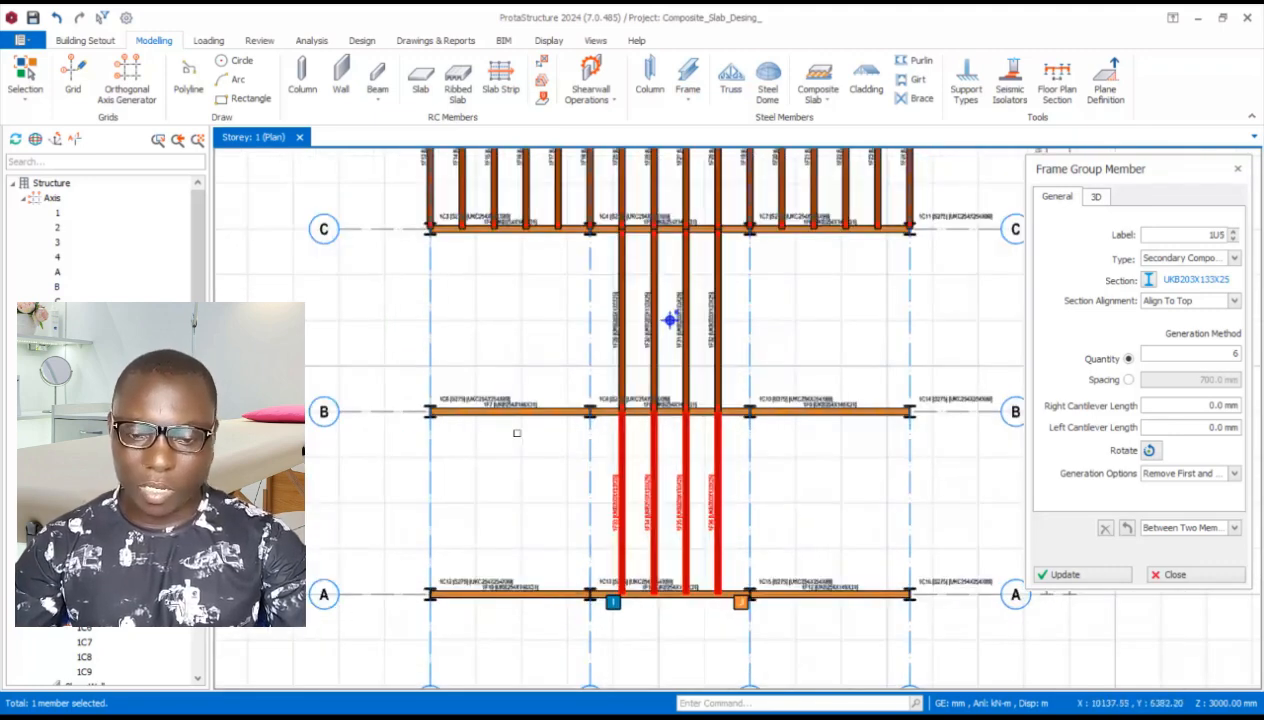
pyautogui.click(1217, 476)
pyautogui.click(1165, 488)
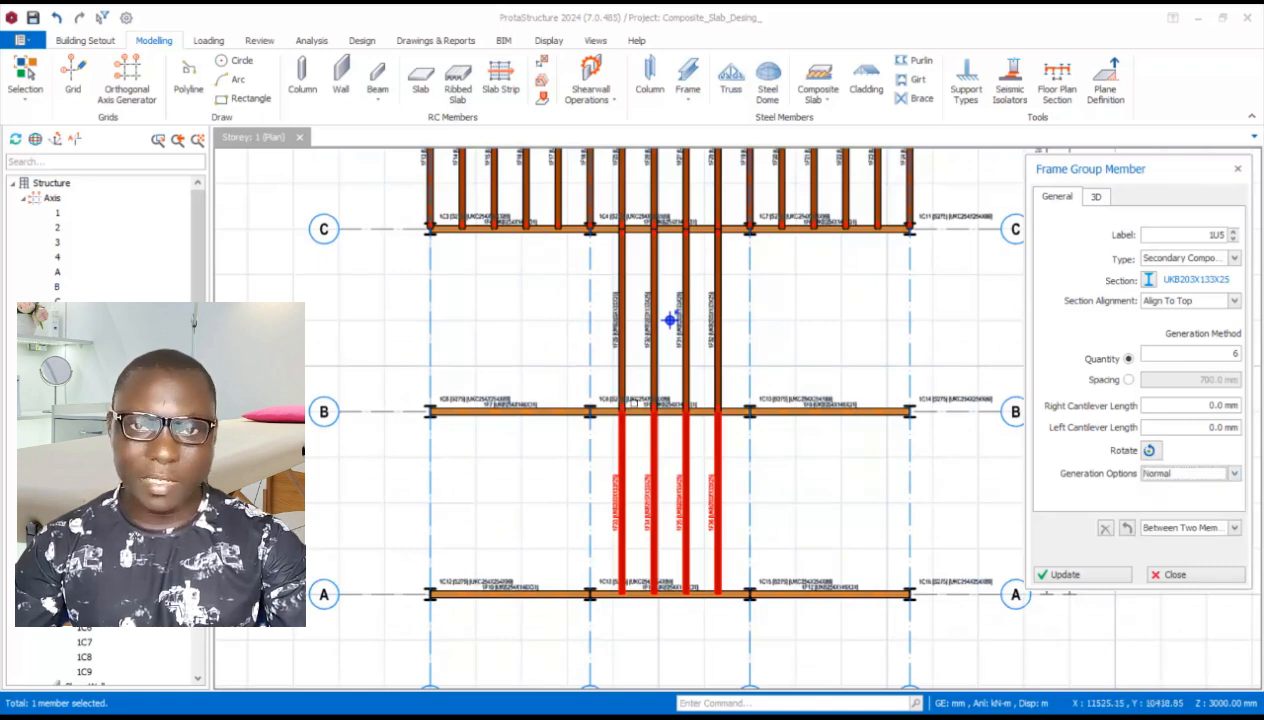
pyautogui.click(519, 229)
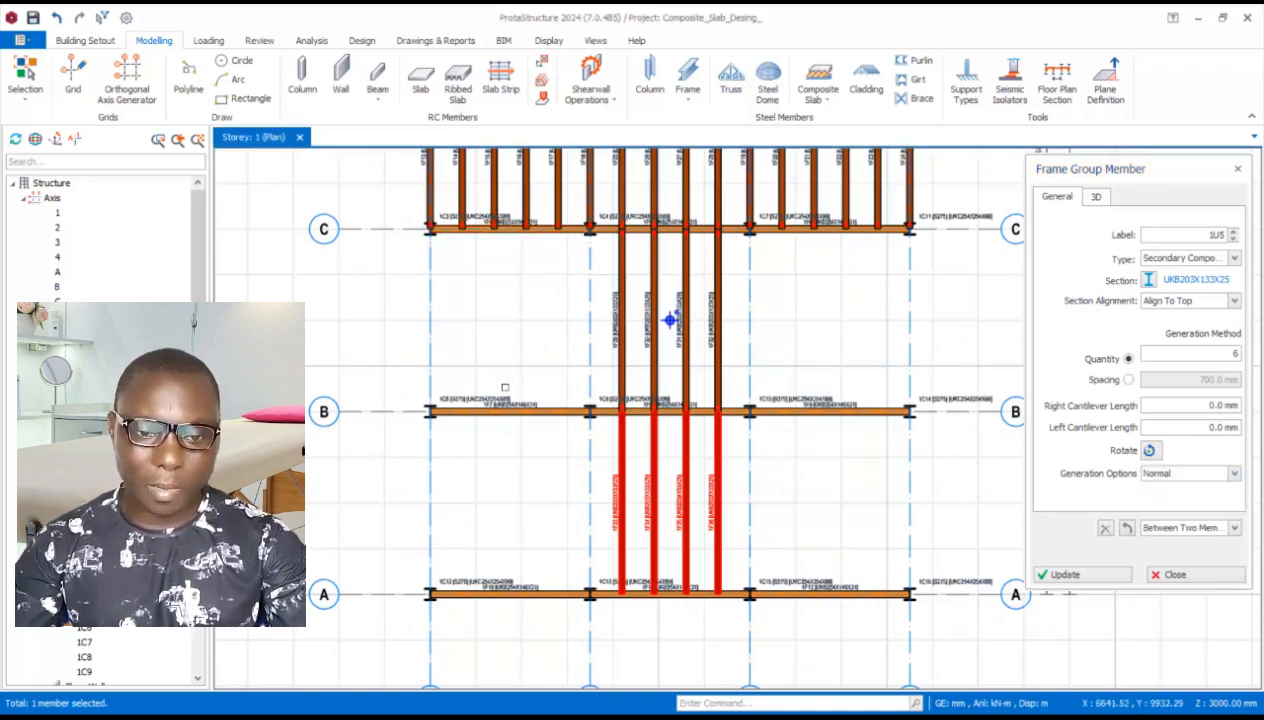
pyautogui.click(499, 410)
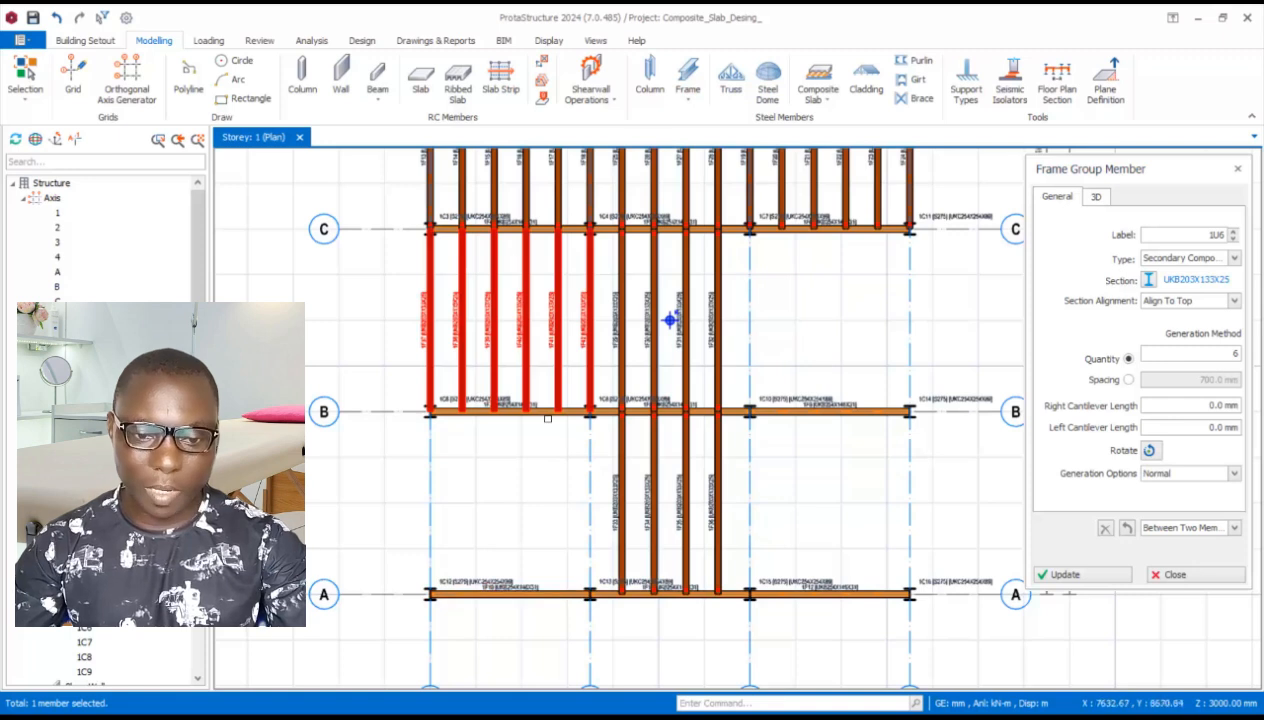
pyautogui.click(533, 592)
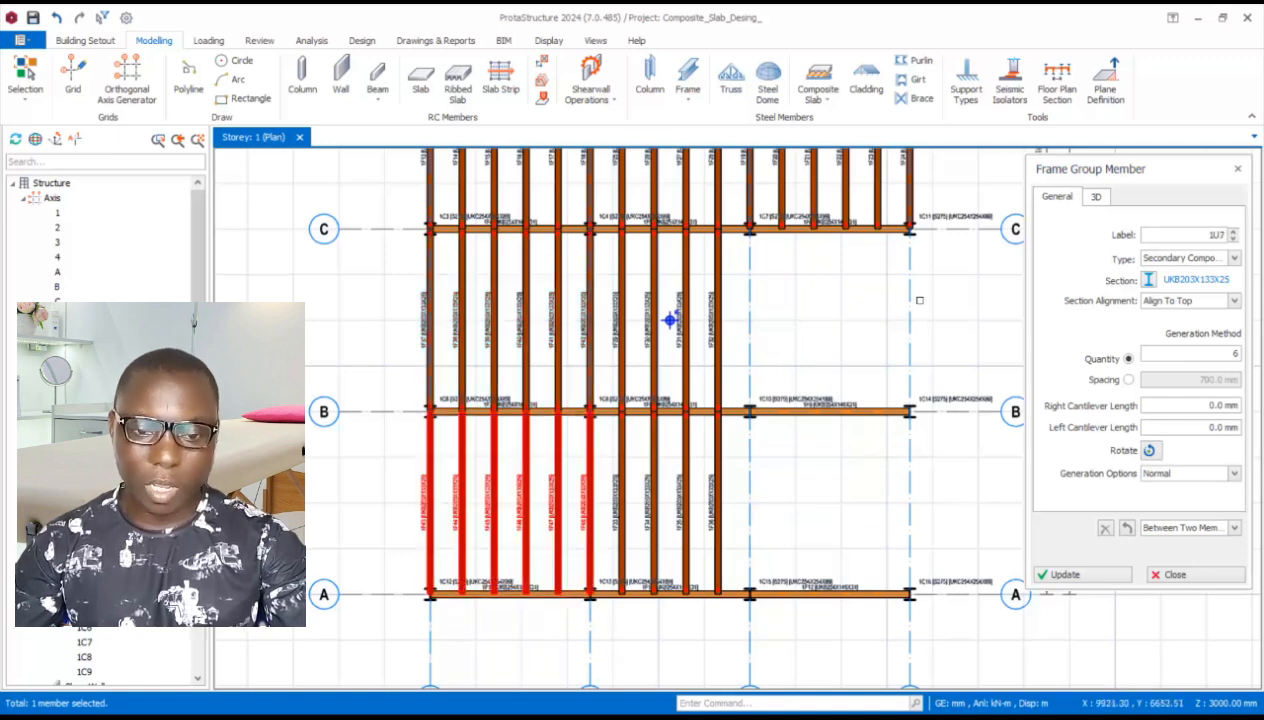
# Insert frame groups in bay 3–4 between axes B and C and axes A and B, and end the insertion
pyautogui.click(846, 232)
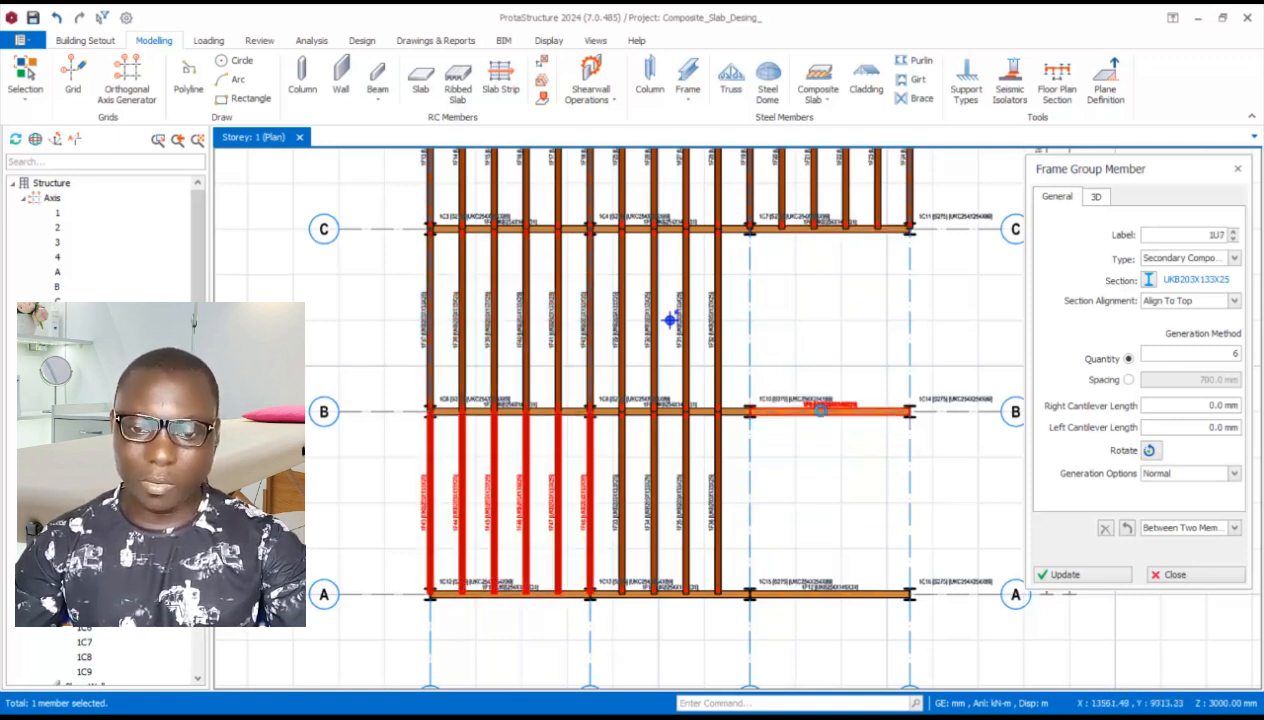
pyautogui.click(846, 410)
pyautogui.click(822, 411)
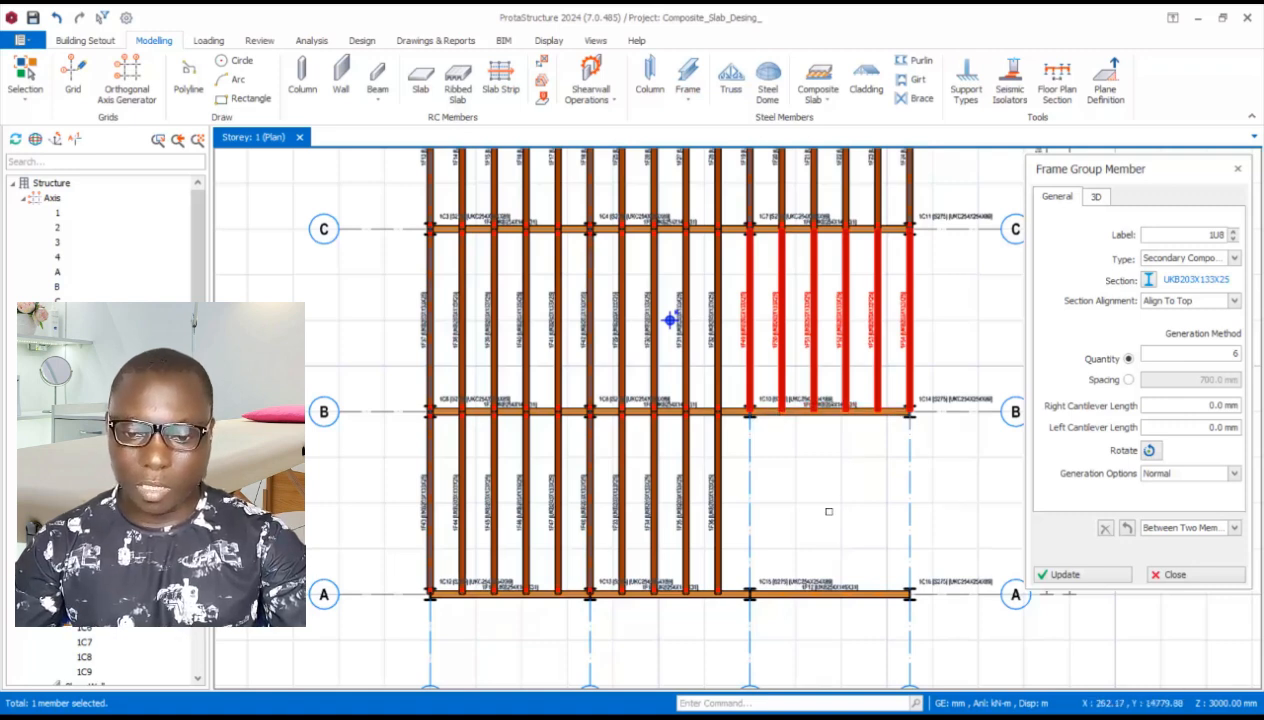
pyautogui.click(816, 592)
pyautogui.scroll(-3, 800, 460)
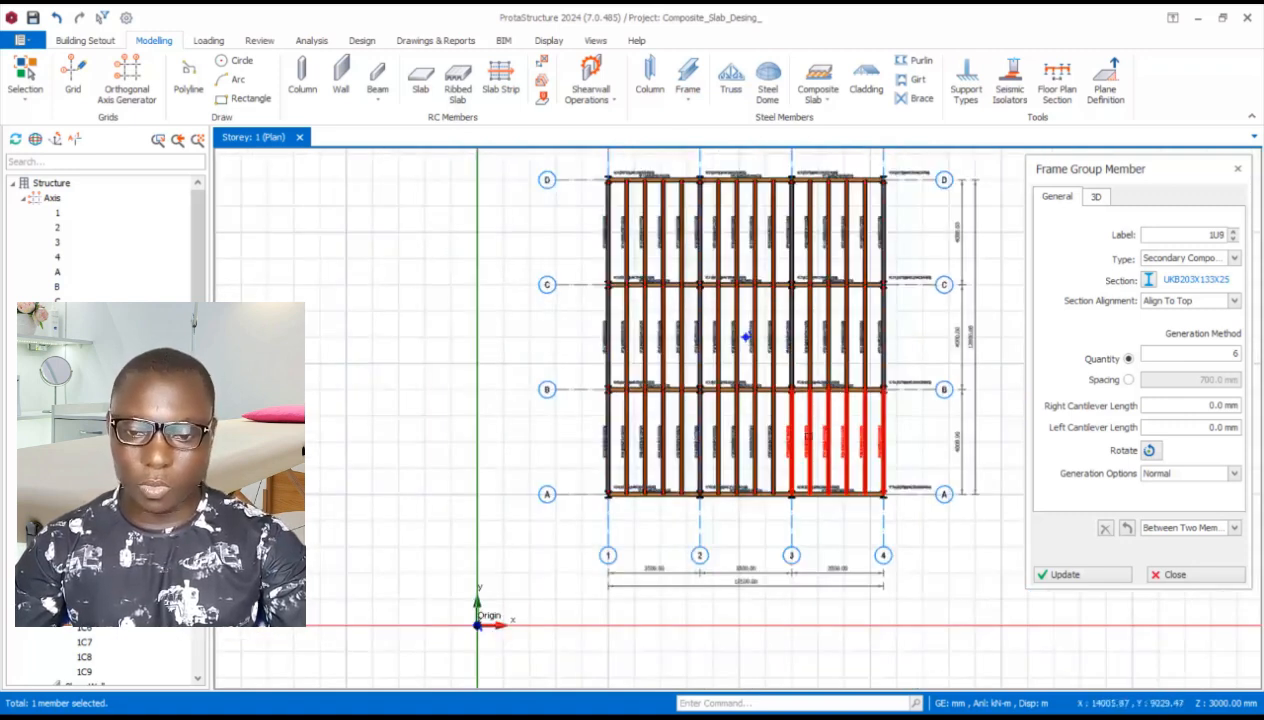
pyautogui.scroll(3, 863, 383)
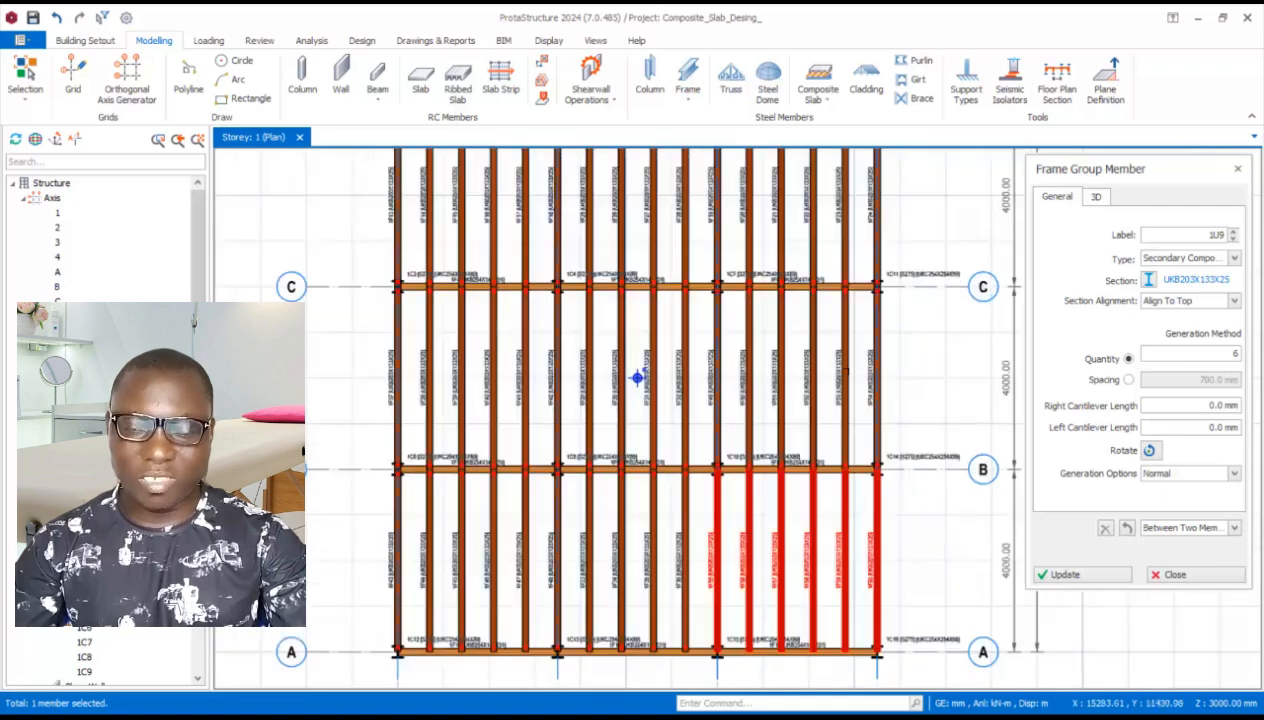
pyautogui.scroll(-3, 688, 312)
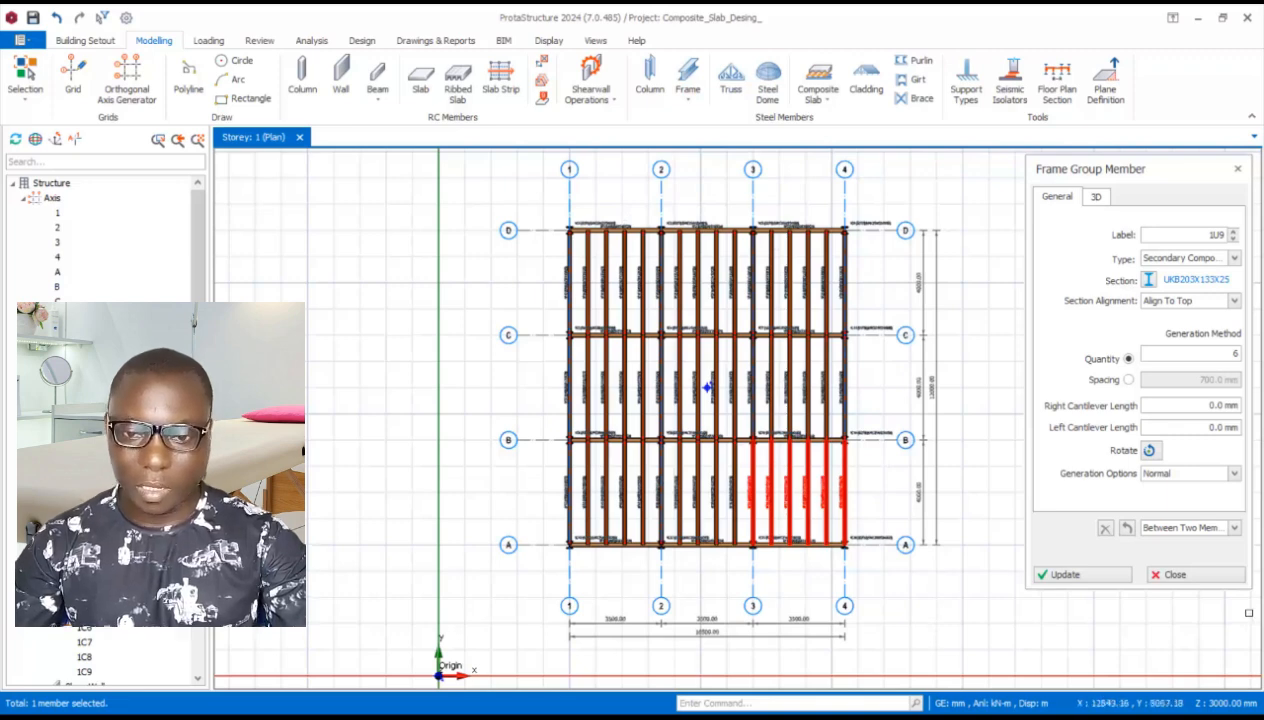
pyautogui.click(1175, 574)
# Examine the secondary composite beam layout across all bays in the Storey 1 plan
pyautogui.scroll(2, 880, 375)
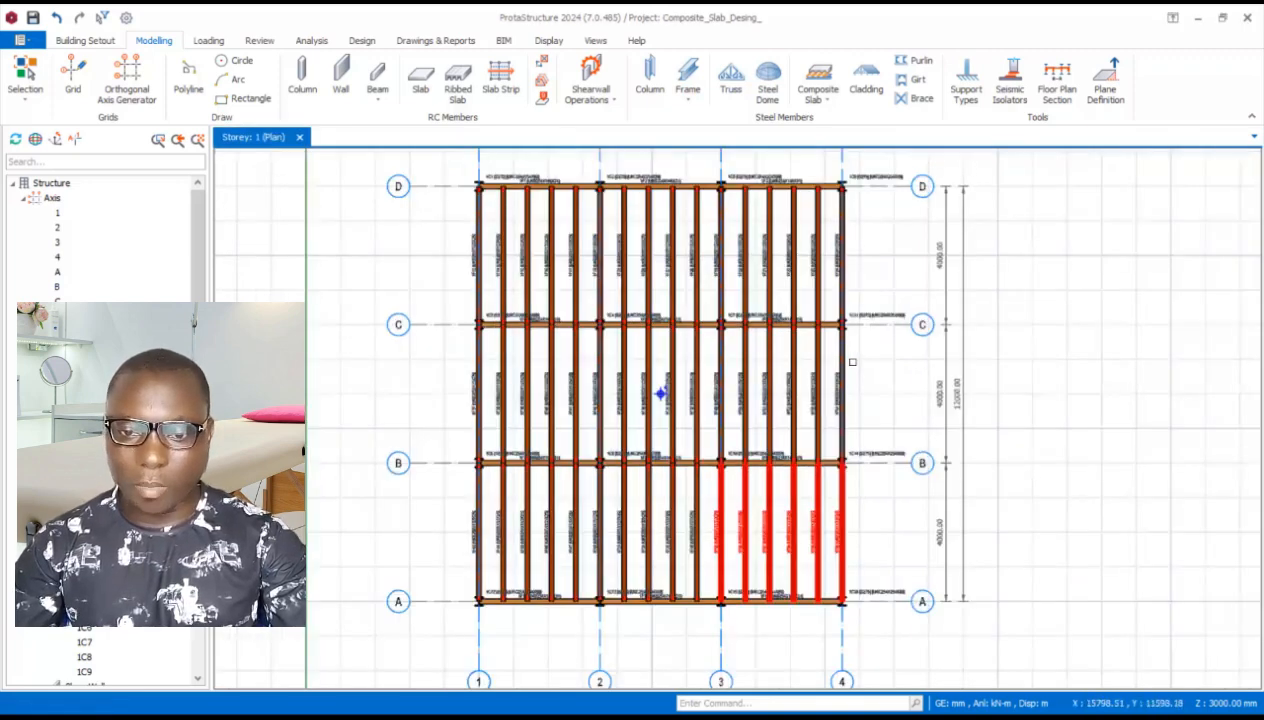
pyautogui.scroll(-1, 641, 393)
pyautogui.scroll(4, 717, 446)
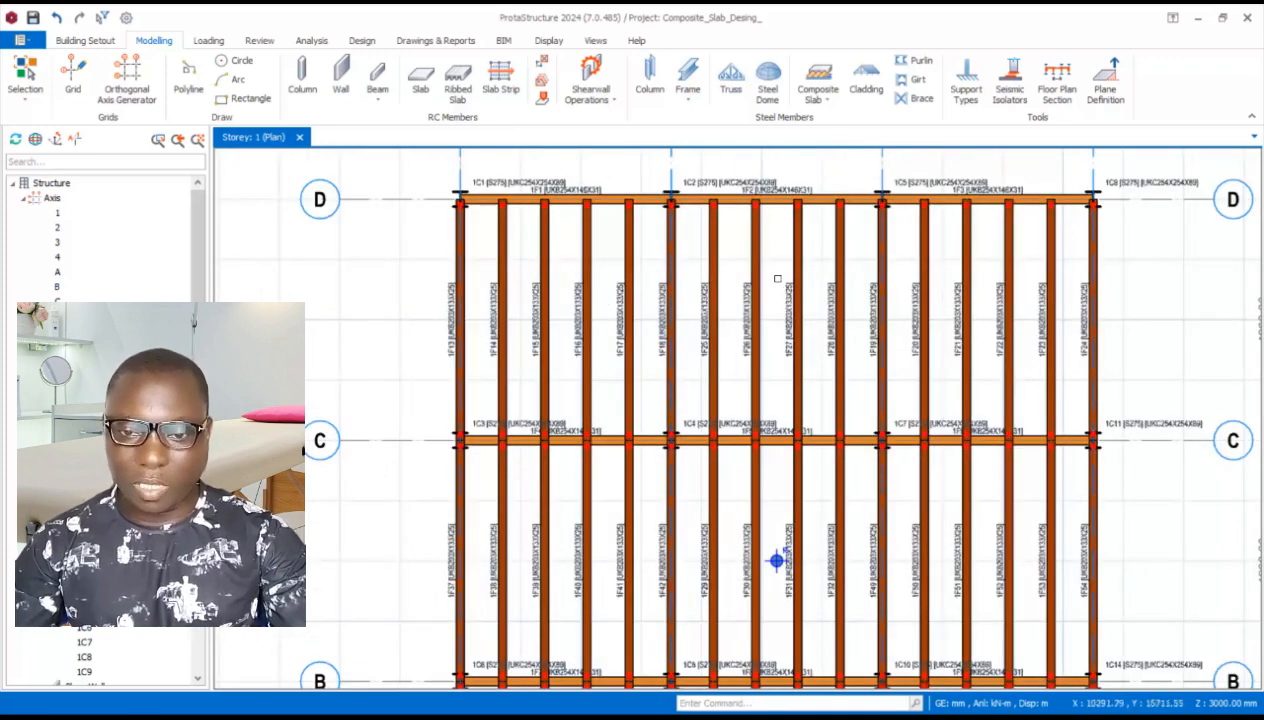
pyautogui.scroll(-1, 777, 279)
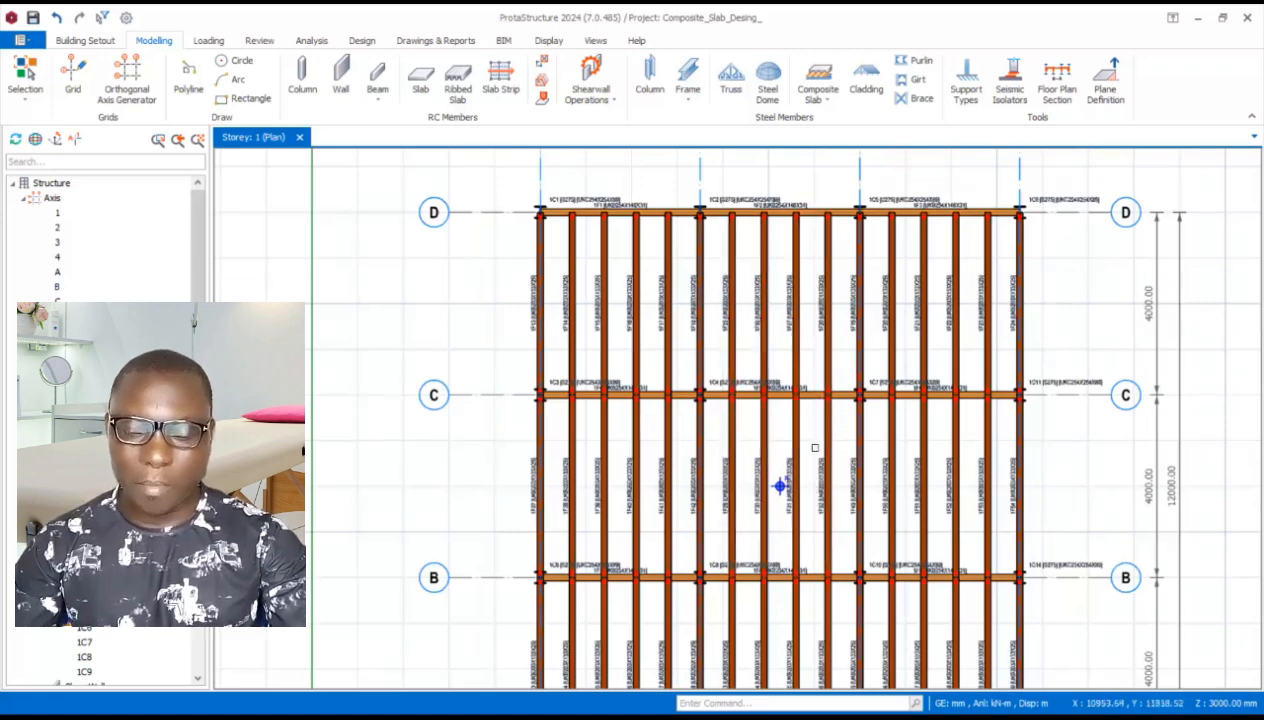
pyautogui.scroll(1, 780, 486)
pyautogui.scroll(-2, 782, 485)
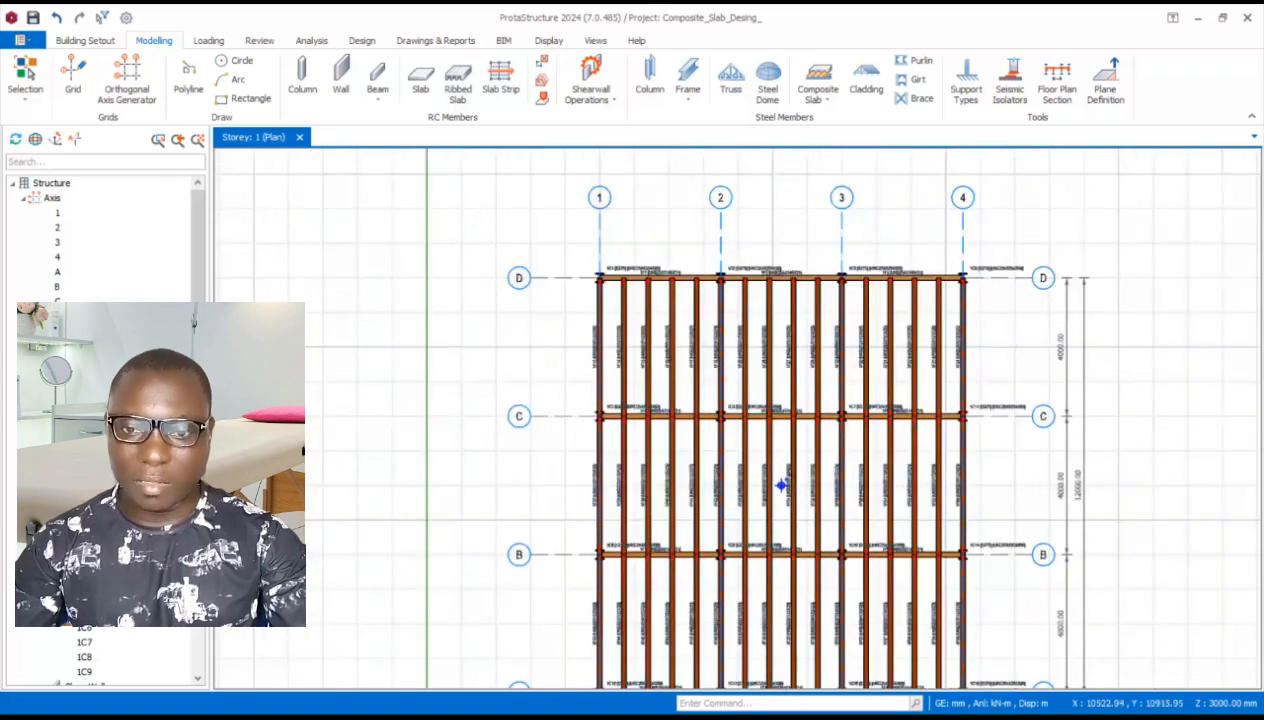
pyautogui.scroll(1, 782, 485)
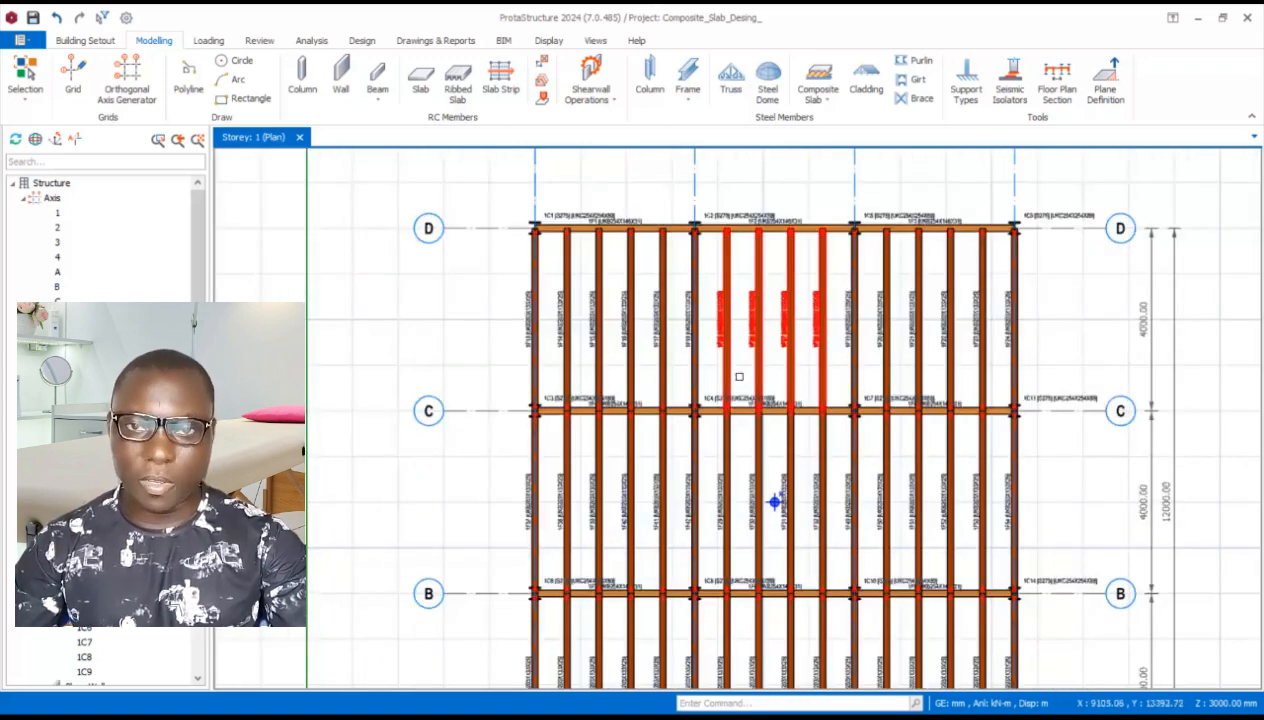
pyautogui.scroll(-1, 775, 502)
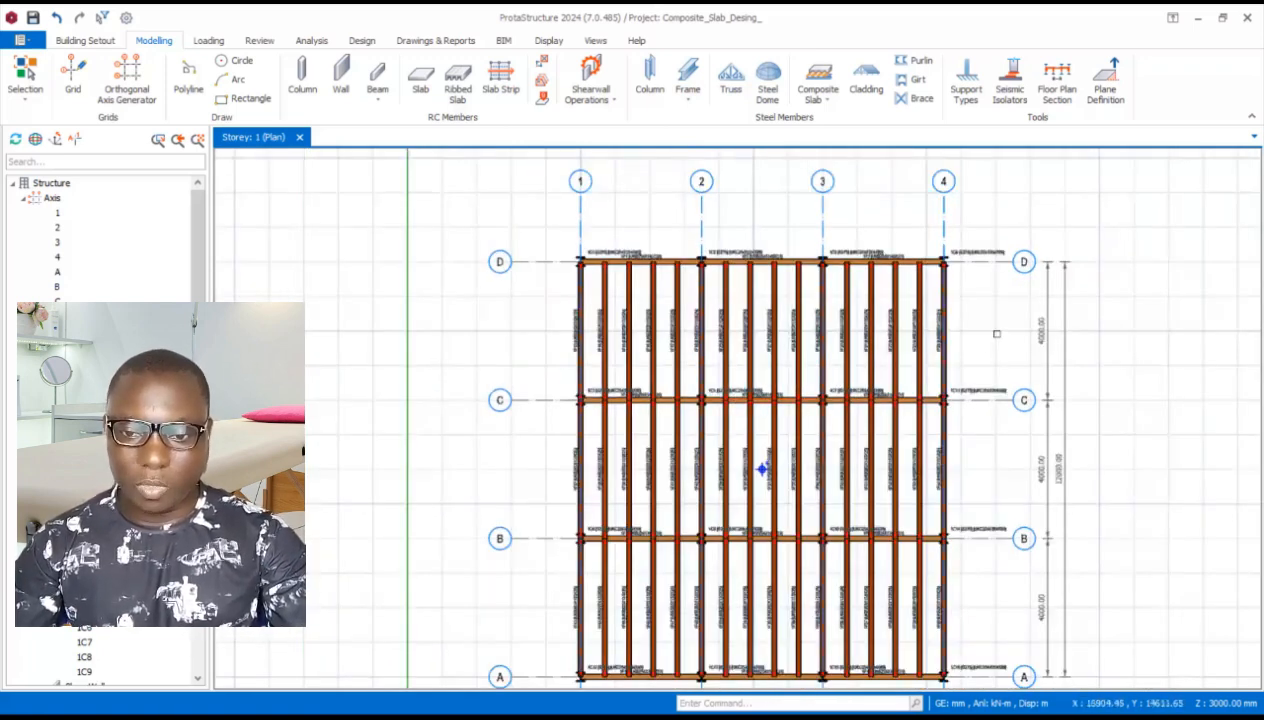
pyautogui.scroll(-1, 762, 468)
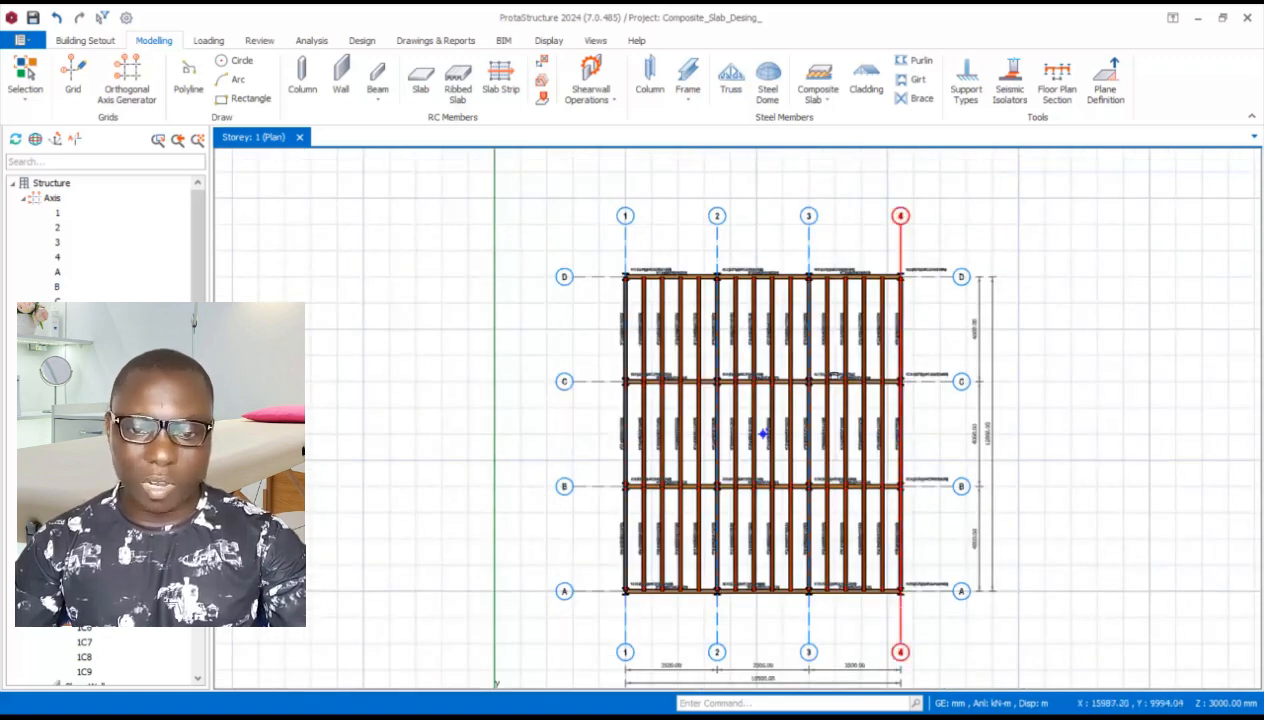
pyautogui.scroll(1, 741, 445)
pyautogui.moveTo(741, 445); pyautogui.dragTo(734, 403, button='middle')
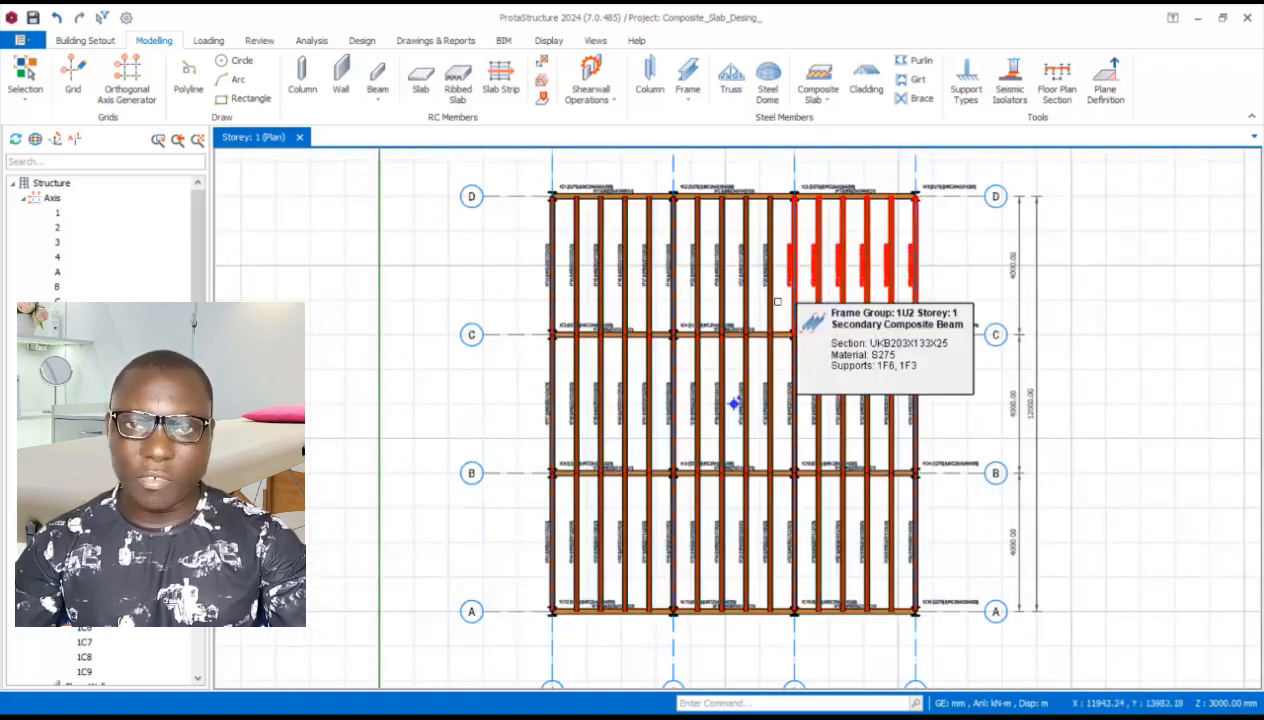
# Show Storey 1 in 3D and inspect the steel columns, primary beams and secondary beams from several angles
pyautogui.rightClick(96, 347)
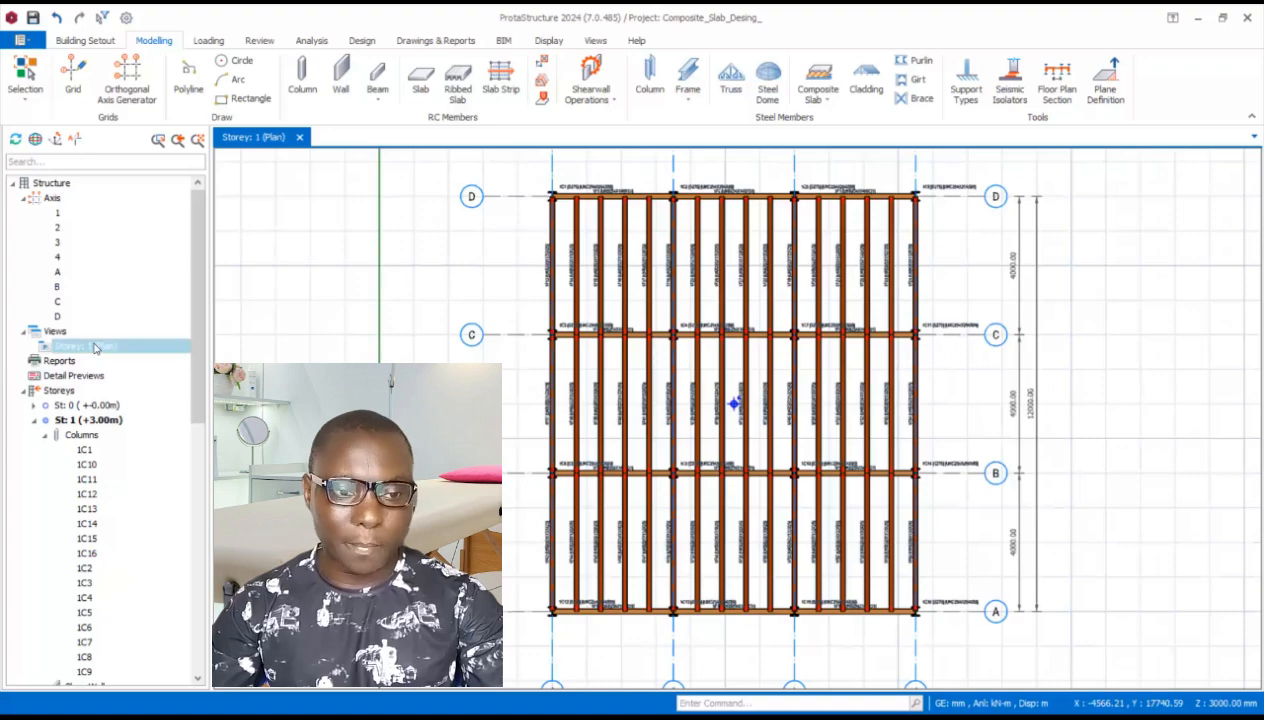
pyautogui.click(148, 356)
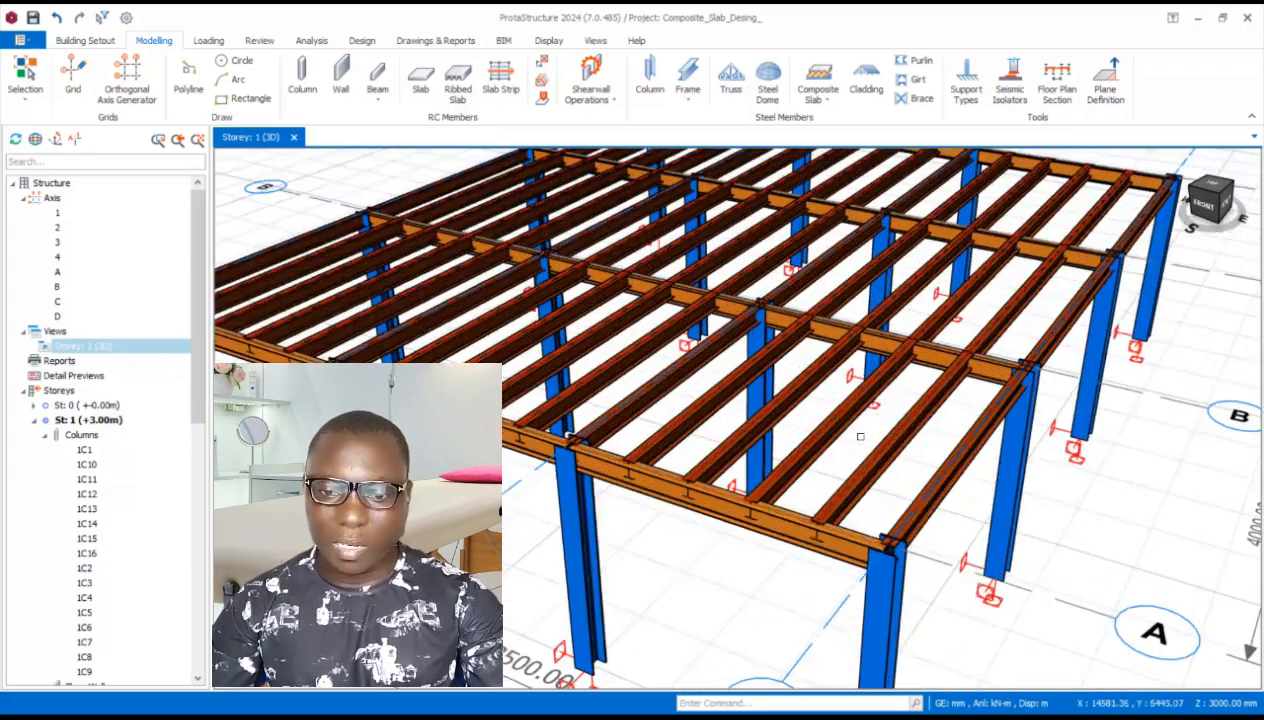
pyautogui.moveTo(860, 436)
pyautogui.mouseDown(button='middle')
pyautogui.moveTo(660, 382)
pyautogui.moveTo(765, 467)
pyautogui.moveTo(880, 440)
pyautogui.mouseUp(button='middle')
pyautogui.scroll(-4, 925, 360)
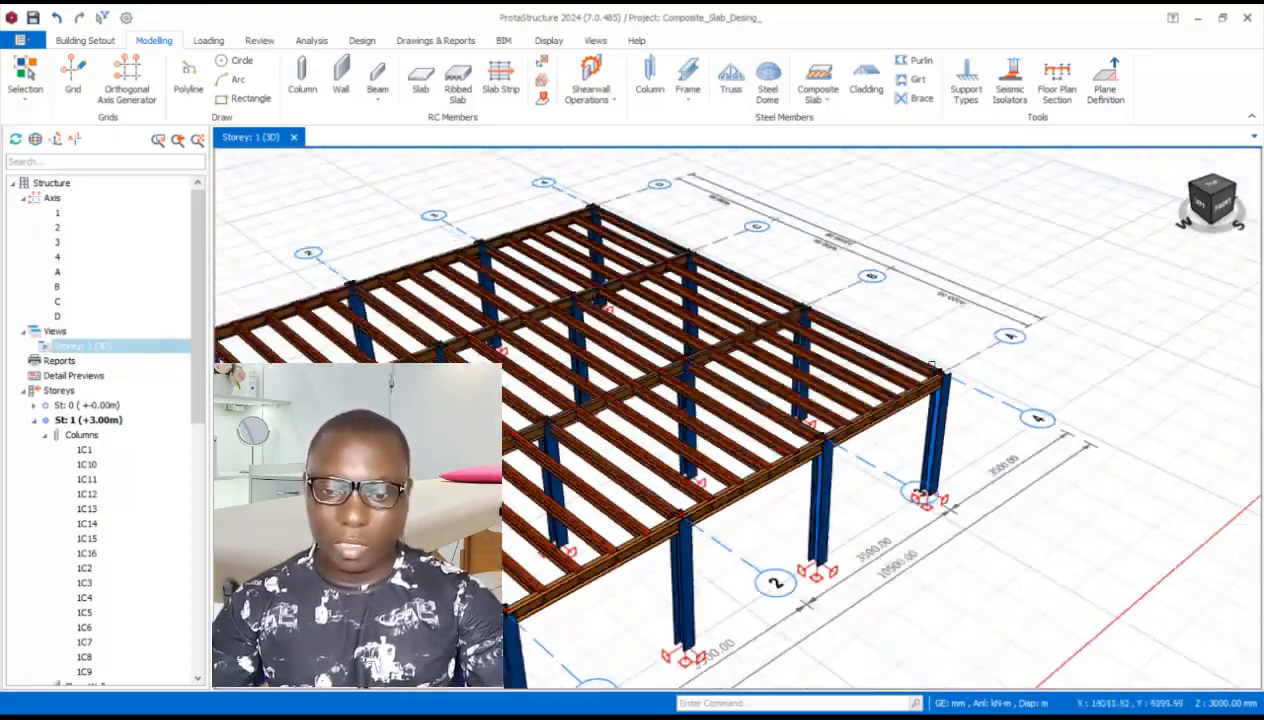
pyautogui.scroll(3, 801, 383)
pyautogui.scroll(-3, 801, 383)
pyautogui.moveTo(875, 383); pyautogui.dragTo(845, 392, button='middle')
pyautogui.scroll(3, 850, 388)
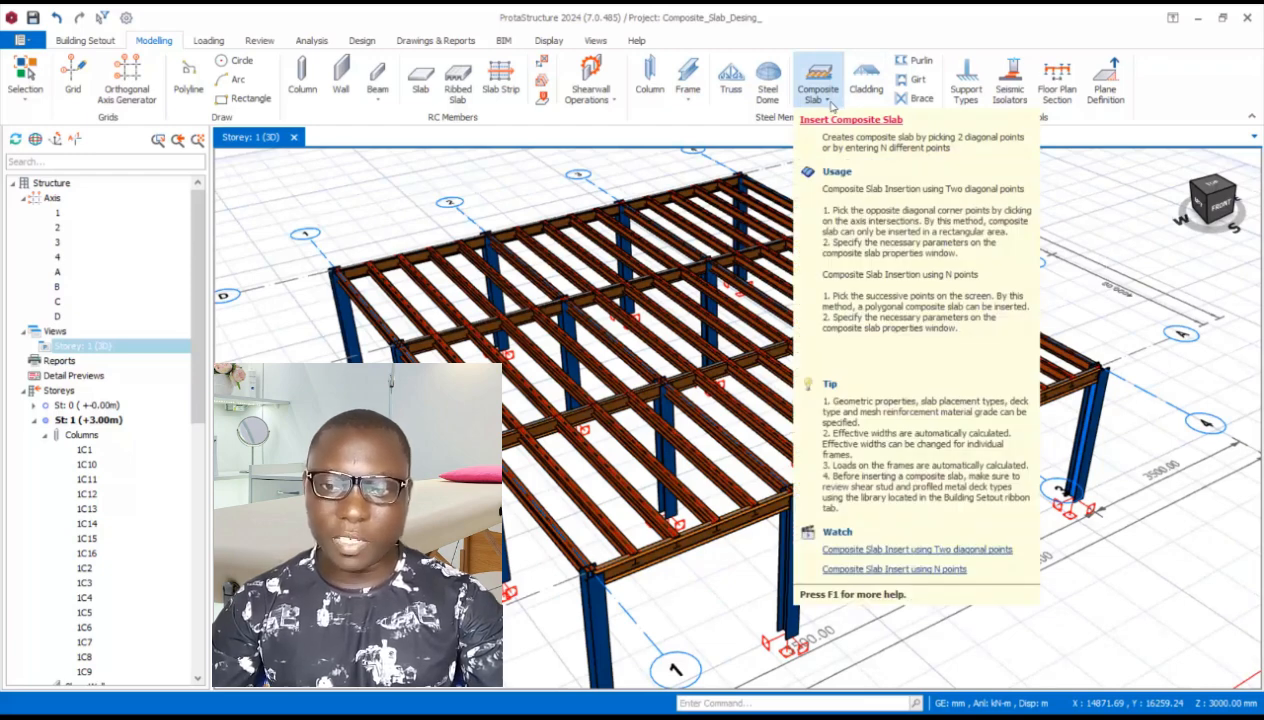
# Check the available composite slab insertion methods and return the Storey 1 view to plan
pyautogui.click(829, 102)
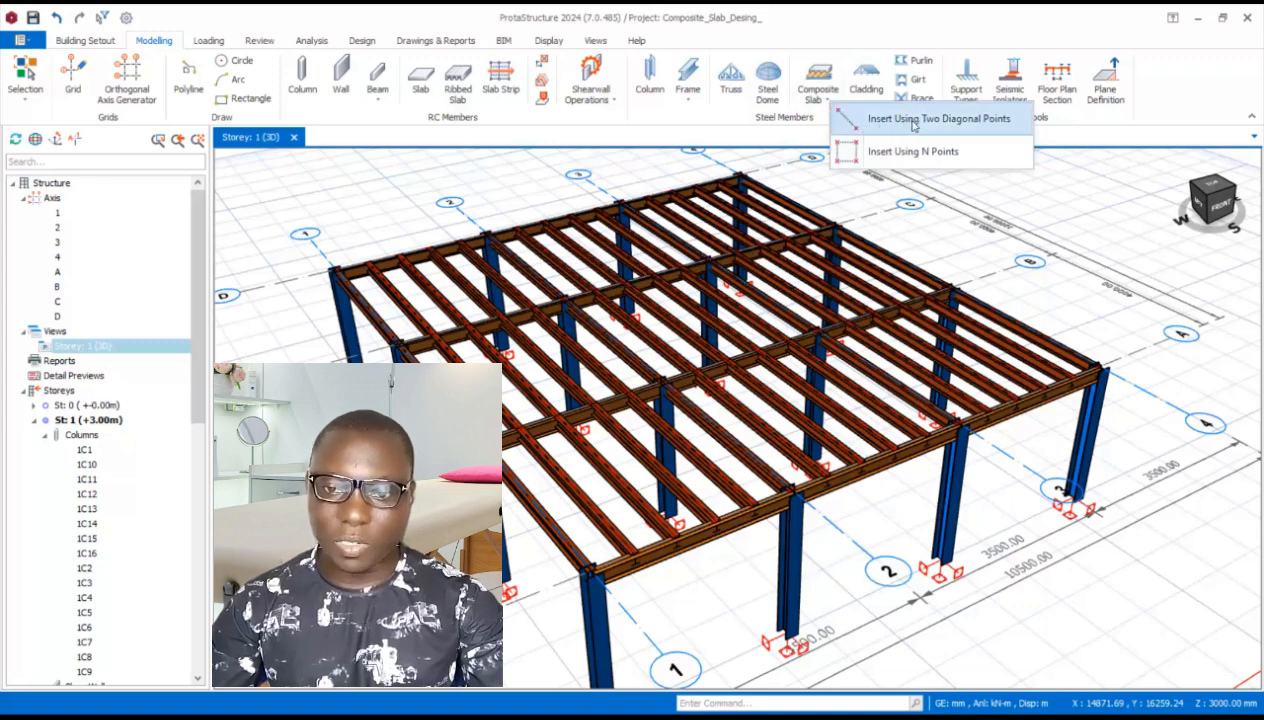
pyautogui.click(1064, 206)
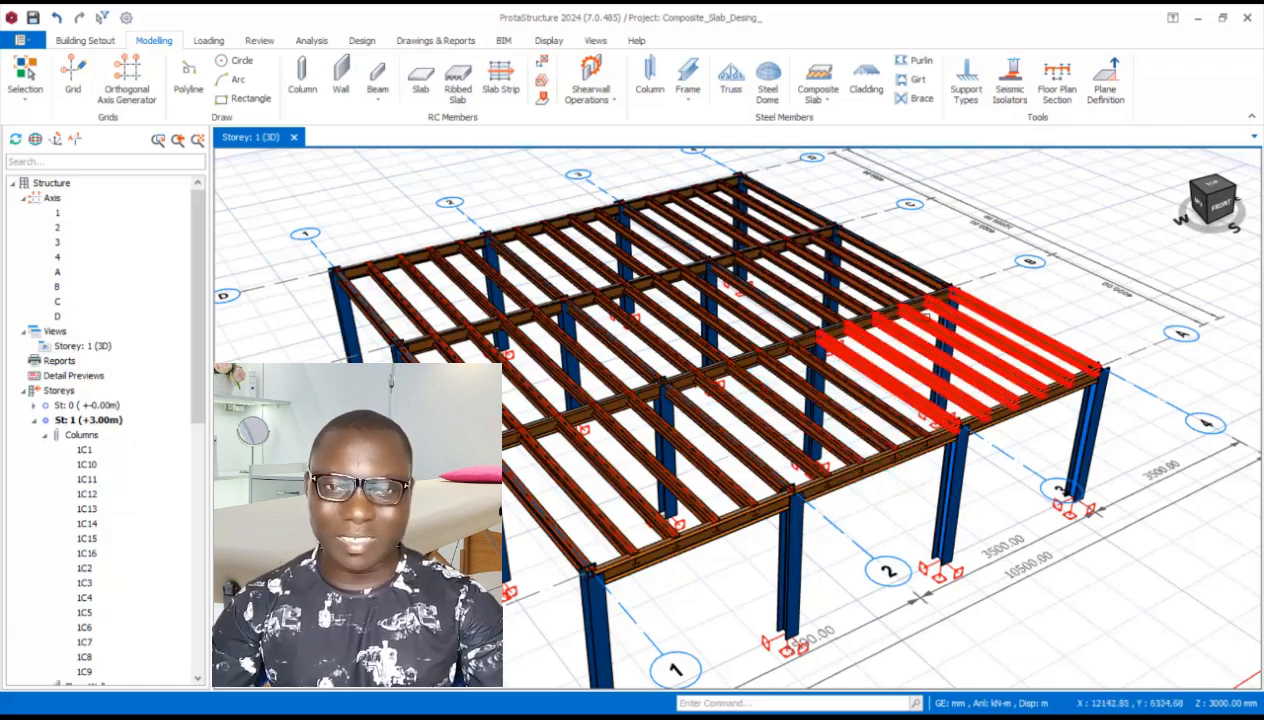
pyautogui.rightClick(97, 347)
pyautogui.click(160, 355)
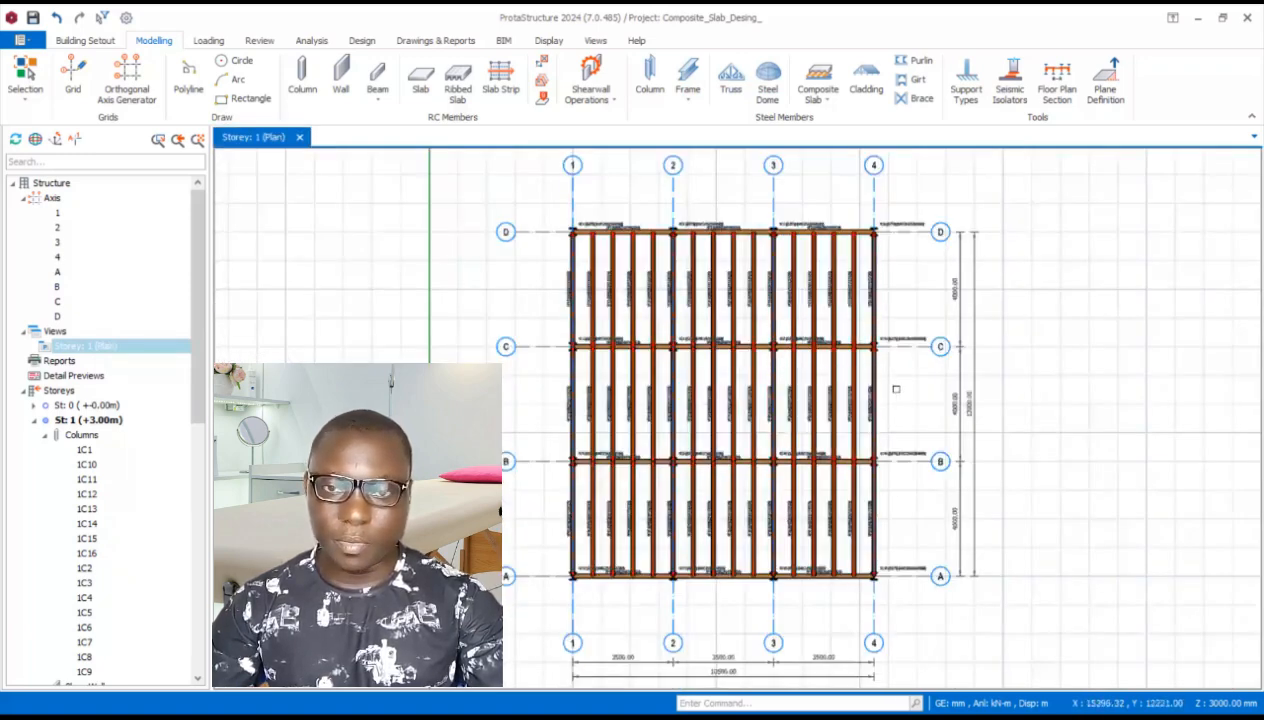
# Start inserting a composite slab by two points and agree to define the load cases first
pyautogui.scroll(2, 889, 385)
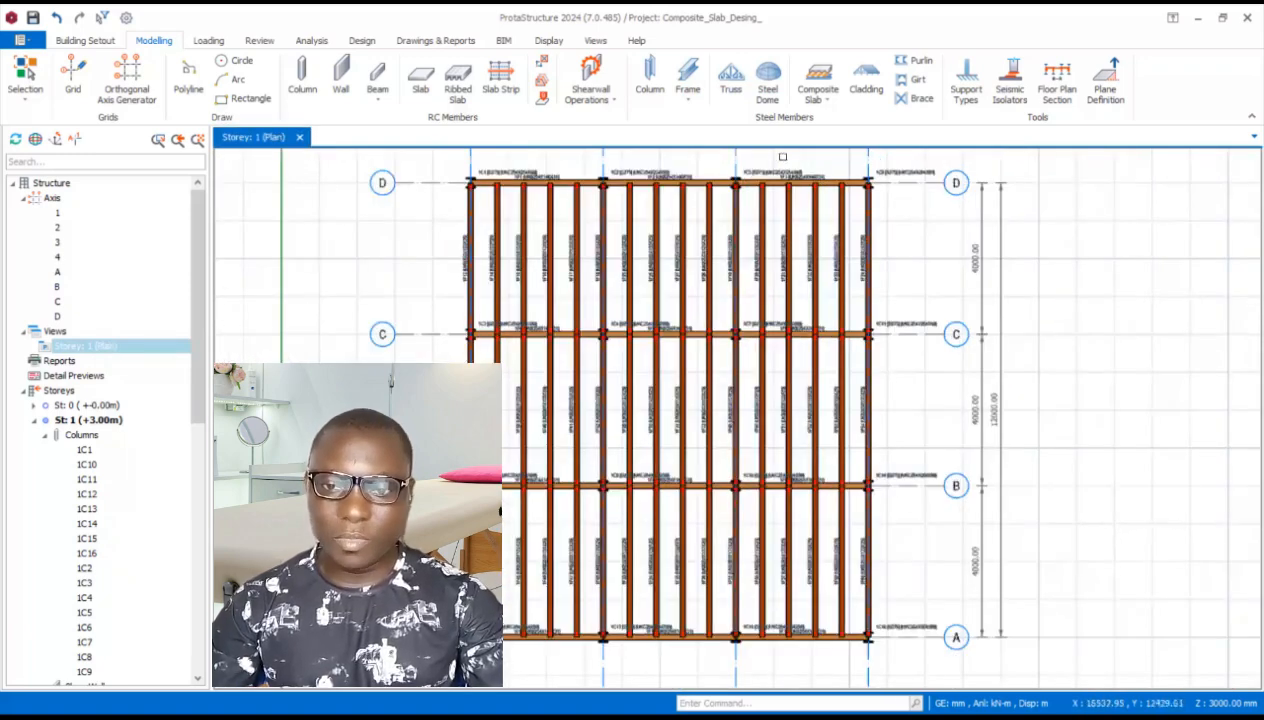
pyautogui.click(818, 95)
pyautogui.click(896, 119)
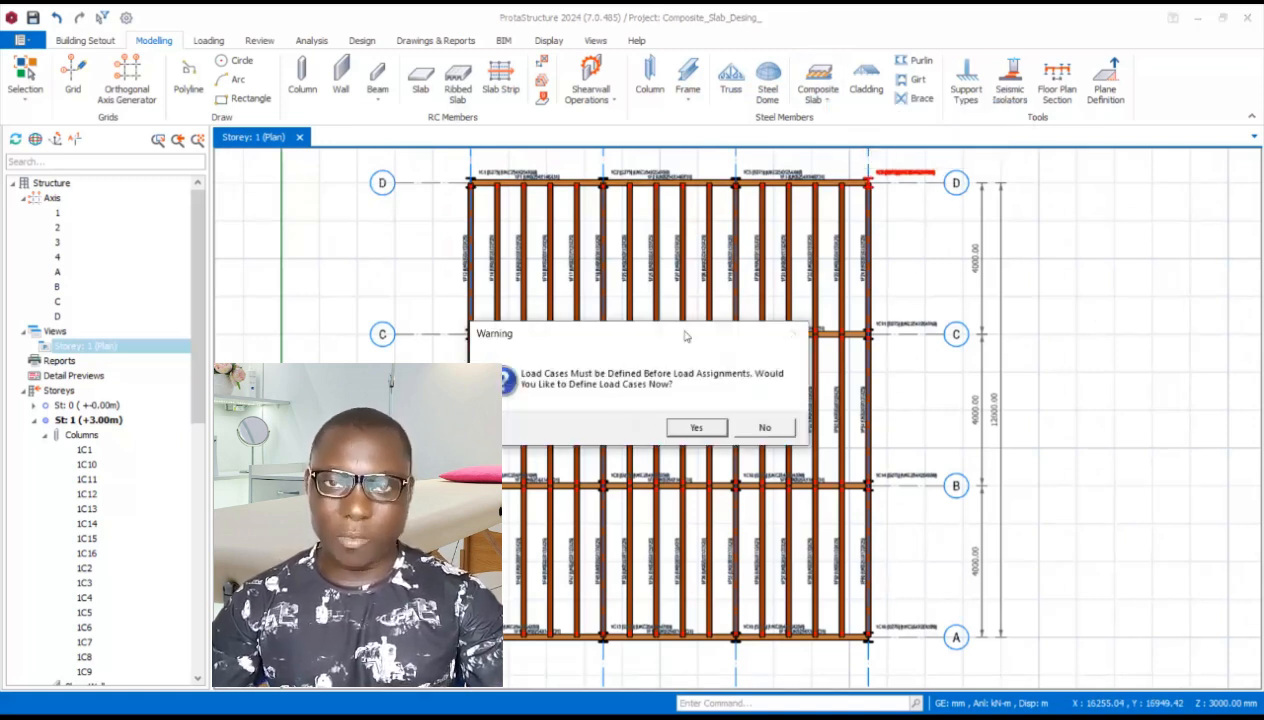
pyautogui.moveTo(613, 340); pyautogui.dragTo(755, 240)
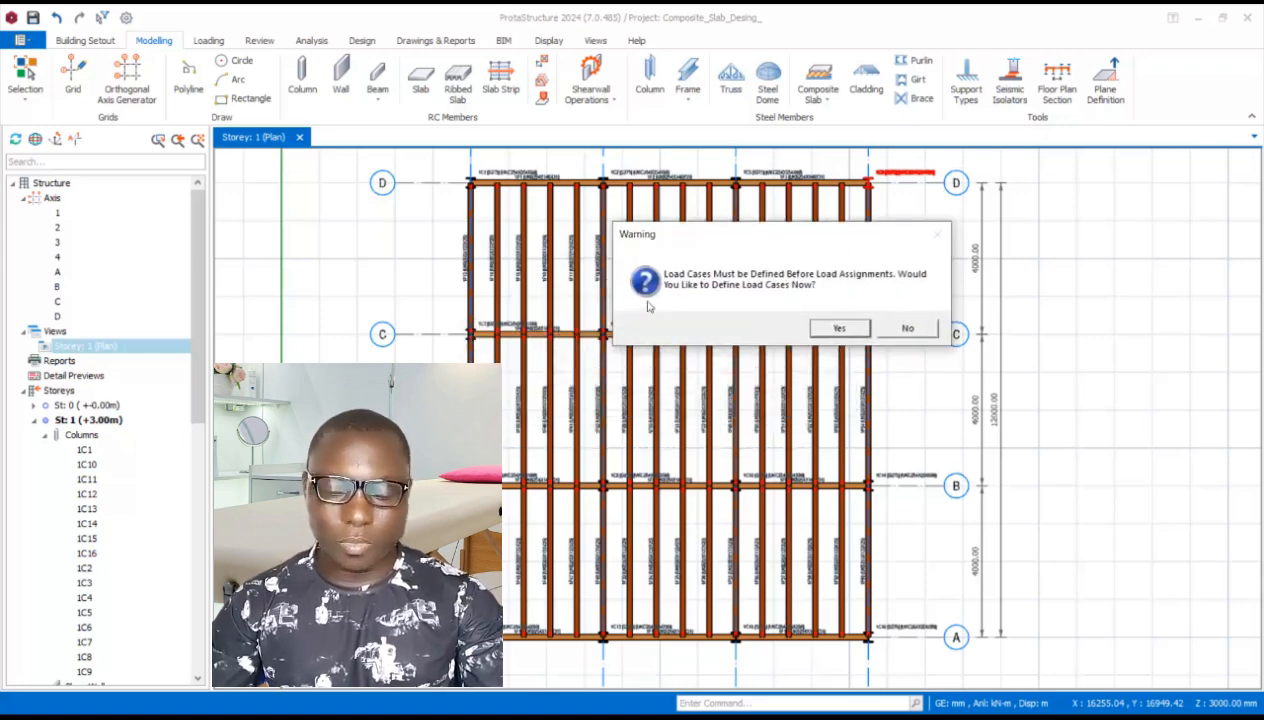
pyautogui.click(848, 333)
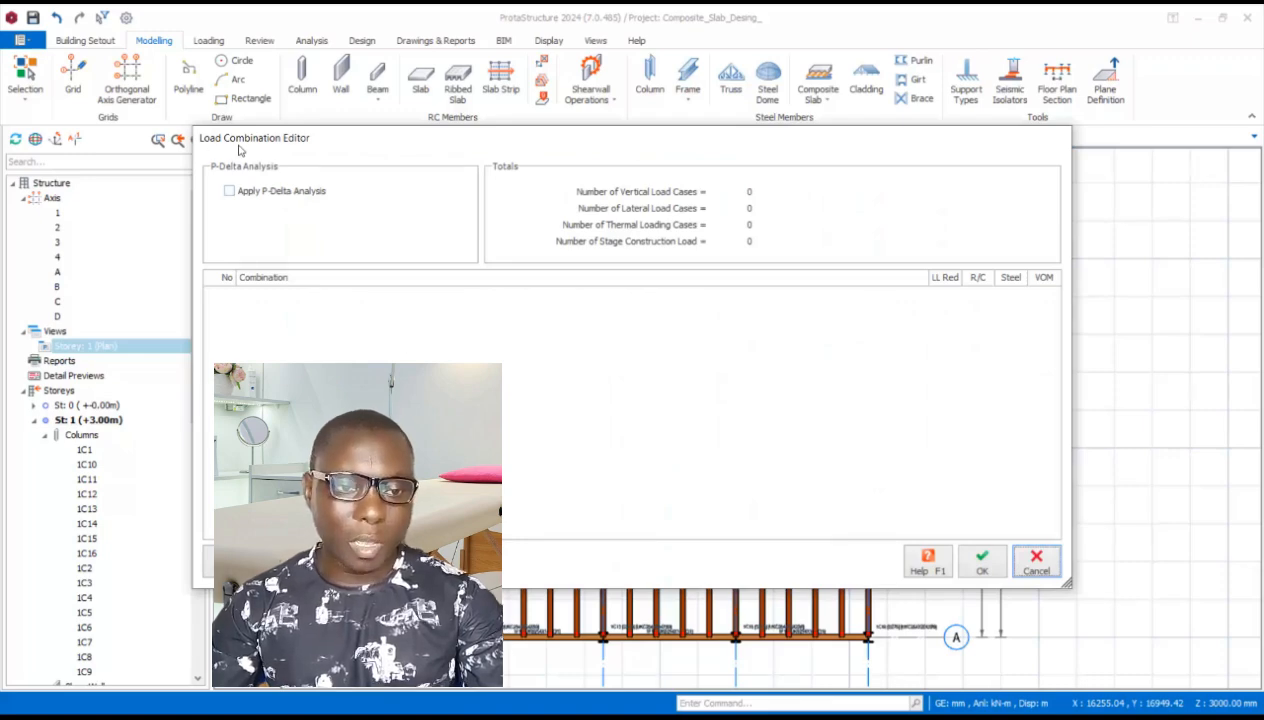
pyautogui.moveTo(250, 139); pyautogui.dragTo(538, 103)
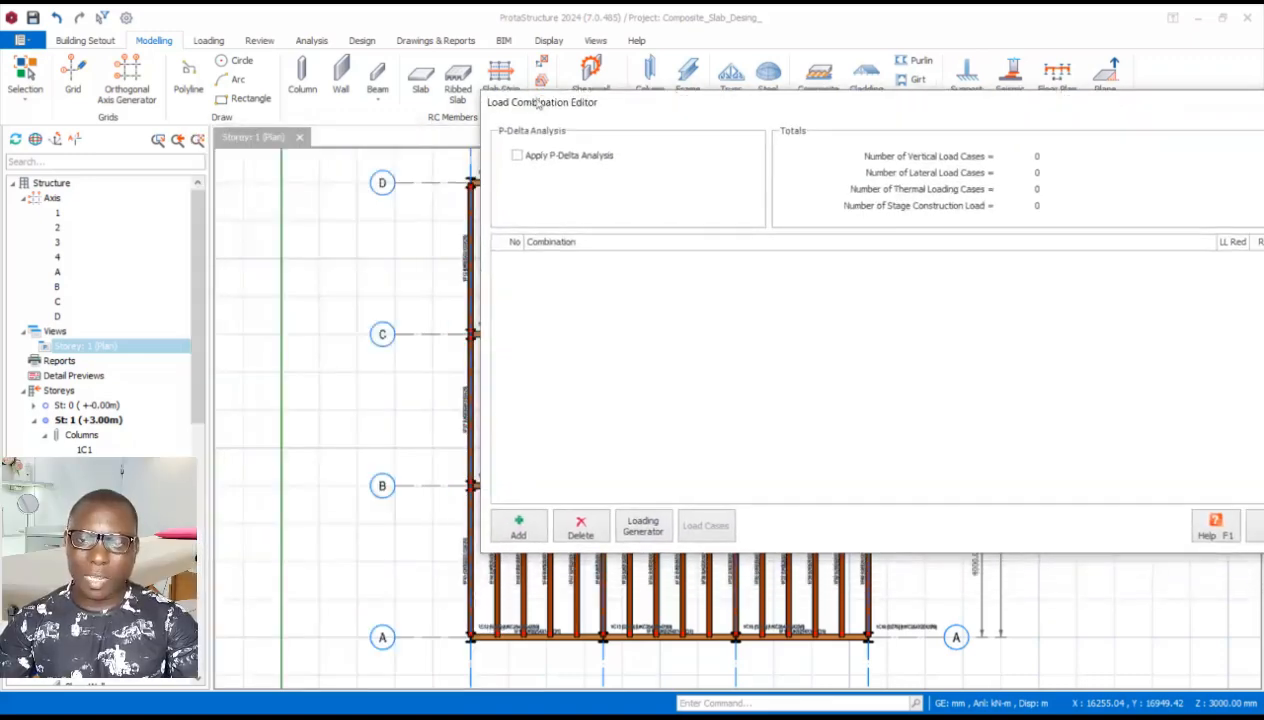
pyautogui.moveTo(626, 104); pyautogui.dragTo(467, 98)
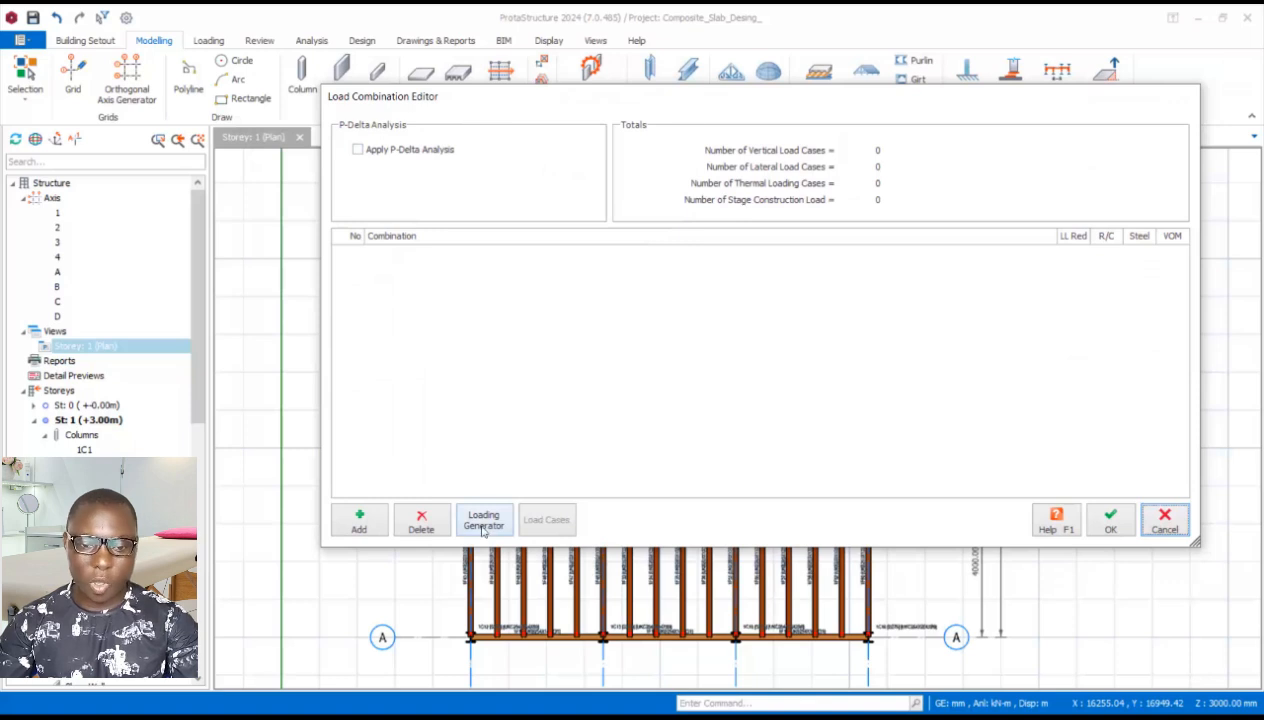
# Generate the load combinations with automatic pattern loads disabled and different combinations for steel member design enabled, and accept them
pyautogui.click(483, 521)
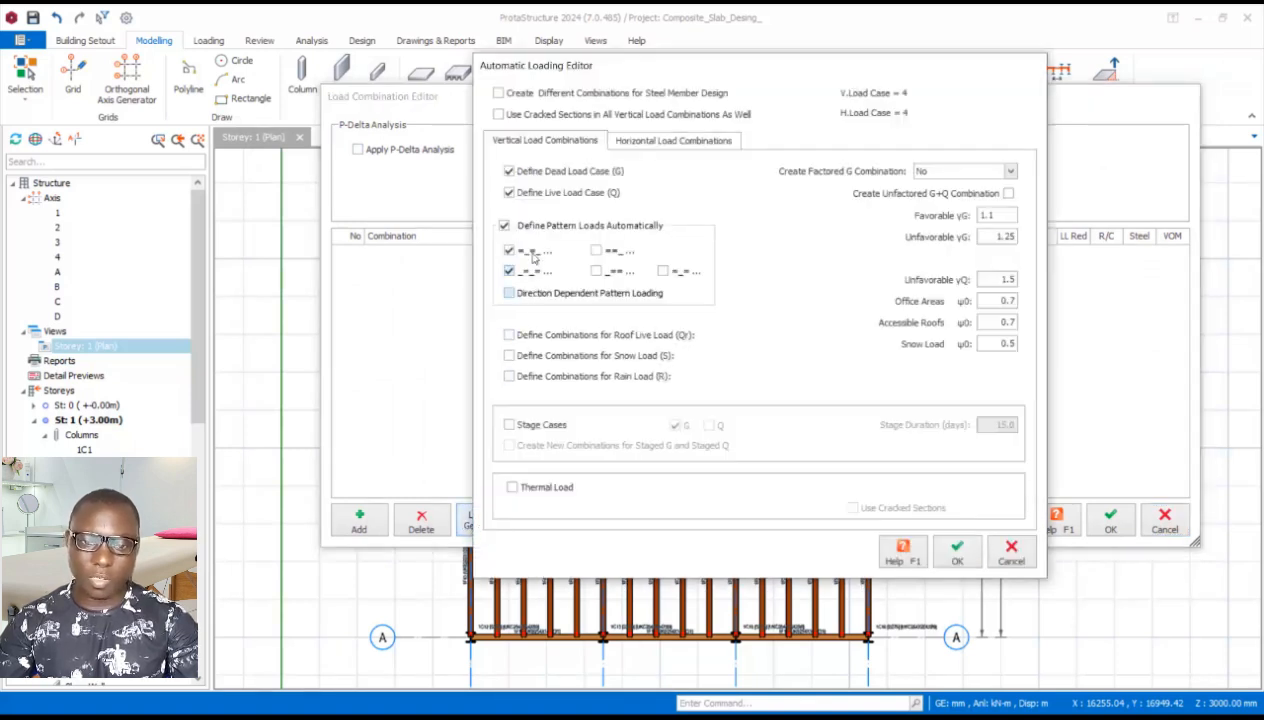
pyautogui.click(504, 226)
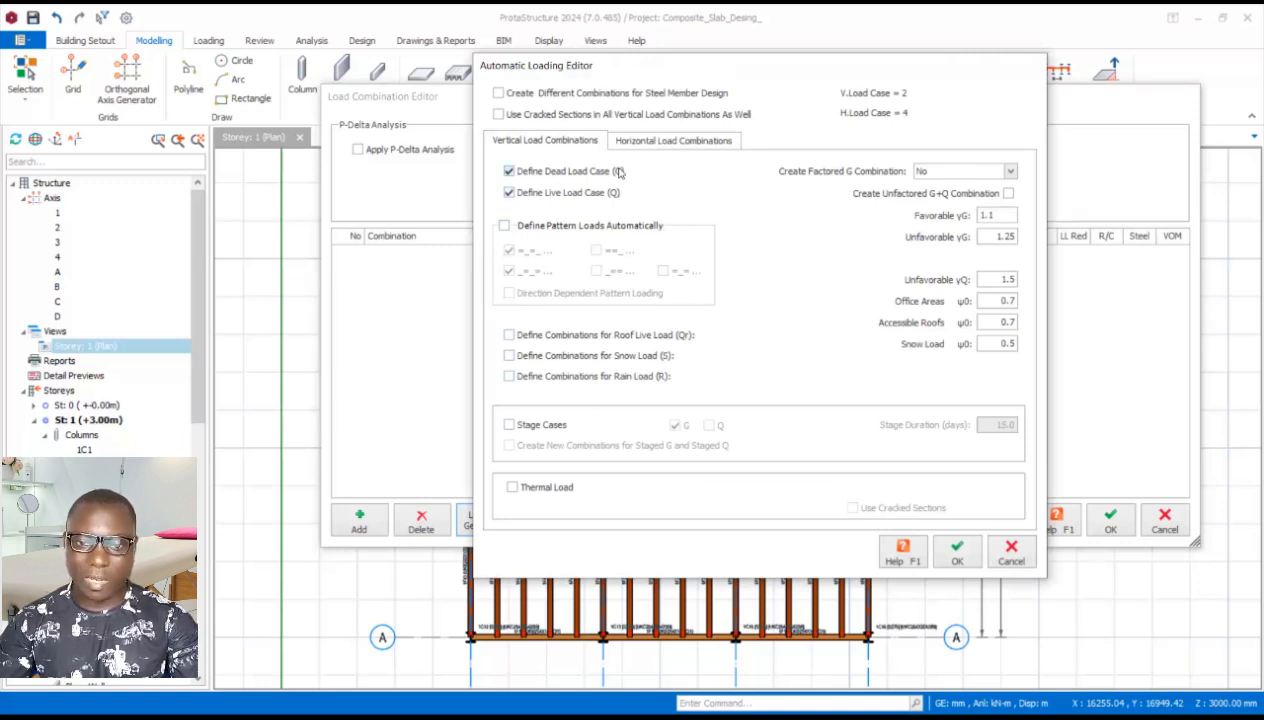
pyautogui.click(514, 95)
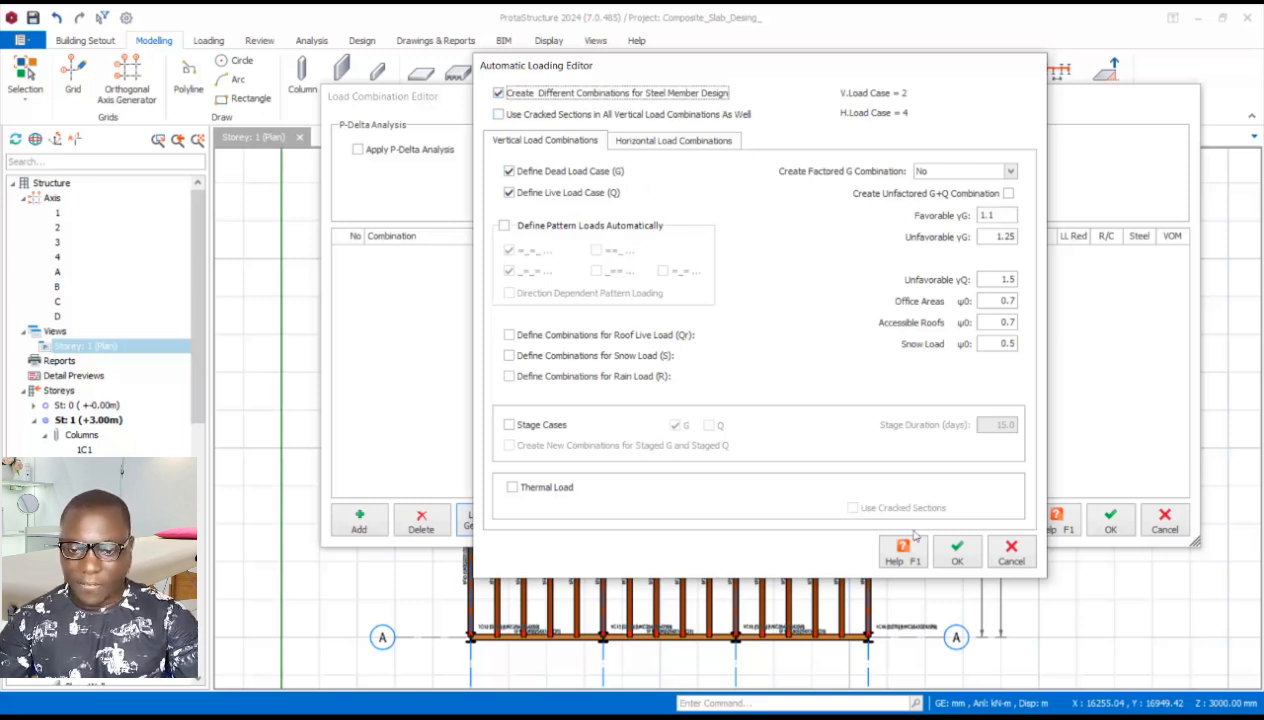
pyautogui.click(957, 552)
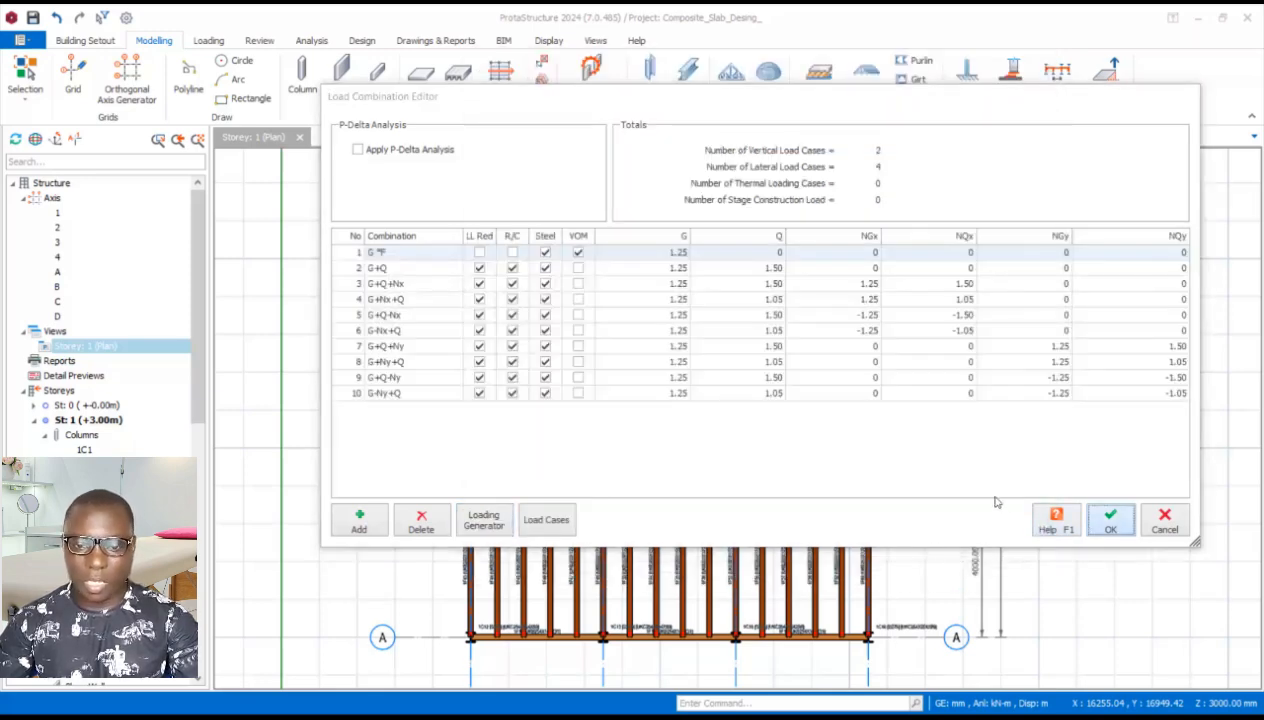
pyautogui.click(1108, 520)
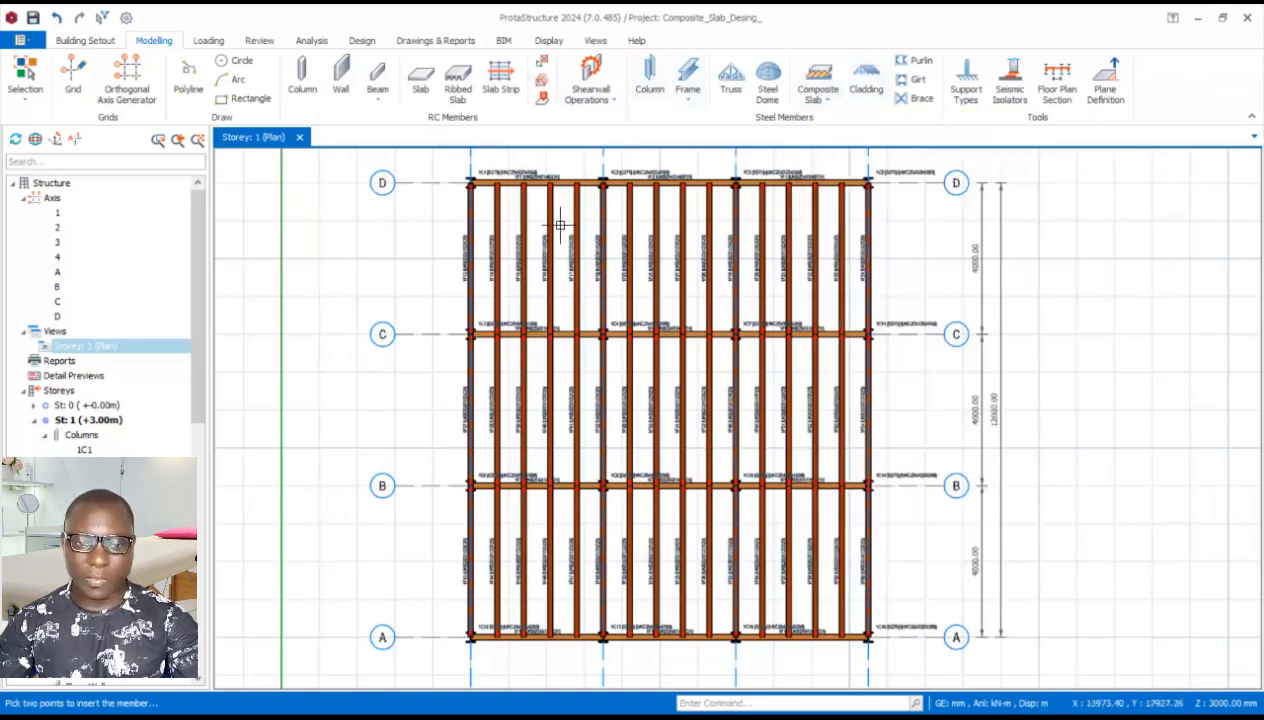
# Define the composite slab's extent diagonally from the column at axes 1/D to the column at axes 4/A
pyautogui.click(470, 183)
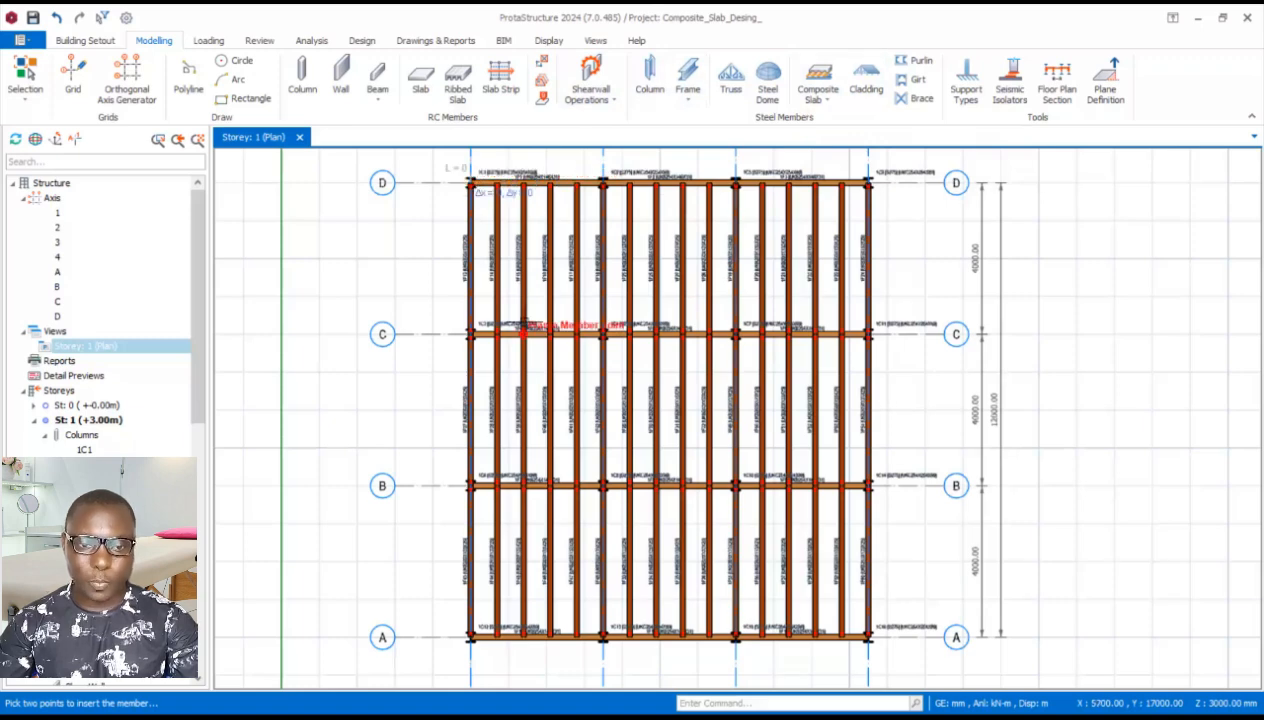
pyautogui.scroll(-1, 525, 343)
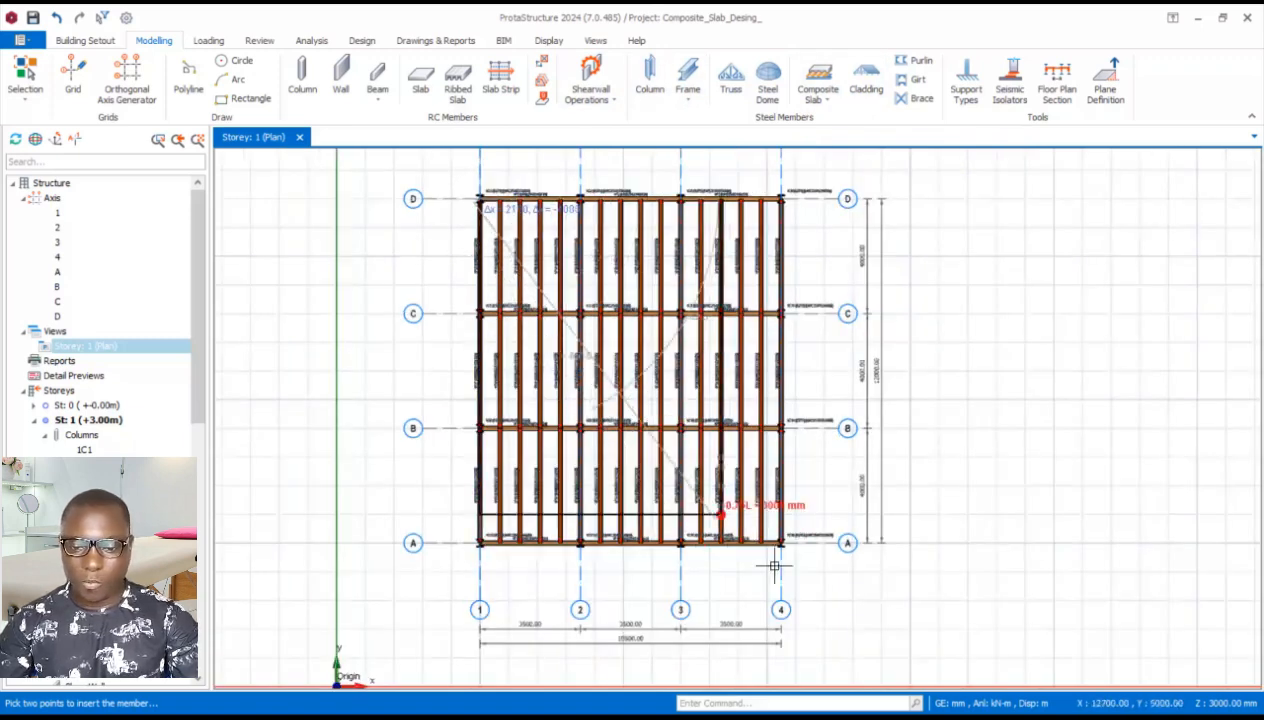
pyautogui.scroll(2, 778, 545)
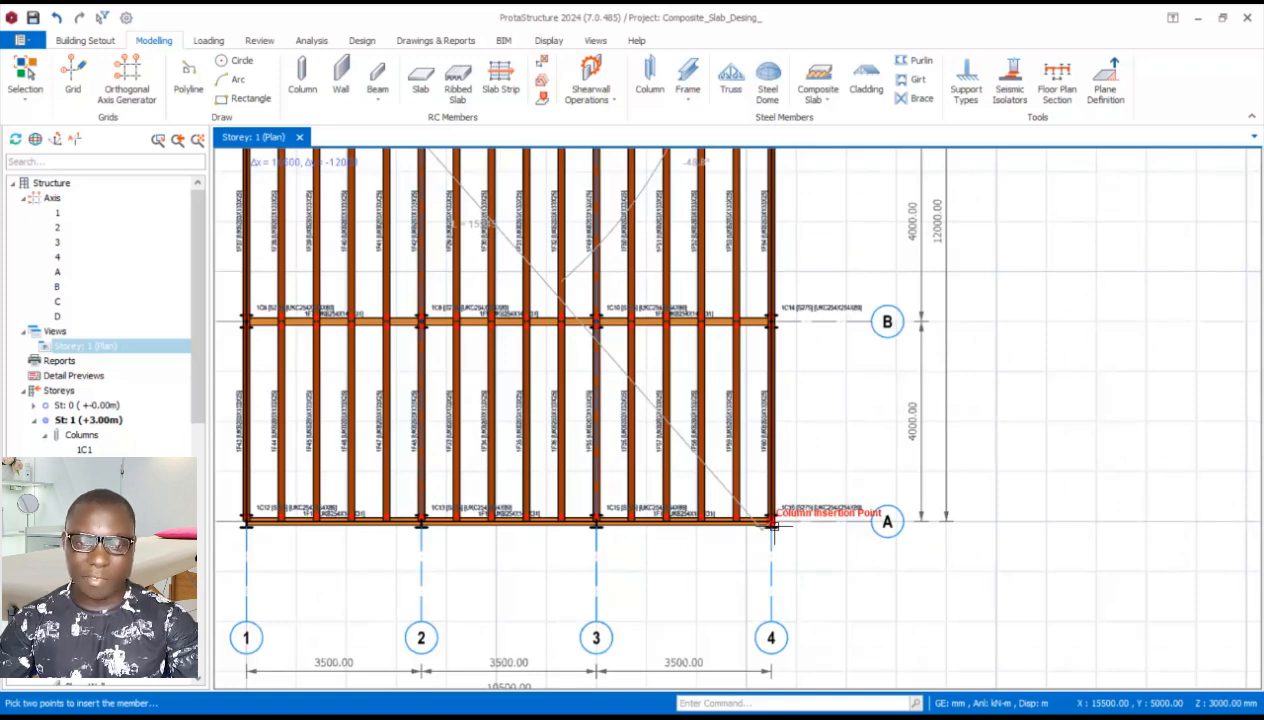
pyautogui.click(772, 524)
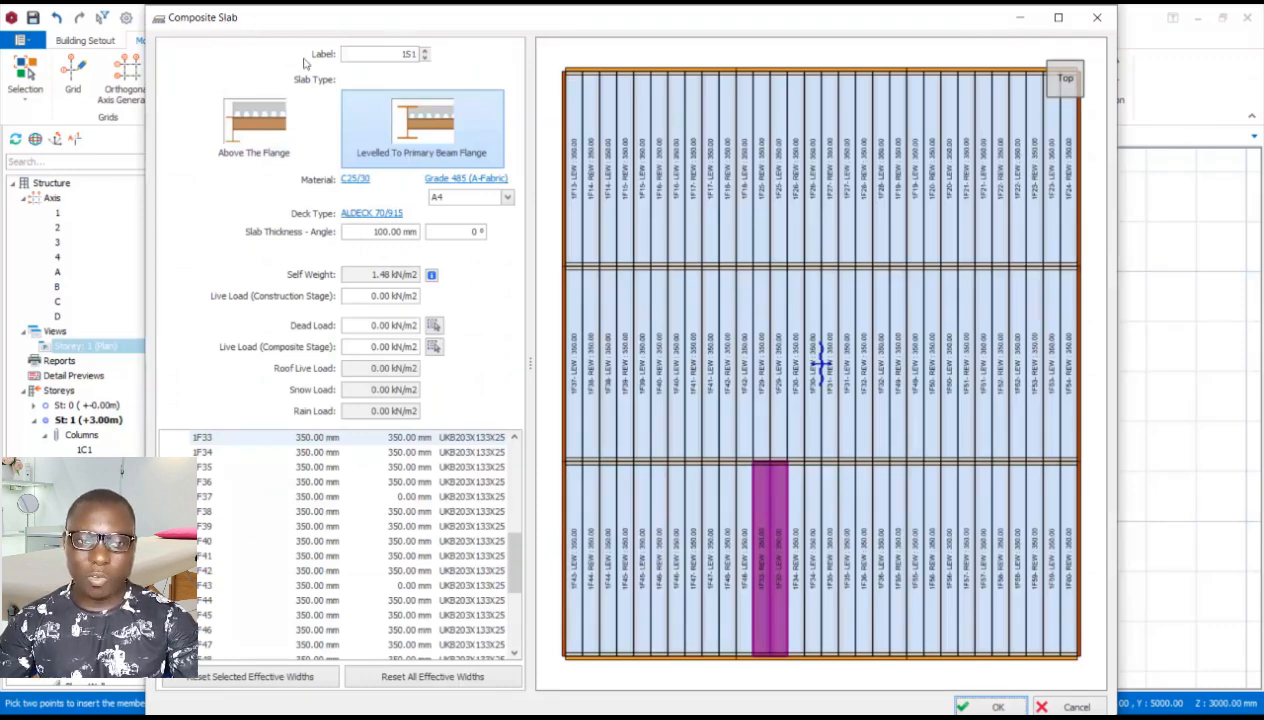
# Review the composite slab settings and inspect the 3D preview of the Levelled To Primary Beam Flange type from several angles
pyautogui.moveTo(388, 53); pyautogui.dragTo(441, 60)
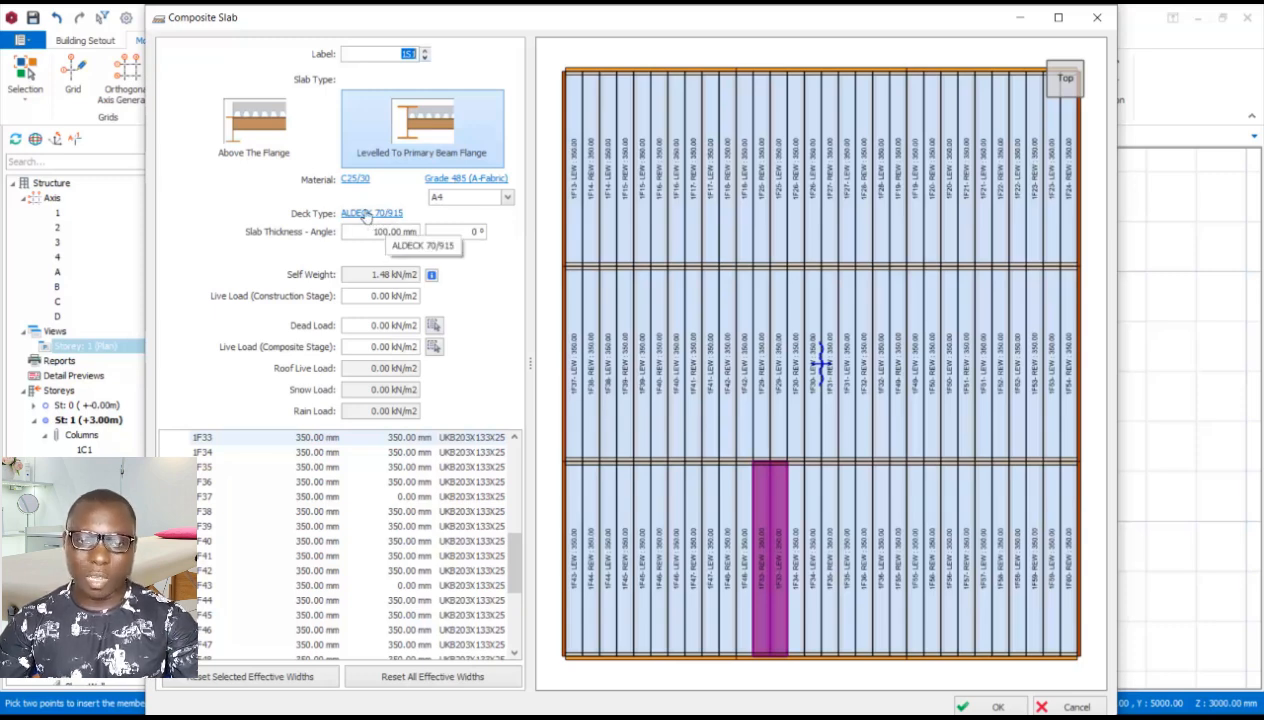
pyautogui.scroll(-2, 802, 272)
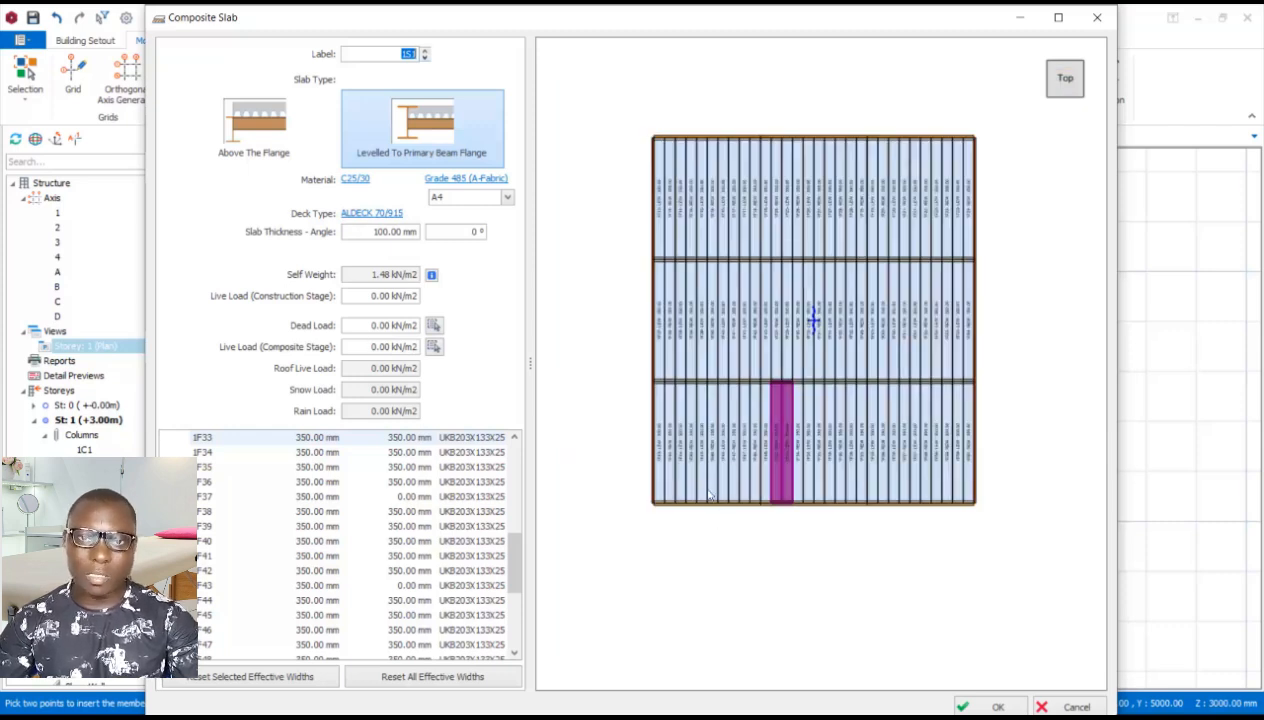
pyautogui.moveTo(720, 506); pyautogui.dragTo(795, 404)
pyautogui.scroll(6, 795, 404)
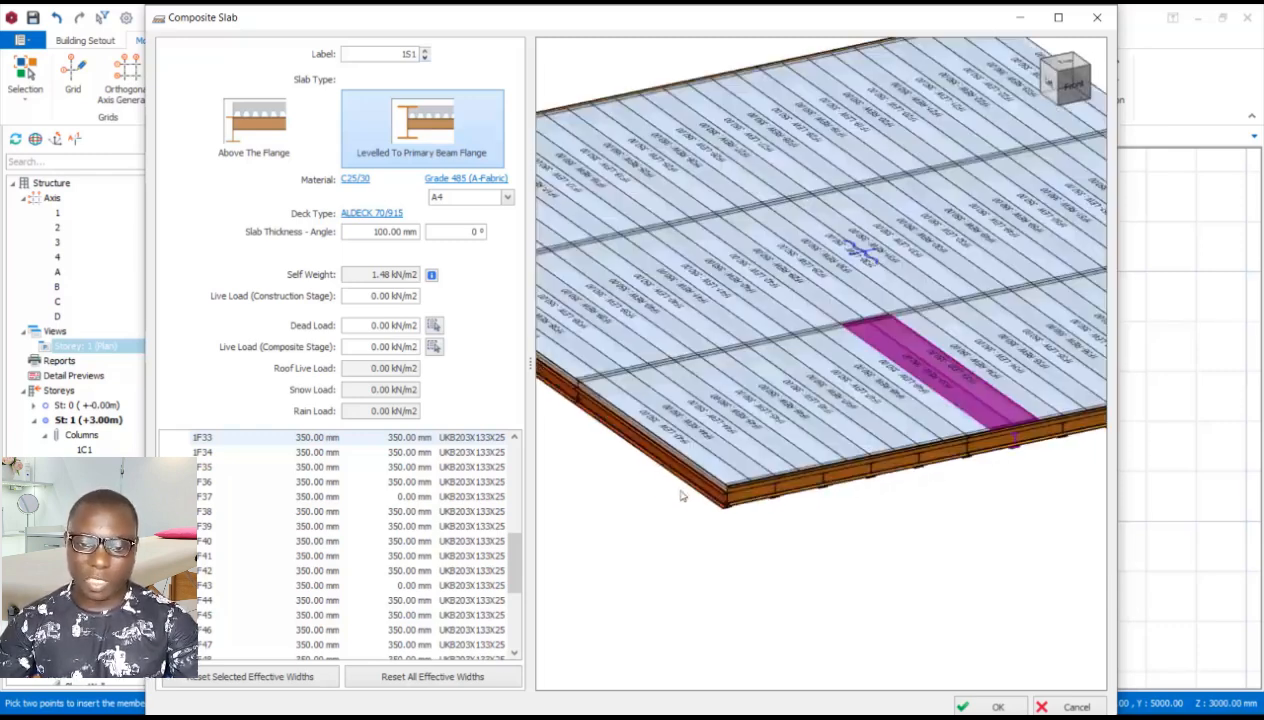
pyautogui.scroll(-6, 826, 509)
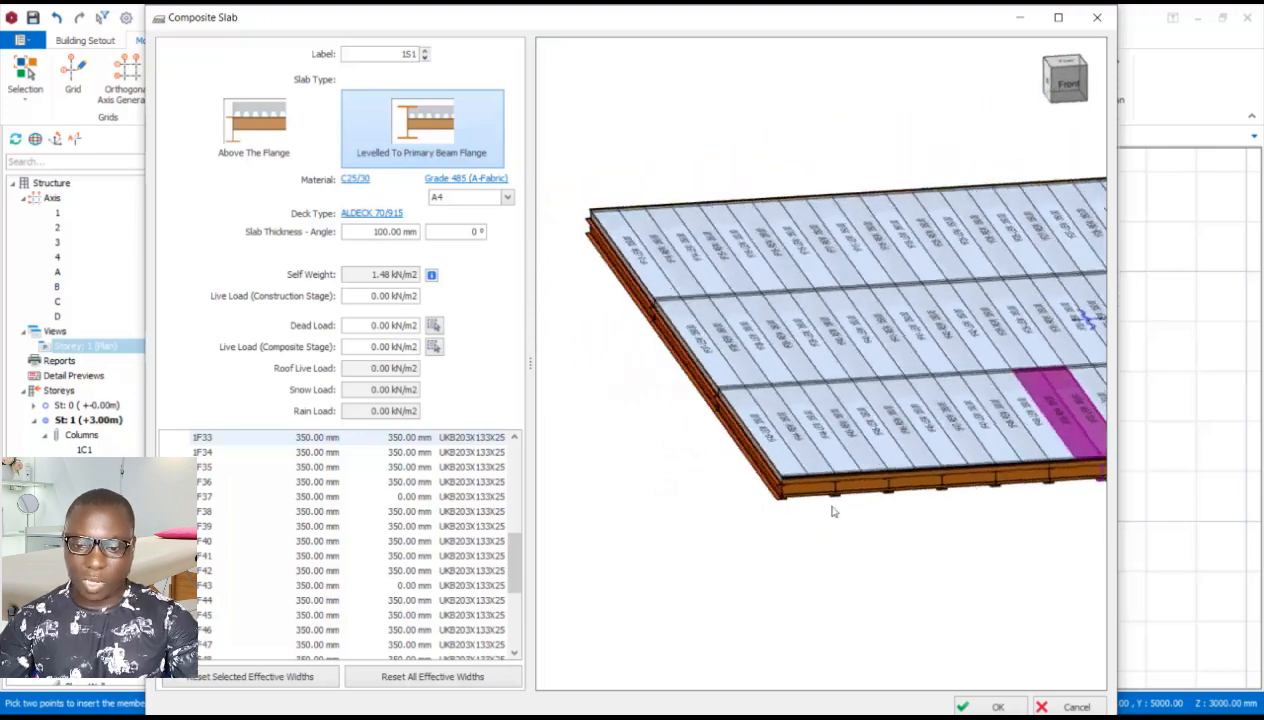
pyautogui.moveTo(832, 510); pyautogui.dragTo(684, 518)
pyautogui.scroll(-5, 668, 500)
pyautogui.scroll(5, 948, 557)
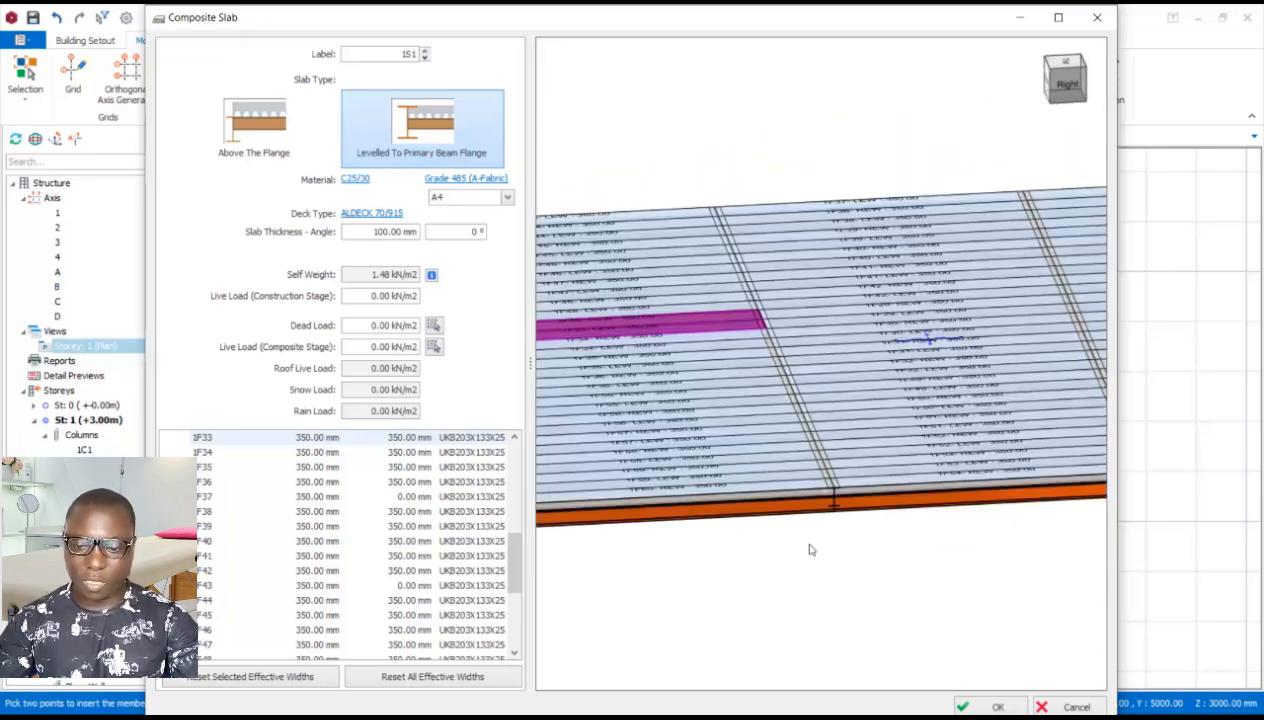
pyautogui.scroll(-5, 807, 541)
pyautogui.moveTo(752, 554); pyautogui.dragTo(769, 555)
pyautogui.scroll(6, 750, 548)
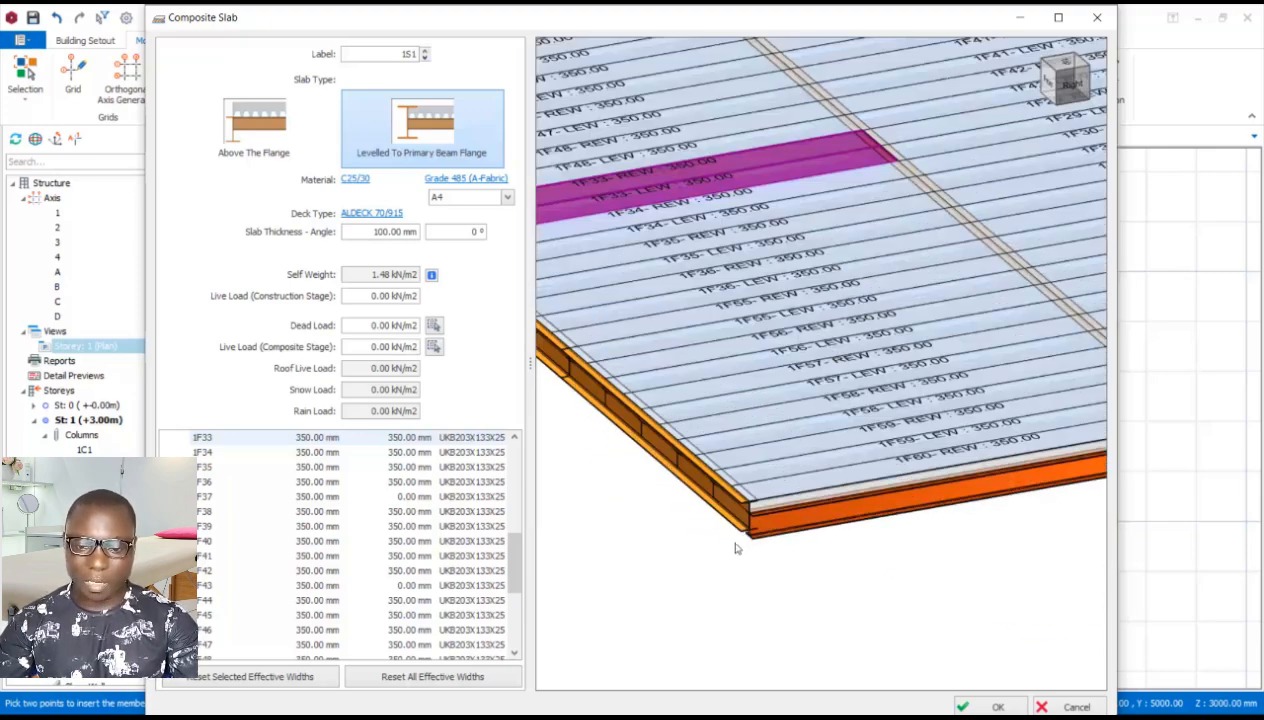
# Examine closely how the levelled slab meets the primary and secondary beams at the slab corner in the preview
pyautogui.scroll(-3, 800, 530)
pyautogui.scroll(4, 812, 514)
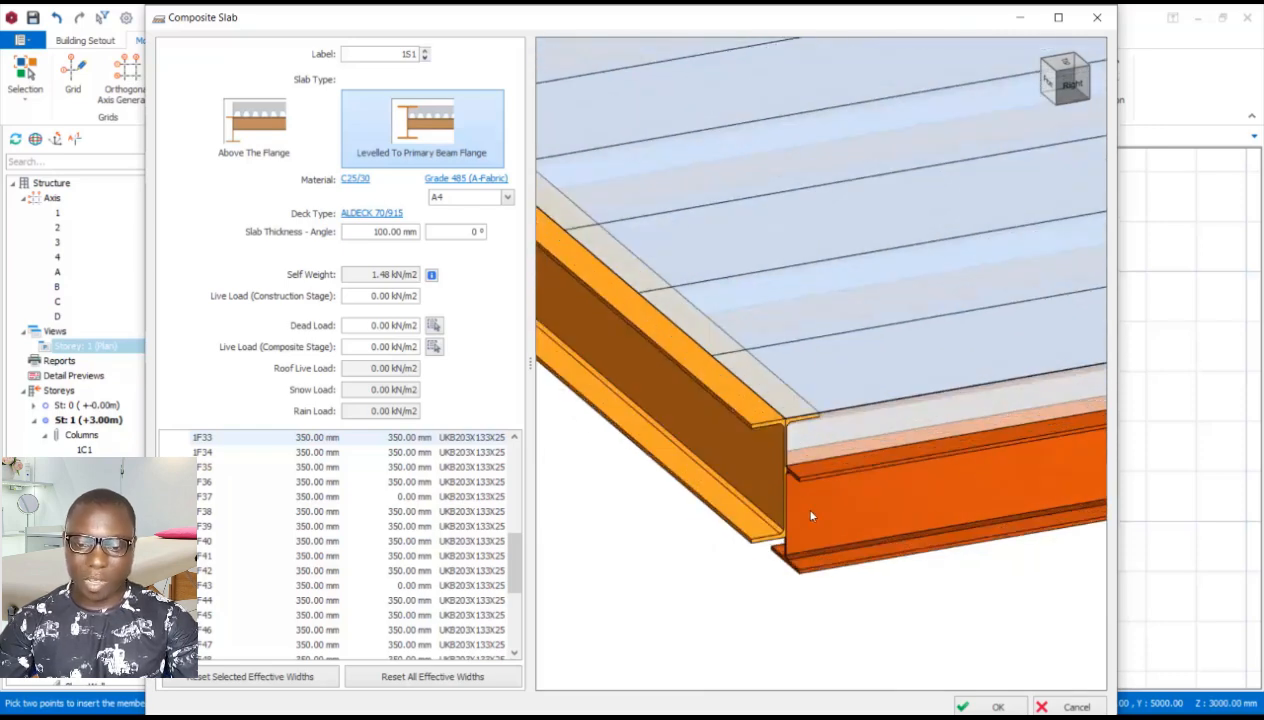
pyautogui.scroll(-2, 838, 486)
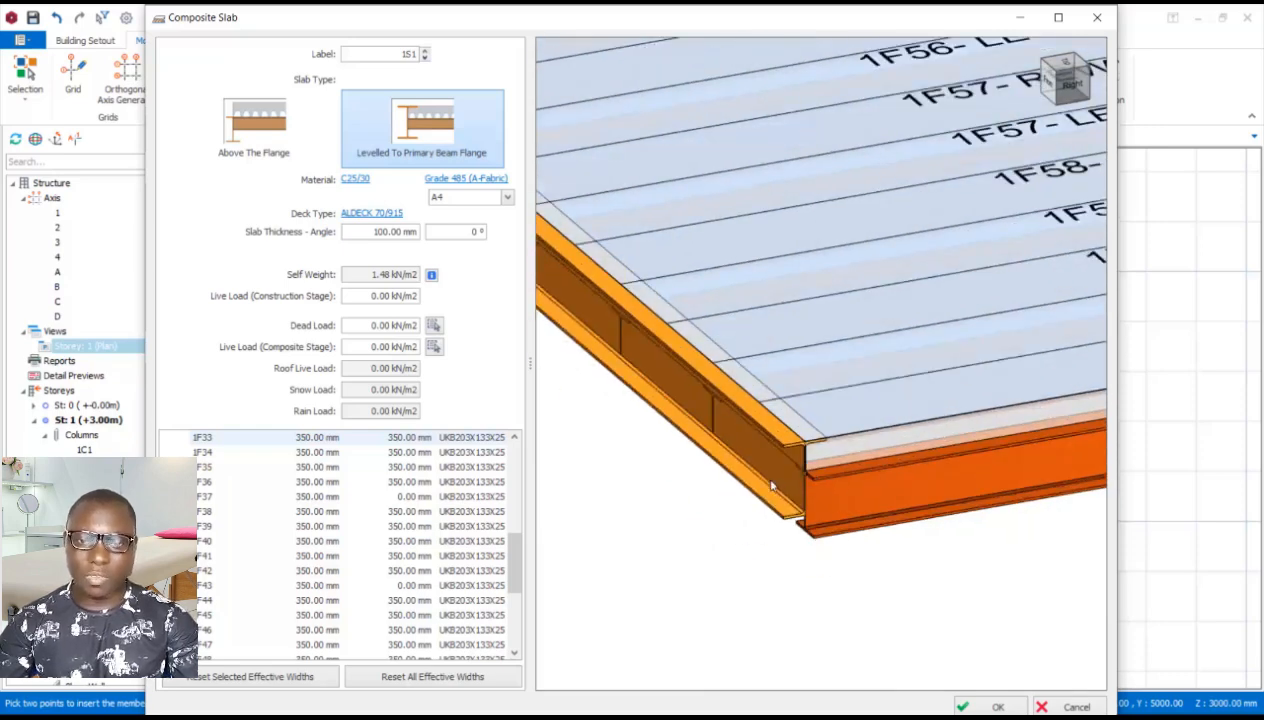
pyautogui.scroll(-5, 831, 504)
pyautogui.scroll(3, 862, 522)
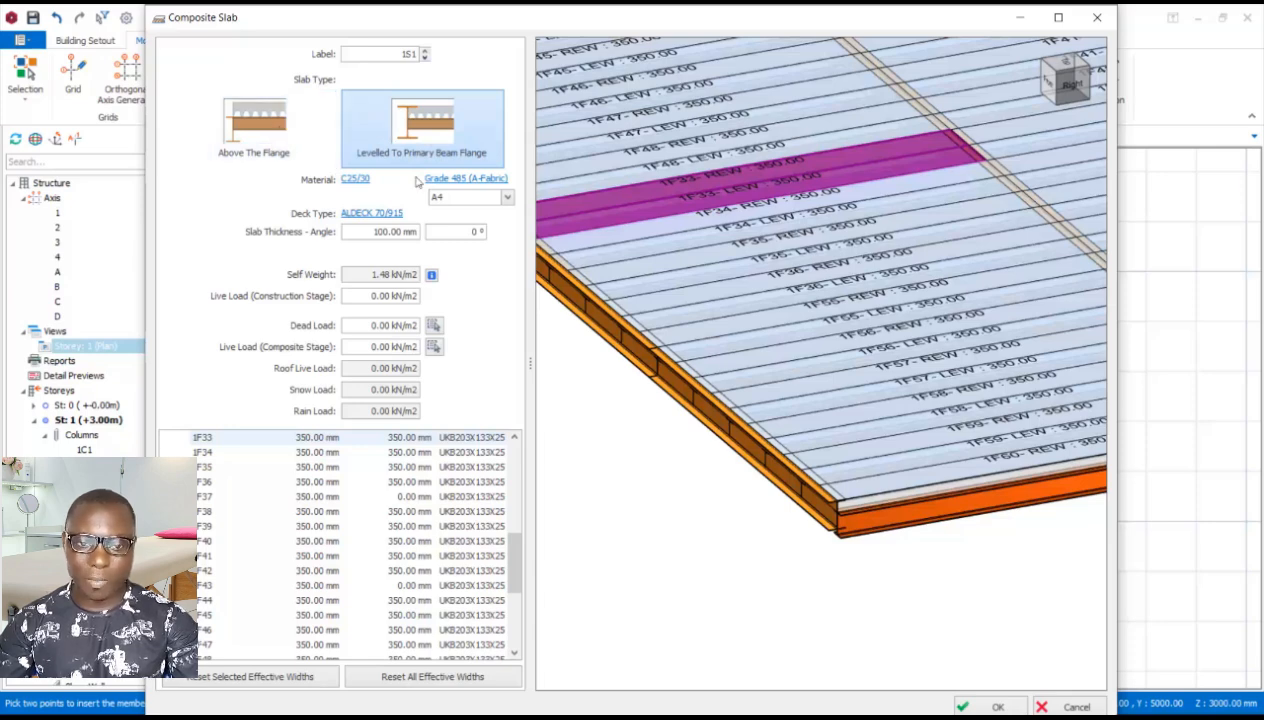
pyautogui.scroll(5, 862, 548)
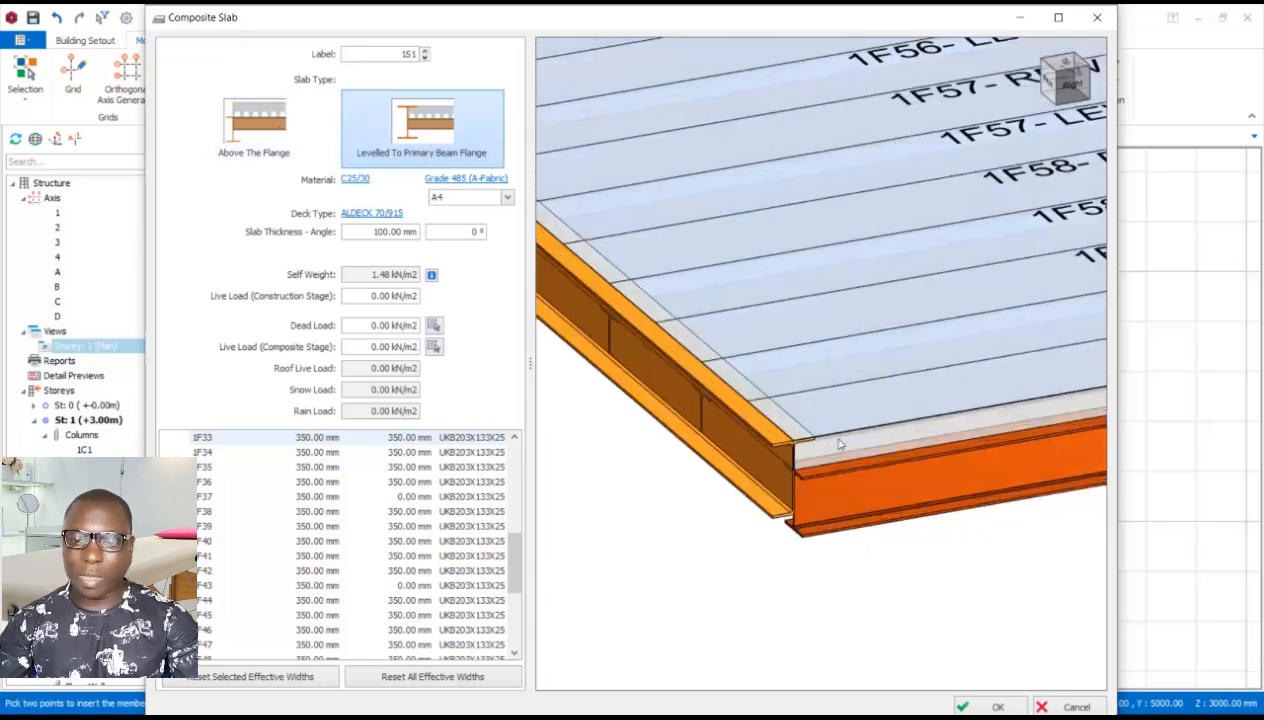
pyautogui.scroll(-3, 824, 562)
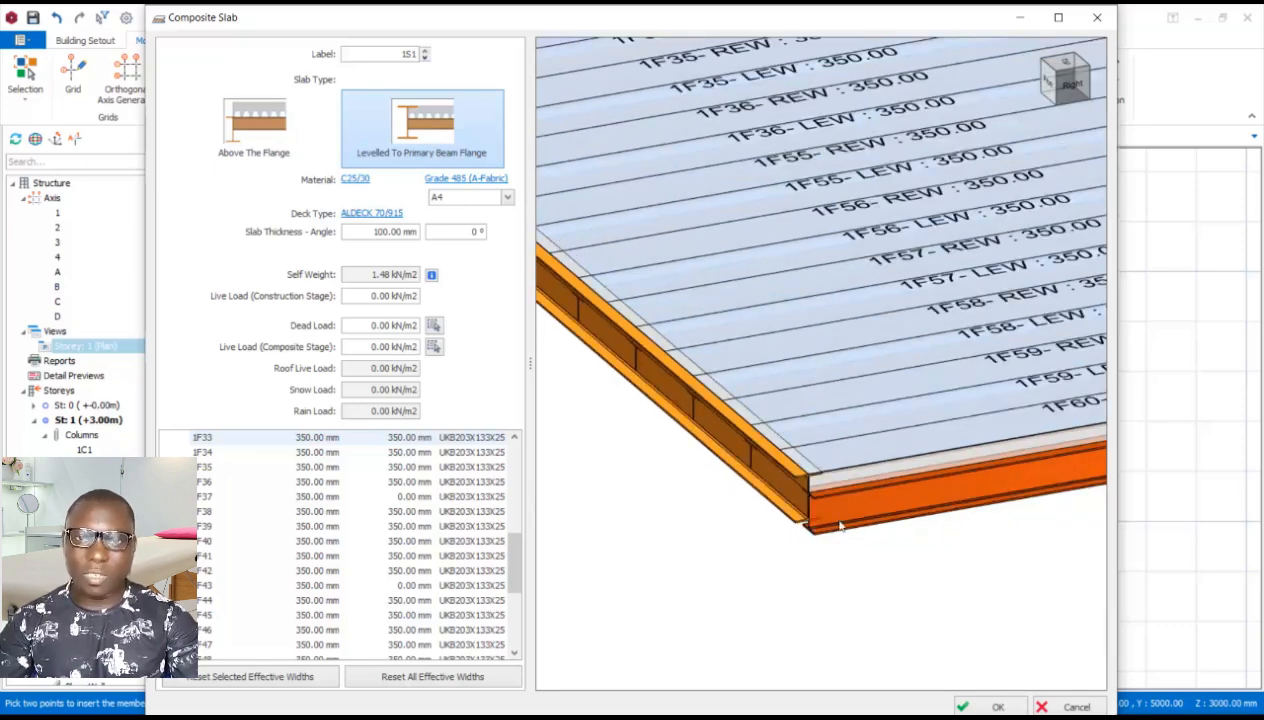
pyautogui.scroll(2, 841, 526)
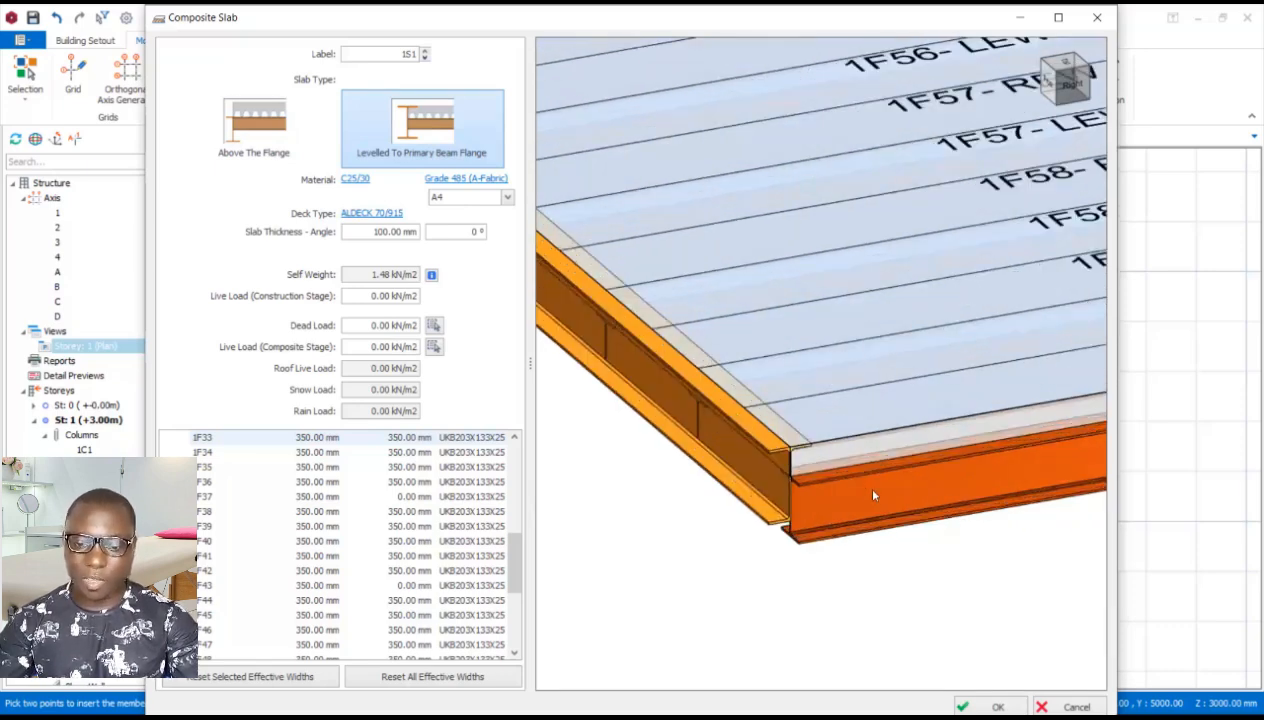
pyautogui.scroll(-2, 862, 487)
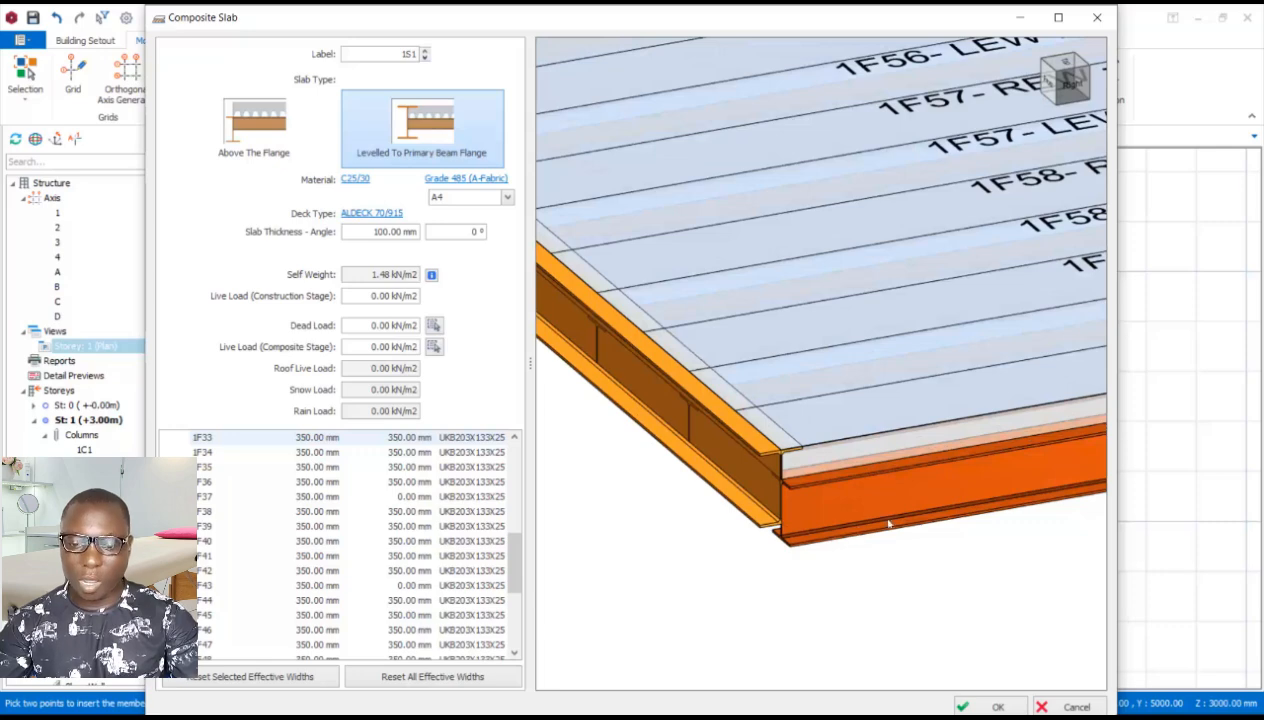
pyautogui.scroll(3, 845, 522)
pyautogui.scroll(-1, 852, 443)
pyautogui.scroll(2, 852, 455)
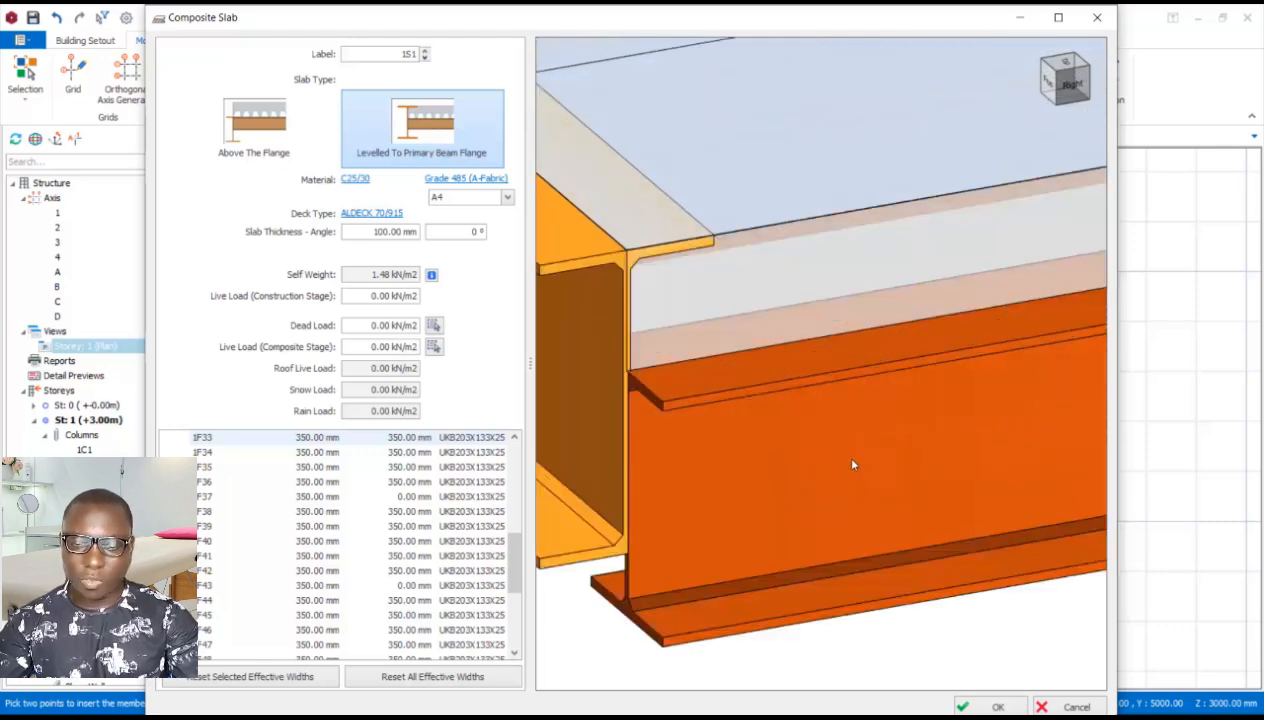
pyautogui.scroll(-2, 870, 440)
pyautogui.scroll(-3, 876, 437)
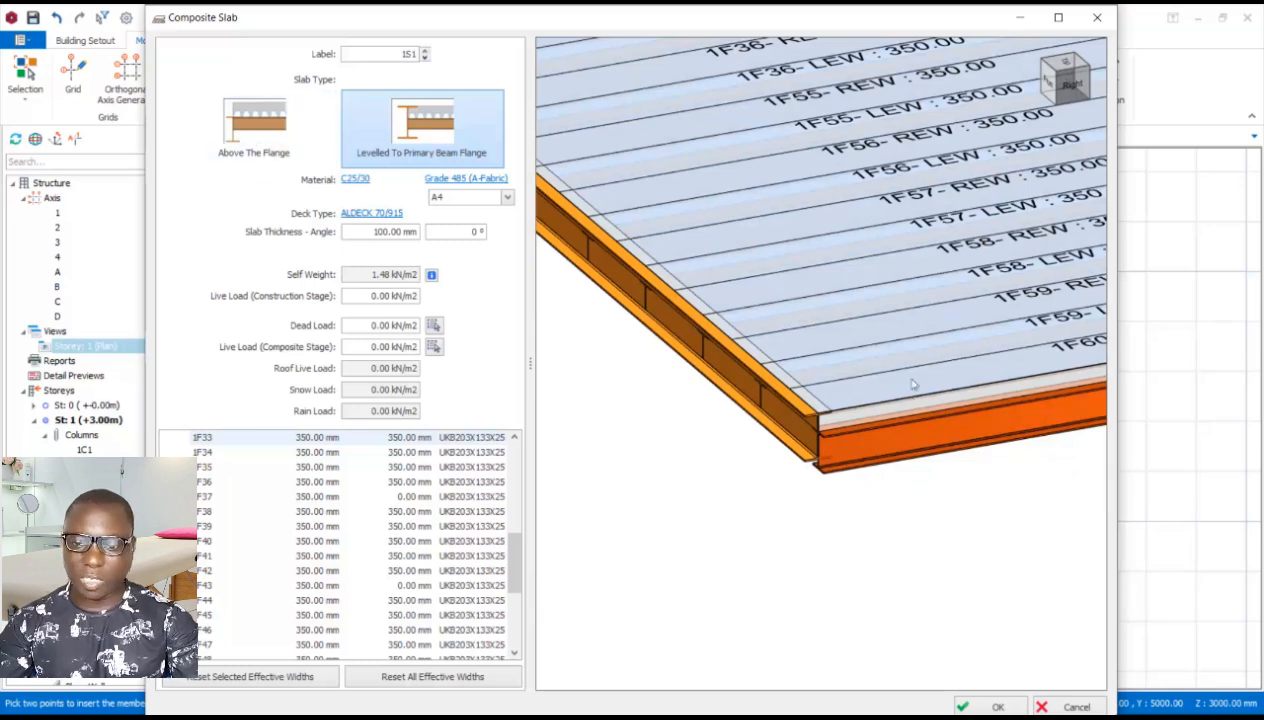
pyautogui.scroll(2, 843, 448)
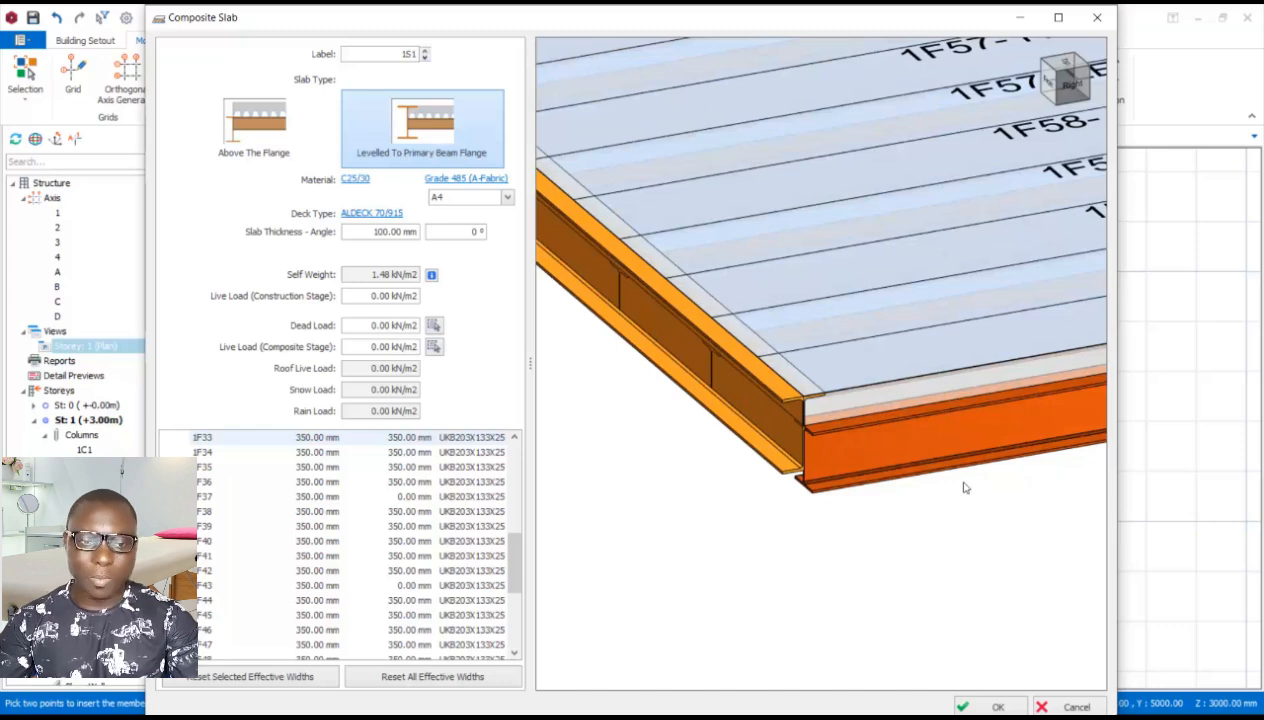
pyautogui.scroll(-3, 776, 422)
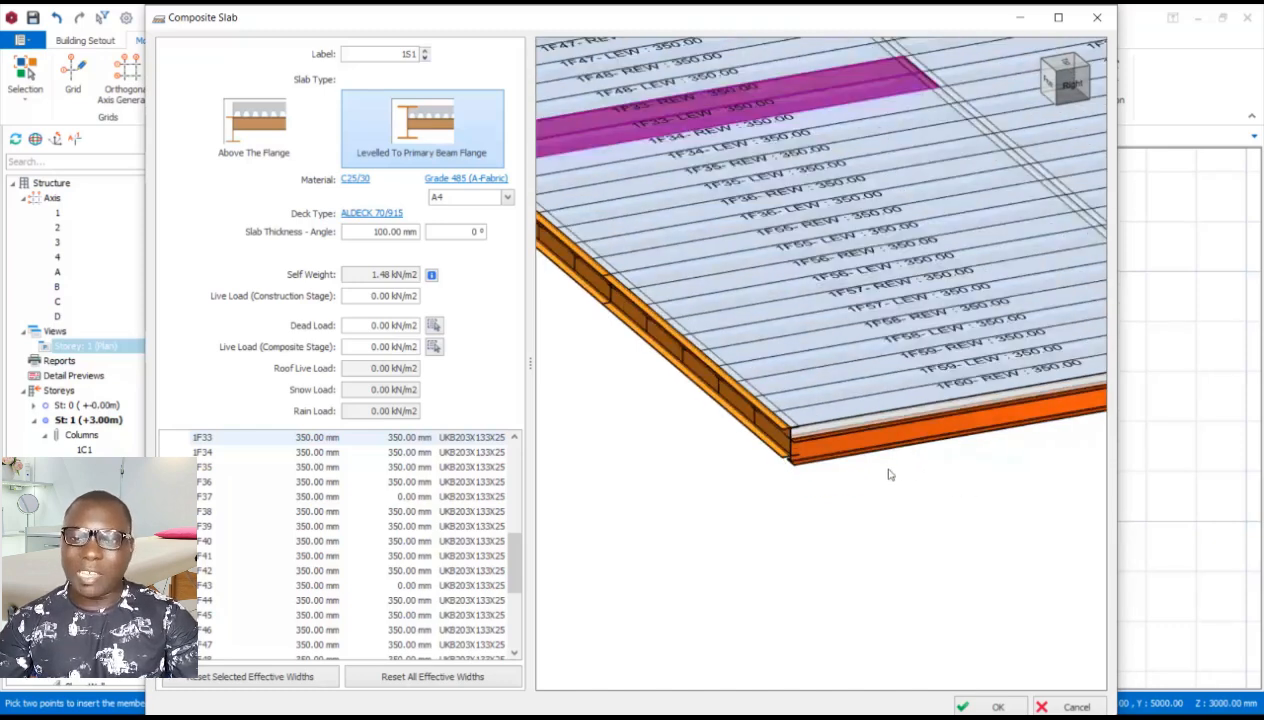
pyautogui.scroll(-3, 890, 475)
pyautogui.scroll(5, 891, 366)
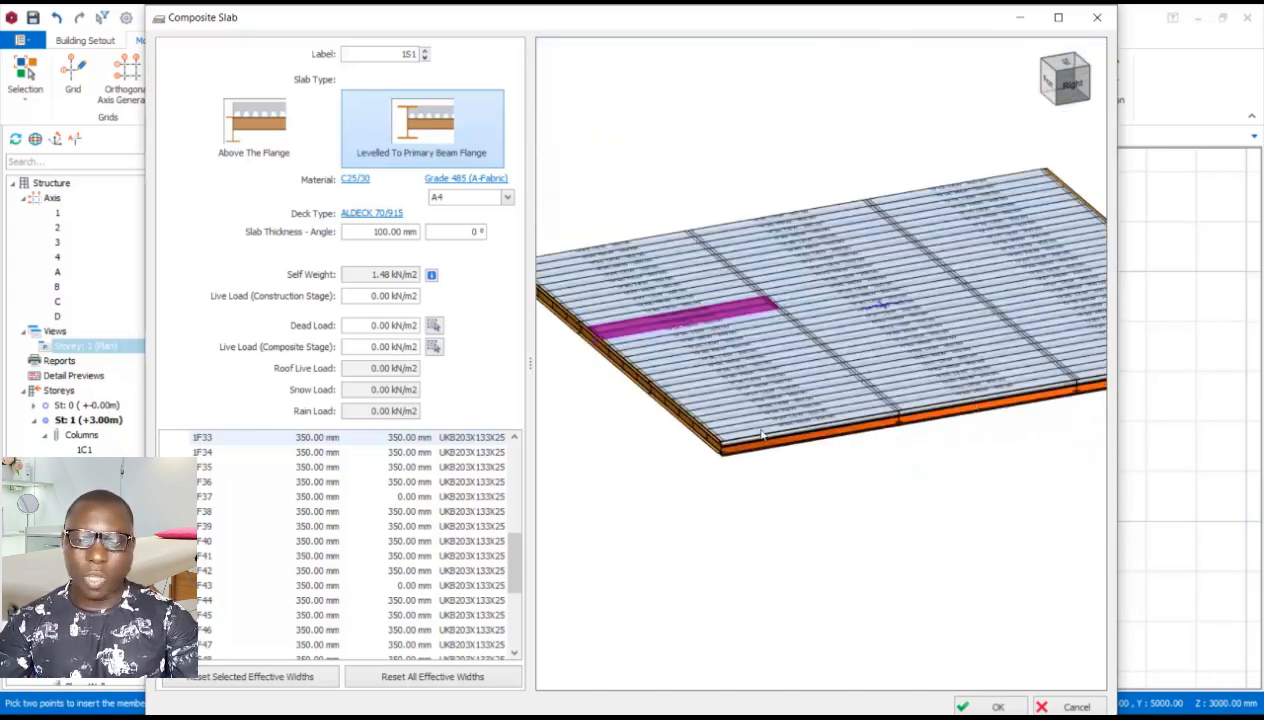
# Set the slab type to Above The Flange and inspect the slab's position over the beams at the corner
pyautogui.click(245, 148)
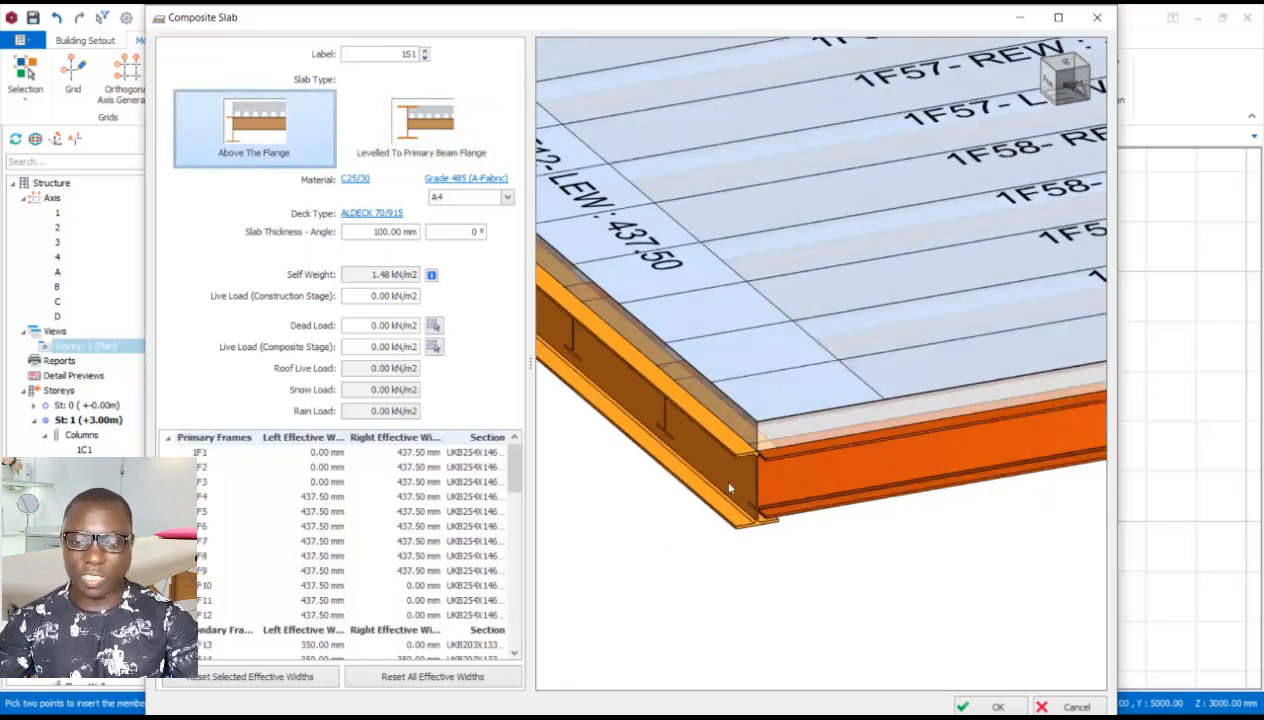
pyautogui.scroll(2, 729, 488)
pyautogui.scroll(-3, 750, 490)
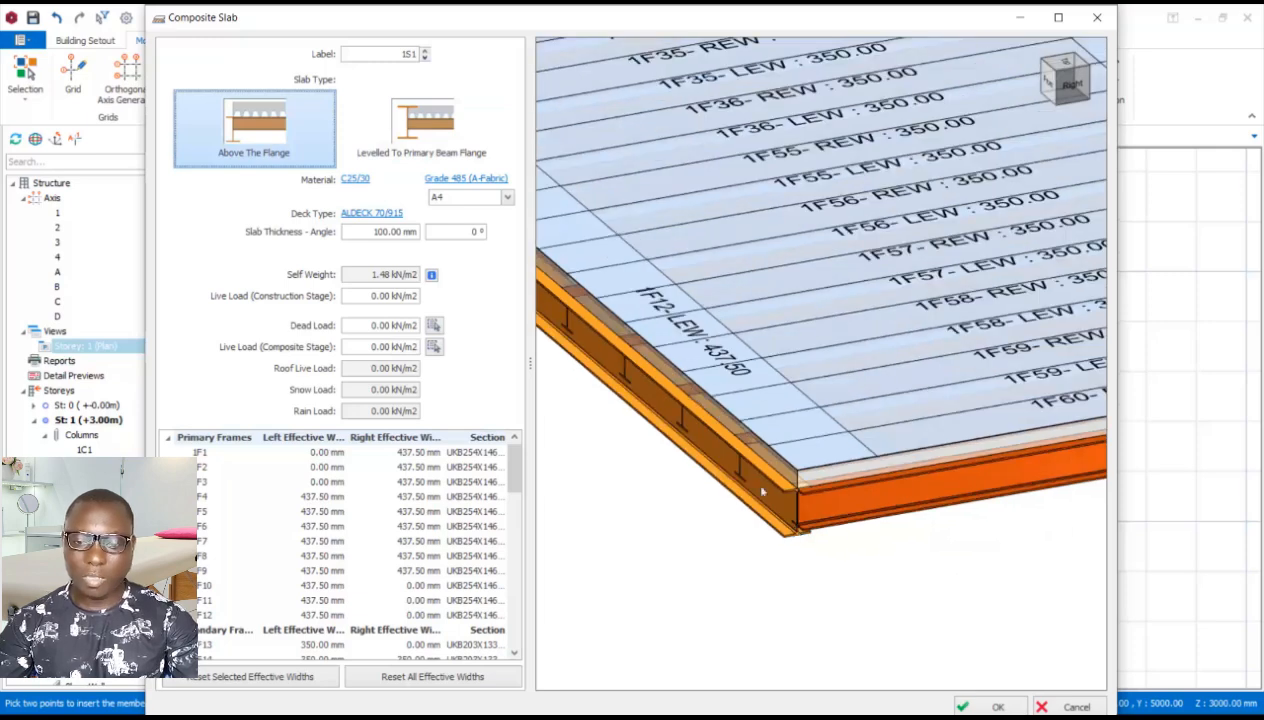
# Examine the slab edge, the deck panels and the effective width labels over the beams in the composite slab preview
pyautogui.scroll(1, 812, 490)
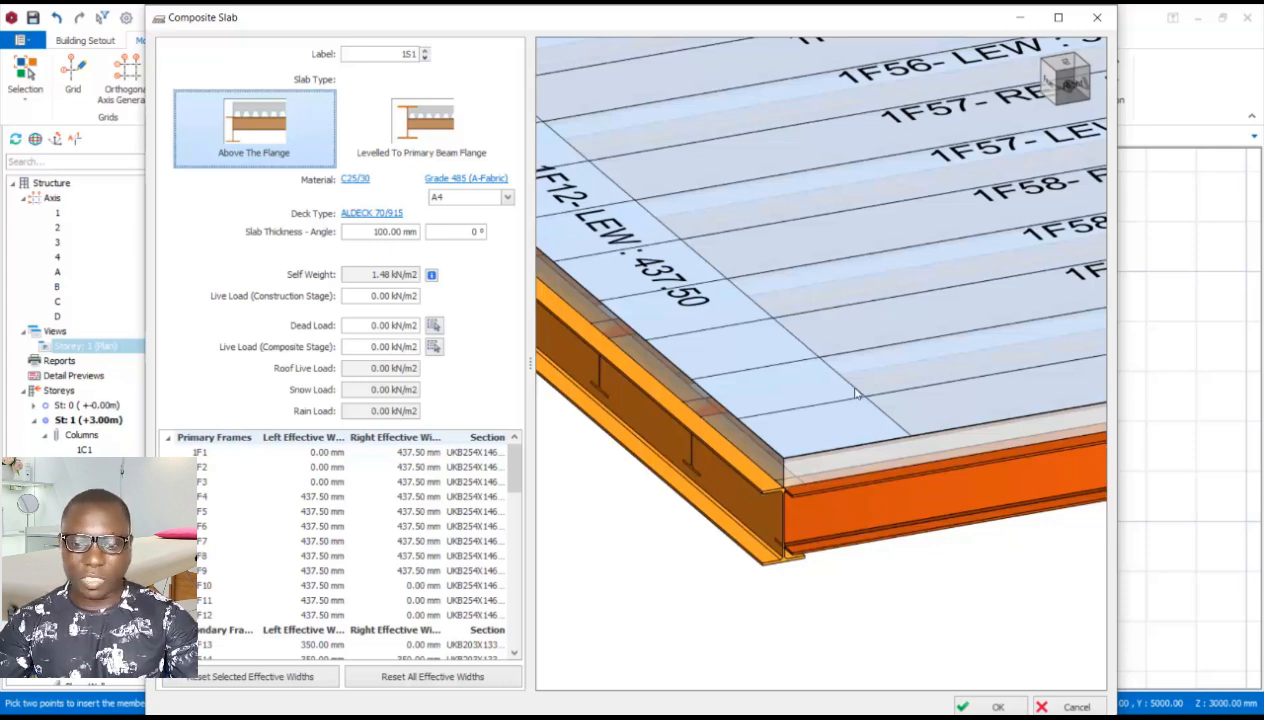
pyautogui.scroll(-5, 855, 393)
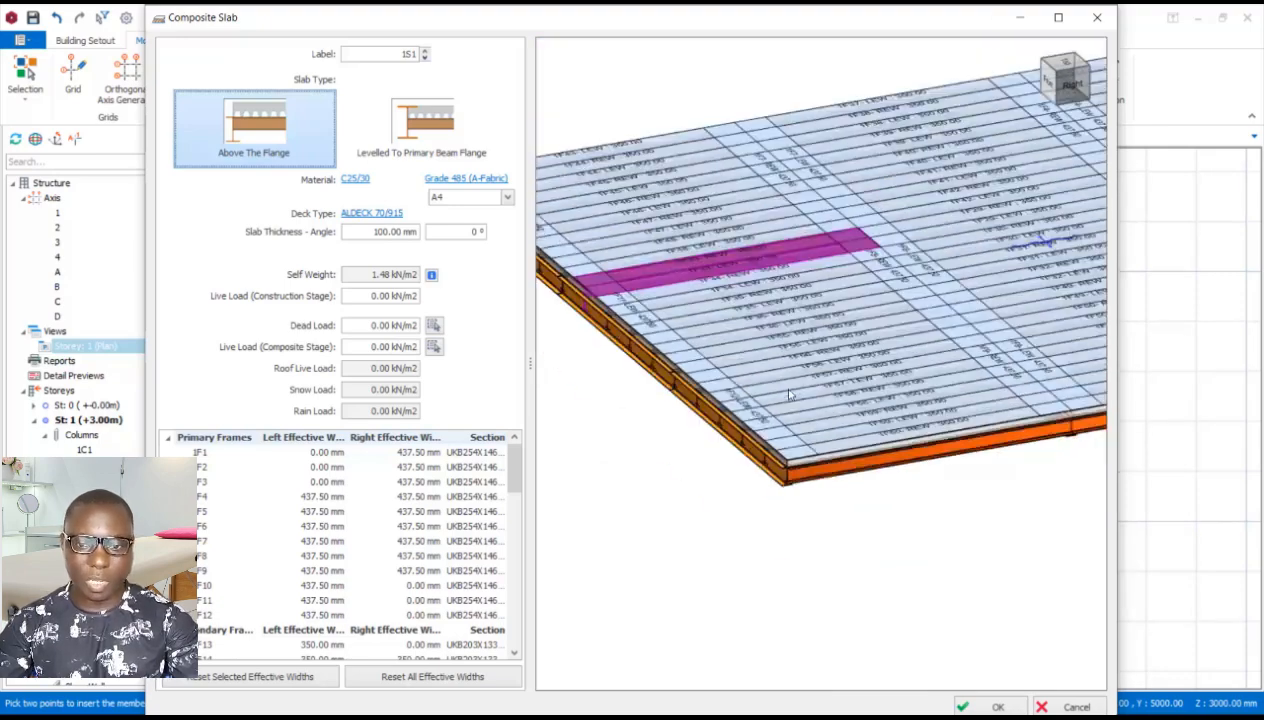
pyautogui.scroll(-3, 795, 400)
pyautogui.scroll(4, 937, 390)
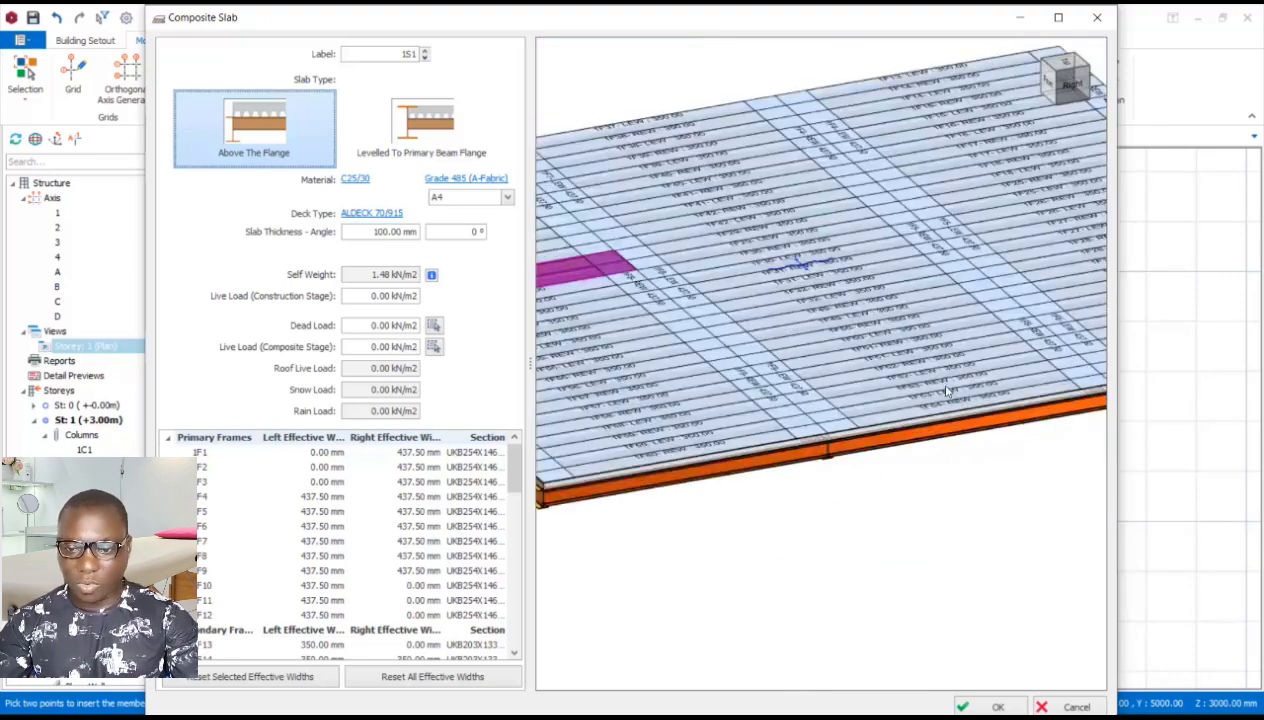
pyautogui.scroll(-3, 937, 388)
pyautogui.scroll(3, 834, 345)
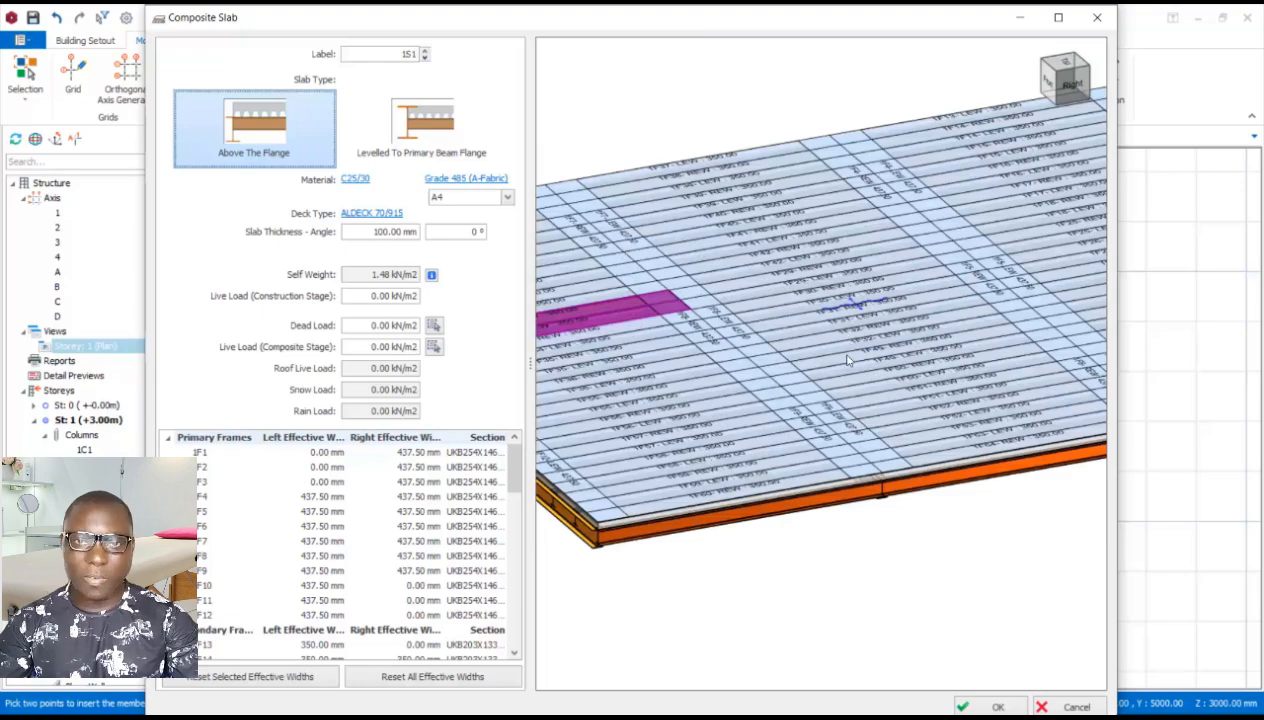
pyautogui.scroll(3, 848, 360)
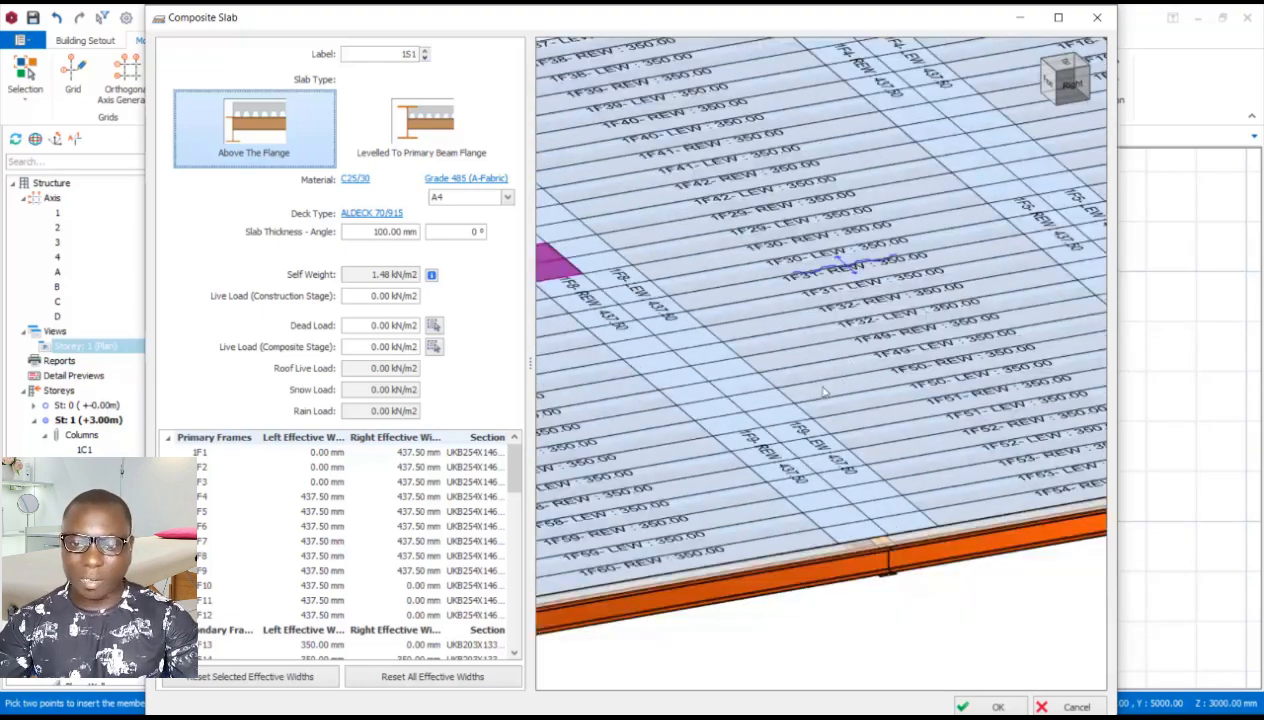
# Inspect the deck profile symbol and span direction arrow at the middle of the slab preview
pyautogui.scroll(4, 840, 275)
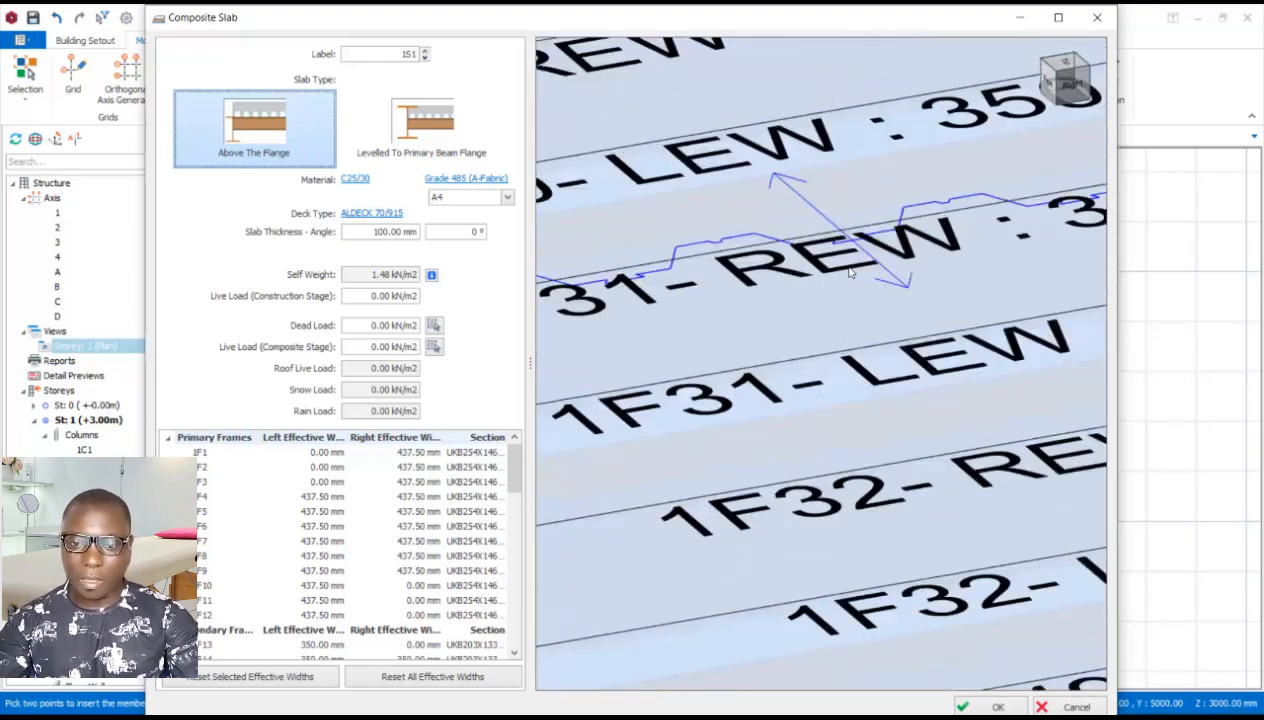
pyautogui.scroll(2, 851, 265)
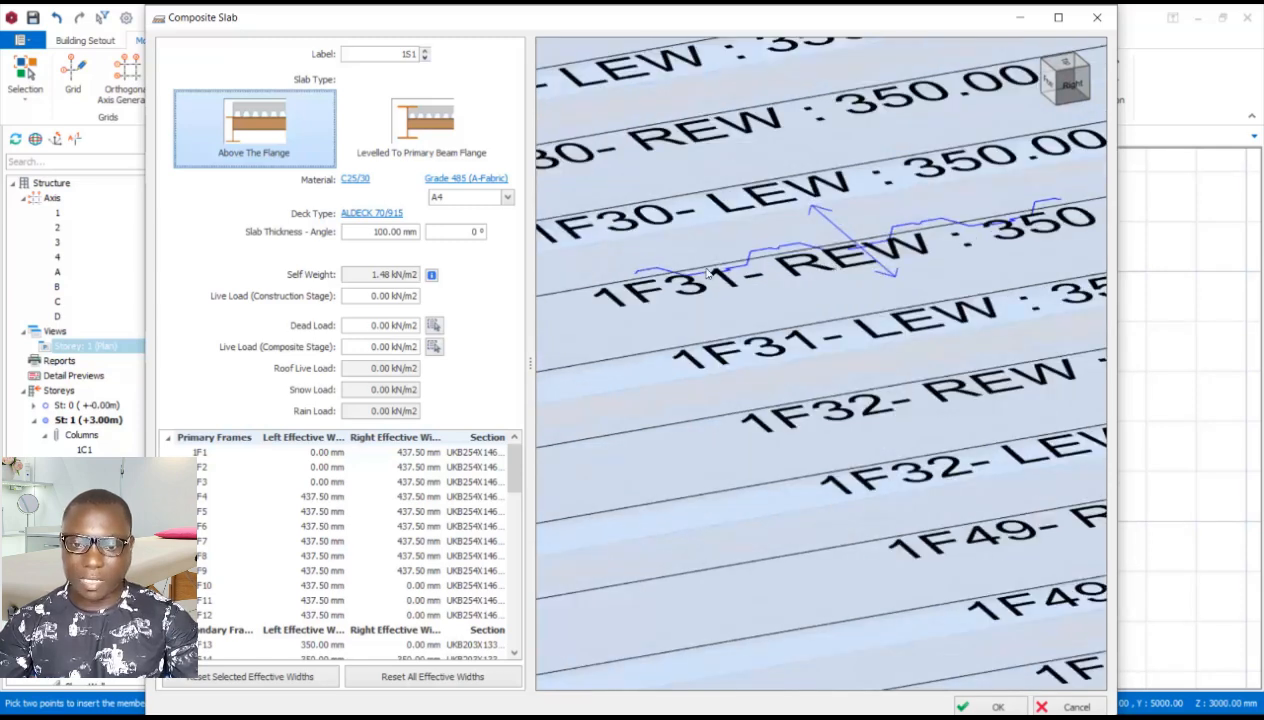
pyautogui.scroll(-2, 839, 259)
pyautogui.scroll(-5, 848, 258)
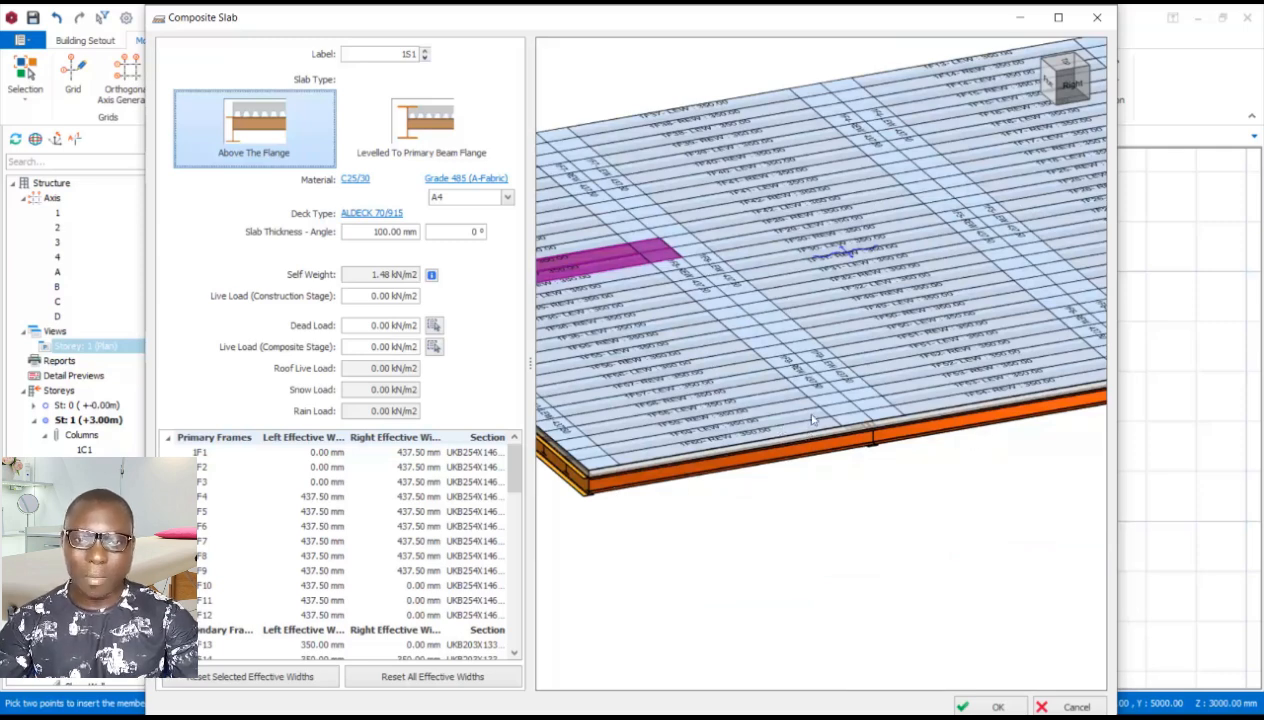
pyautogui.scroll(3, 842, 268)
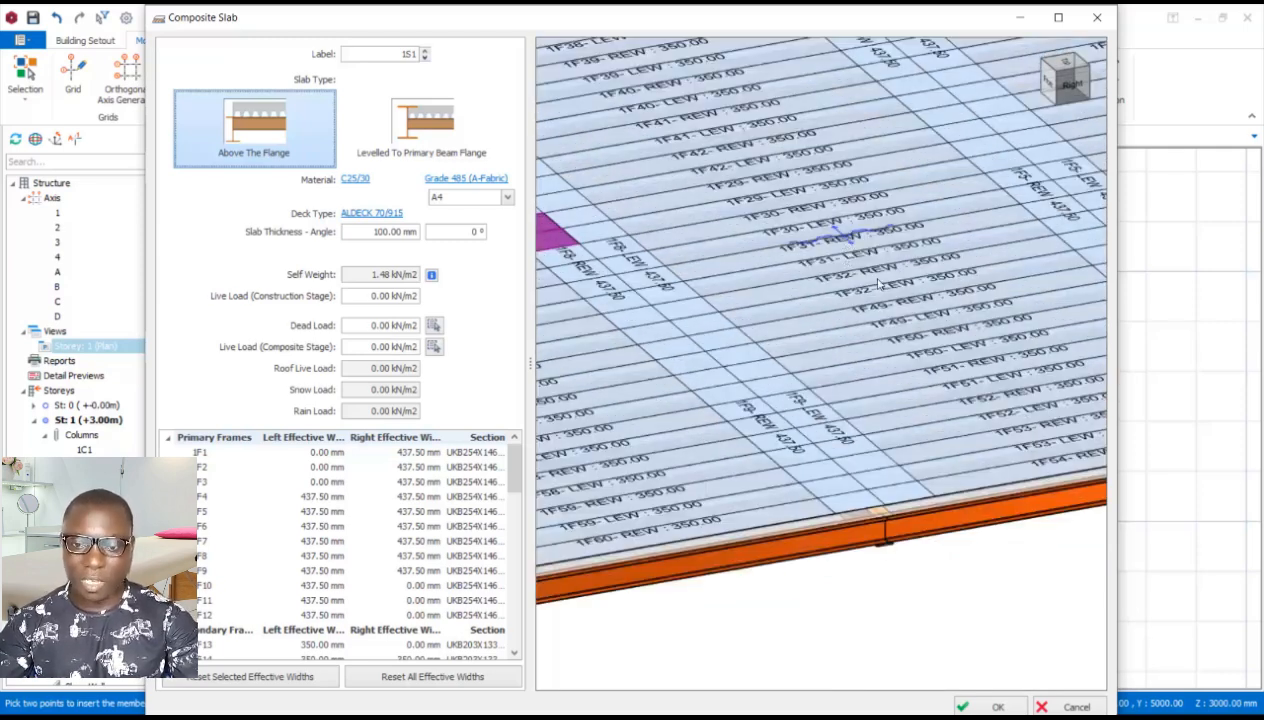
pyautogui.moveTo(890, 302); pyautogui.dragTo(908, 334, button='middle')
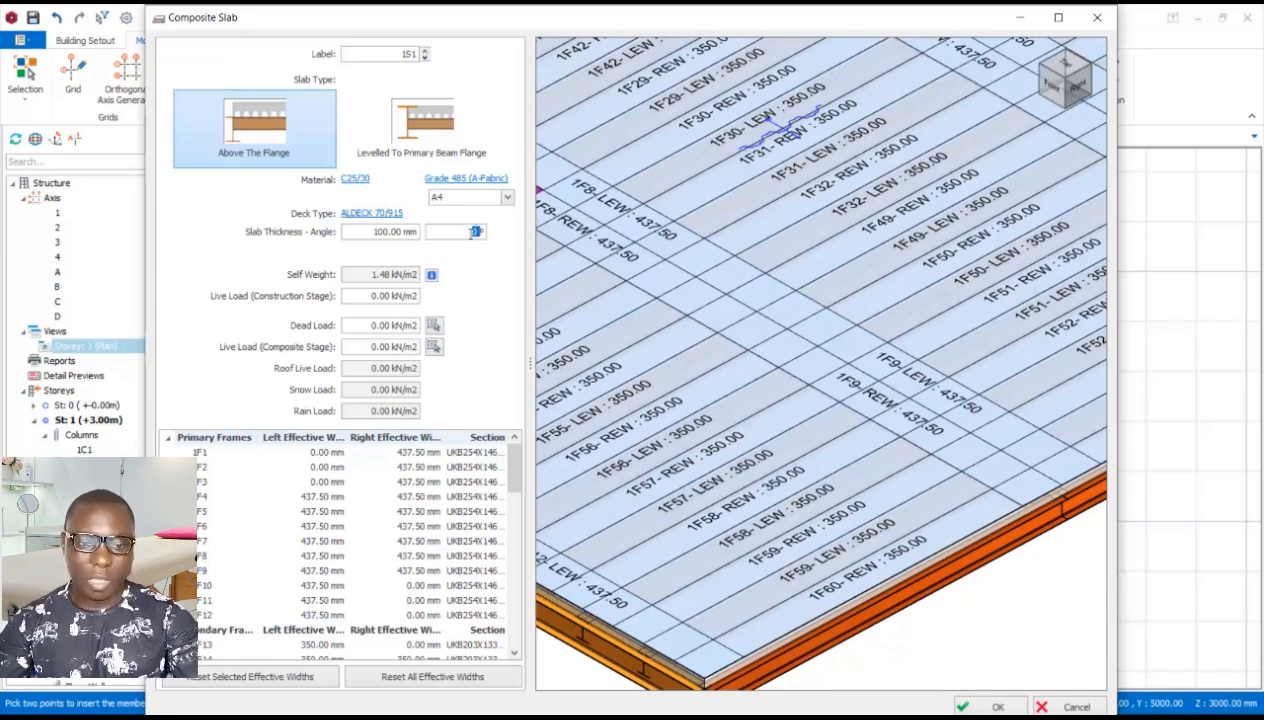
# Try a slab angle of 90°, return it to 0° and check the deck direction symbol in the preview
pyautogui.write('90')
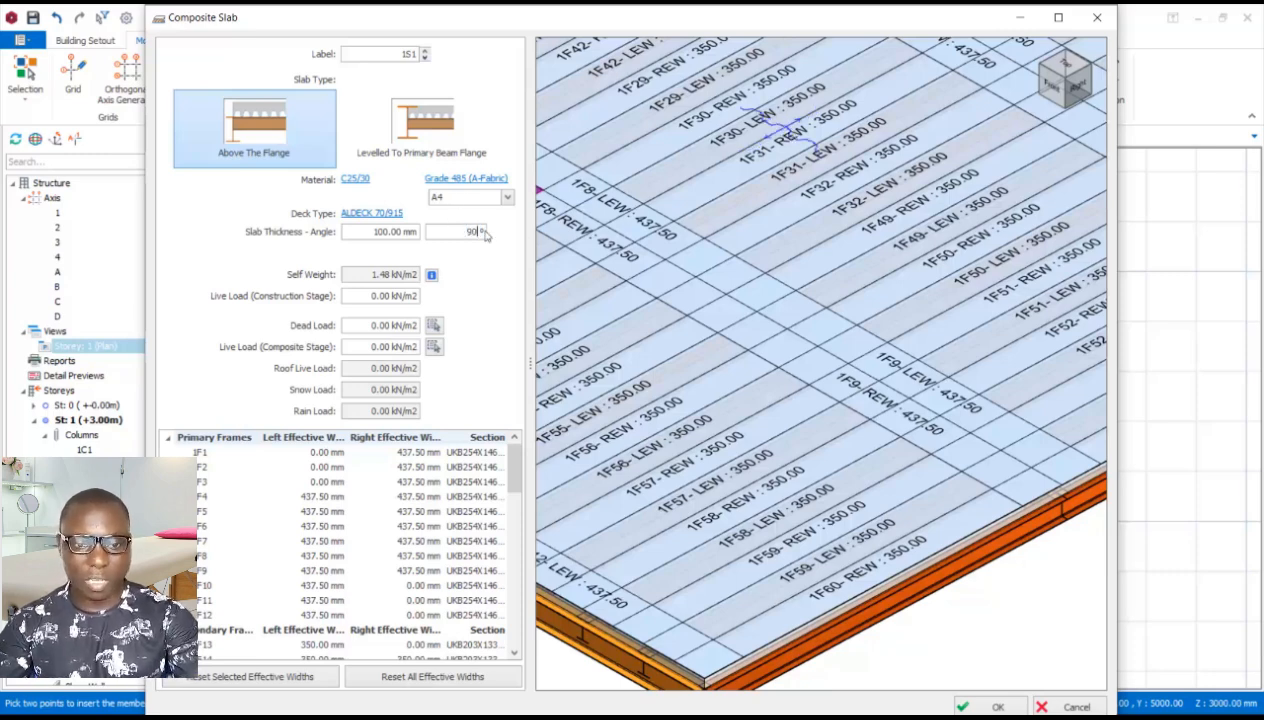
pyautogui.moveTo(461, 231); pyautogui.dragTo(533, 242)
pyautogui.write('0')
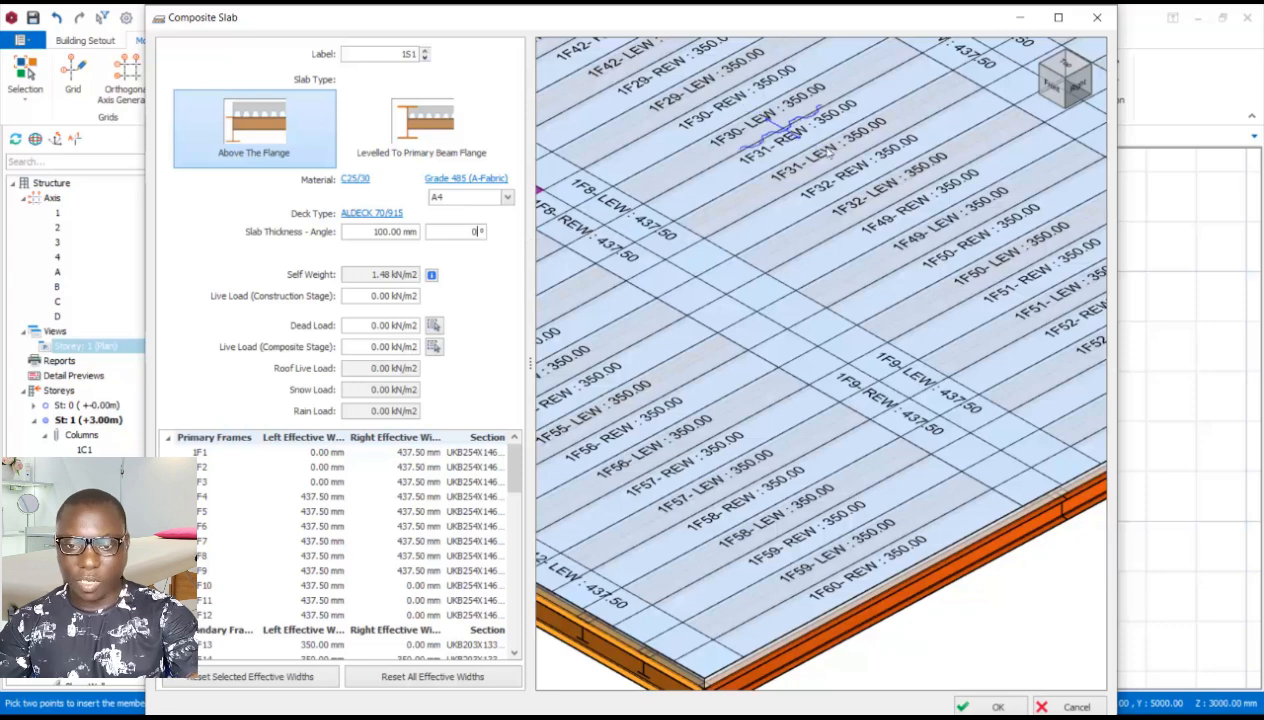
pyautogui.scroll(-5, 820, 418)
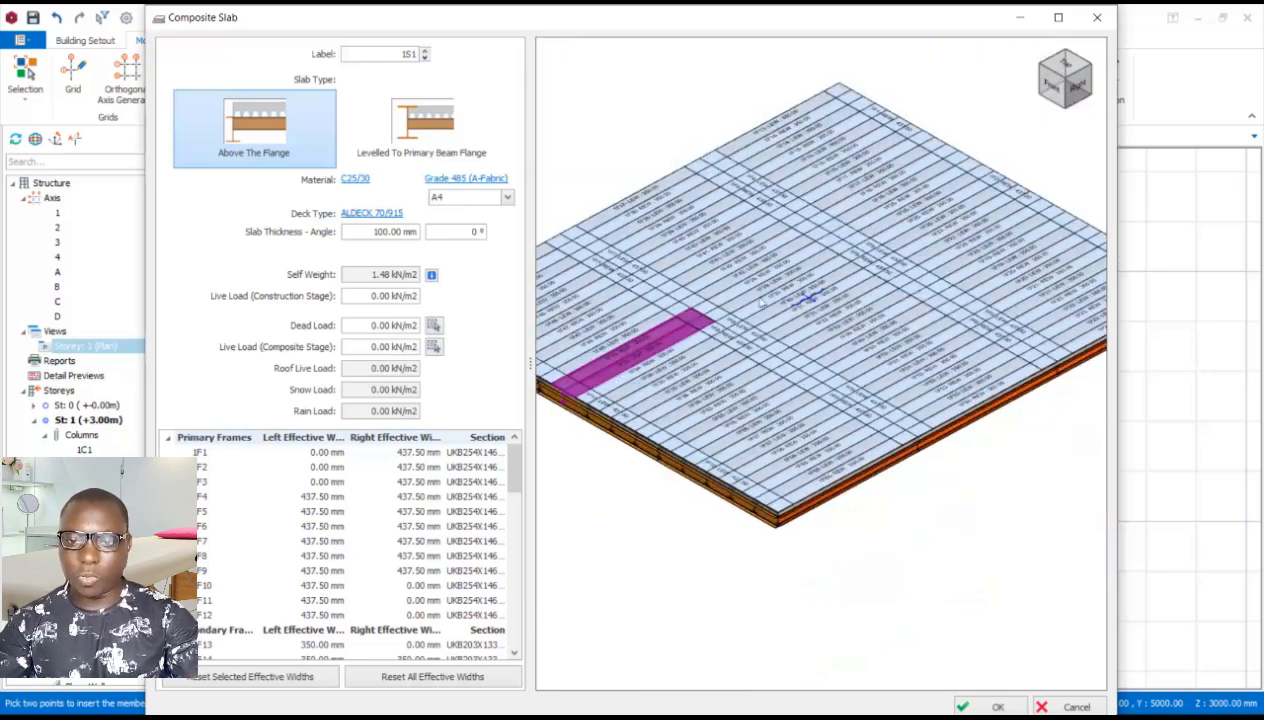
pyautogui.scroll(3, 814, 283)
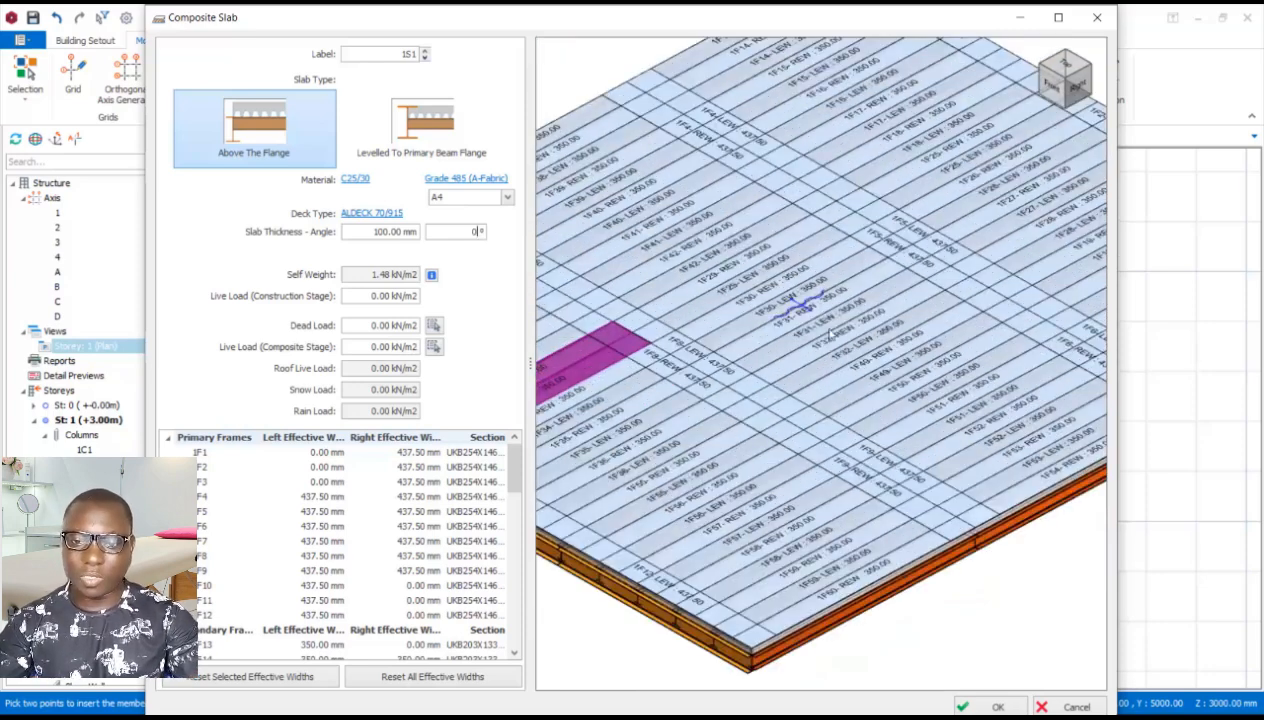
pyautogui.scroll(-3, 814, 411)
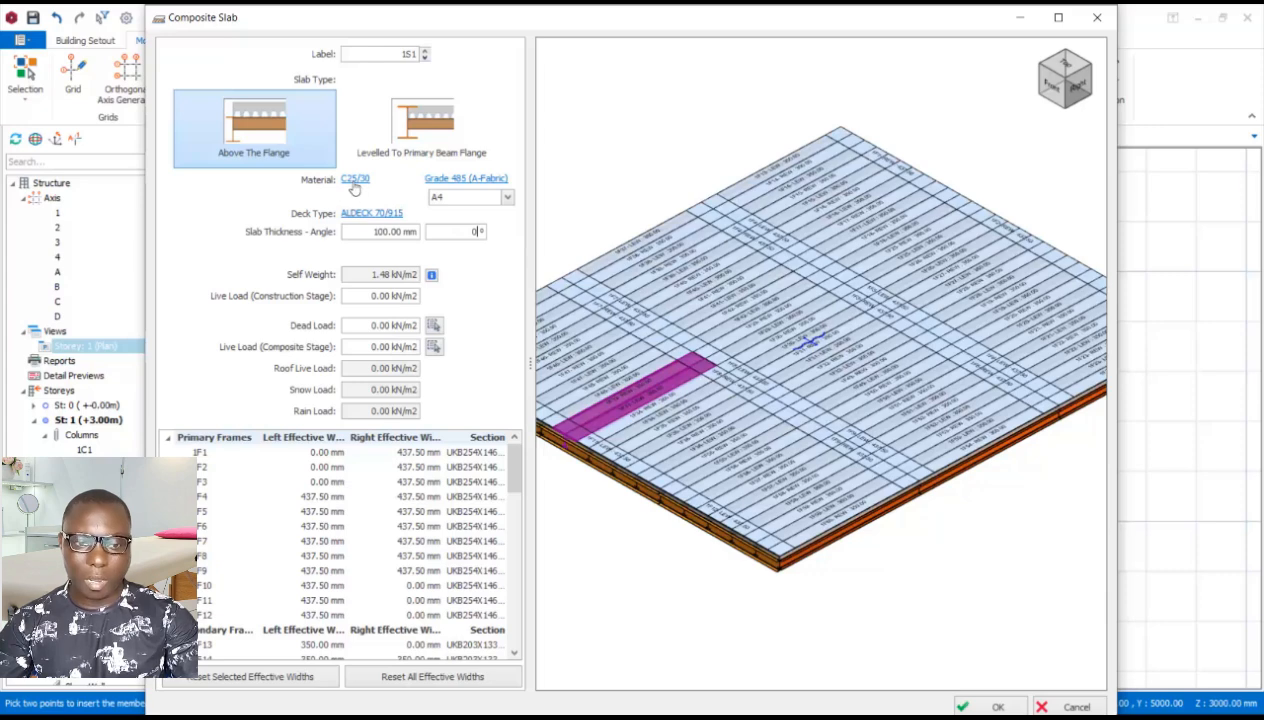
# Review the available concrete grades and confirm C25/30 as the composite slab's material
pyautogui.click(358, 181)
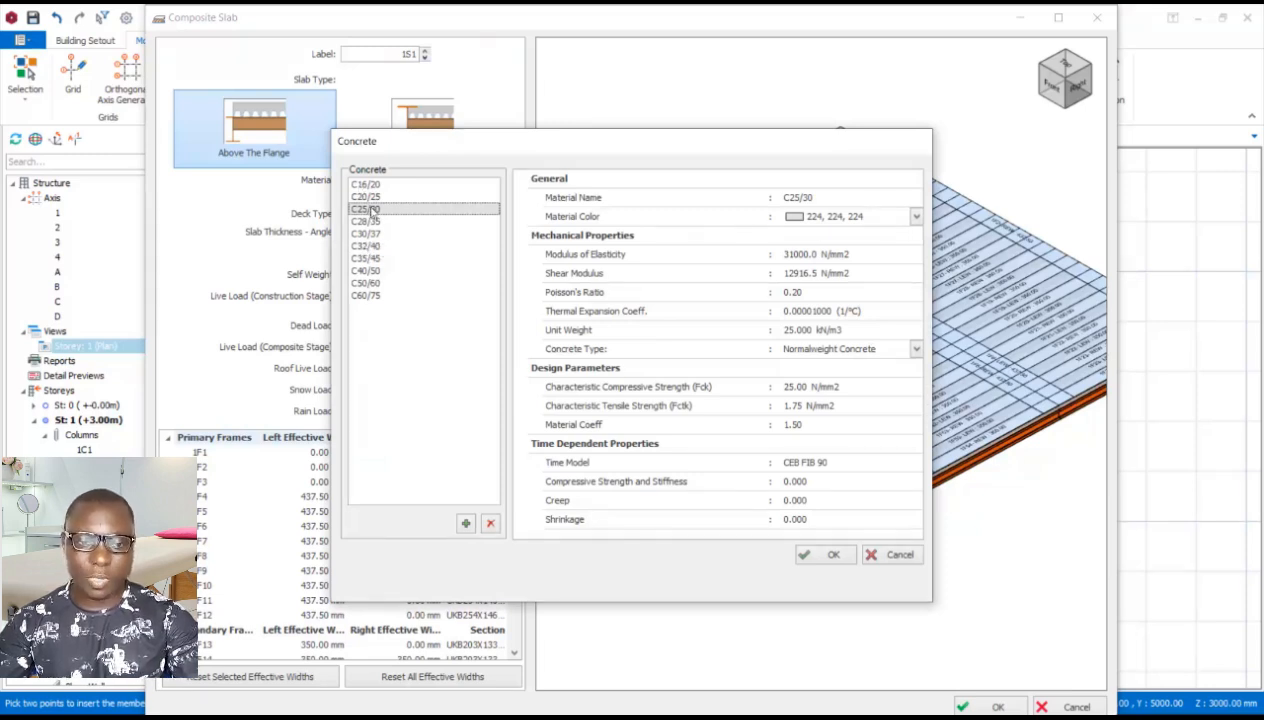
pyautogui.moveTo(705, 145); pyautogui.dragTo(736, 130)
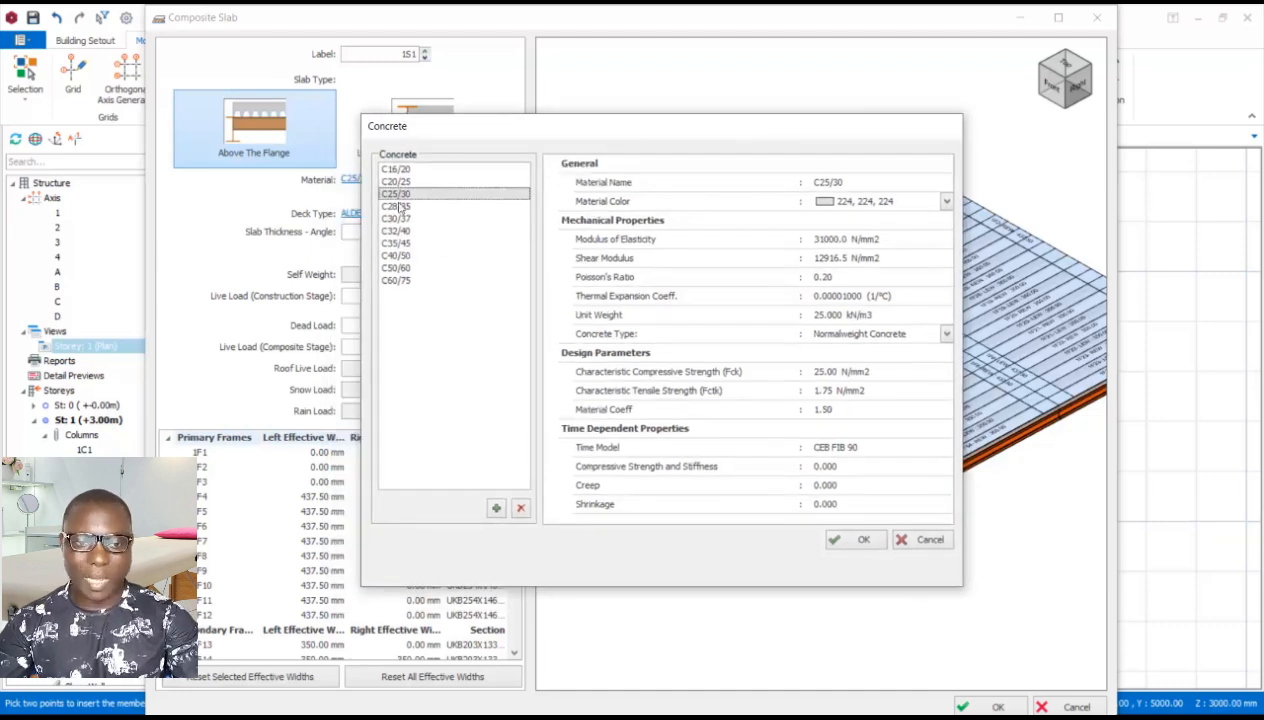
pyautogui.click(859, 541)
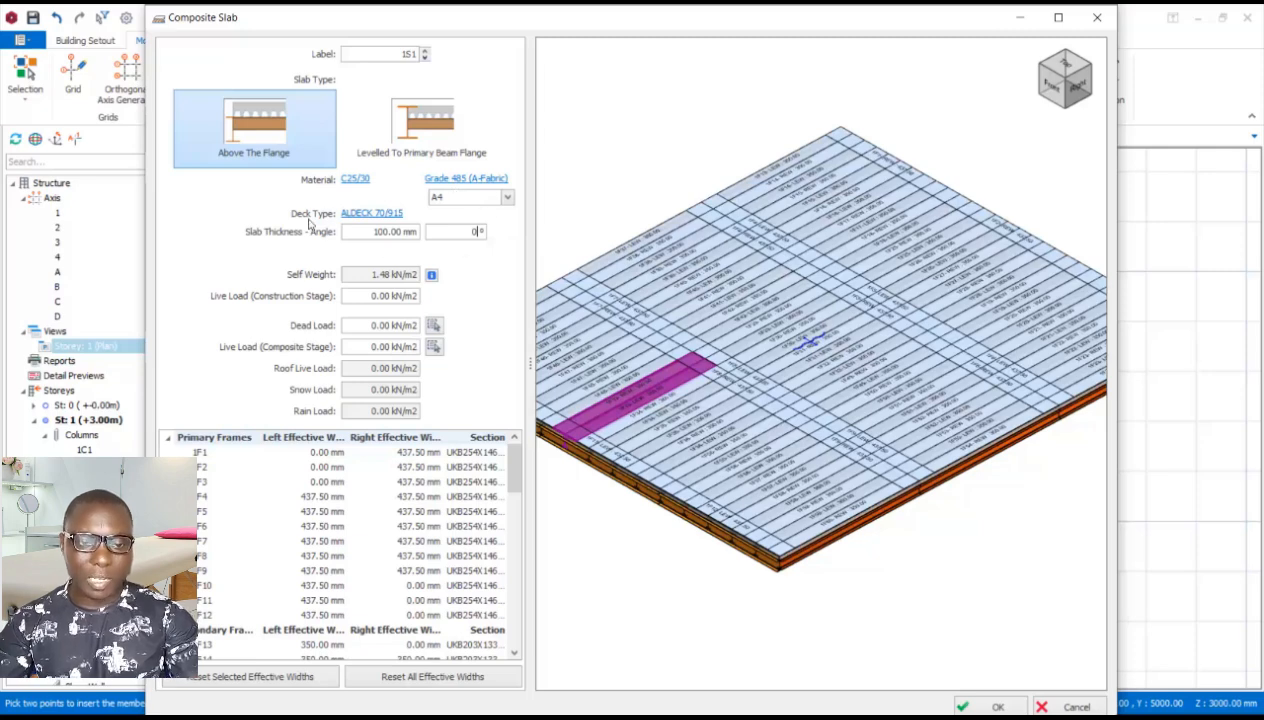
# Compare the ALDECK 50/980, 3WxH-36 and BH-36 sheeting panels, and choose ALDECK 70/915 as the deck type
pyautogui.click(364, 214)
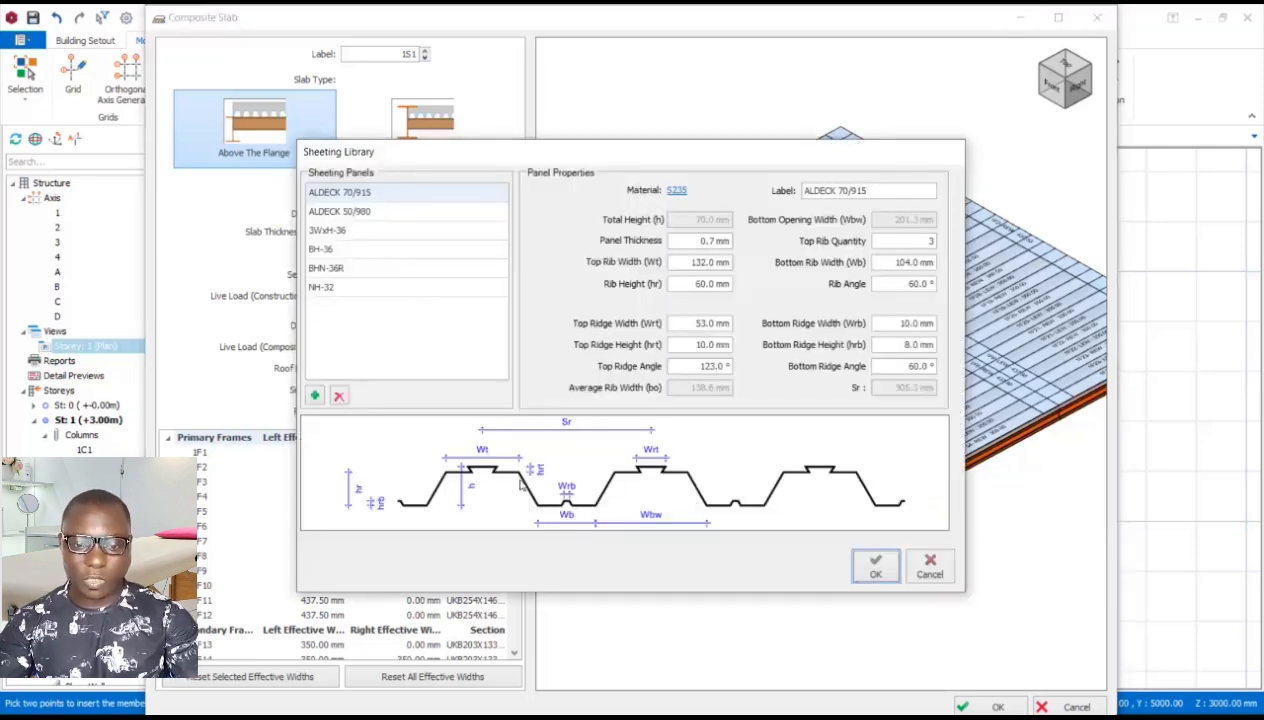
pyautogui.click(330, 211)
pyautogui.click(330, 230)
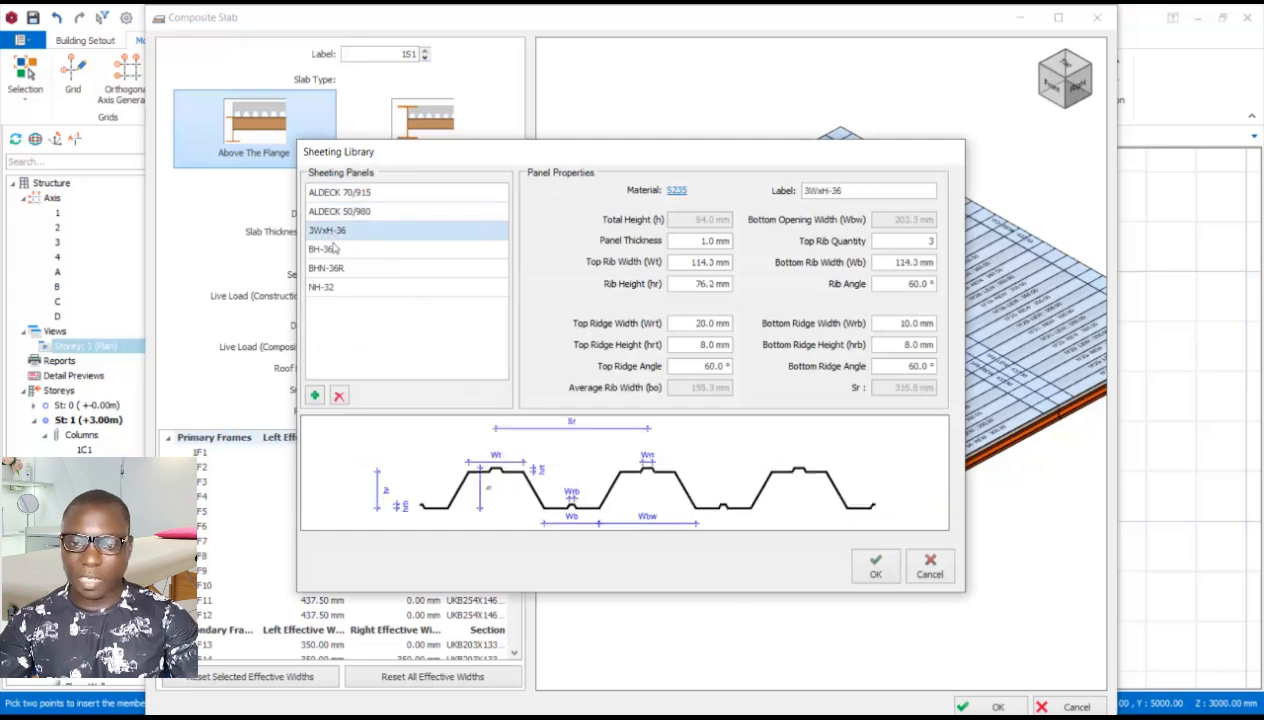
pyautogui.click(330, 249)
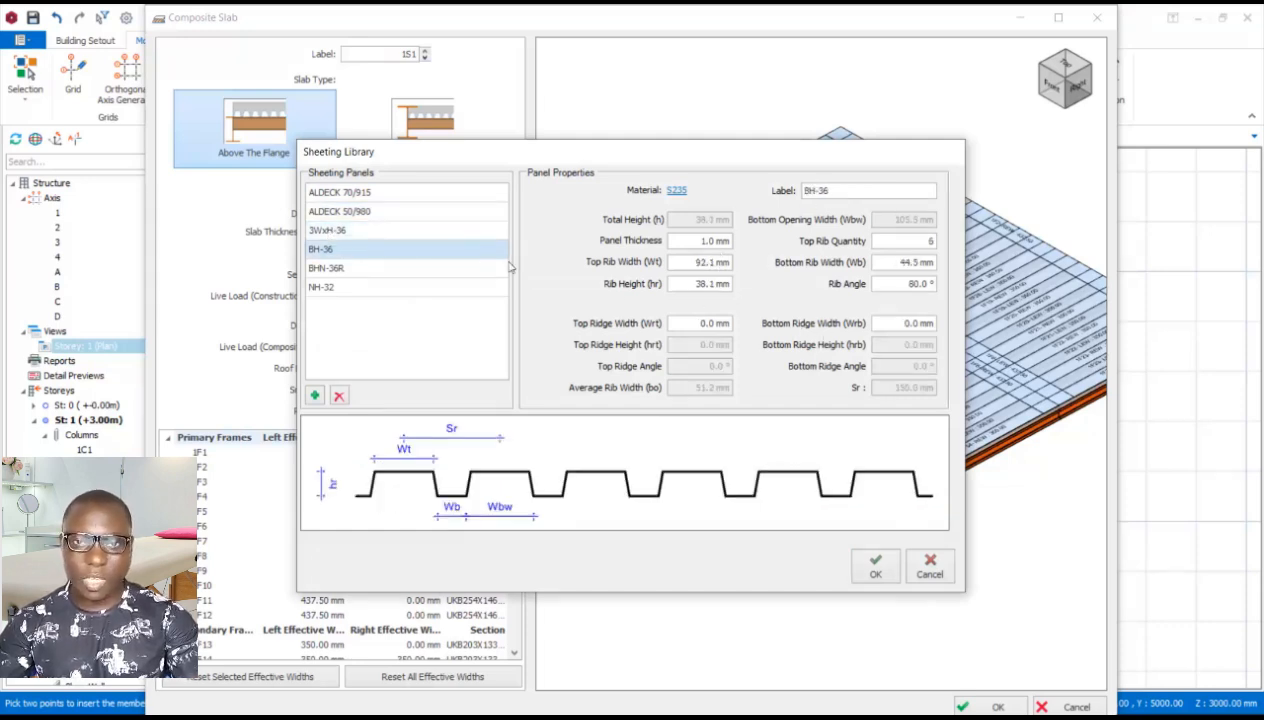
pyautogui.click(362, 192)
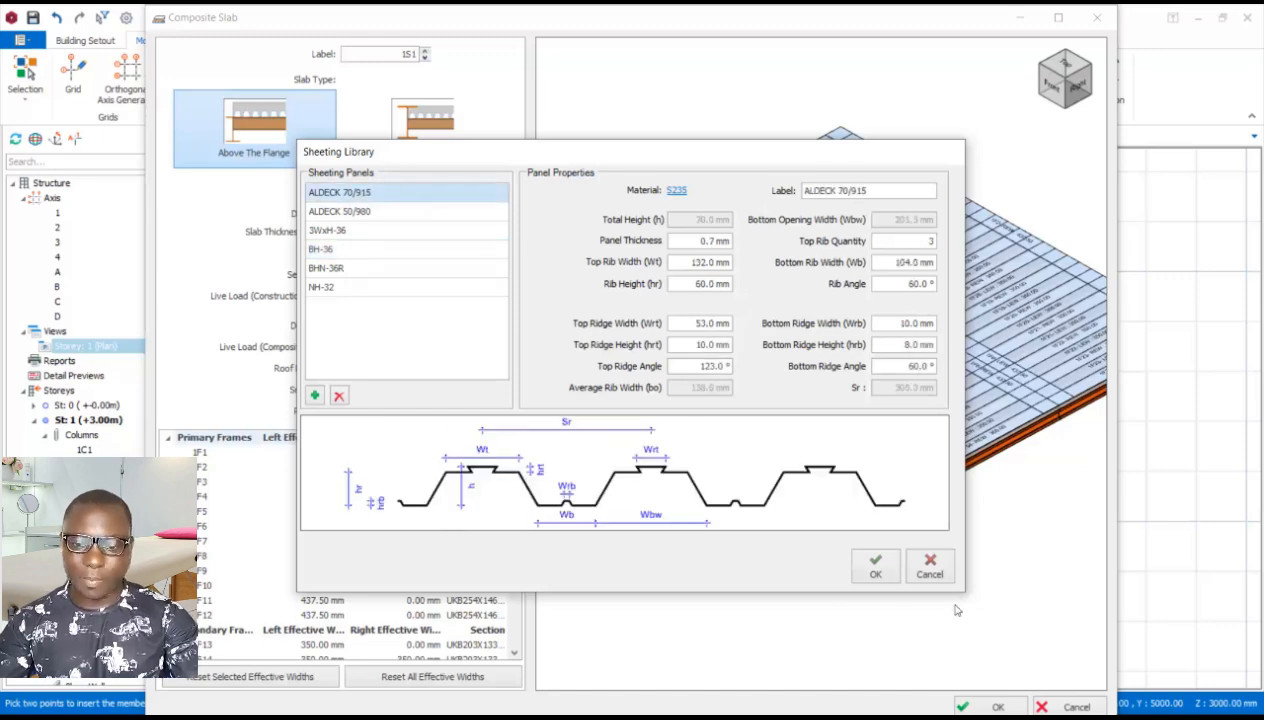
pyautogui.click(876, 565)
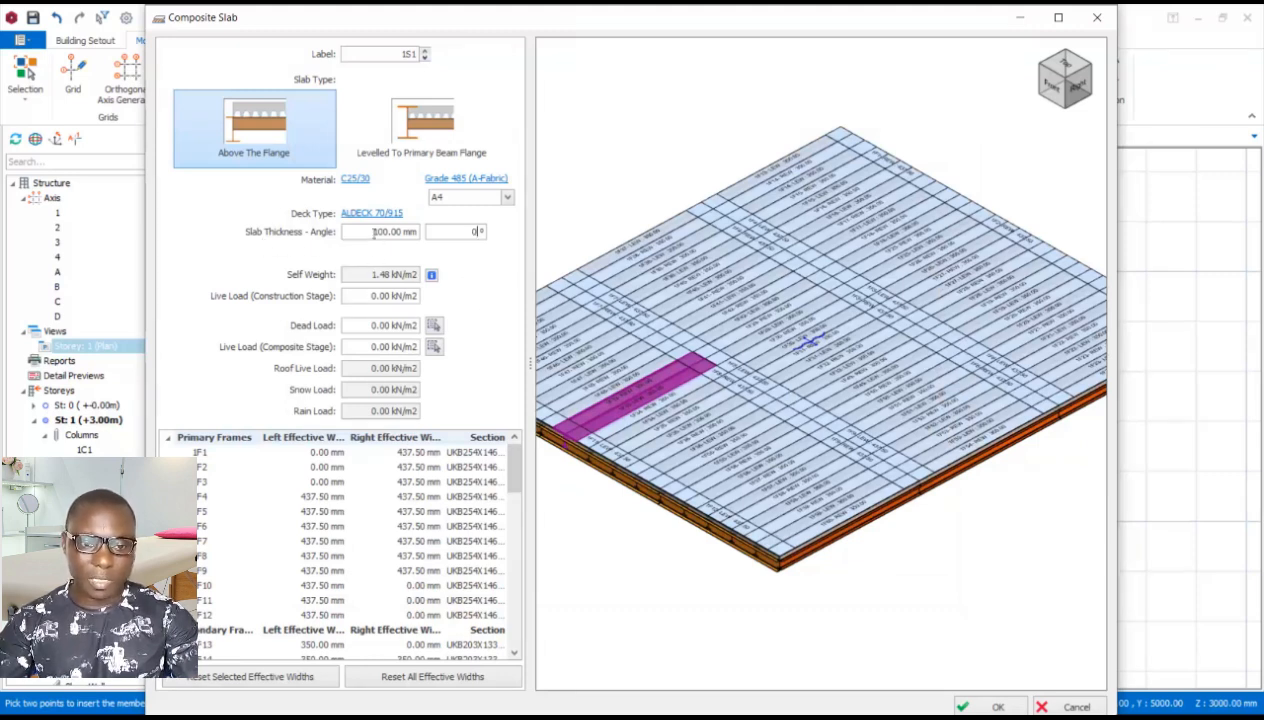
# Try a slab thickness of 120 mm to see its effect on self weight, and set the thickness to 150 mm
pyautogui.click(373, 232)
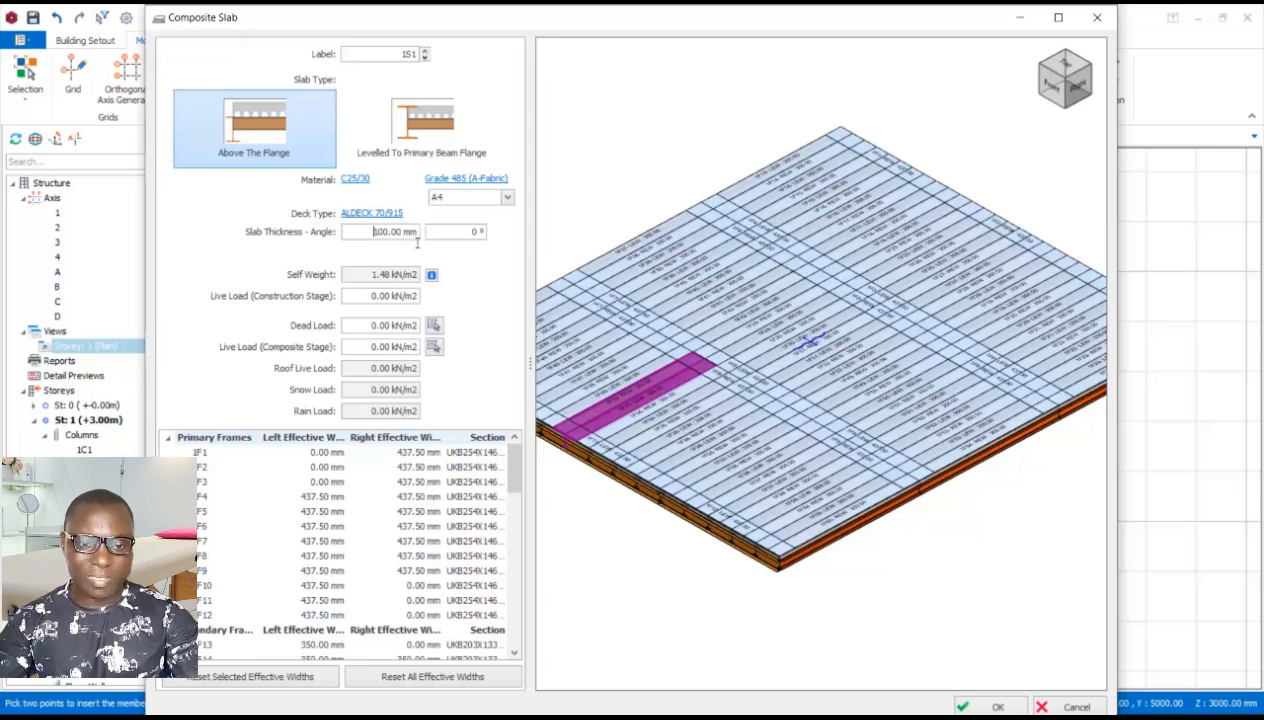
pyautogui.moveTo(363, 274); pyautogui.dragTo(417, 278)
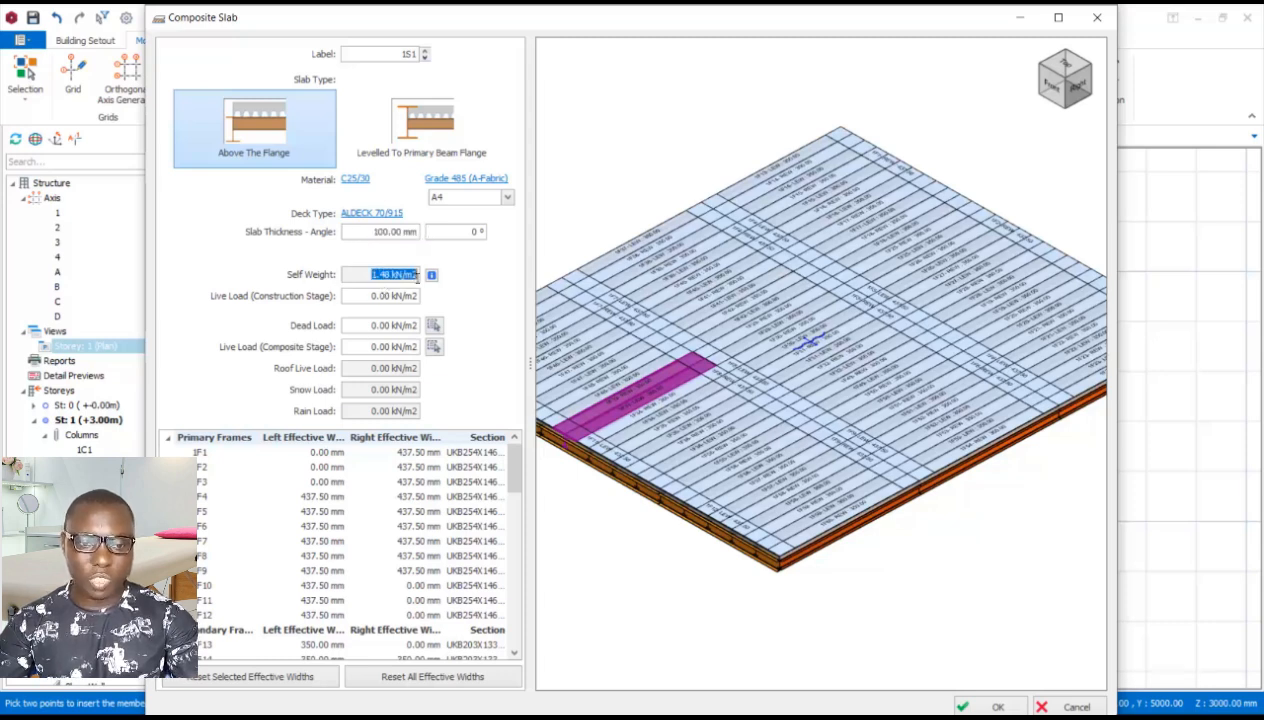
pyautogui.click(387, 237)
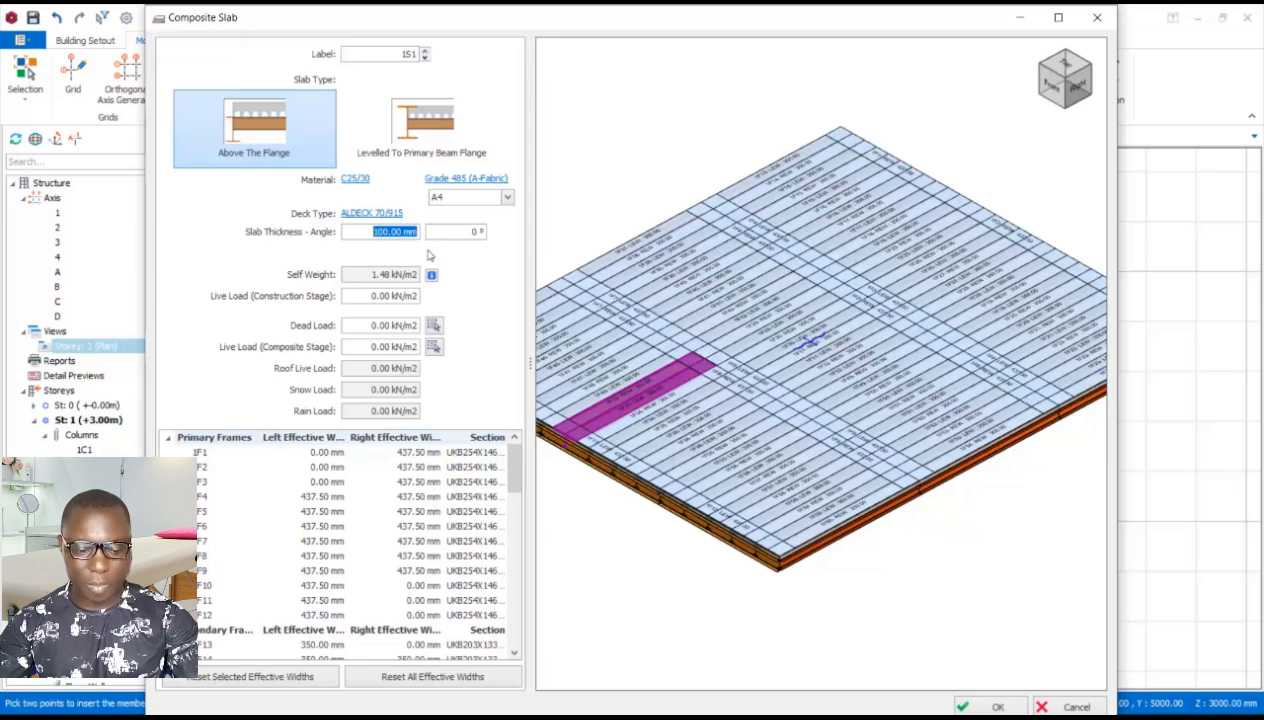
pyautogui.write('12')
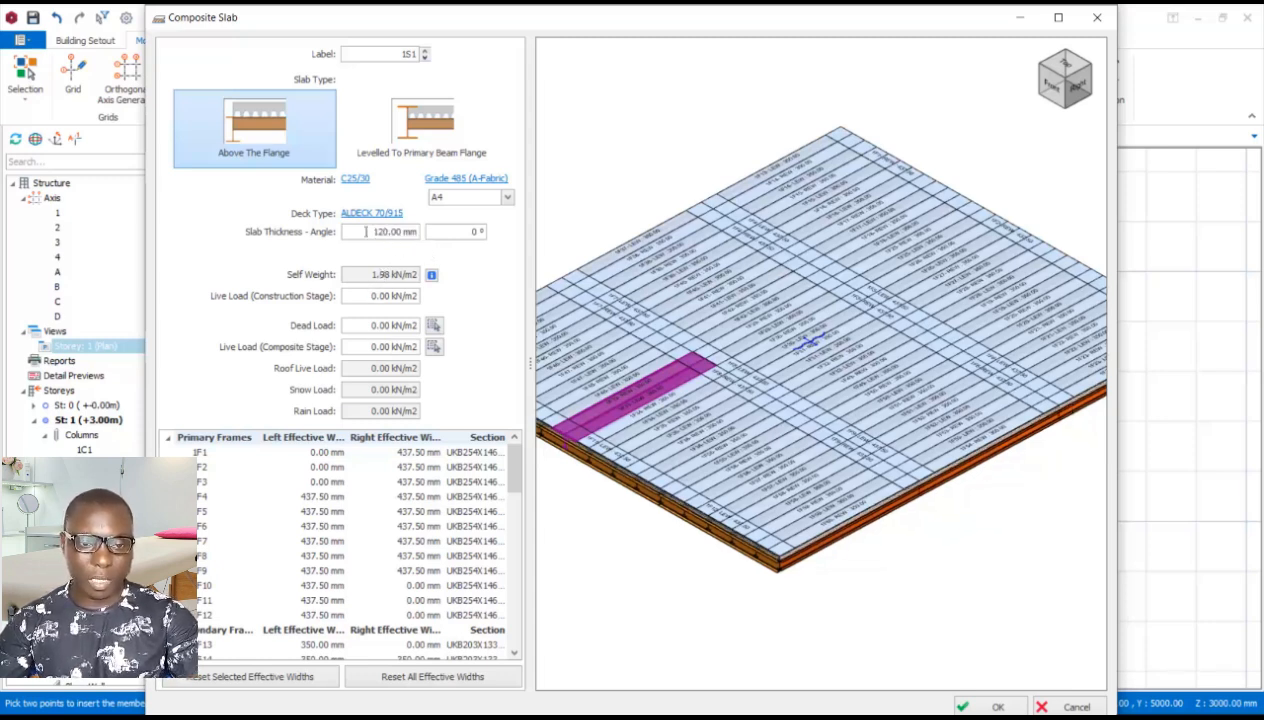
pyautogui.moveTo(368, 231); pyautogui.dragTo(419, 243)
pyautogui.write('150')
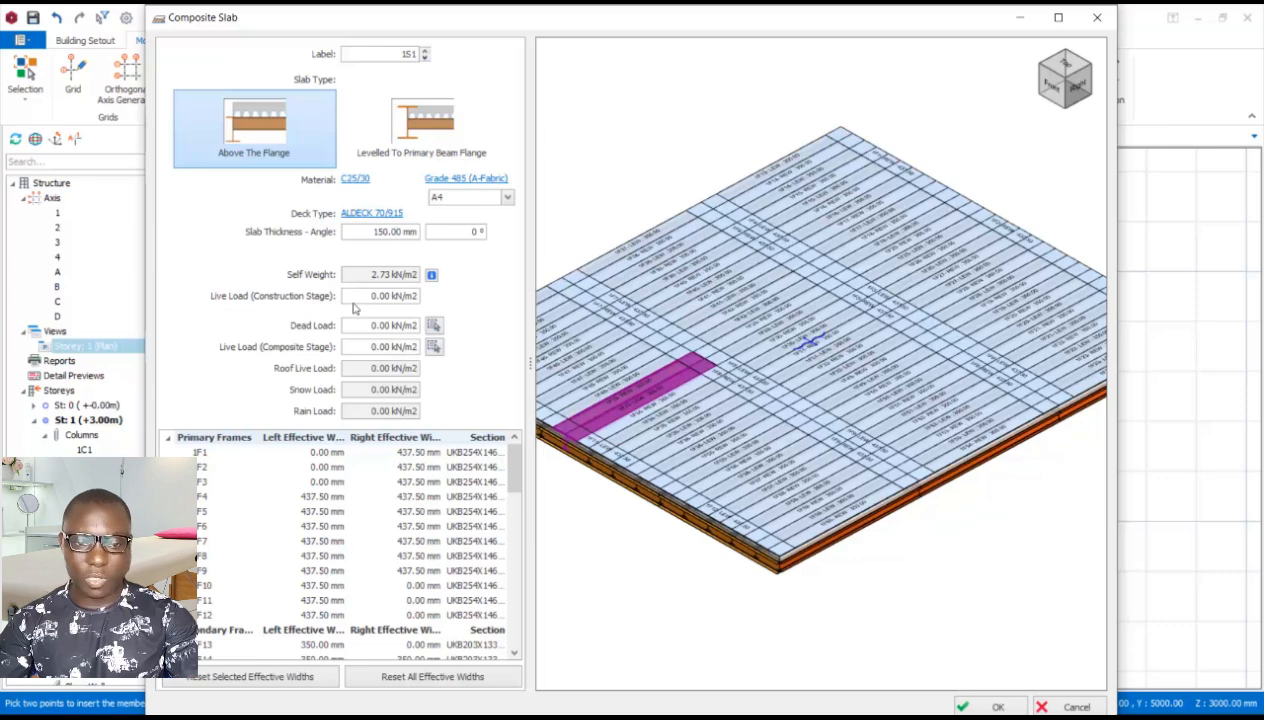
# Set the construction stage live load to 0.02 kN/m2 and assign the predefined Room dead load
pyautogui.scroll(-2, 740, 463)
pyautogui.scroll(2, 755, 444)
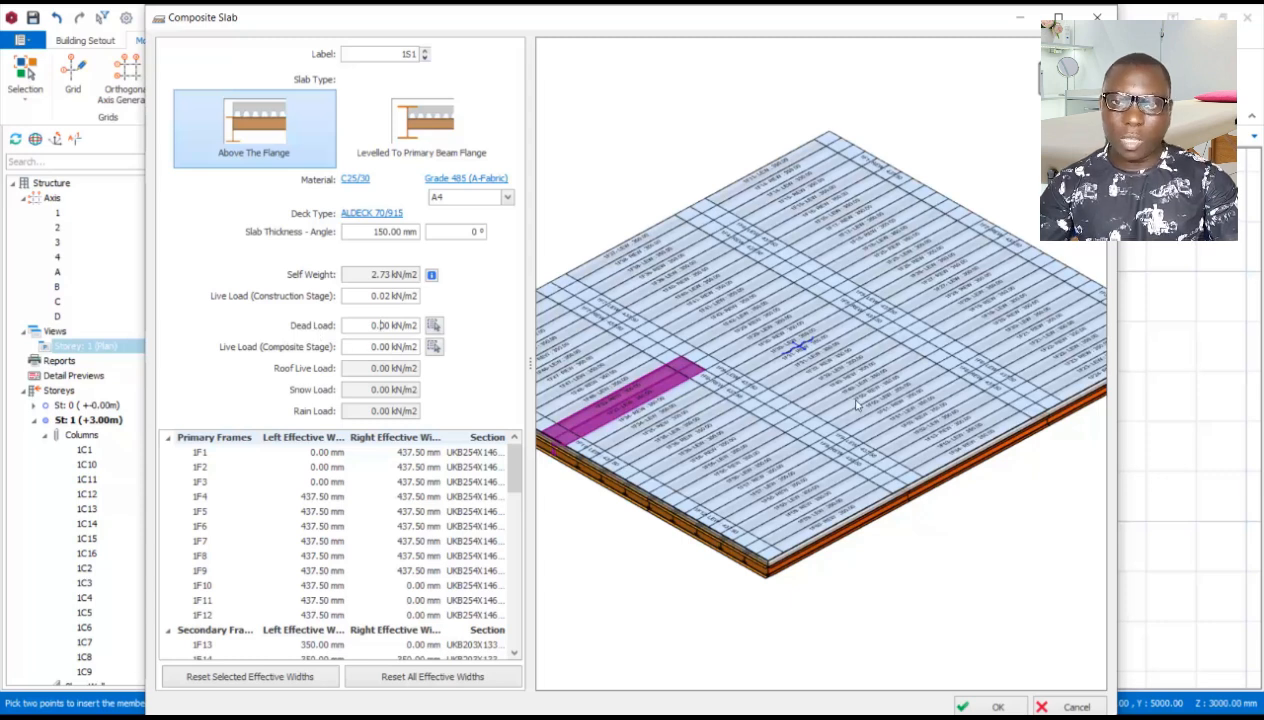
pyautogui.click(433, 327)
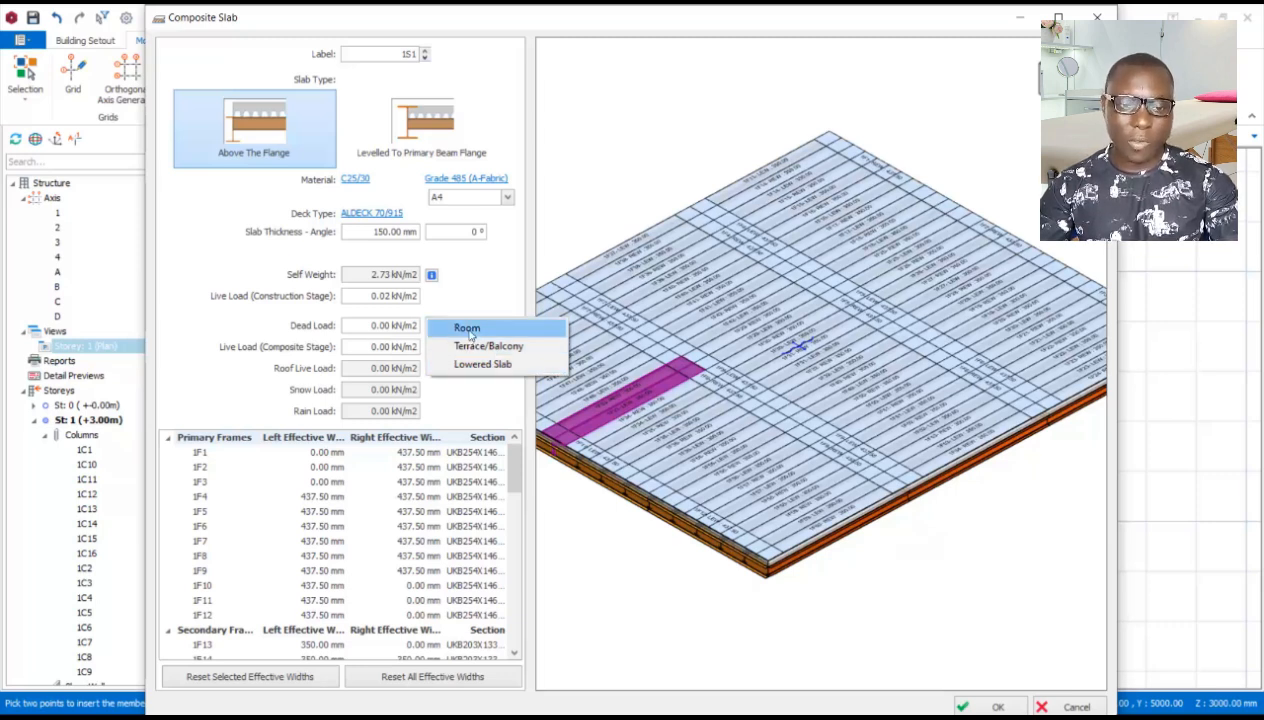
pyautogui.click(469, 333)
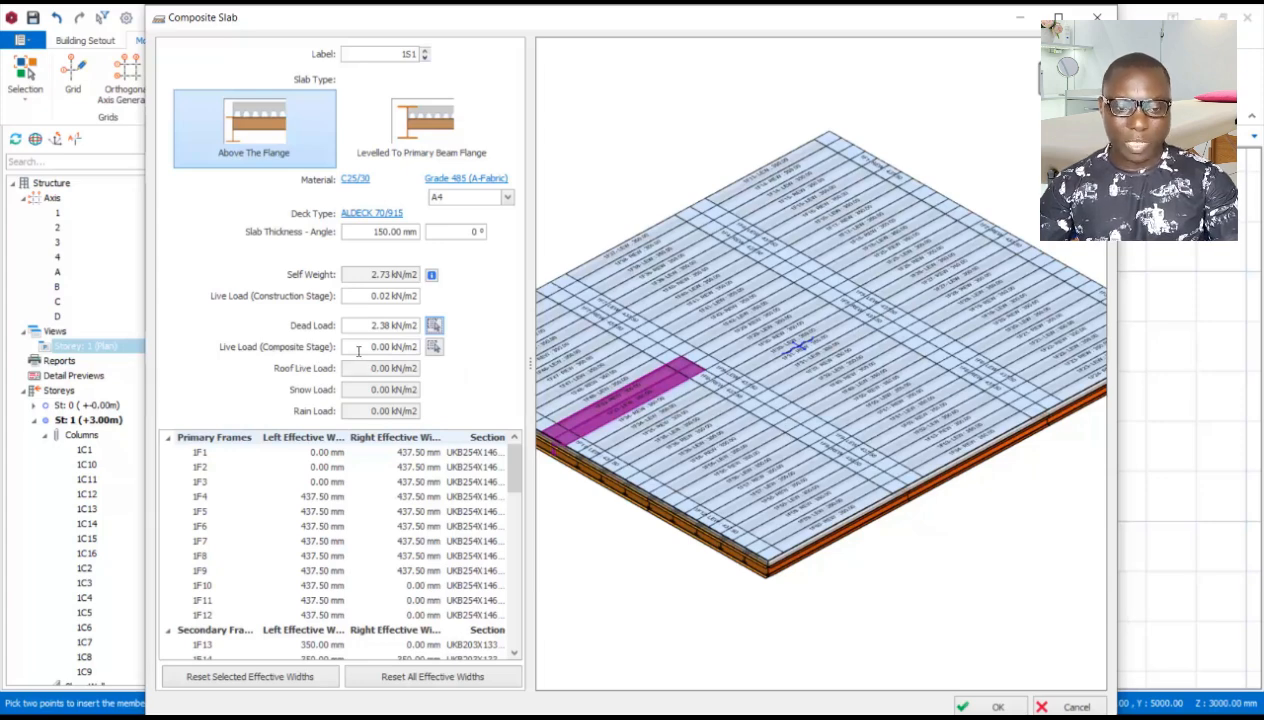
# Assign the General domestic use live load for the composite stage and check the whole slab in the preview
pyautogui.click(433, 346)
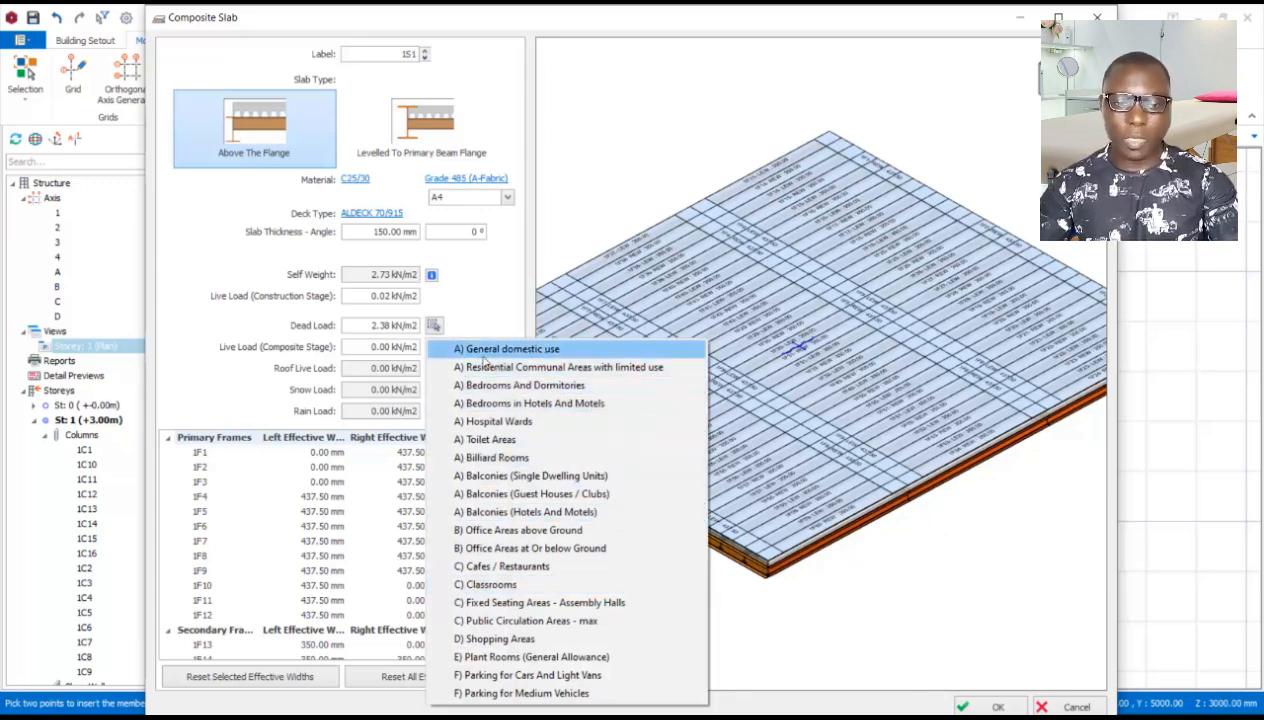
pyautogui.click(512, 349)
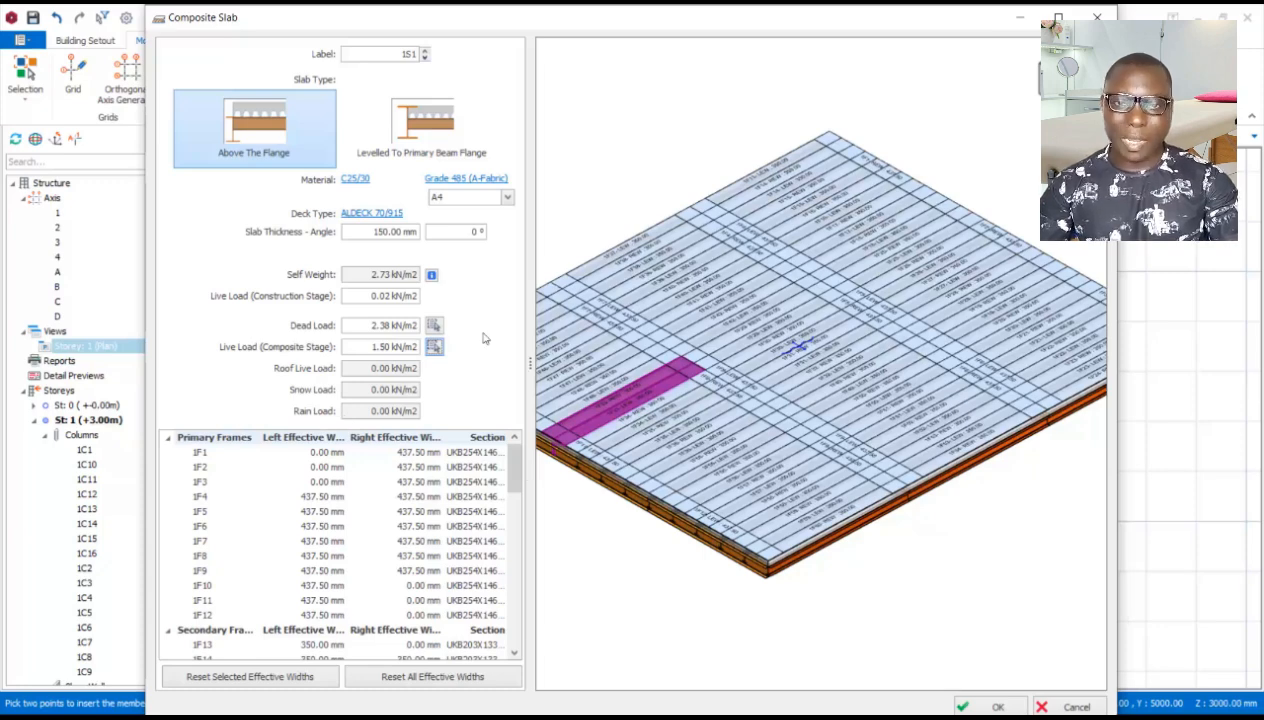
pyautogui.scroll(-5, 834, 411)
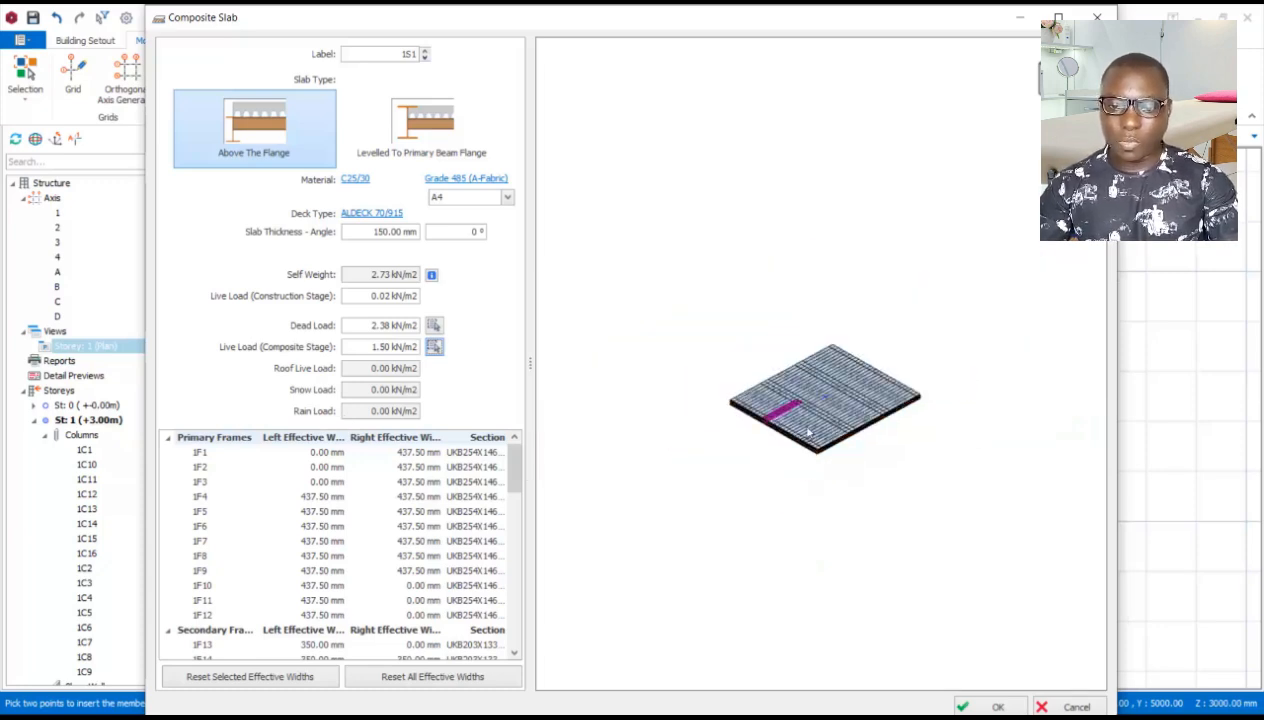
pyautogui.scroll(5, 840, 400)
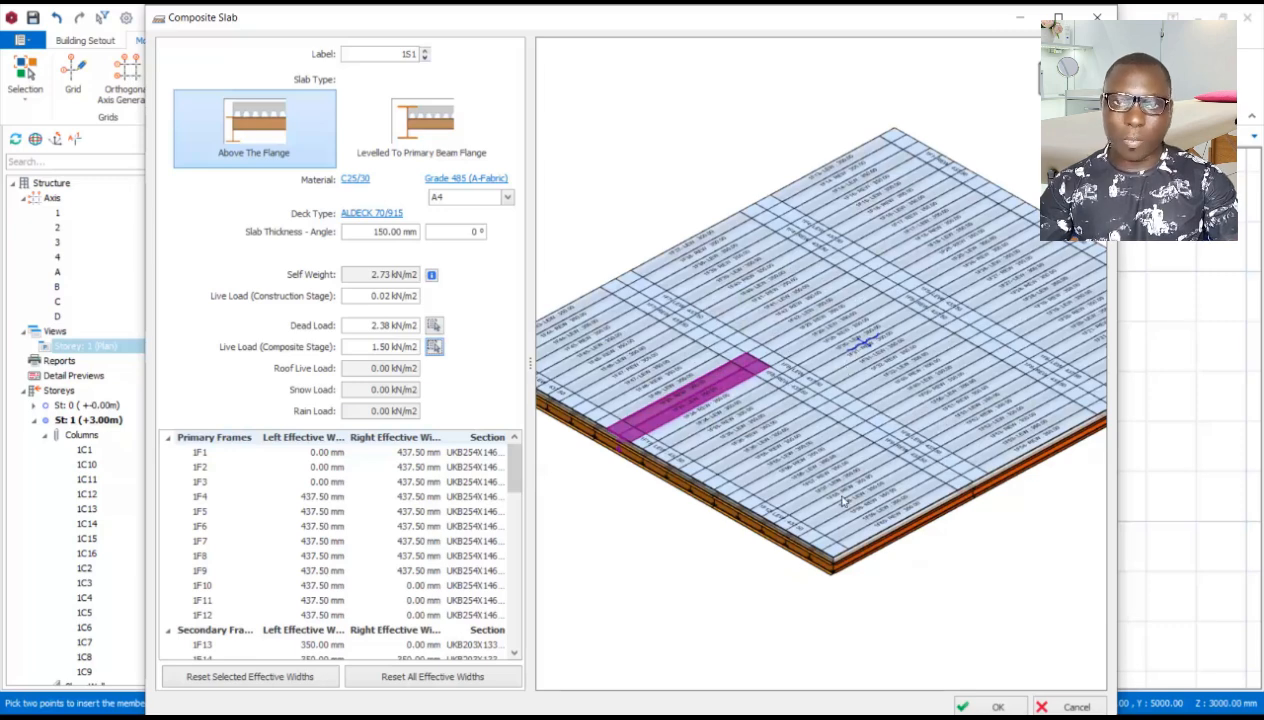
# Examine the slab preview and the effective widths listed for the primary and secondary frames
pyautogui.scroll(5, 896, 460)
pyautogui.scroll(-5, 884, 453)
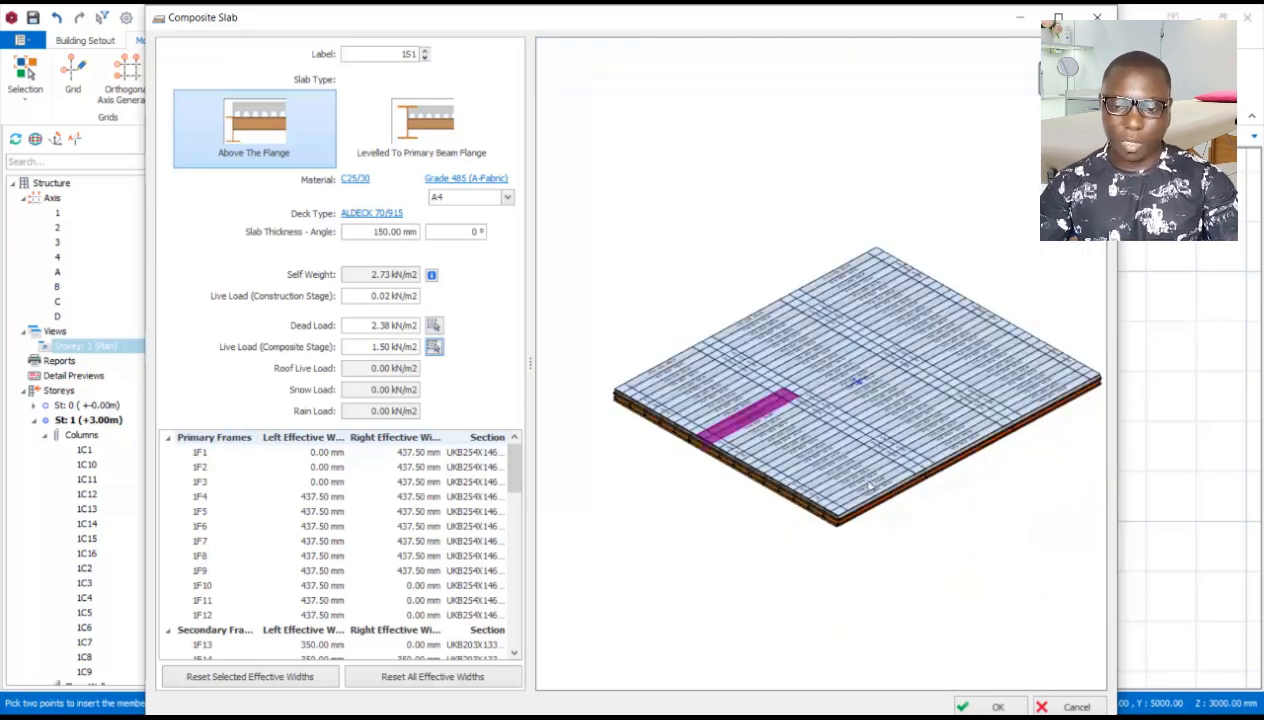
pyautogui.scroll(2, 880, 460)
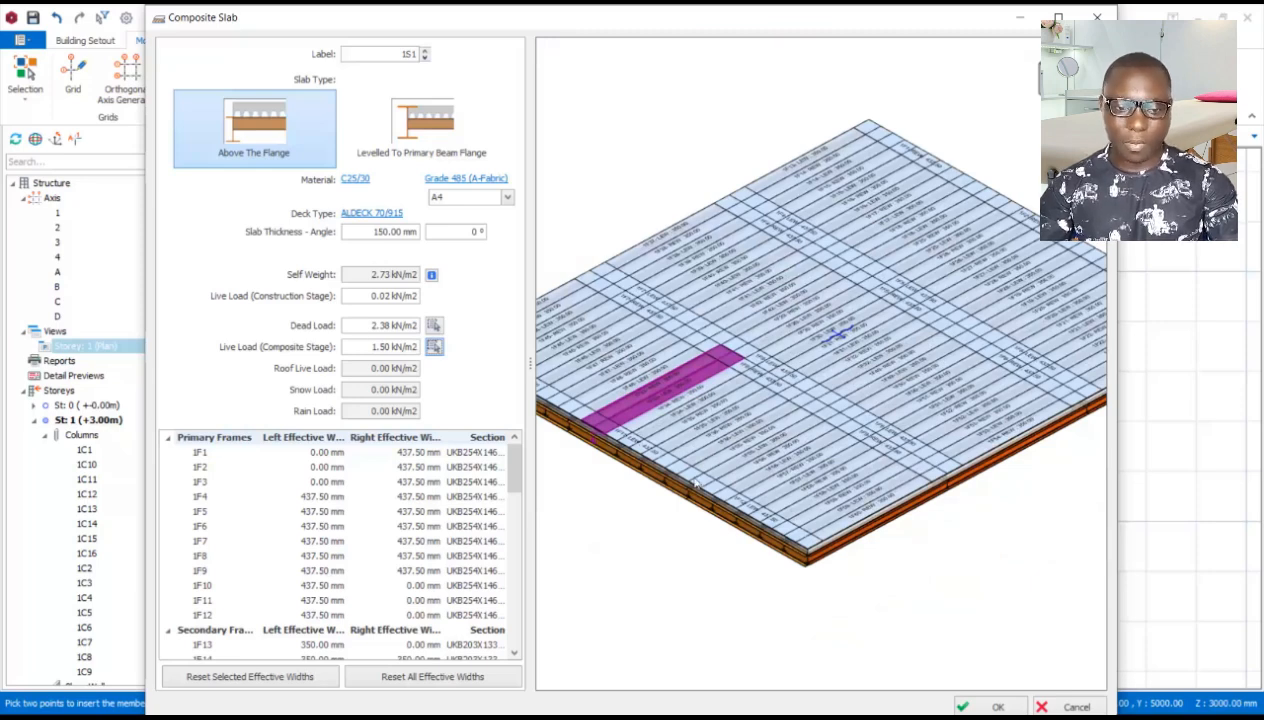
pyautogui.scroll(-4, 508, 495)
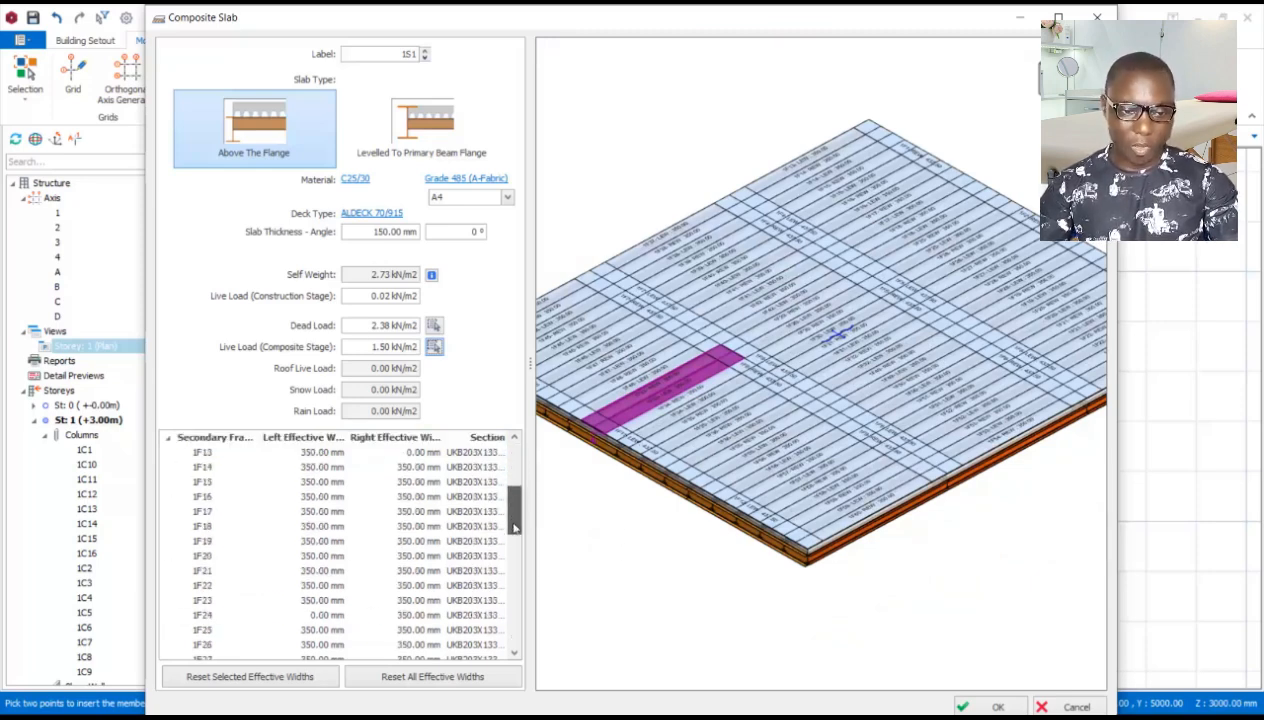
pyautogui.scroll(4, 508, 495)
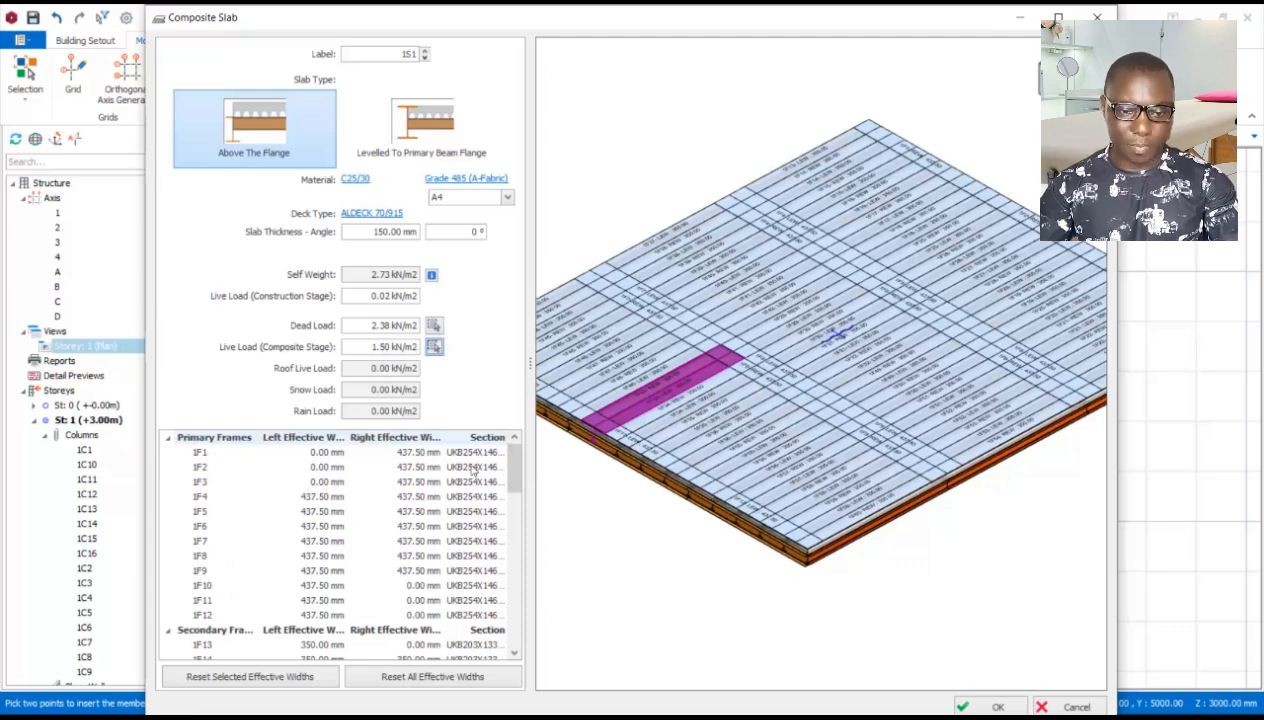
# Inspect the steel section dimensions of primary frame 1F1 and close its section definition
pyautogui.doubleClick(479, 455)
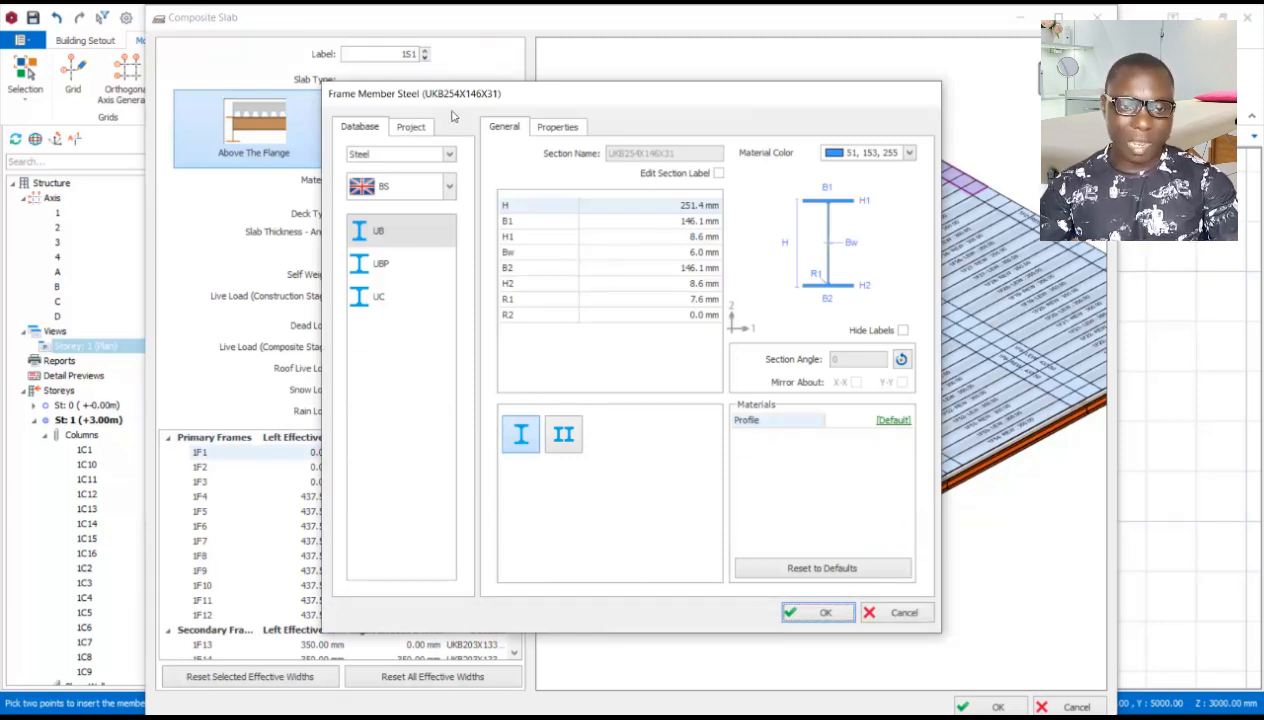
pyautogui.moveTo(543, 91); pyautogui.dragTo(562, 51)
pyautogui.click(845, 573)
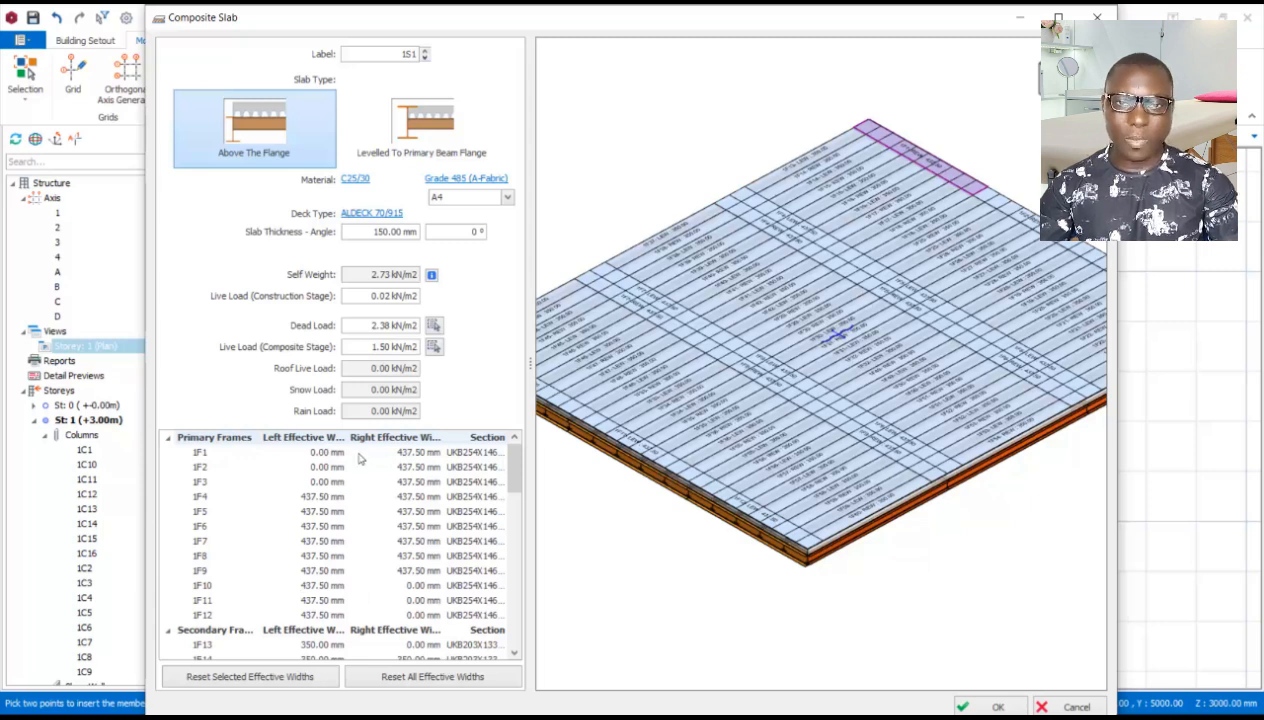
# Check the remaining frames and the whole slab preview, and accept the composite slab definition
pyautogui.scroll(-2, 293, 633)
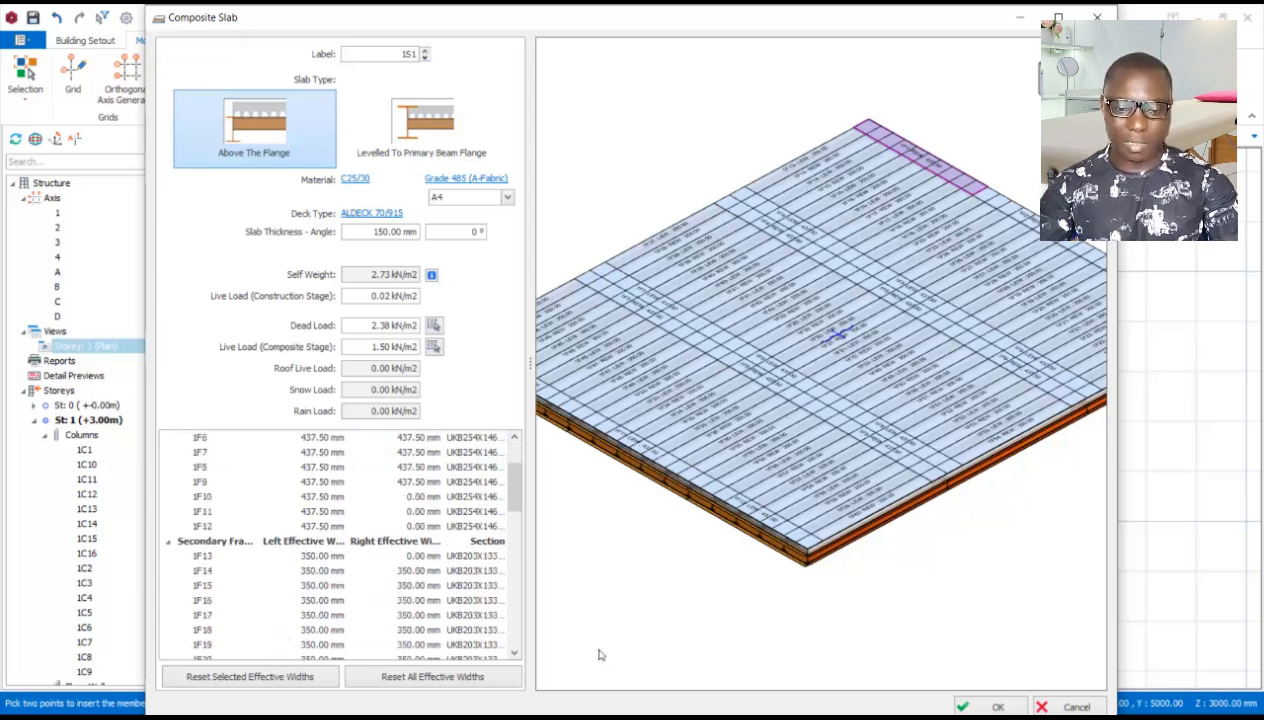
pyautogui.scroll(-3, 737, 452)
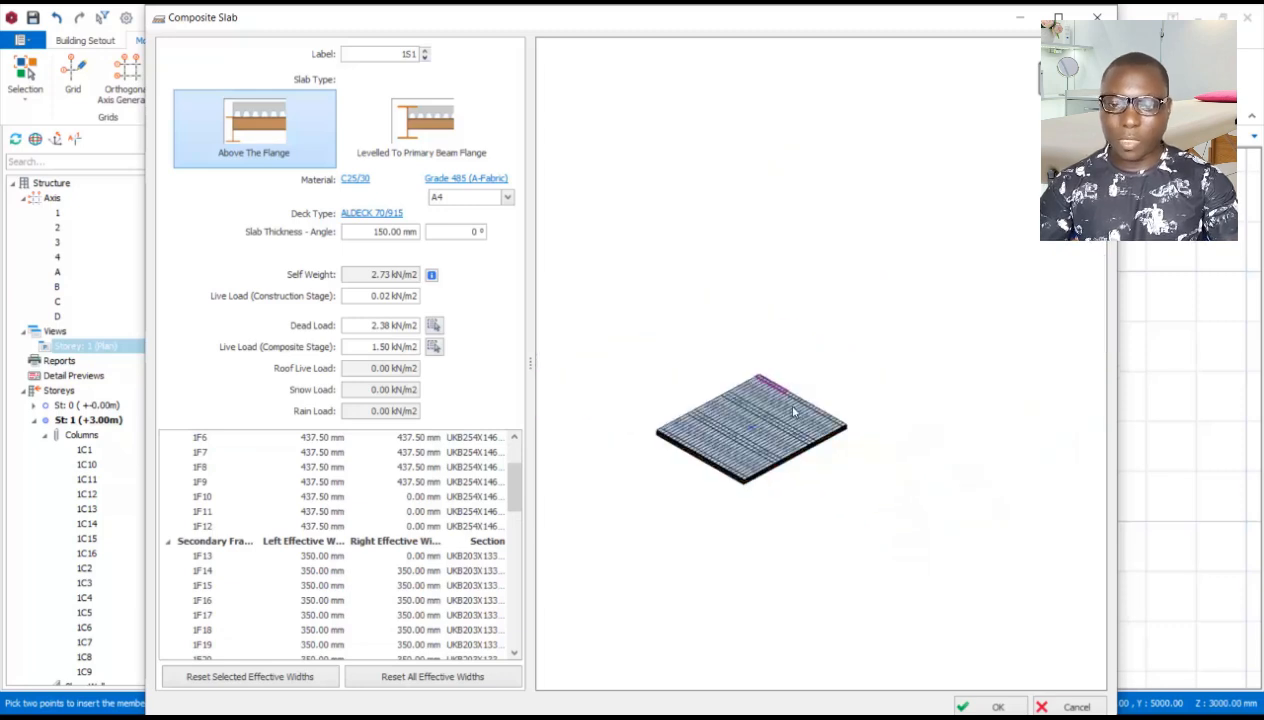
pyautogui.scroll(2, 786, 410)
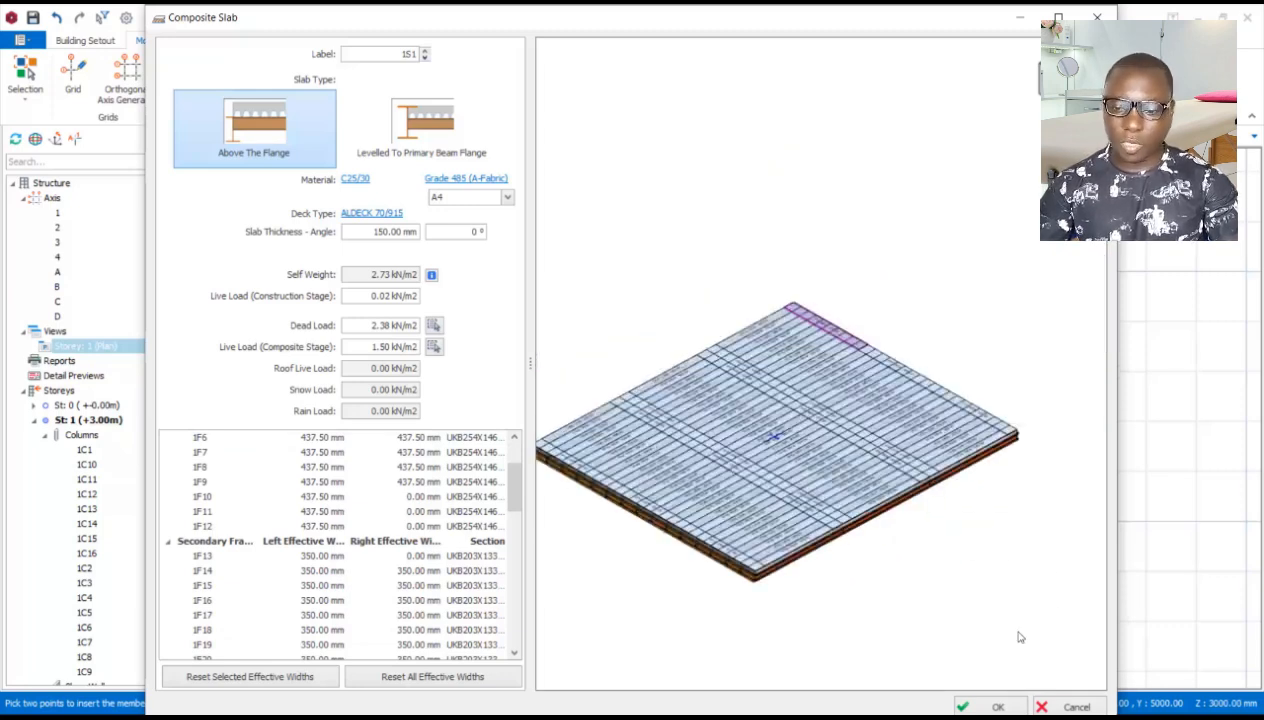
pyautogui.click(997, 707)
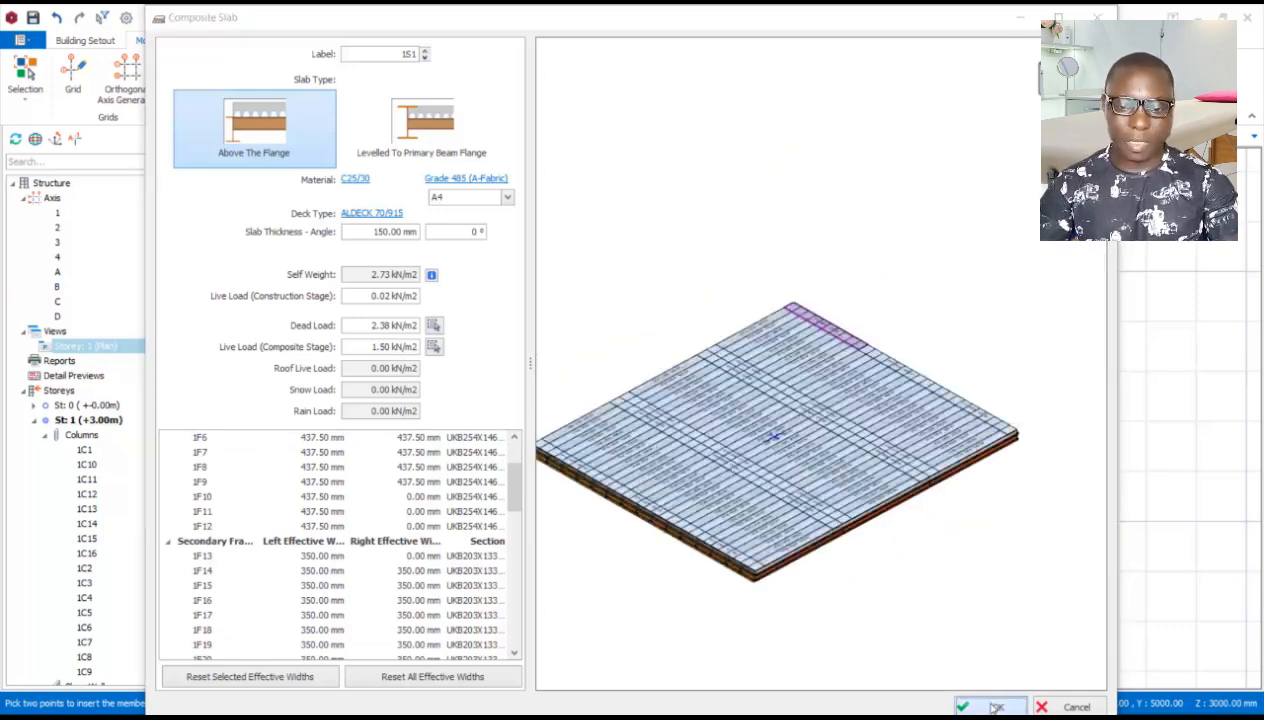
# Deselect the composite slab and examine its label, span symbol and extent over the beams in the Storey 1 plan
pyautogui.scroll(-2, 790, 527)
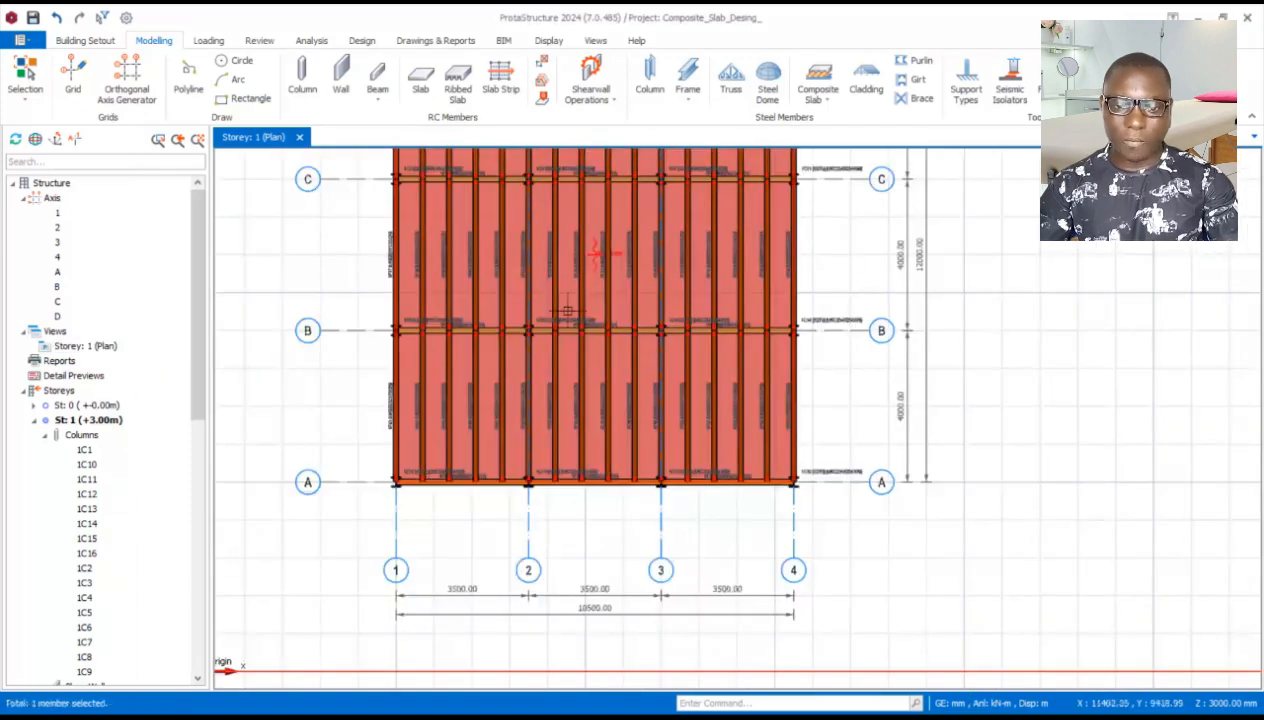
pyautogui.scroll(-1, 560, 402)
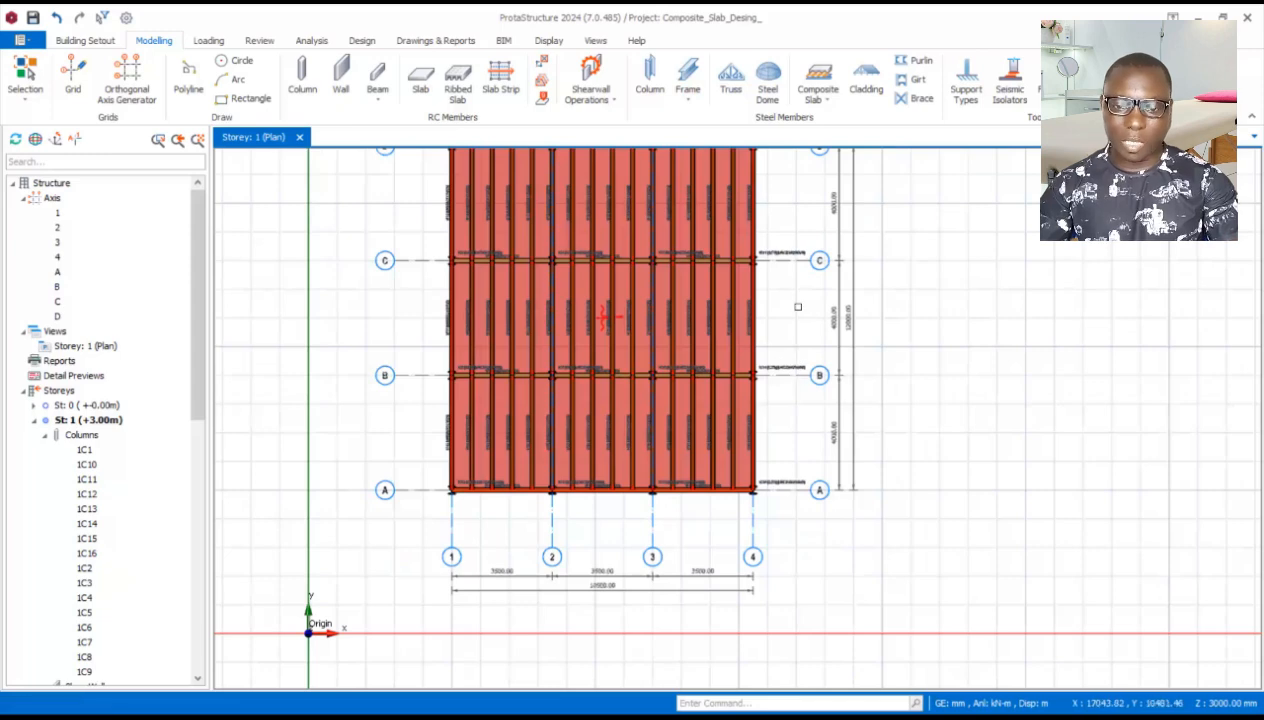
pyautogui.click(789, 303)
pyautogui.scroll(3, 607, 316)
pyautogui.scroll(3, 610, 332)
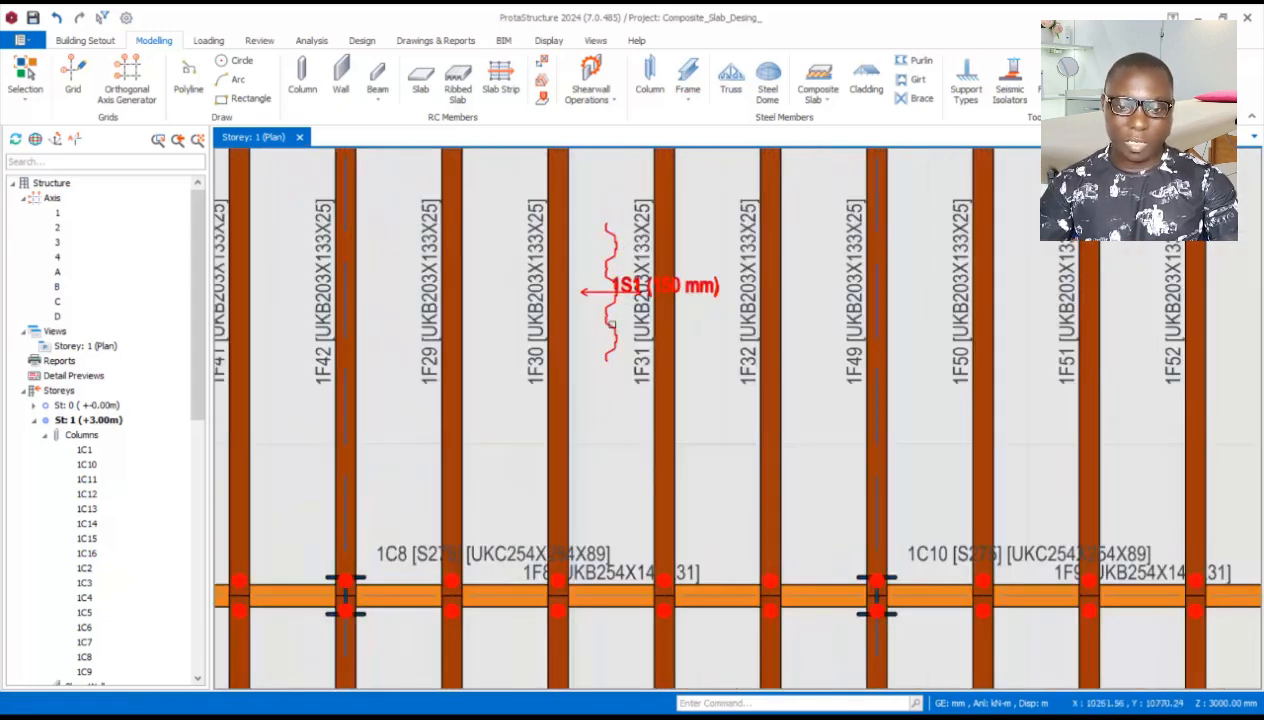
pyautogui.scroll(-2, 610, 318)
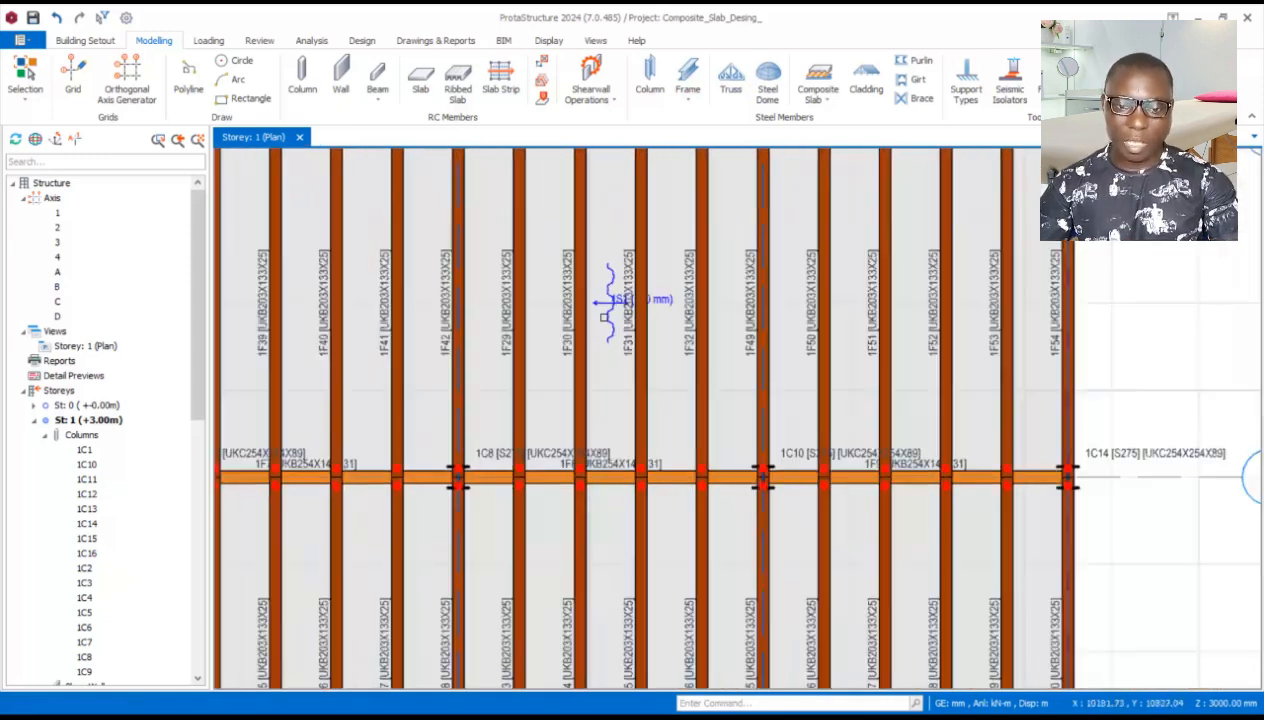
pyautogui.scroll(-4, 575, 313)
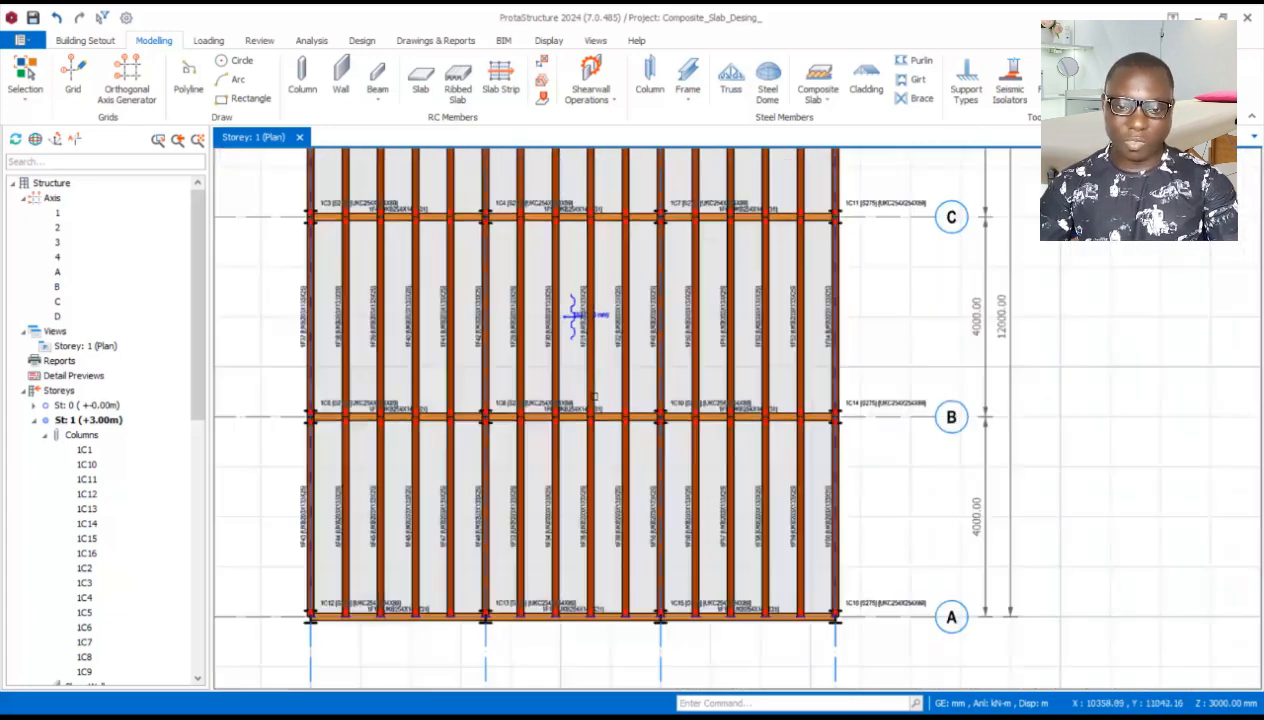
pyautogui.scroll(2, 592, 355)
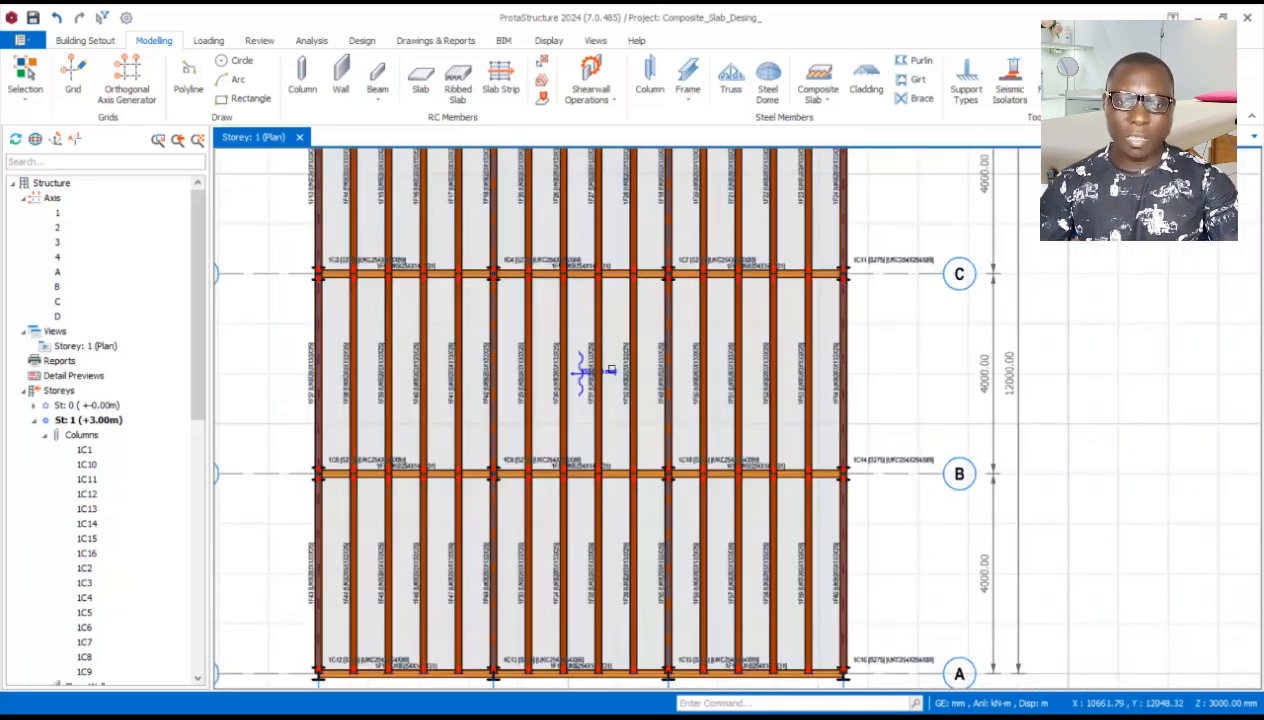
pyautogui.scroll(-3, 600, 385)
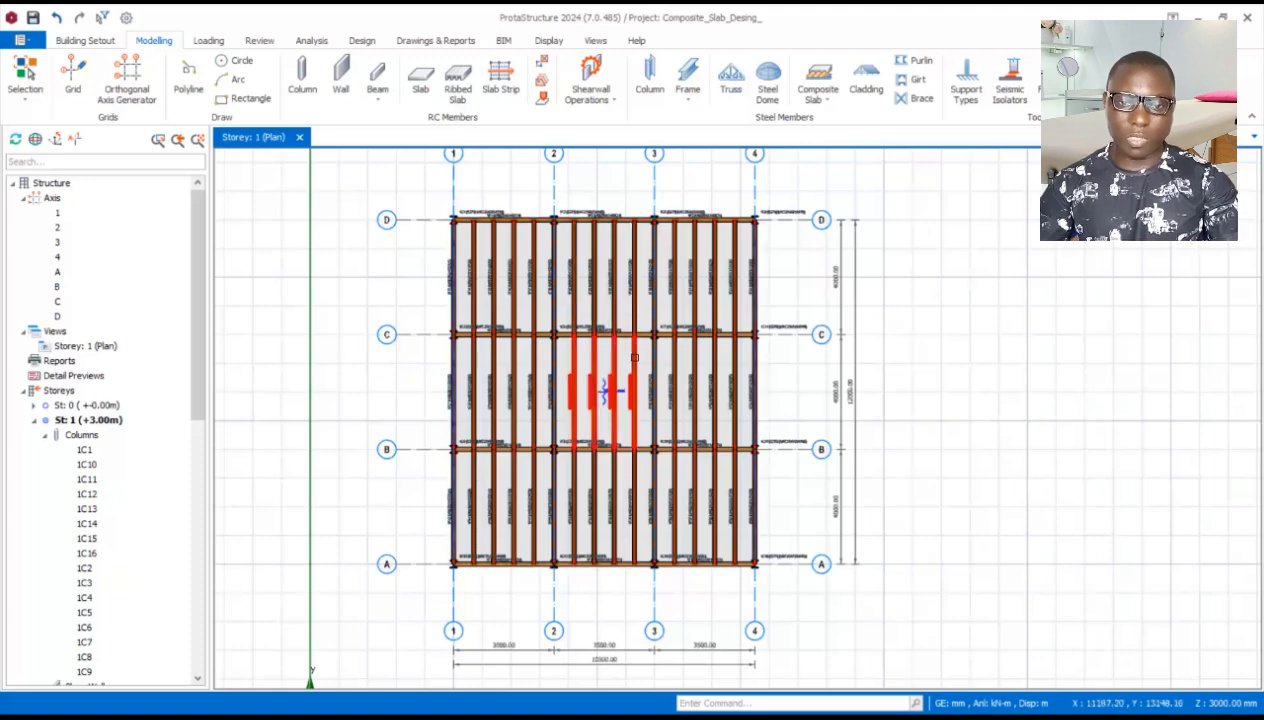
pyautogui.scroll(1, 597, 400)
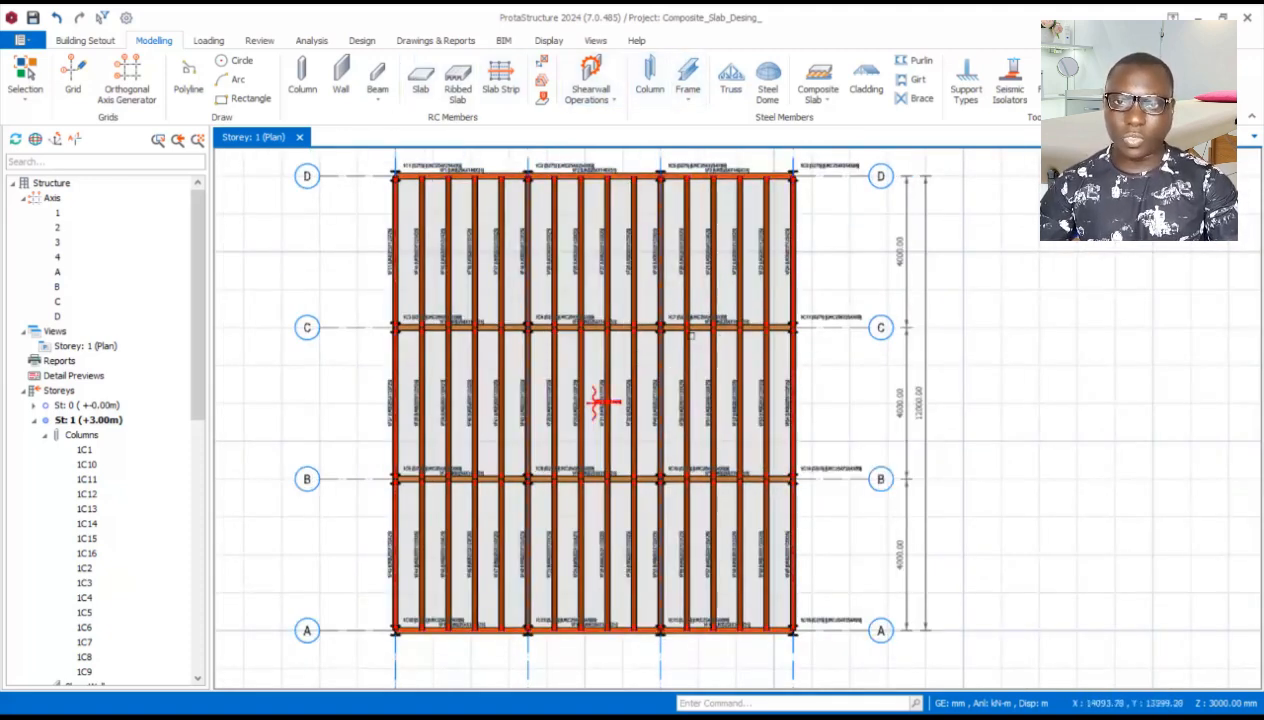
pyautogui.scroll(-2, 600, 402)
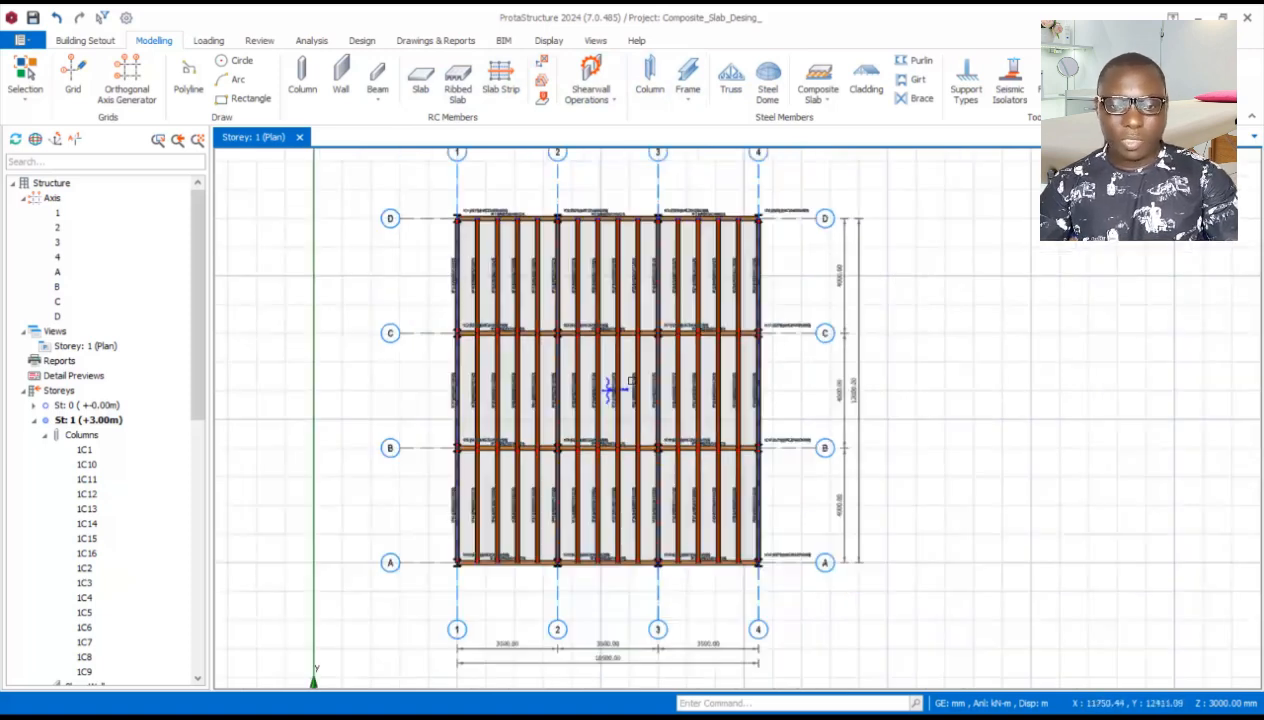
# Change the Storey 1 plan to a 3D view and inspect the slab on the steel frame
pyautogui.rightClick(96, 346)
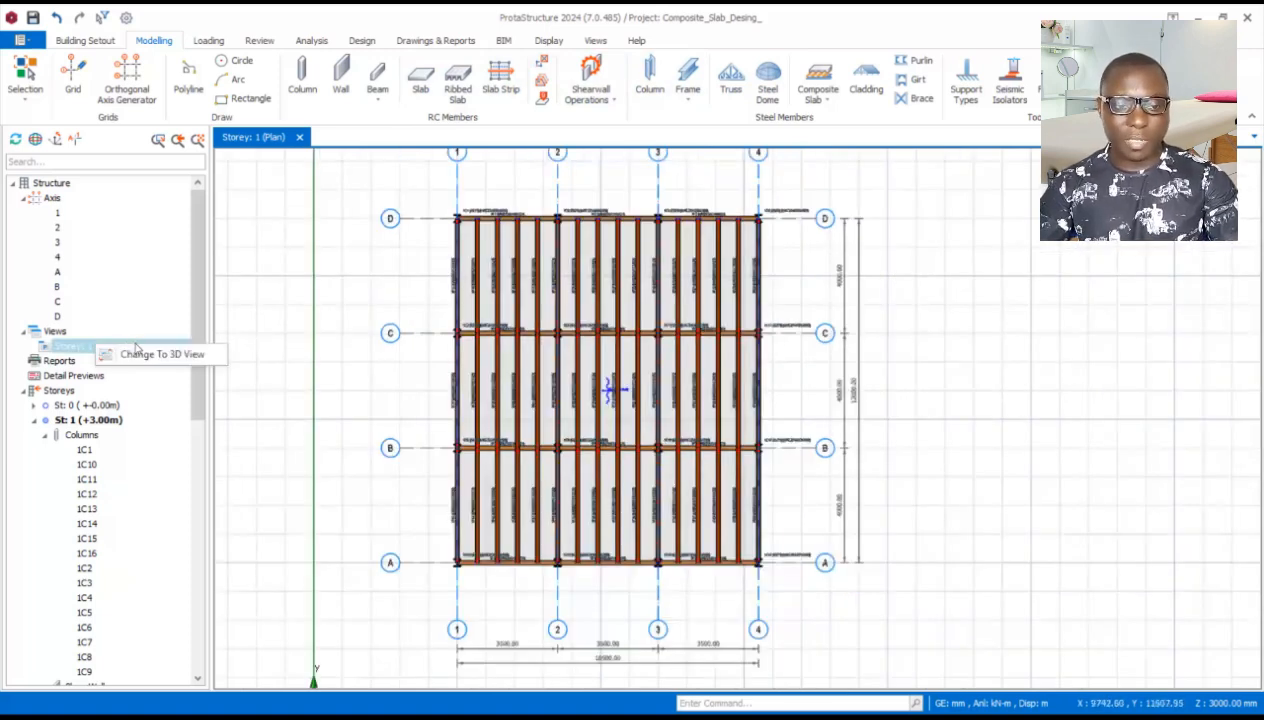
pyautogui.click(141, 356)
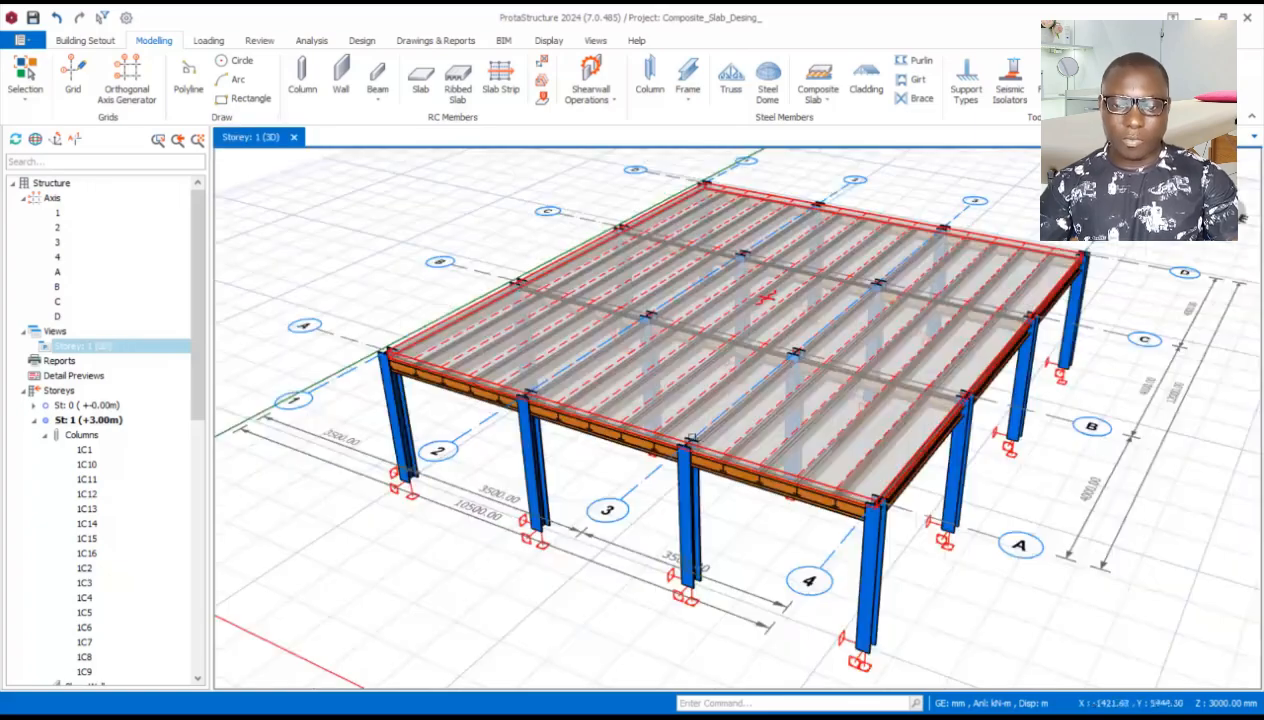
pyautogui.moveTo(709, 452); pyautogui.dragTo(731, 200, button='middle')
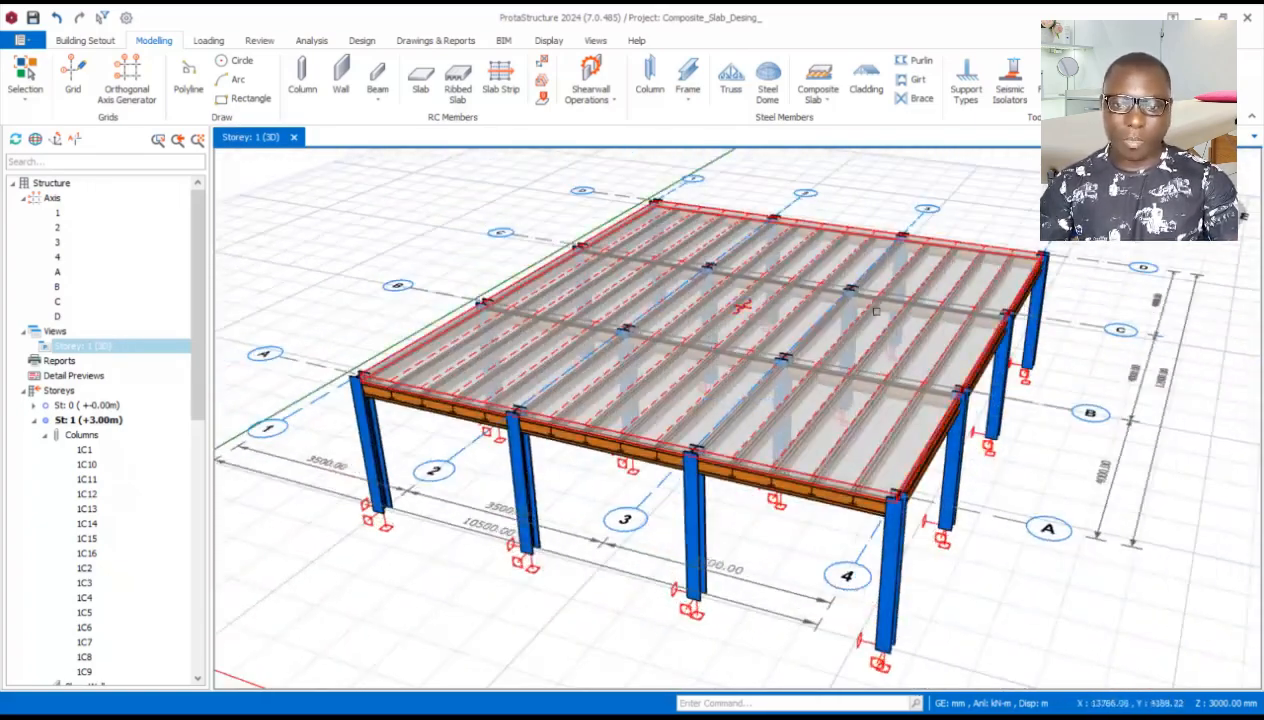
pyautogui.scroll(-3, 731, 189)
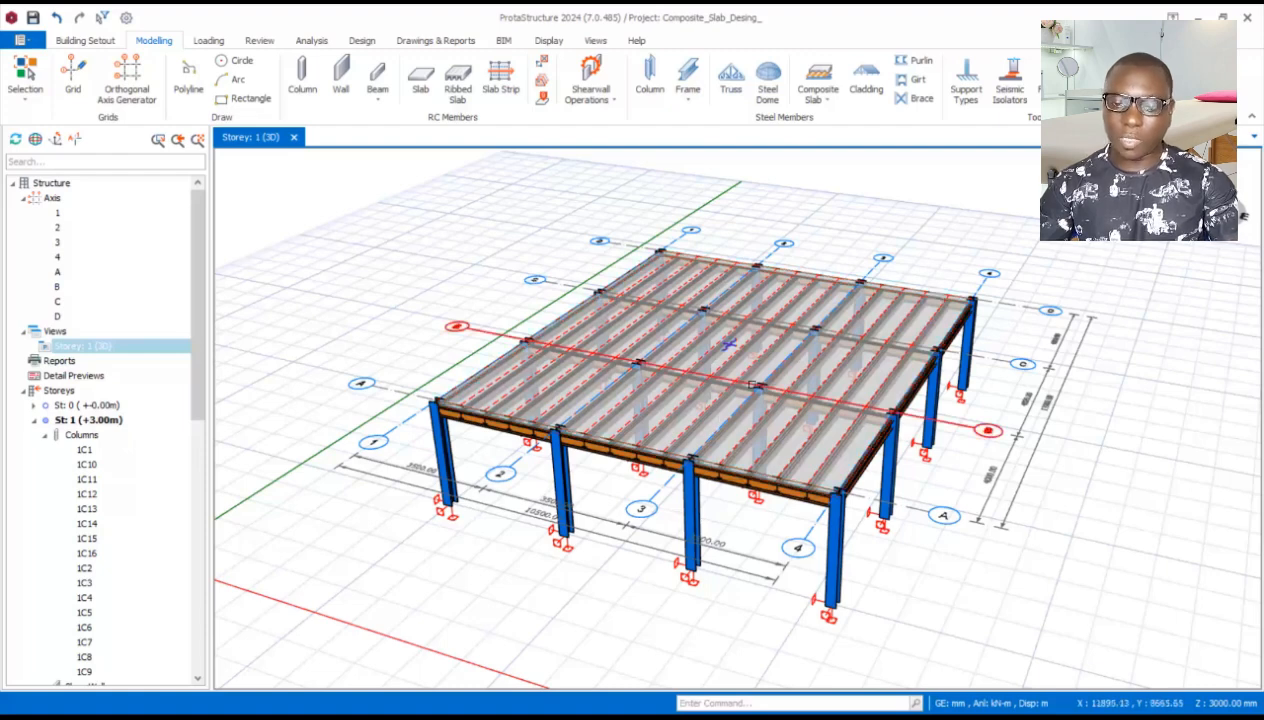
pyautogui.scroll(1, 728, 342)
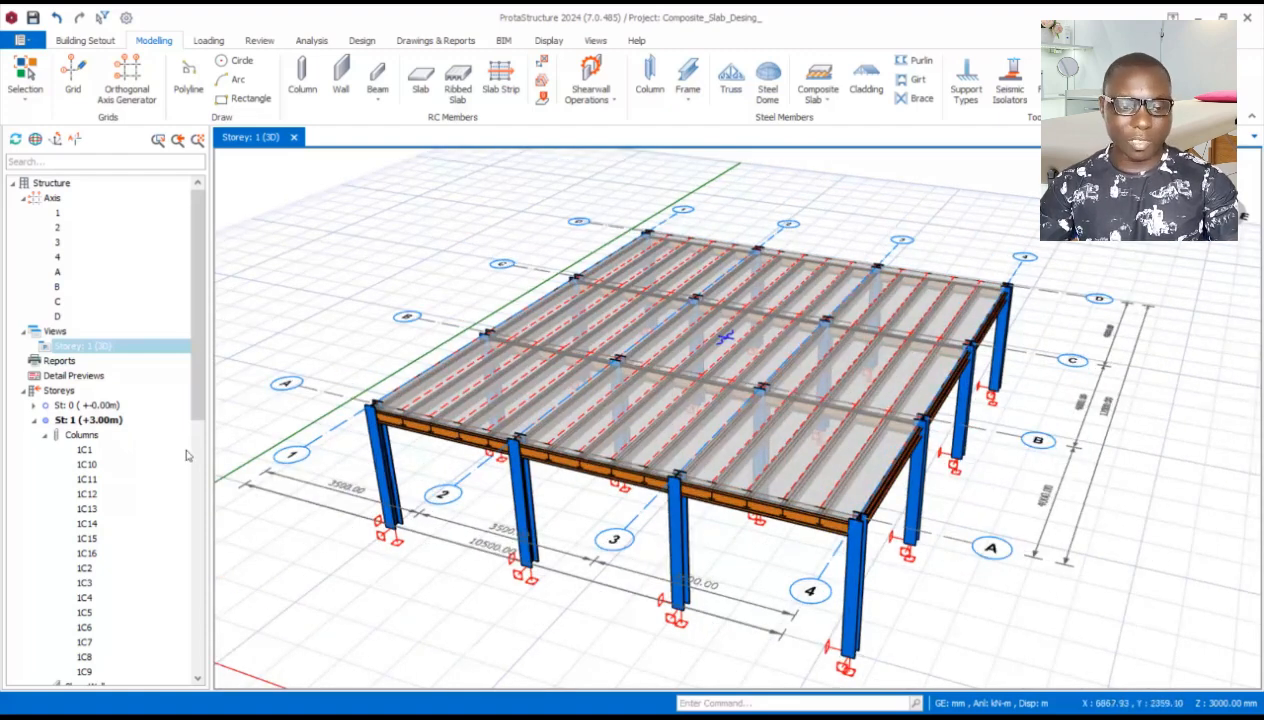
# Collapse the Storey 1 column list to reveal the other member groups, and save the project
pyautogui.click(45, 435)
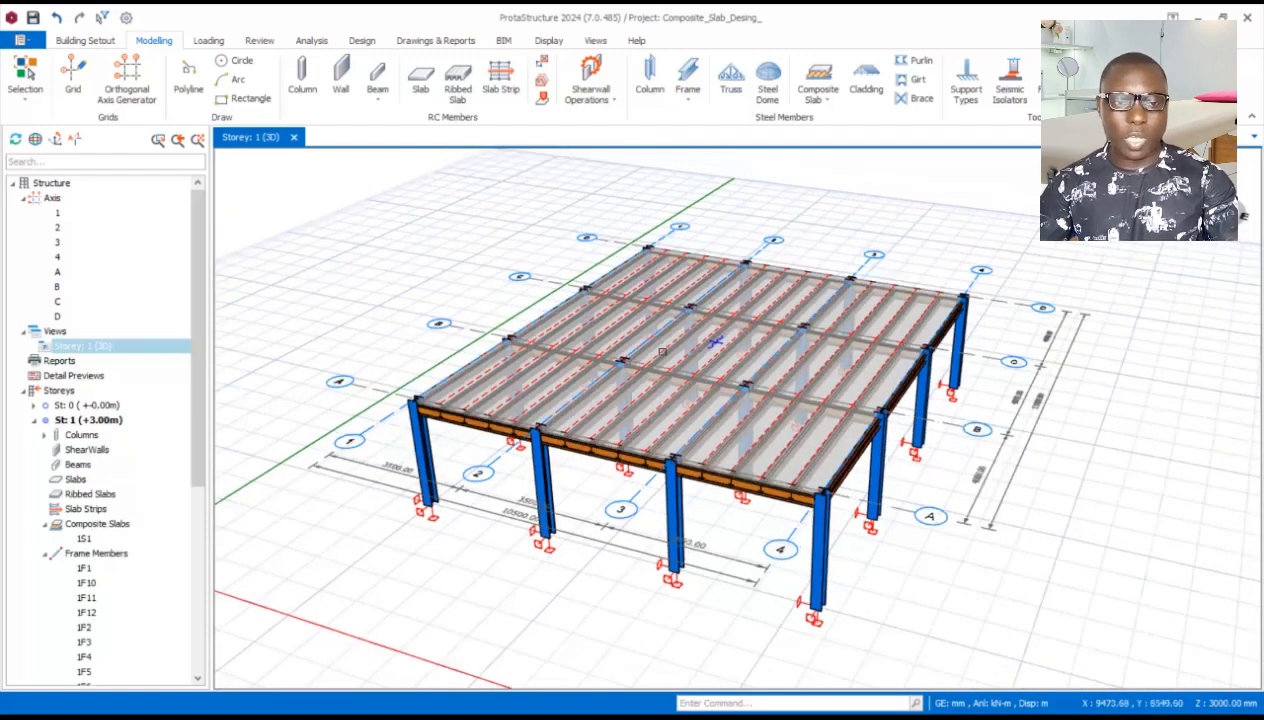
pyautogui.scroll(1, 628, 333)
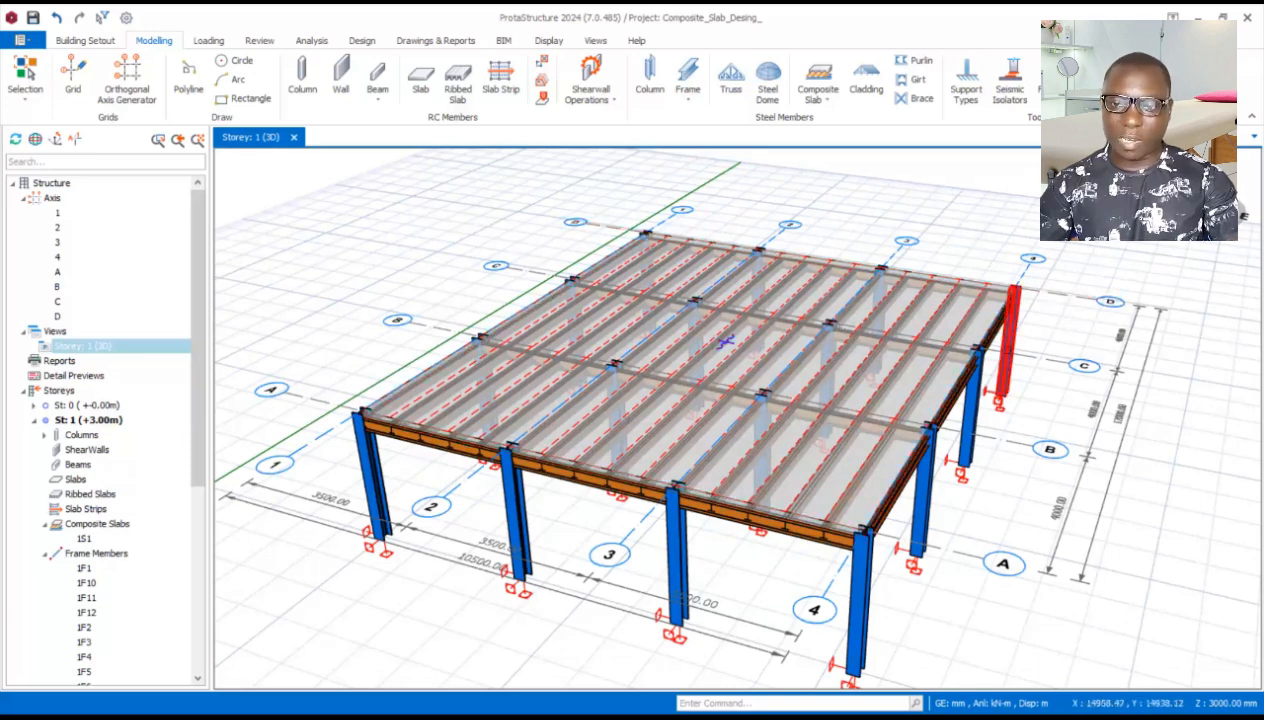
pyautogui.click(33, 18)
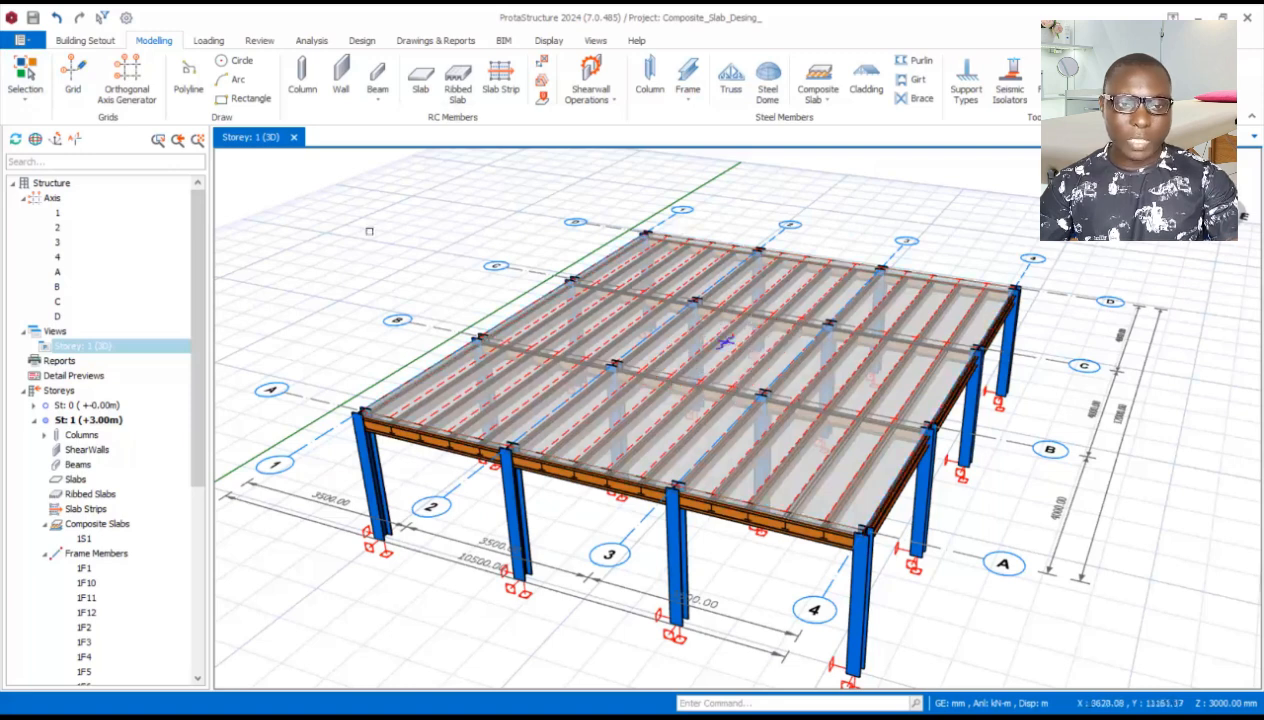
# Run the Building Model Check for all storeys with every check enabled, and close it
pyautogui.click(311, 41)
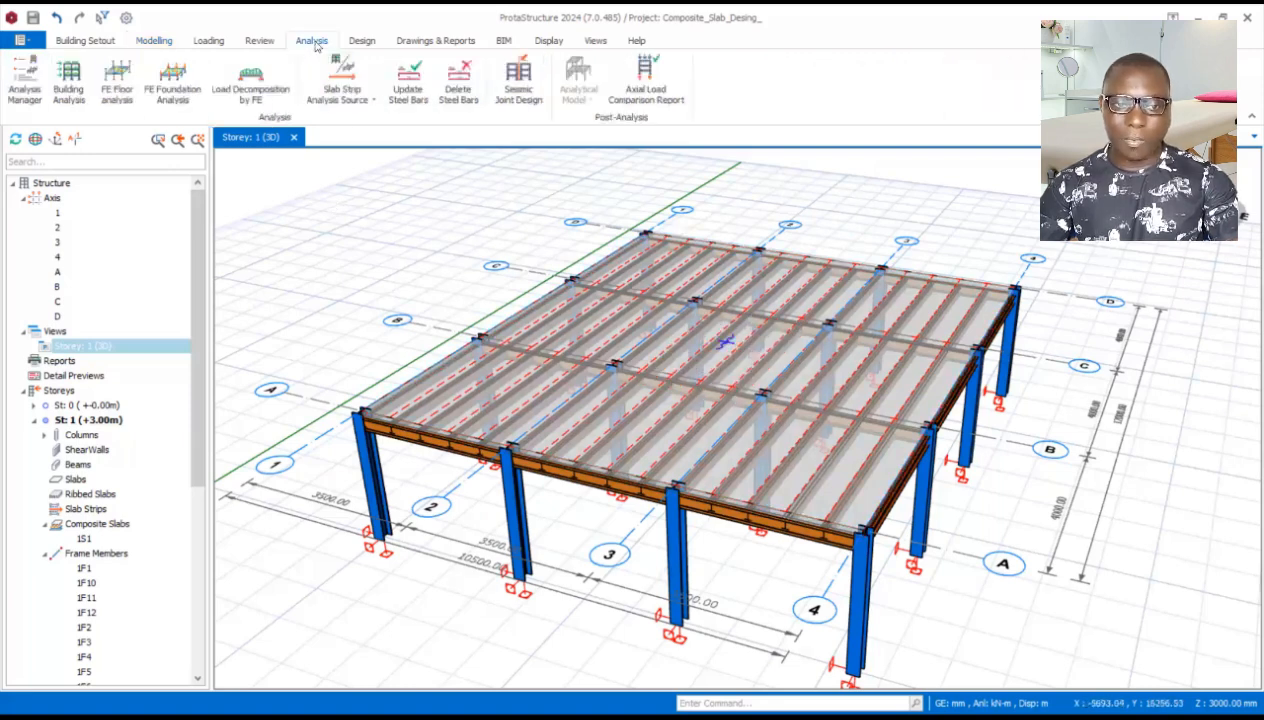
pyautogui.click(70, 88)
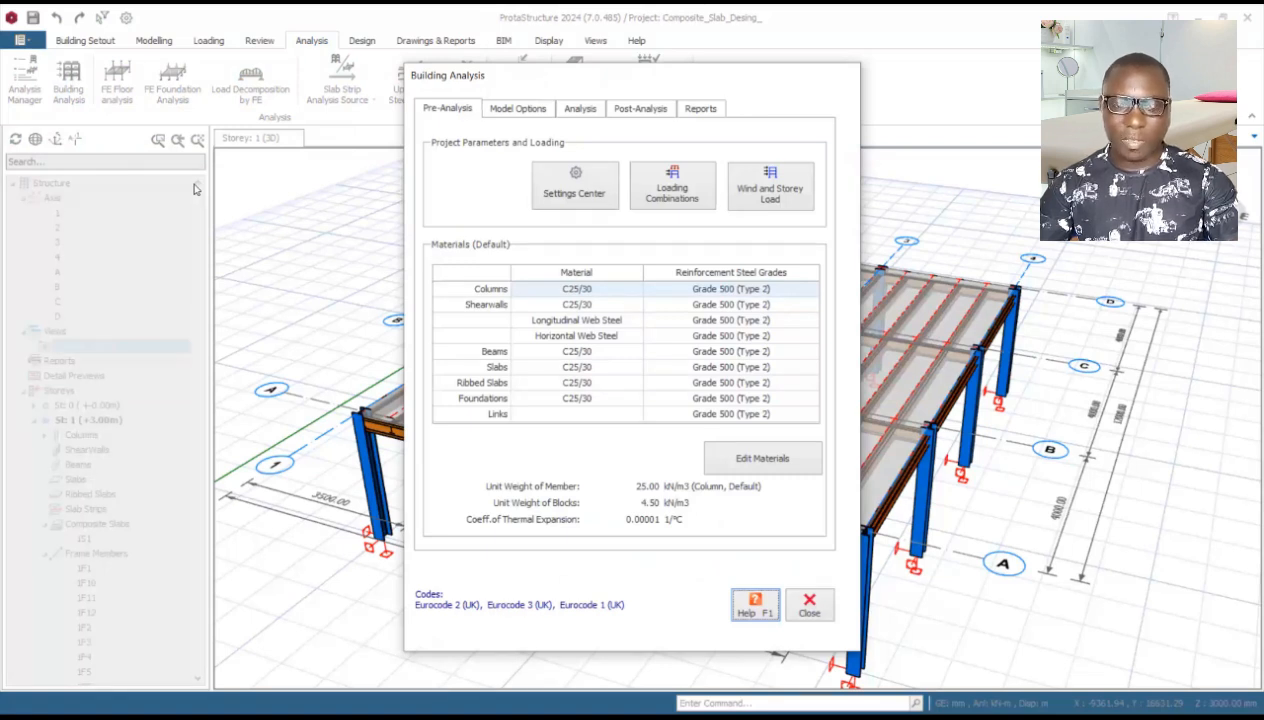
pyautogui.click(584, 110)
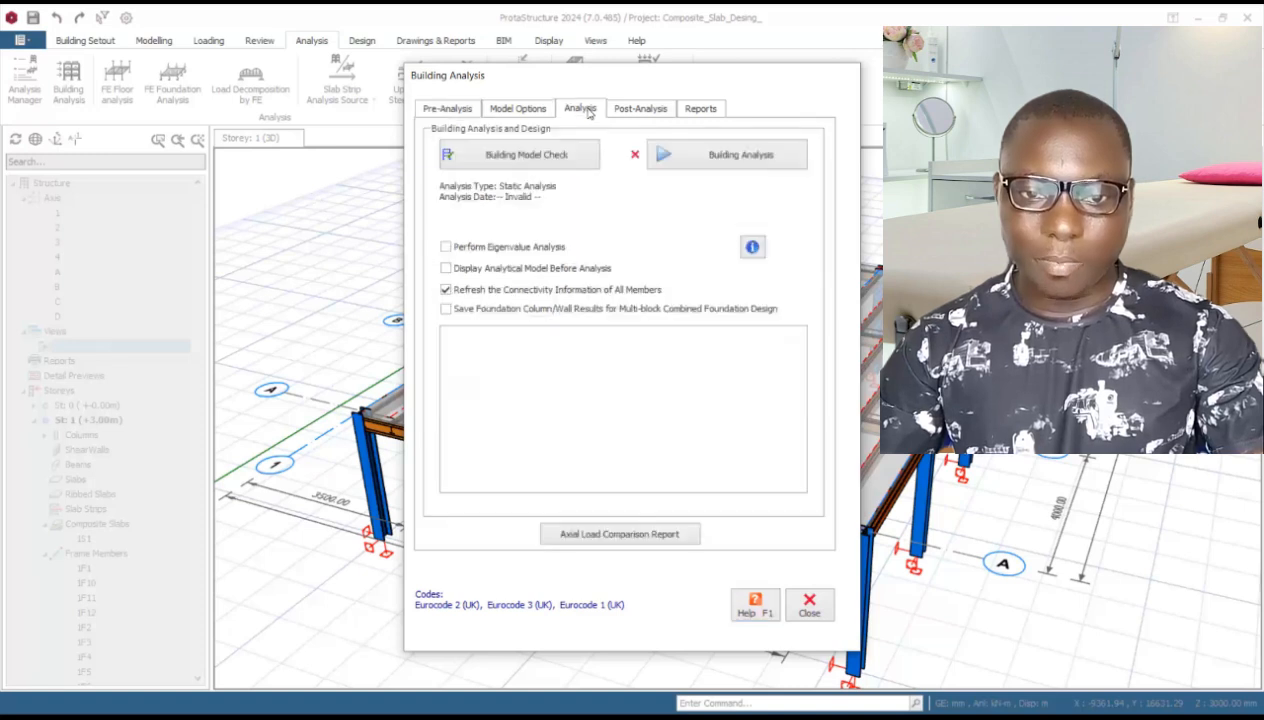
pyautogui.click(513, 160)
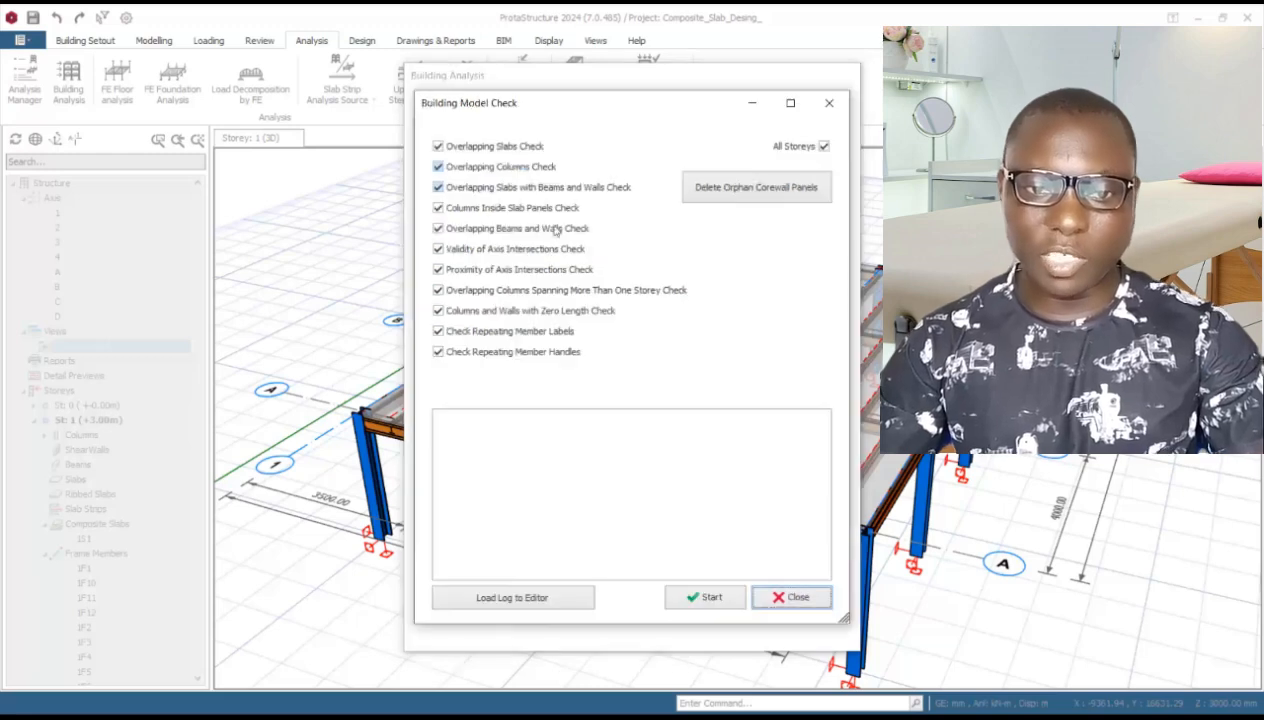
pyautogui.click(712, 603)
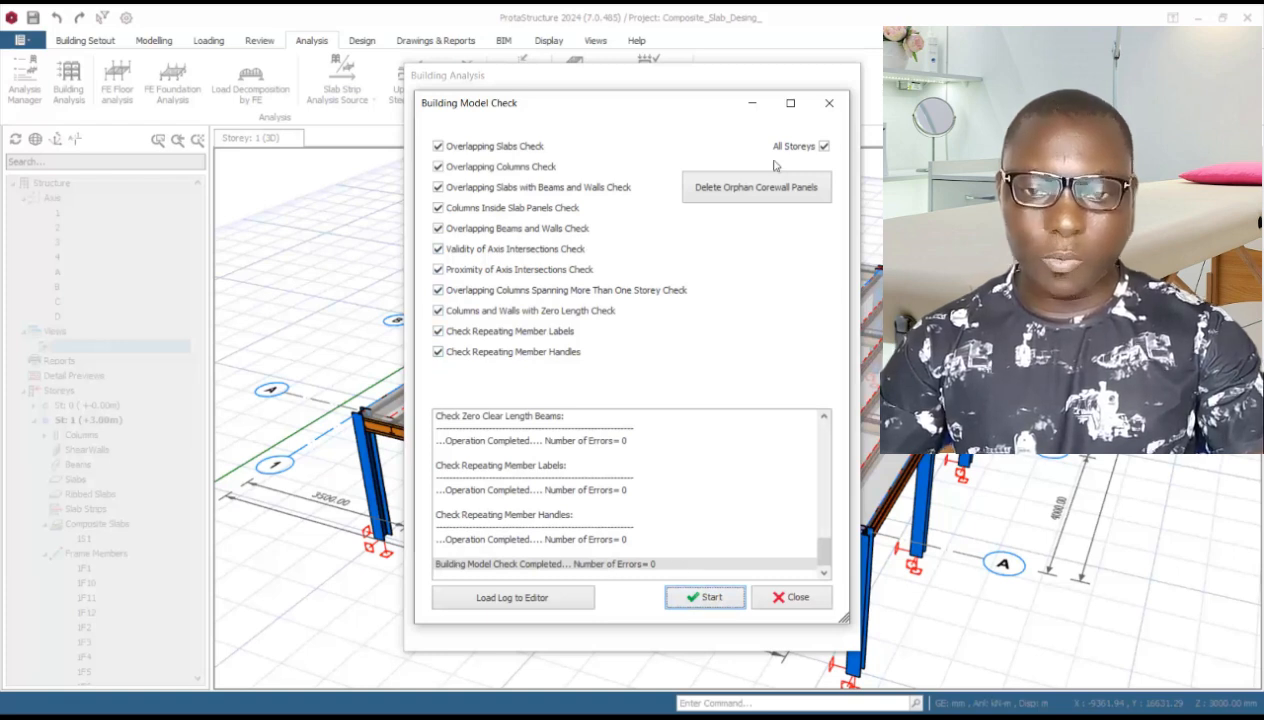
pyautogui.click(829, 103)
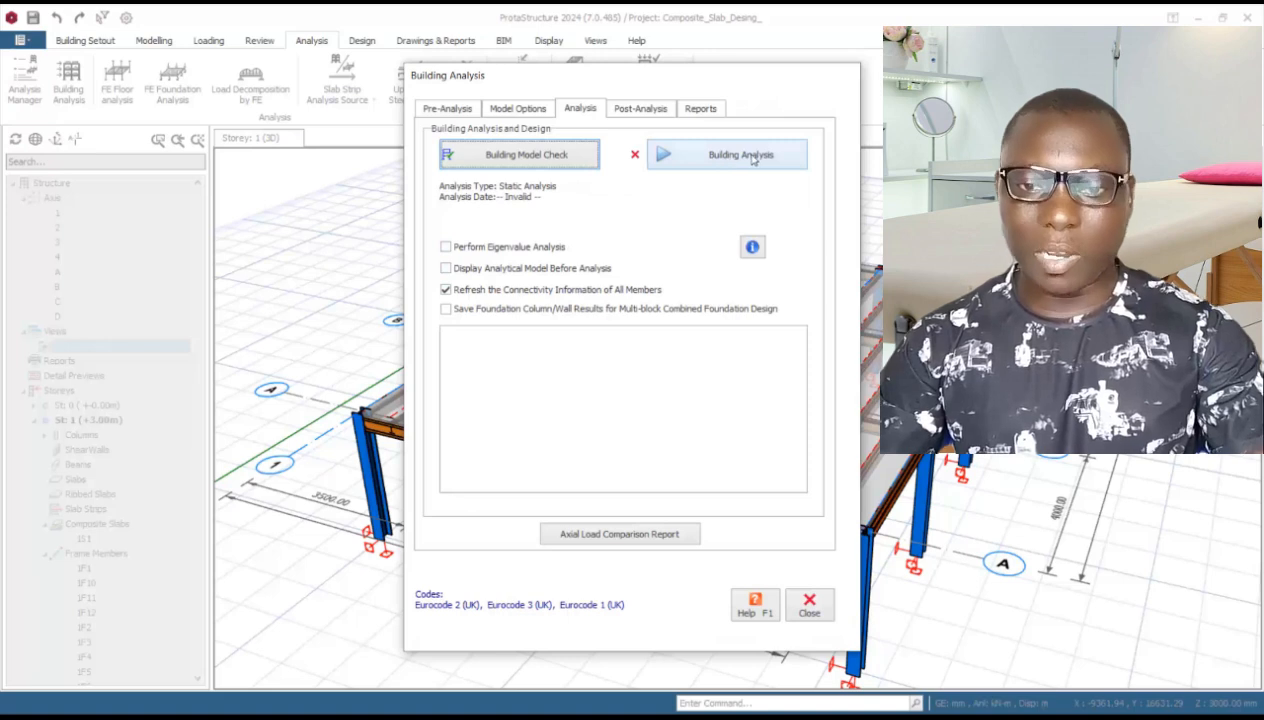
# Run the static Building Analysis with all batch design options left unselected
pyautogui.click(750, 156)
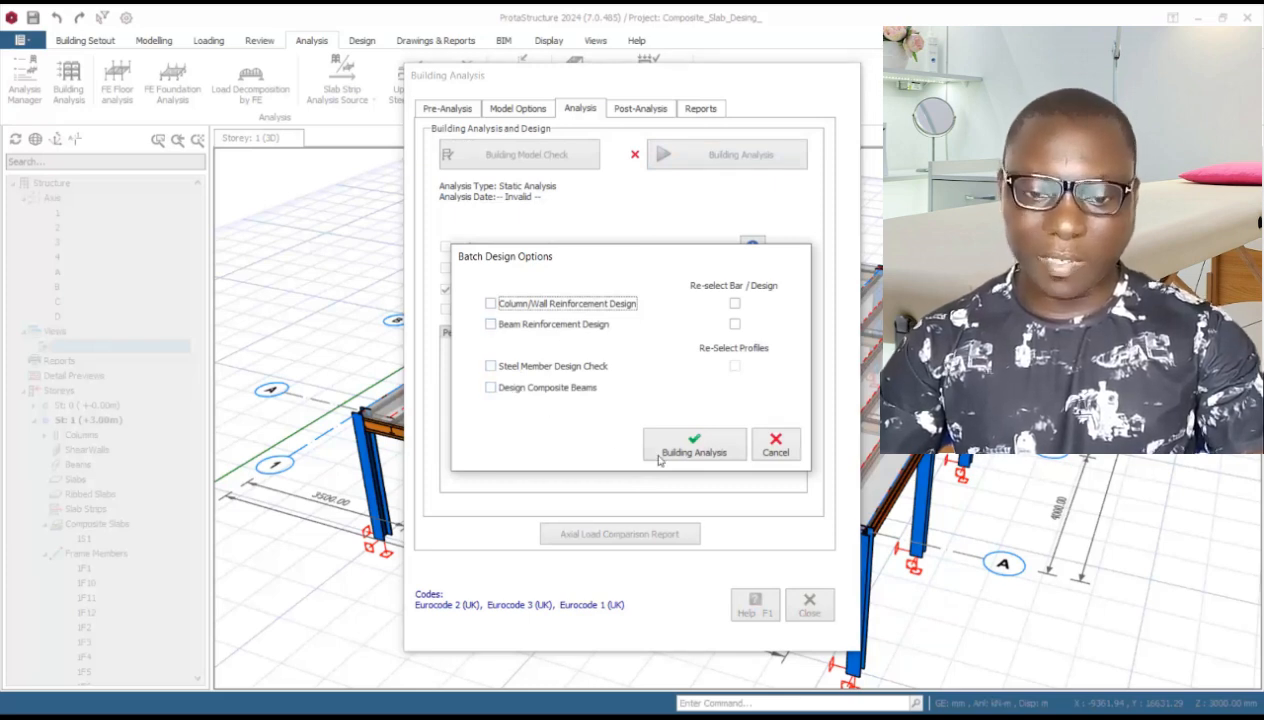
pyautogui.click(701, 450)
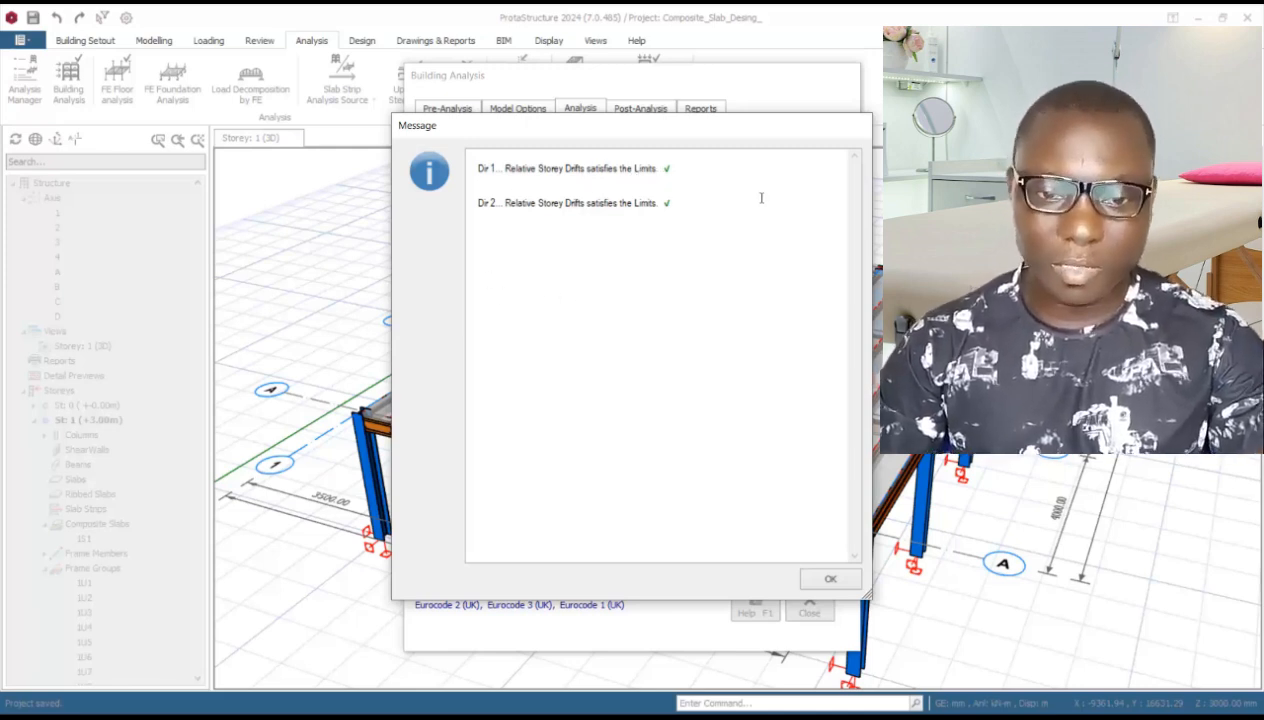
# Dismiss the relative storey drift message and close the Building Analysis
pyautogui.moveTo(710, 140); pyautogui.dragTo(685, 107)
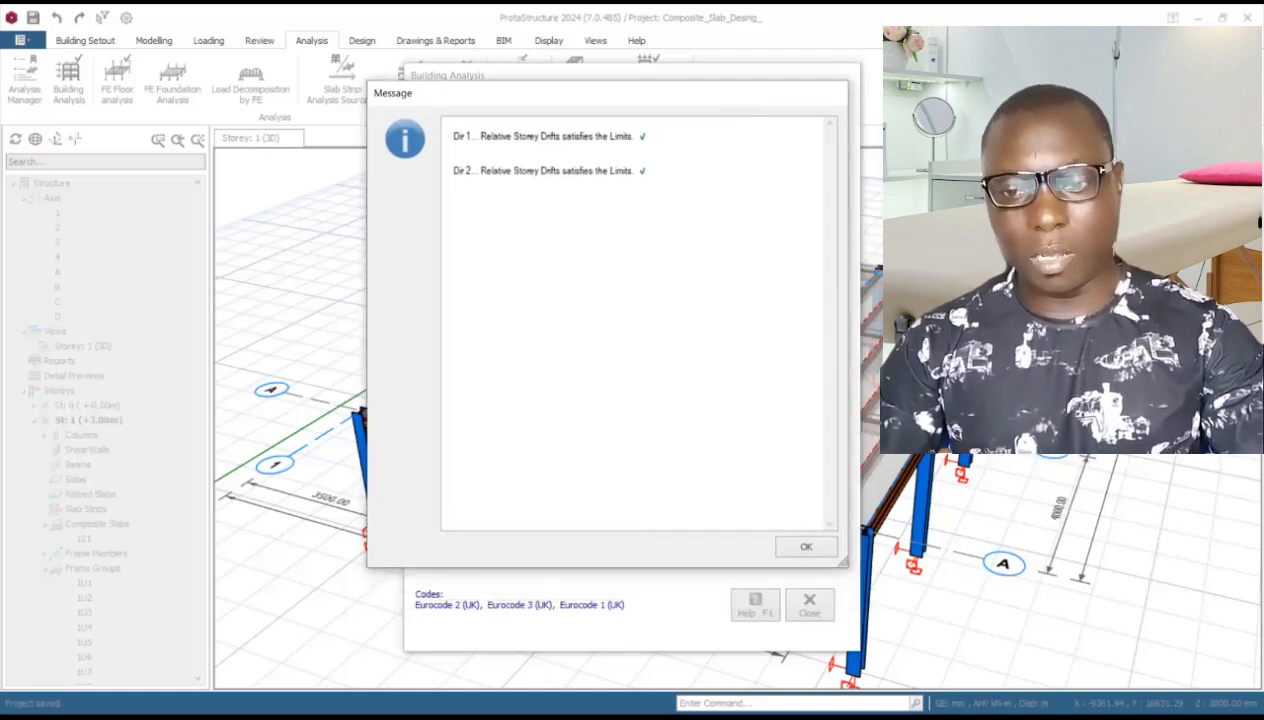
pyautogui.click(804, 550)
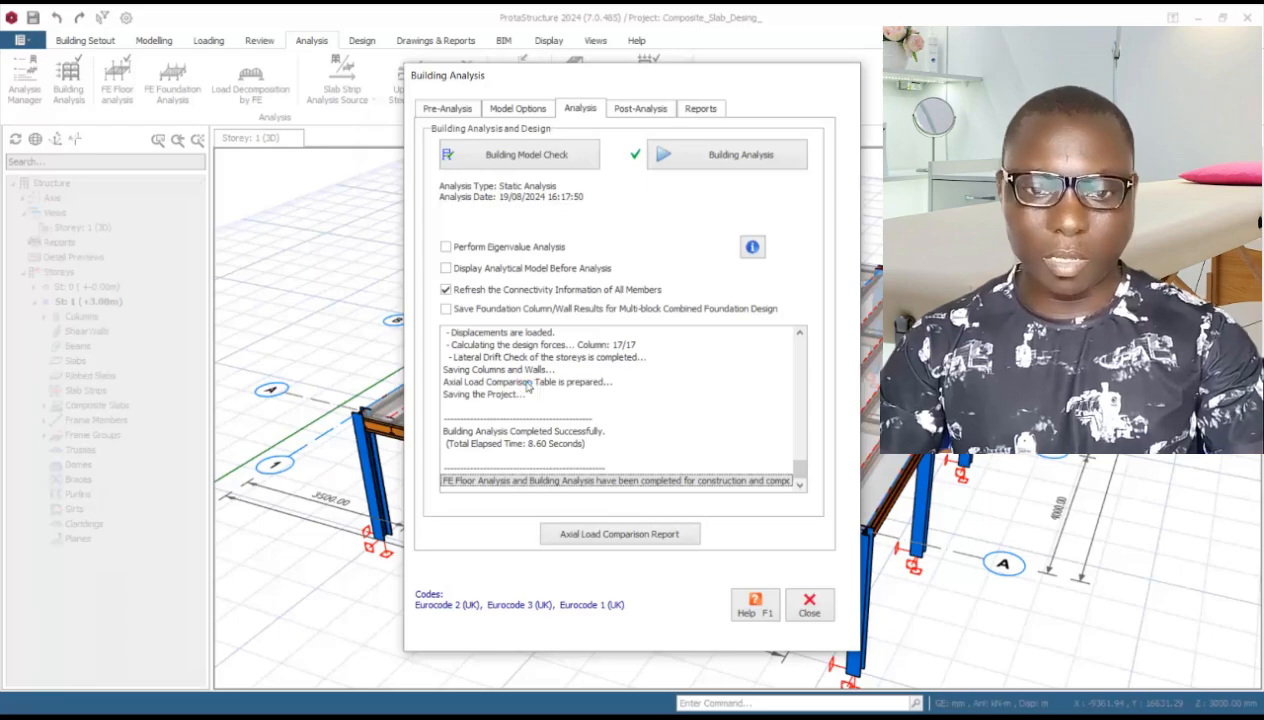
pyautogui.click(812, 610)
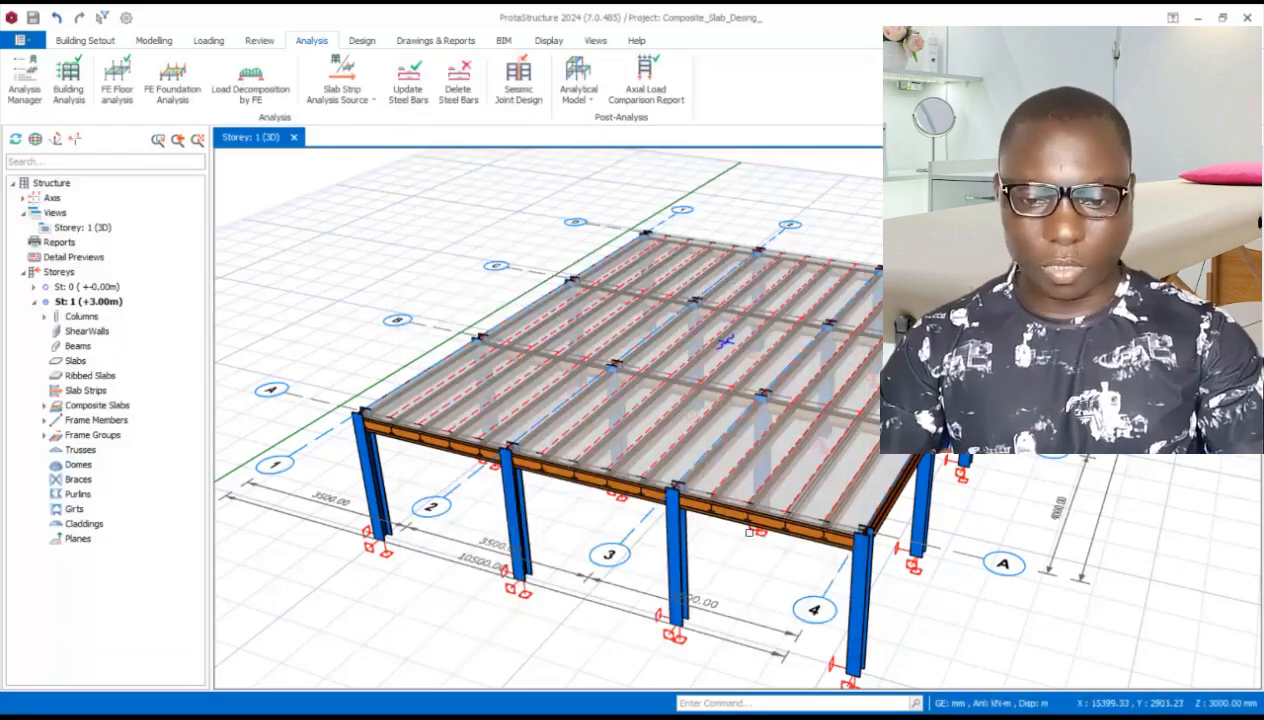
# Inspect the composite slab, its supporting beams and the steel columns of Storey 1 from a rotated 3D angle
pyautogui.scroll(-3, 592, 472)
pyautogui.moveTo(707, 539); pyautogui.dragTo(648, 572, button='middle')
pyautogui.scroll(5, 520, 355)
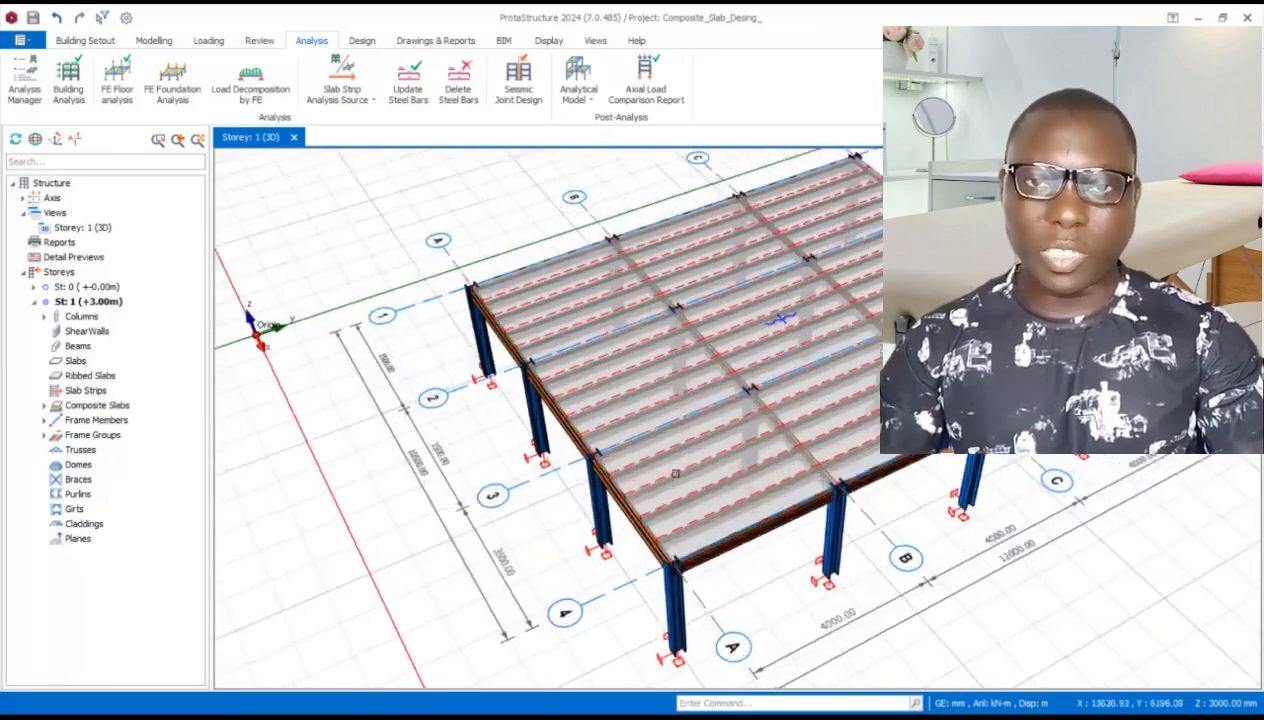
pyautogui.scroll(-3, 520, 355)
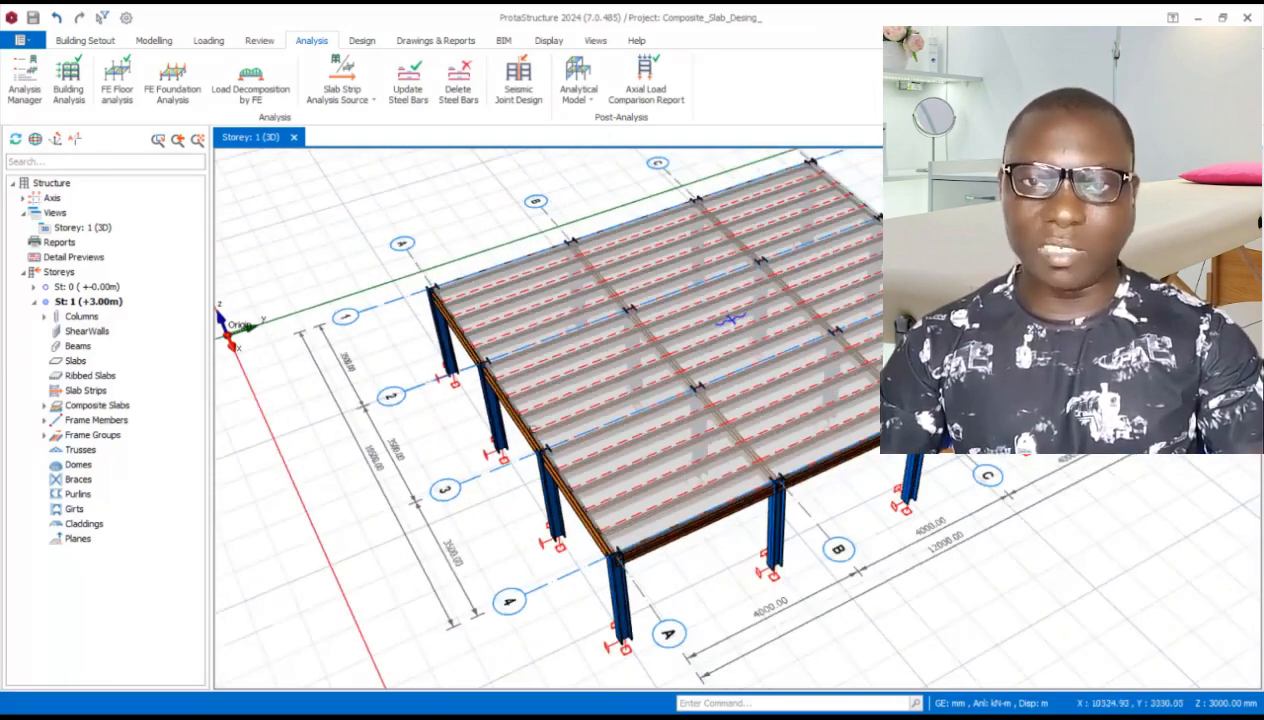
pyautogui.scroll(3, 530, 425)
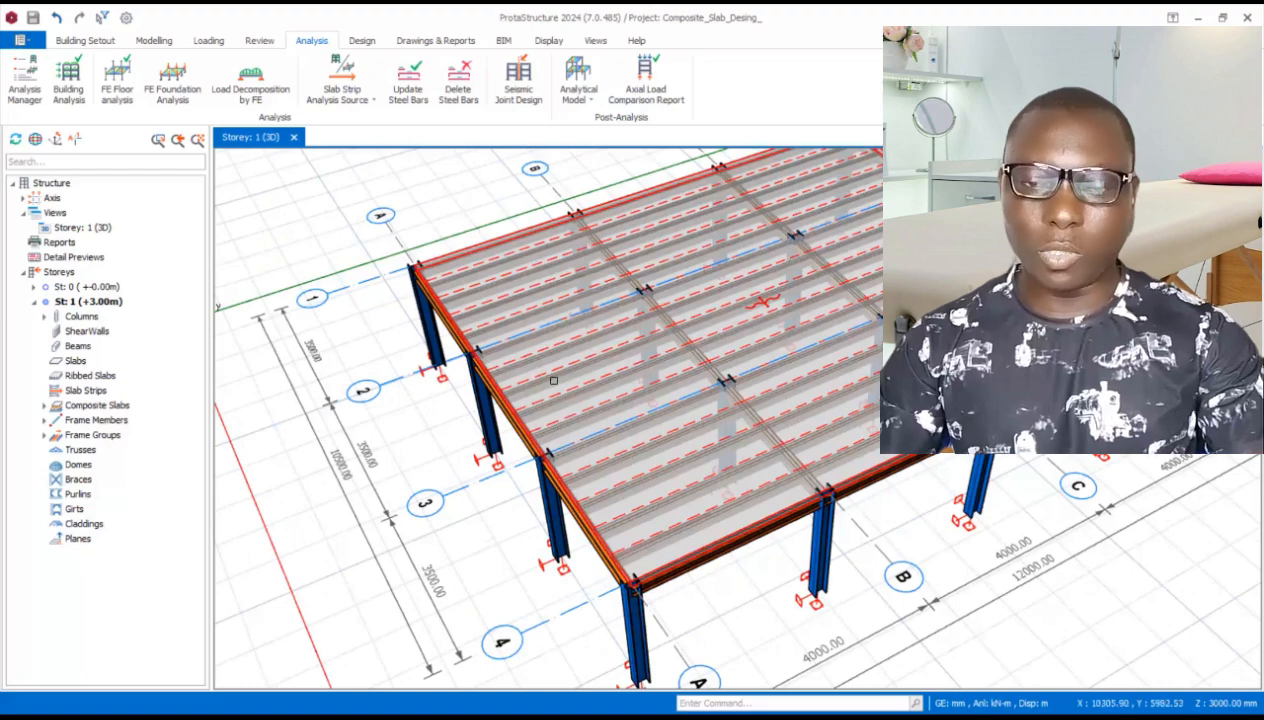
pyautogui.scroll(-3, 553, 380)
pyautogui.scroll(2, 508, 418)
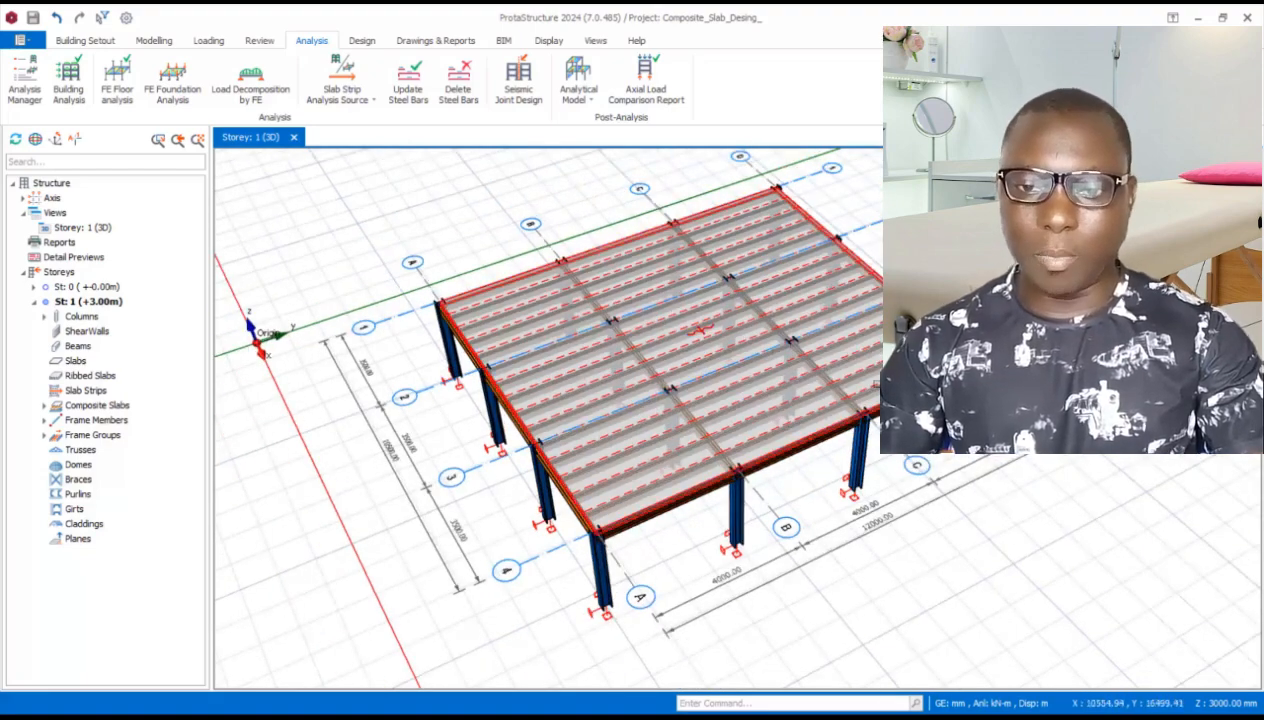
pyautogui.scroll(2, 570, 420)
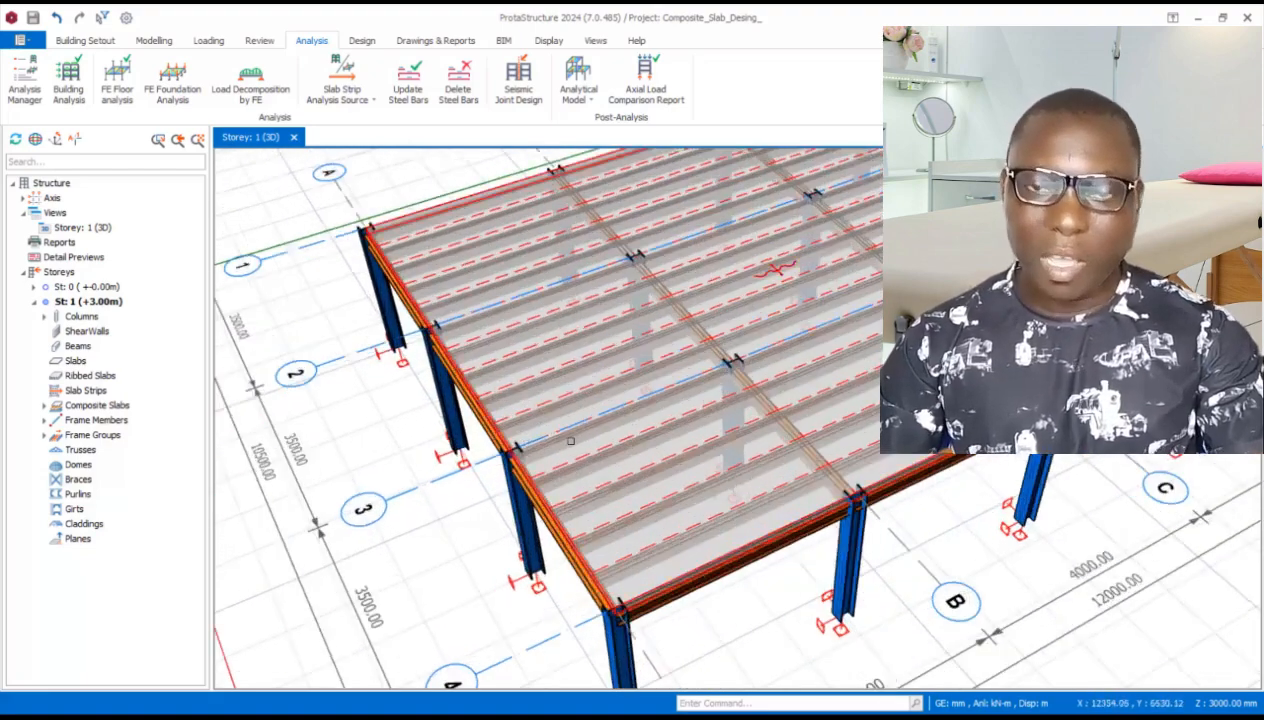
pyautogui.scroll(-3, 570, 441)
pyautogui.scroll(3, 744, 376)
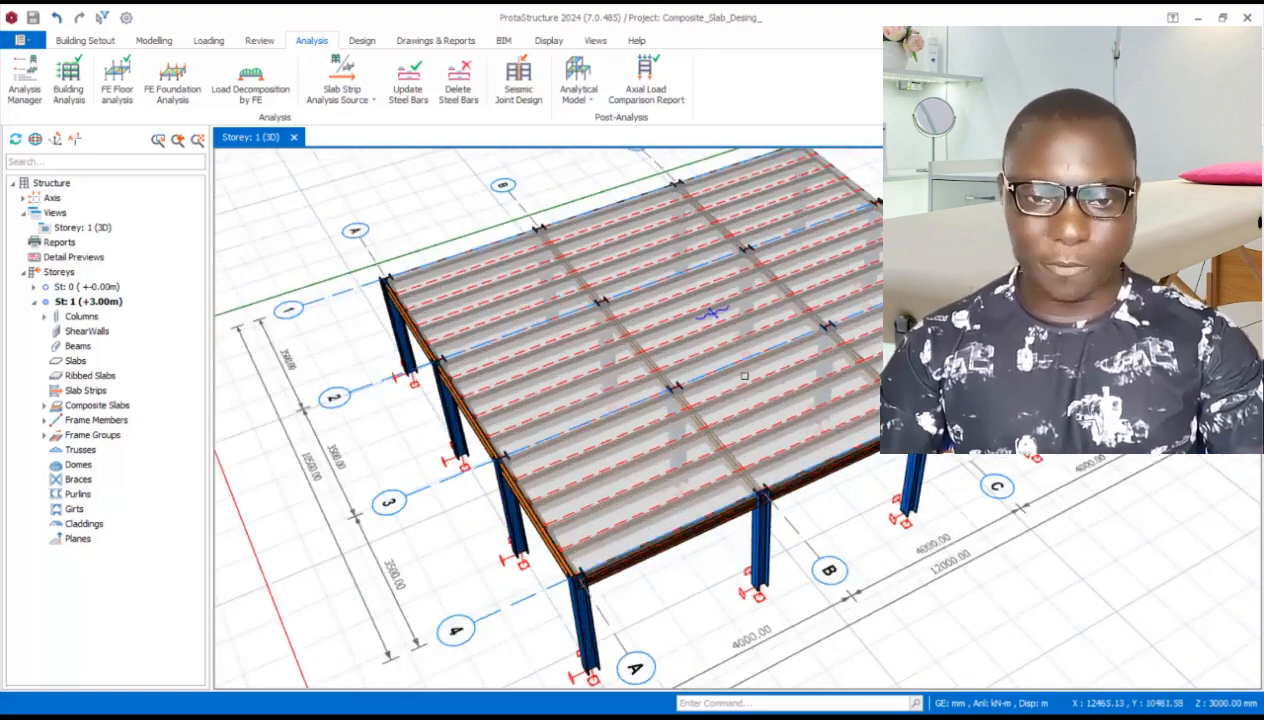
pyautogui.scroll(-3, 600, 381)
pyautogui.scroll(4, 560, 390)
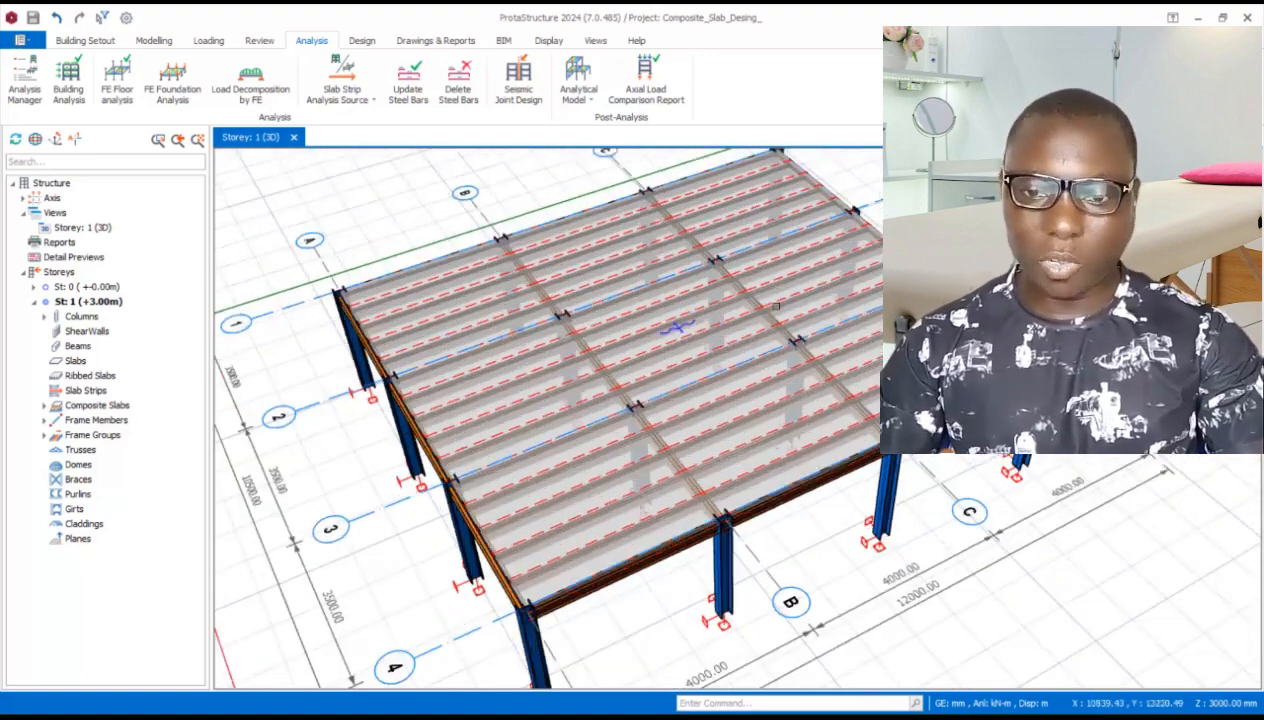
pyautogui.scroll(-3, 475, 474)
pyautogui.scroll(2, 462, 440)
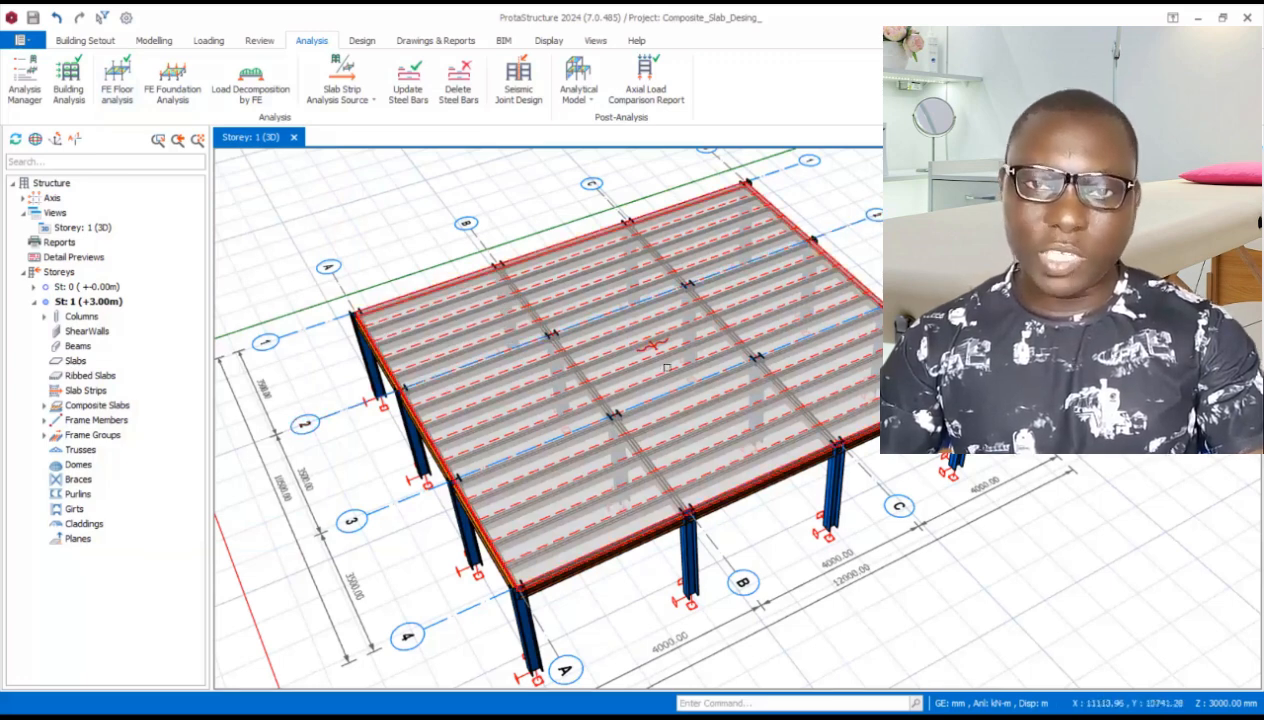
pyautogui.moveTo(658, 368)
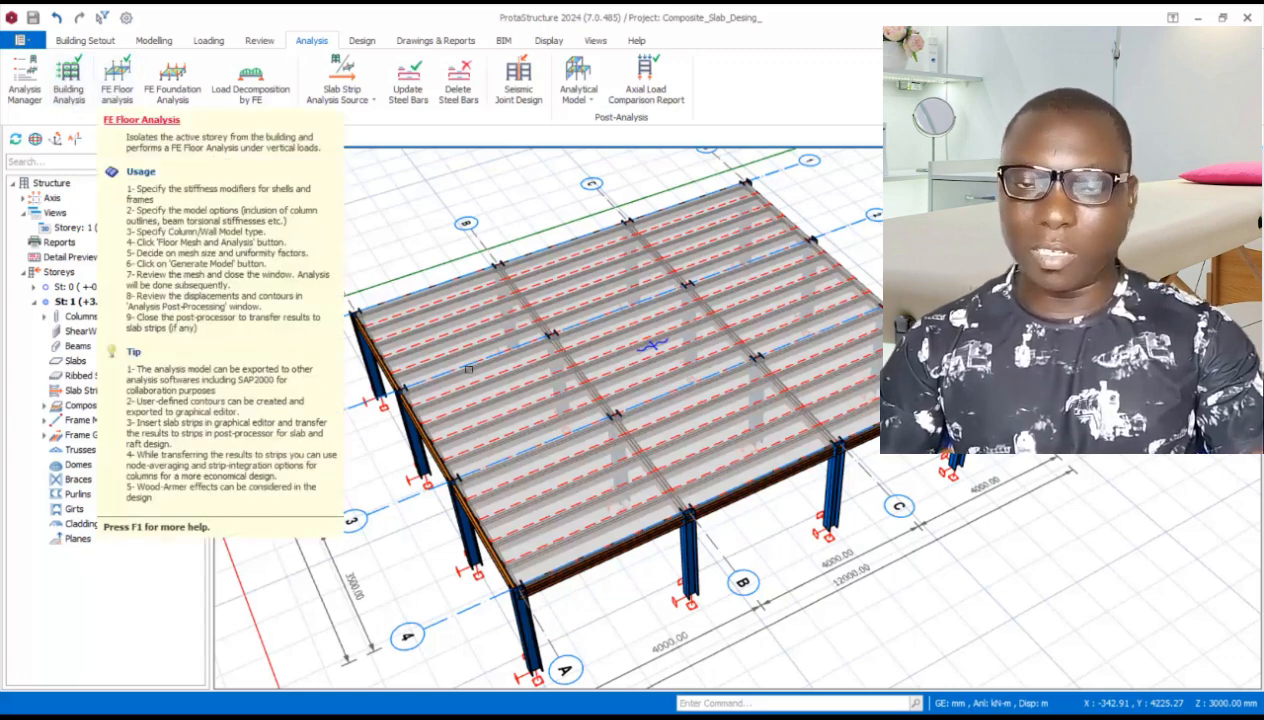
pyautogui.click(128, 112)
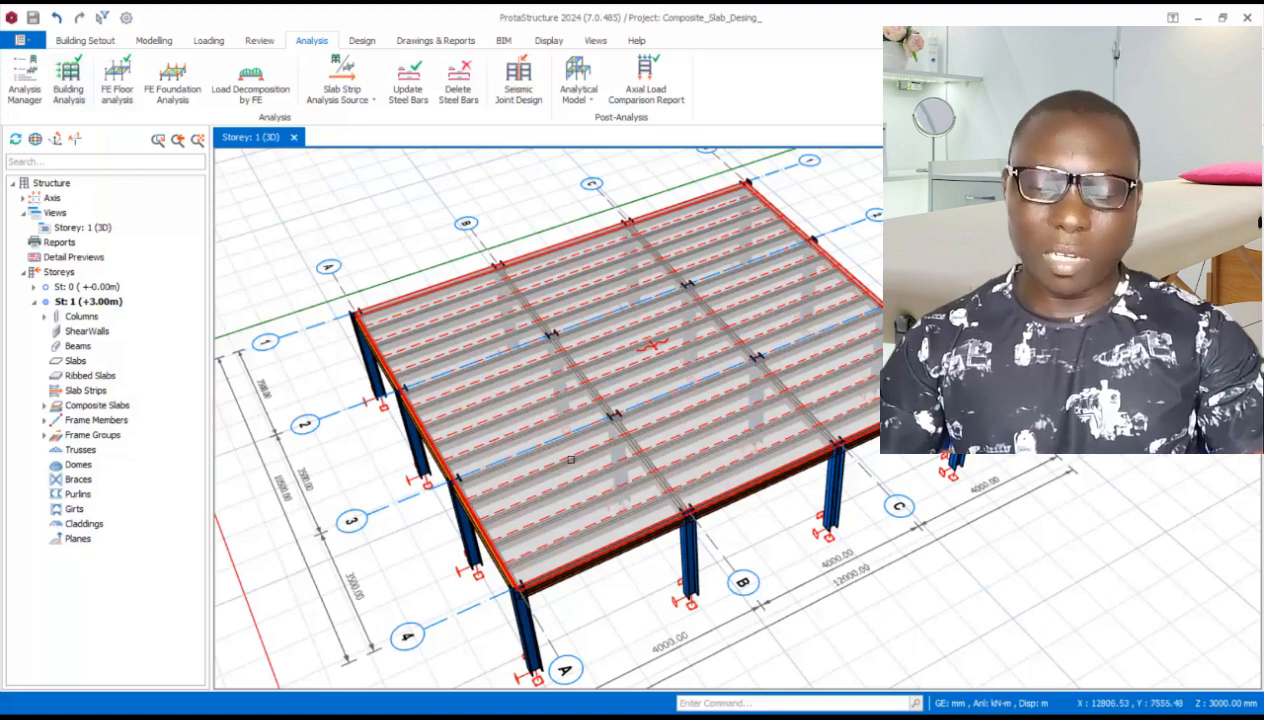
pyautogui.scroll(2, 540, 420)
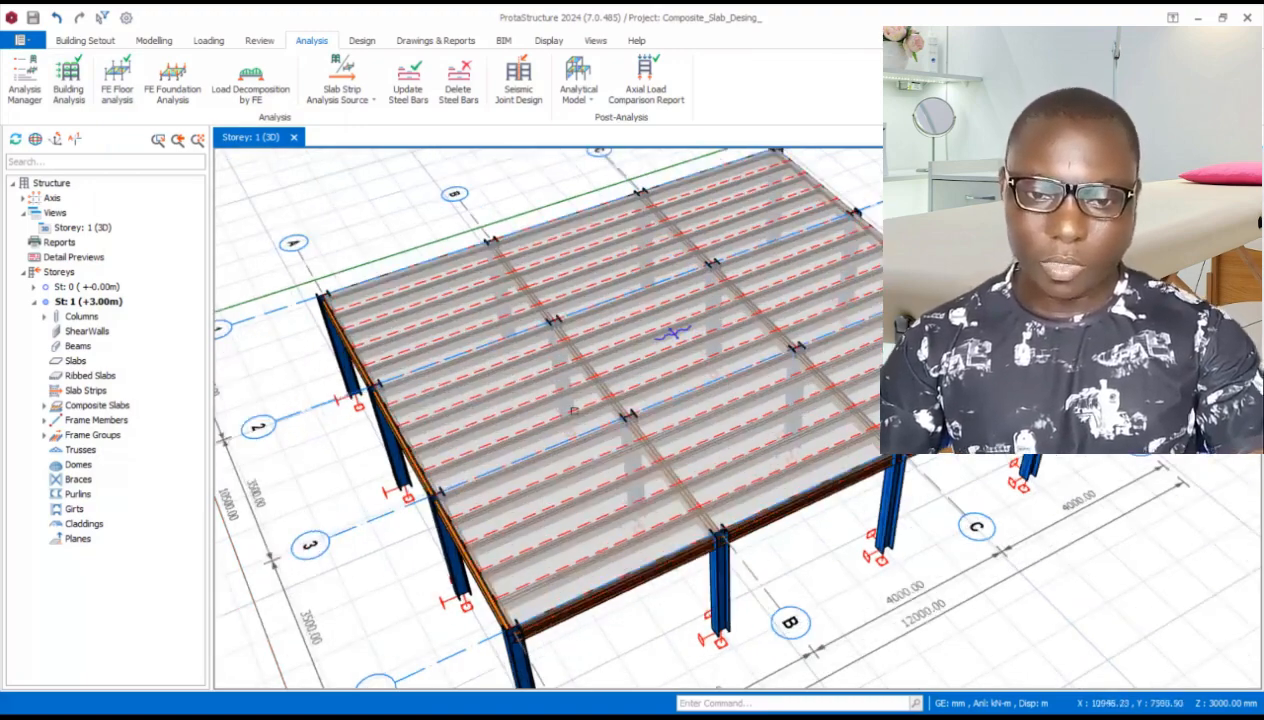
pyautogui.scroll(-3, 615, 427)
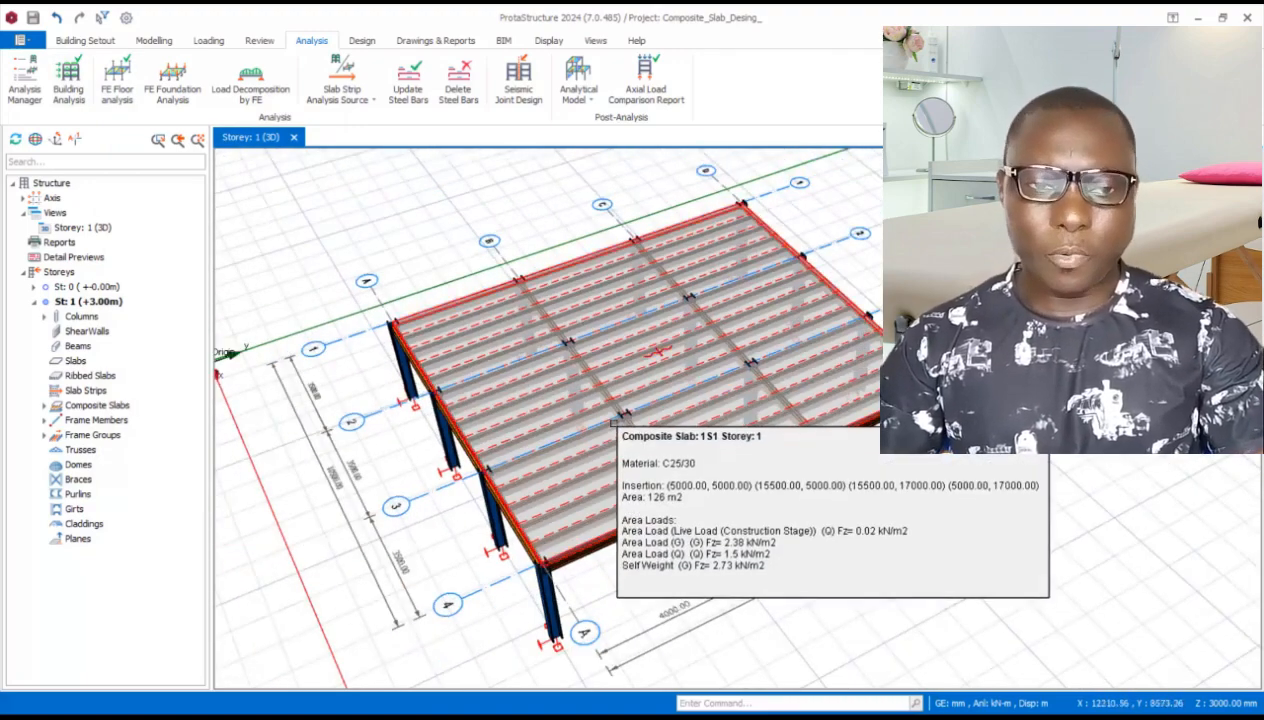
pyautogui.scroll(1, 613, 424)
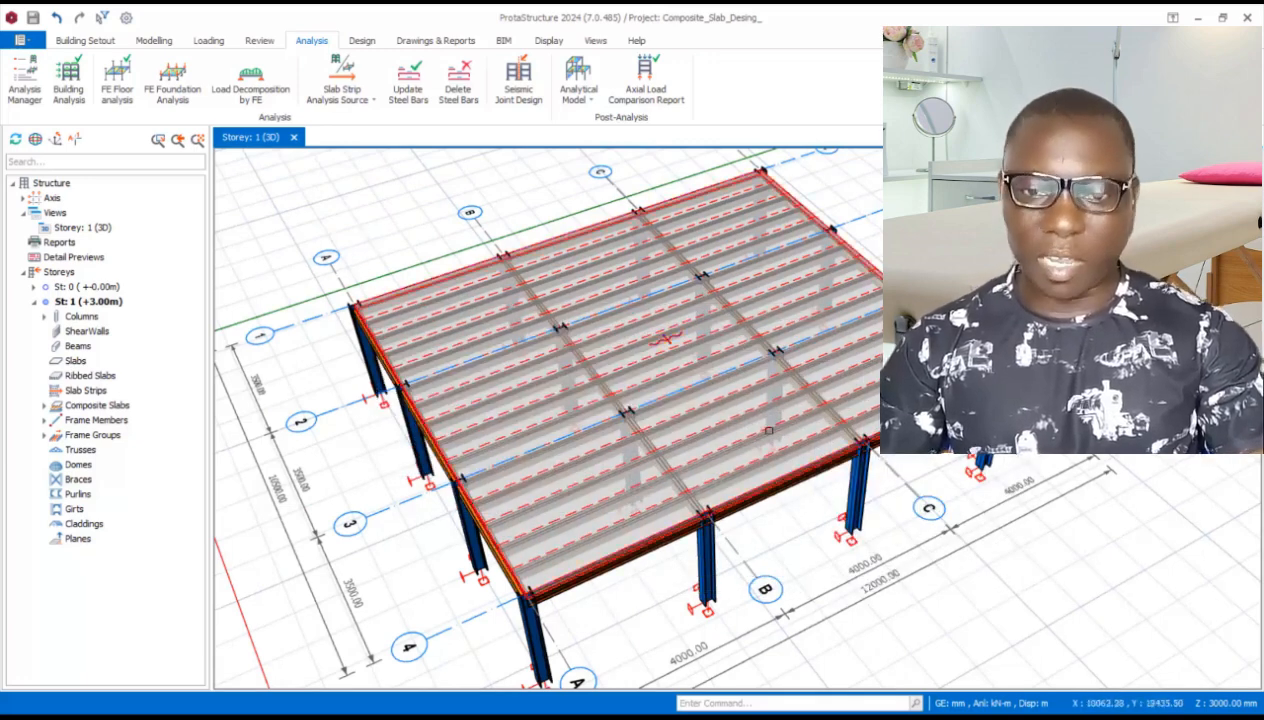
# Run the Composite Beam Design check for all primary and secondary beams of the slab, and review their design statuses
pyautogui.click(362, 41)
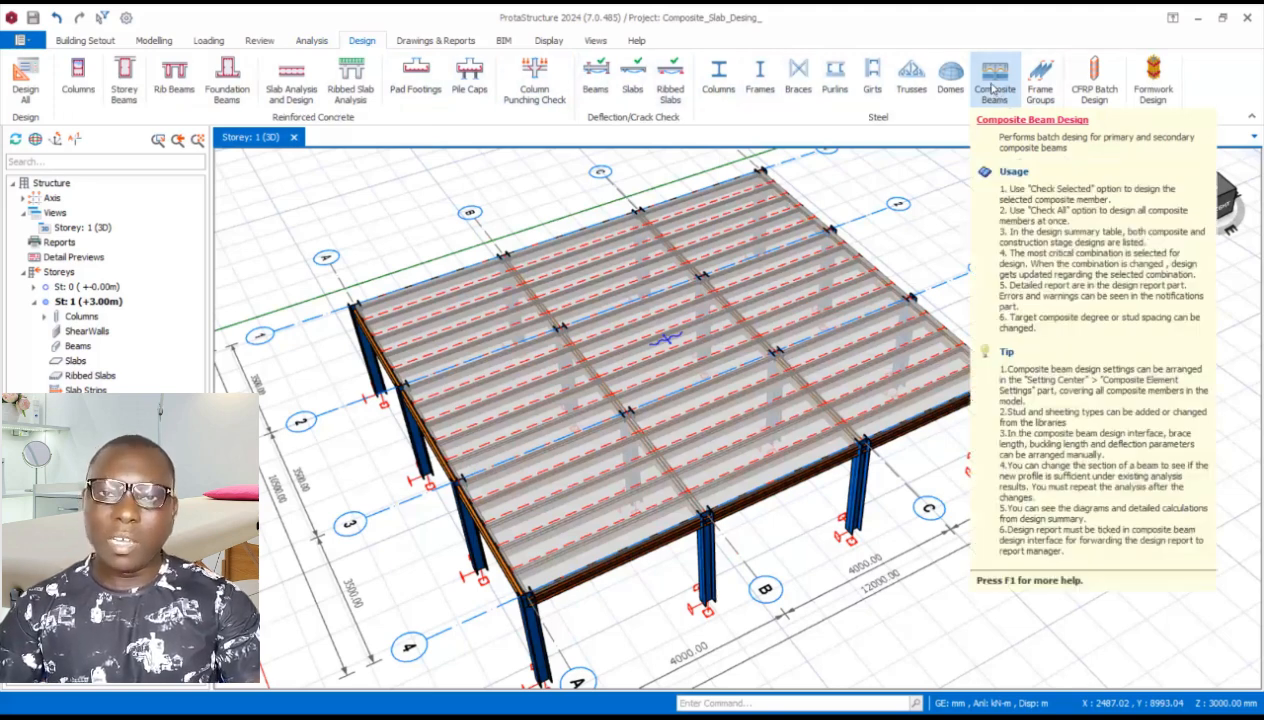
pyautogui.click(993, 89)
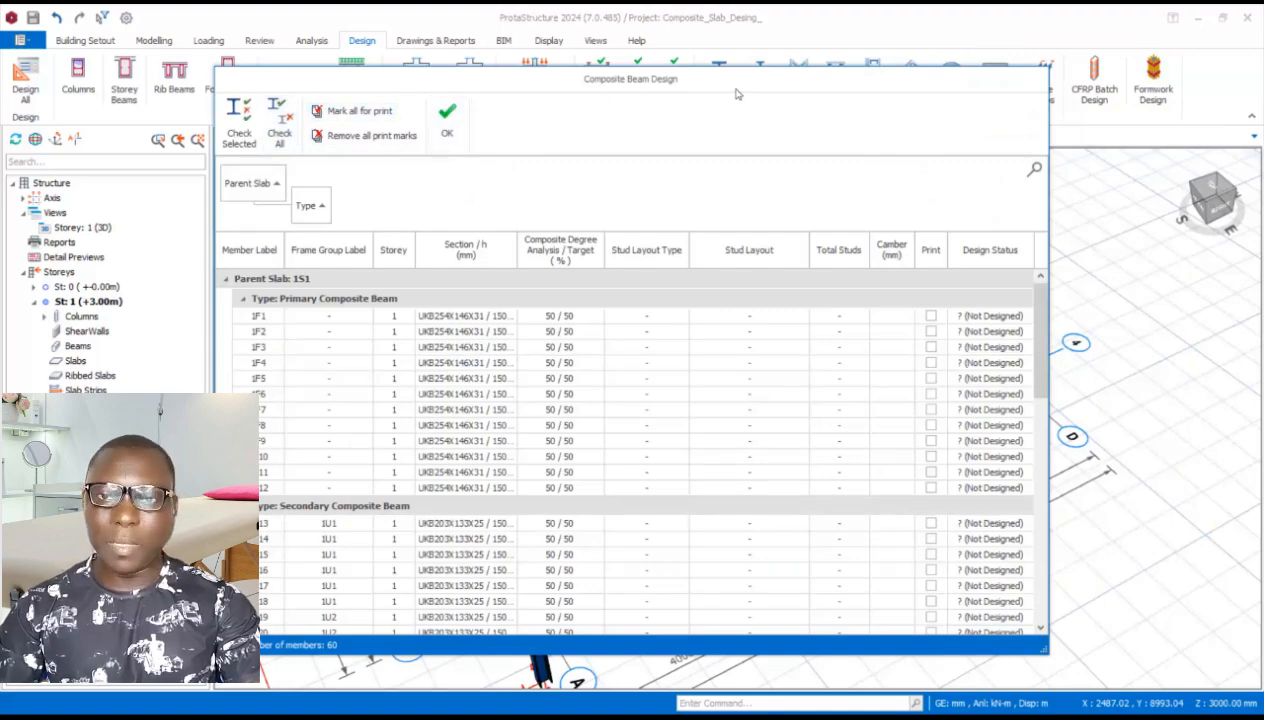
pyautogui.moveTo(736, 87); pyautogui.dragTo(770, 42)
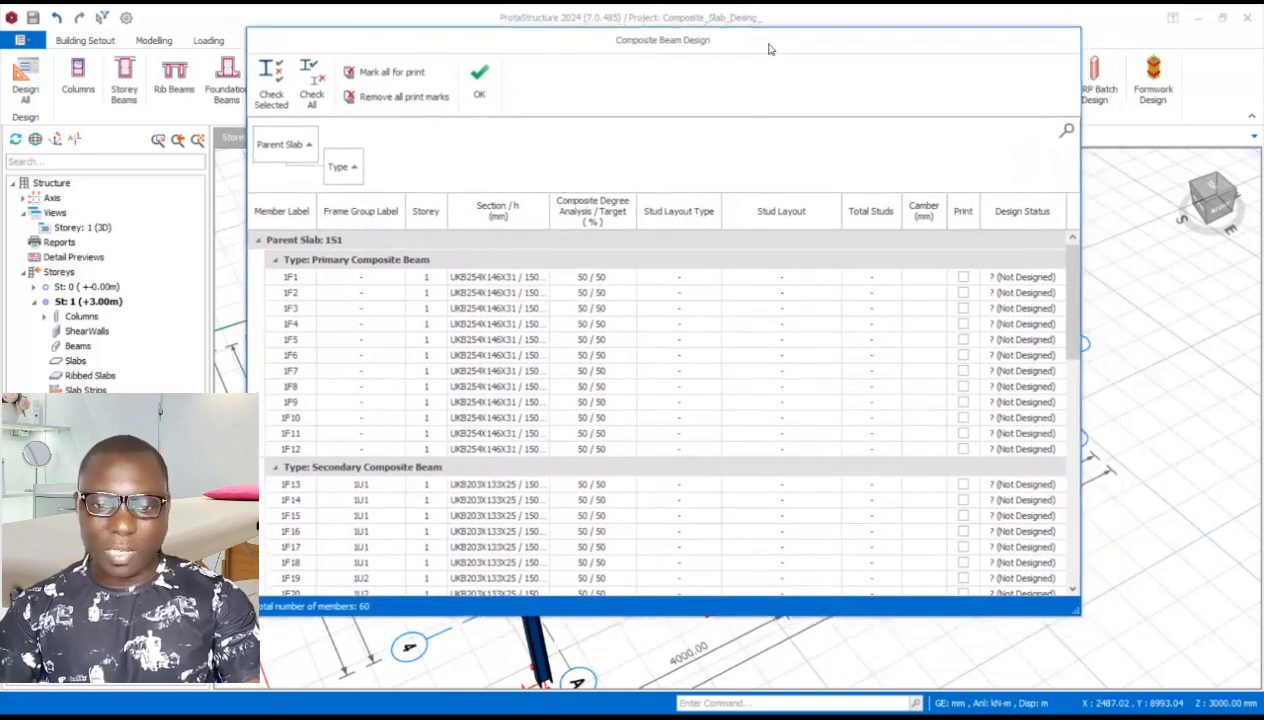
pyautogui.click(494, 281)
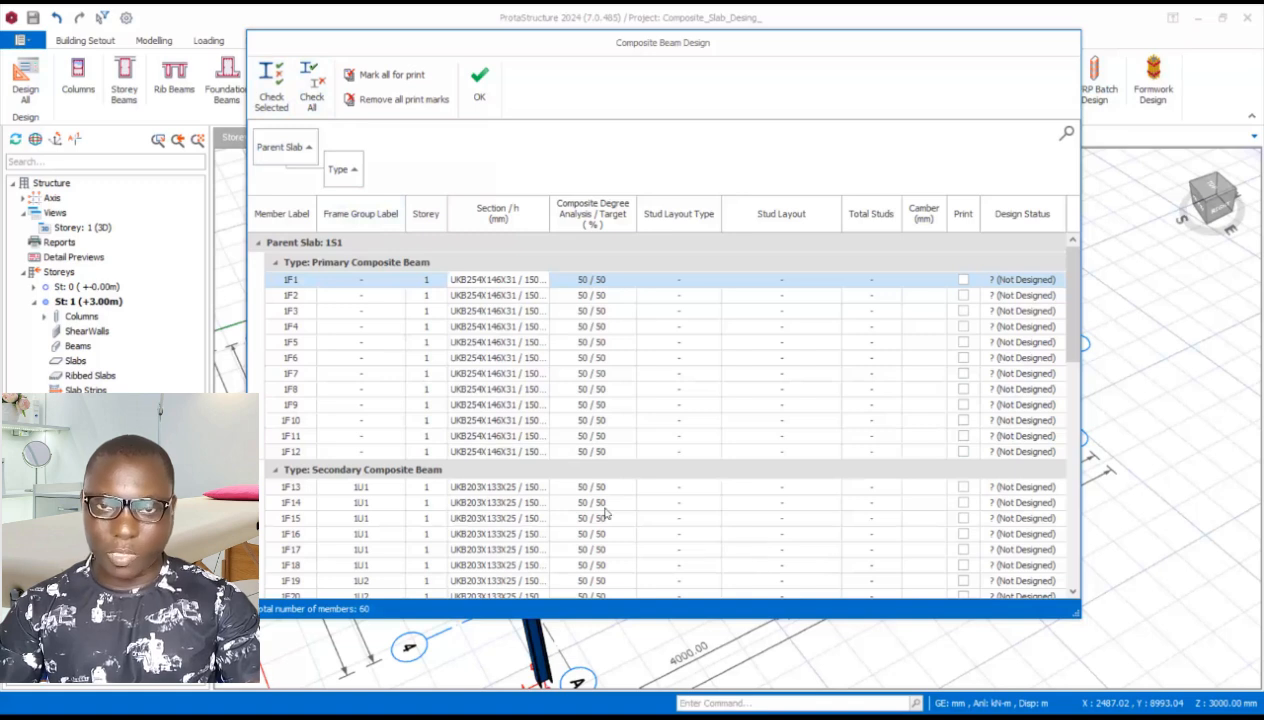
pyautogui.click(313, 100)
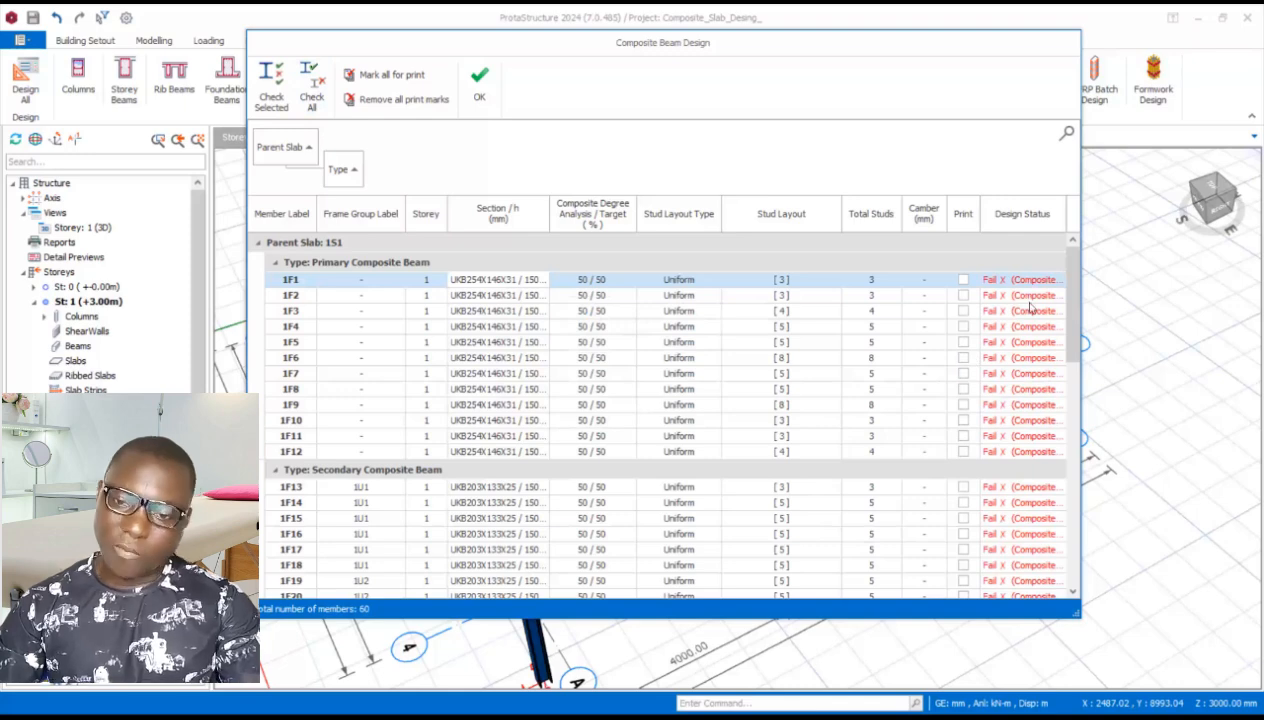
pyautogui.moveTo(1071, 314); pyautogui.dragTo(1072, 280)
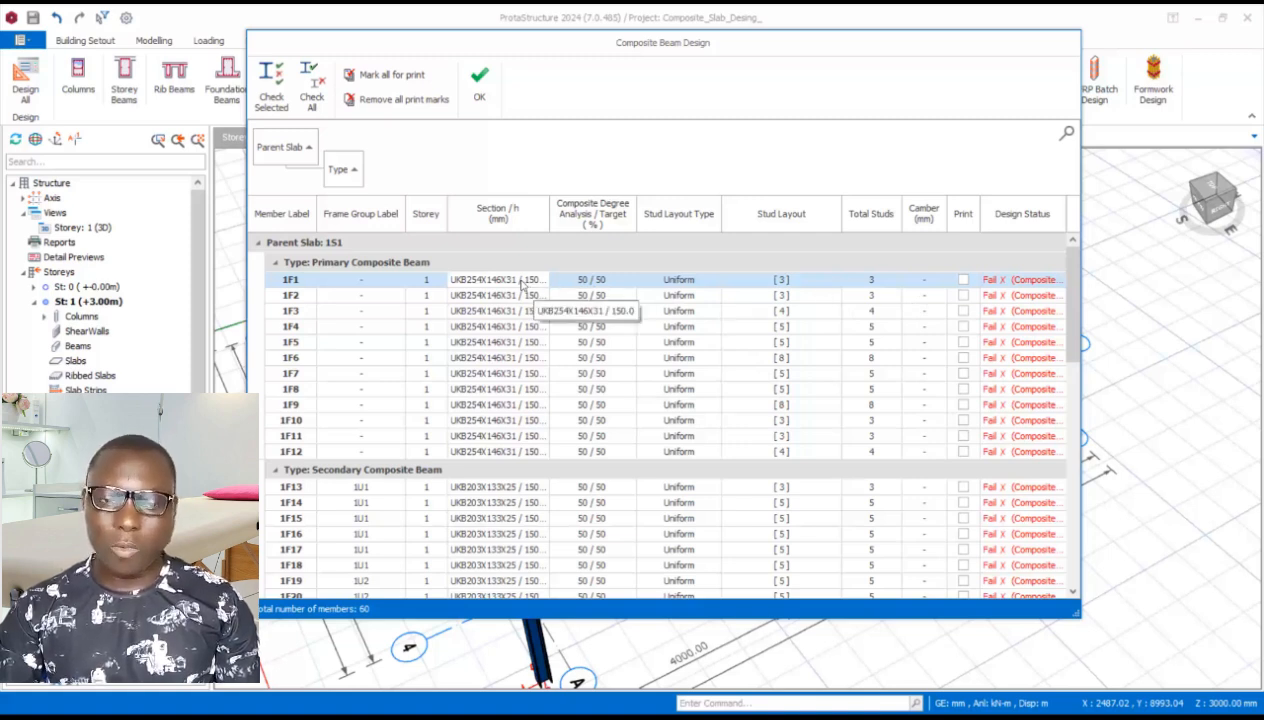
# Open the detailed design of primary beam 1F1 and examine its stud layout and the design summary checks
pyautogui.click(566, 282)
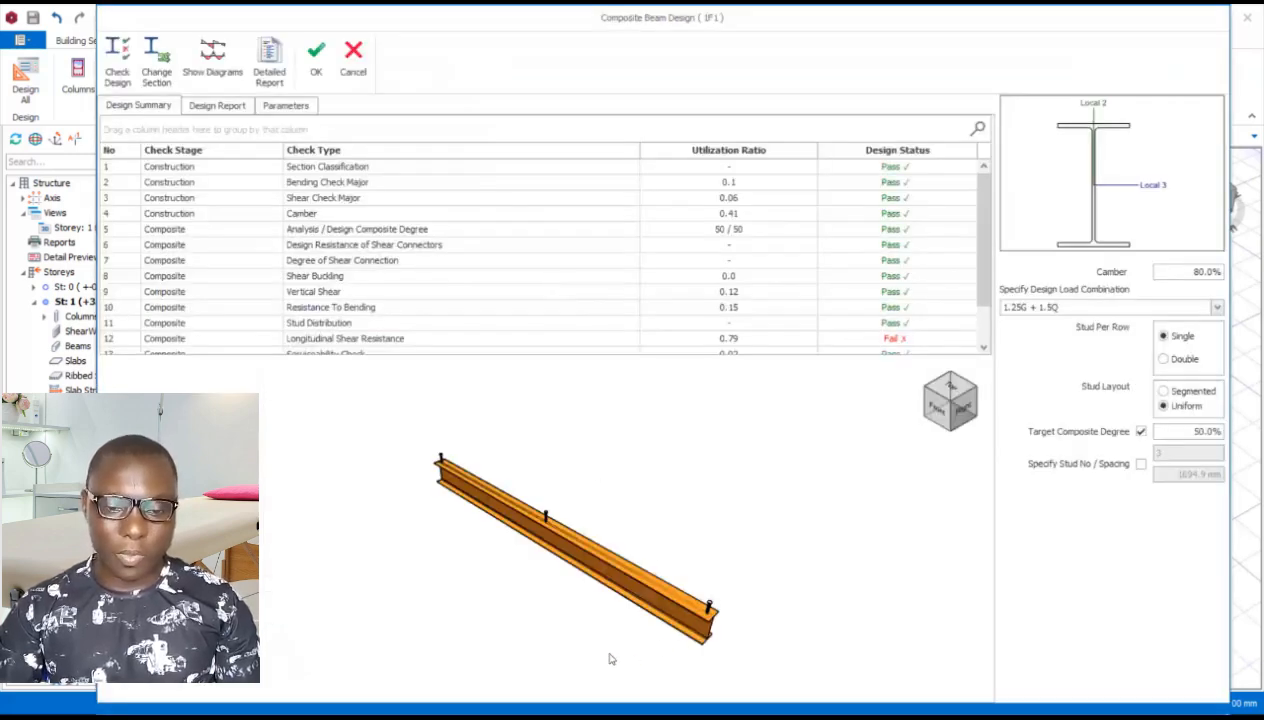
pyautogui.scroll(1, 579, 608)
pyautogui.scroll(1, 409, 433)
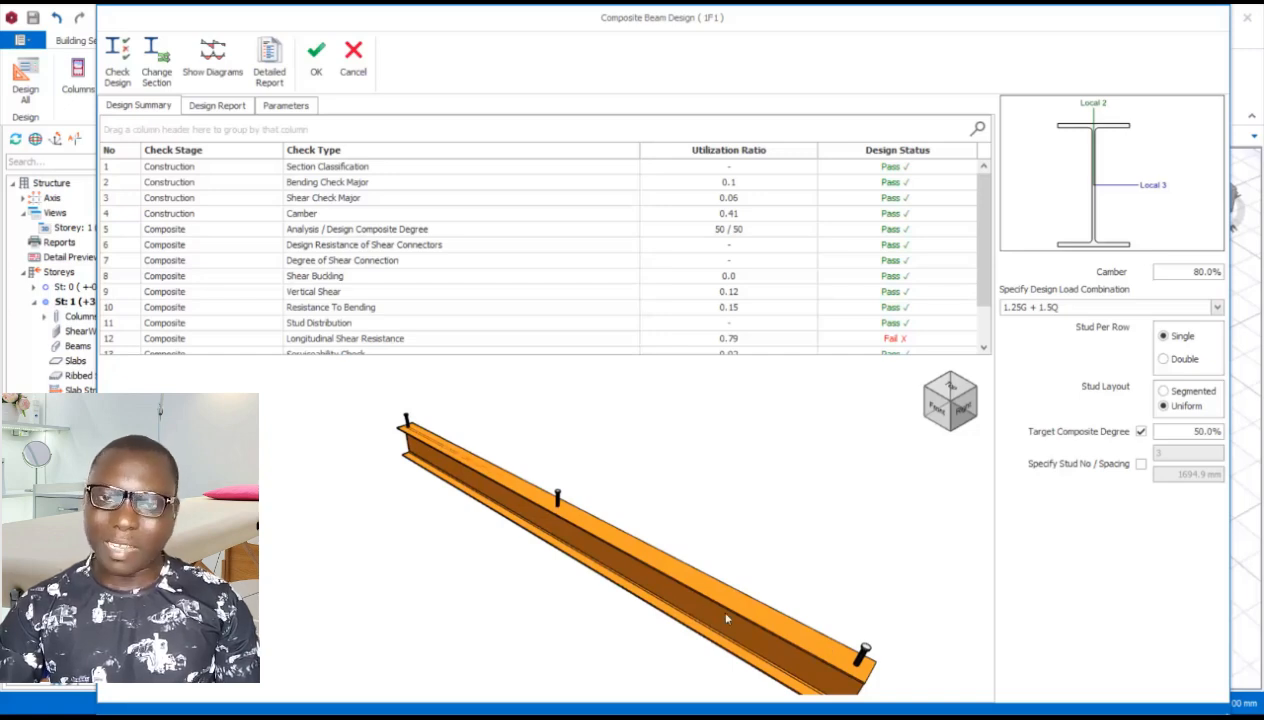
pyautogui.scroll(2, 650, 610)
pyautogui.scroll(-2, 649, 608)
pyautogui.moveTo(660, 587)
pyautogui.mouseDown(button='middle')
pyautogui.moveTo(566, 537)
pyautogui.moveTo(506, 525)
pyautogui.moveTo(616, 555)
pyautogui.moveTo(640, 575)
pyautogui.mouseUp(button='middle')
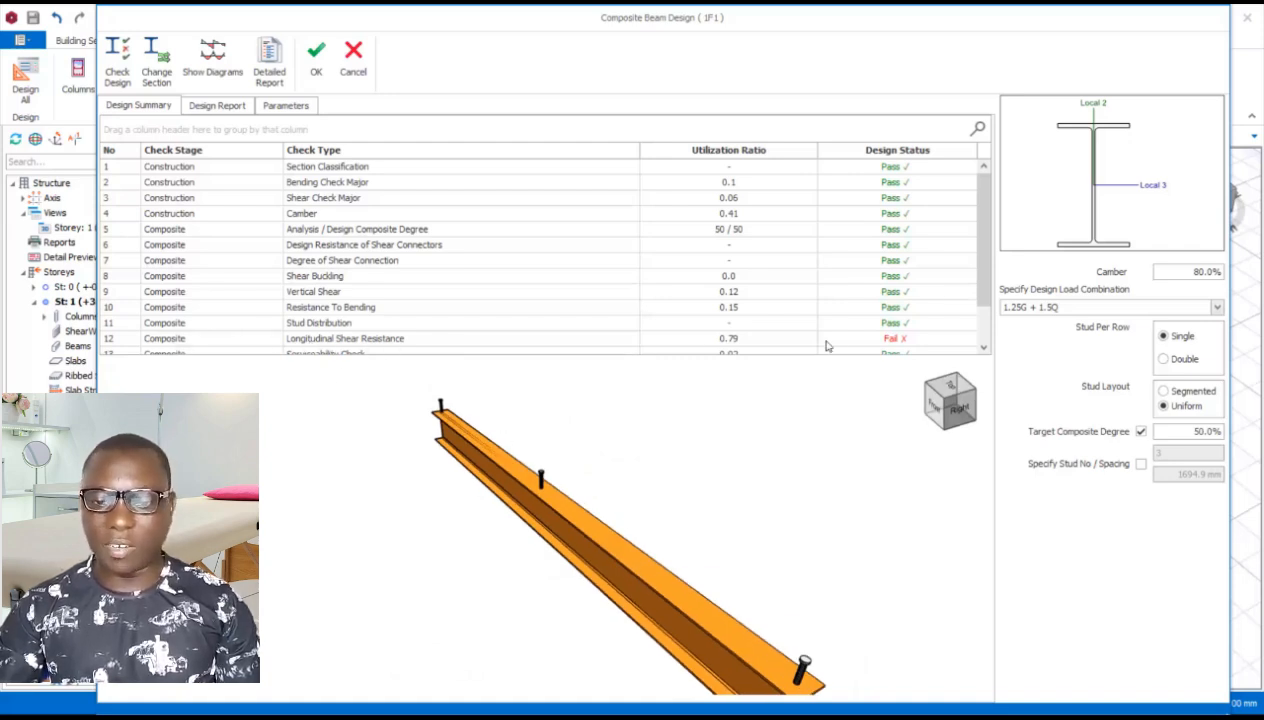
pyautogui.scroll(-2, 977, 281)
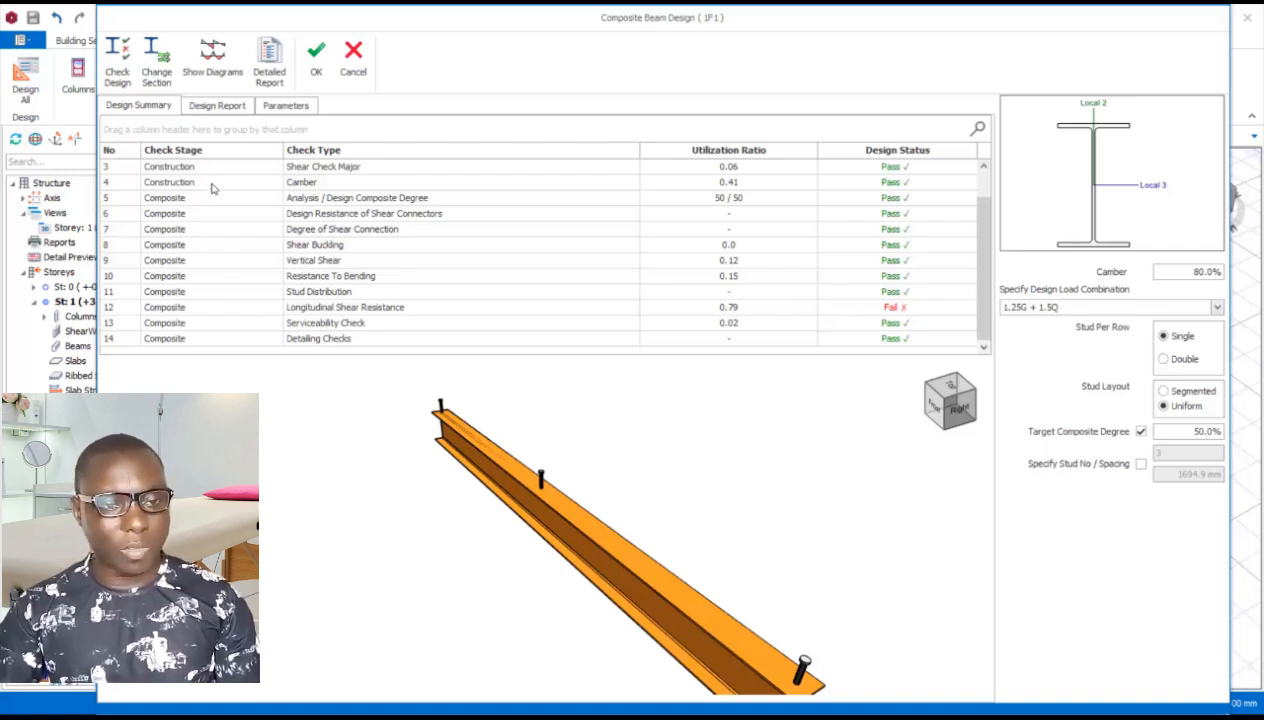
# Read beam 1F1's design report through to the longitudinal shear resistance and SLS checks, and return to the design summary
pyautogui.click(217, 105)
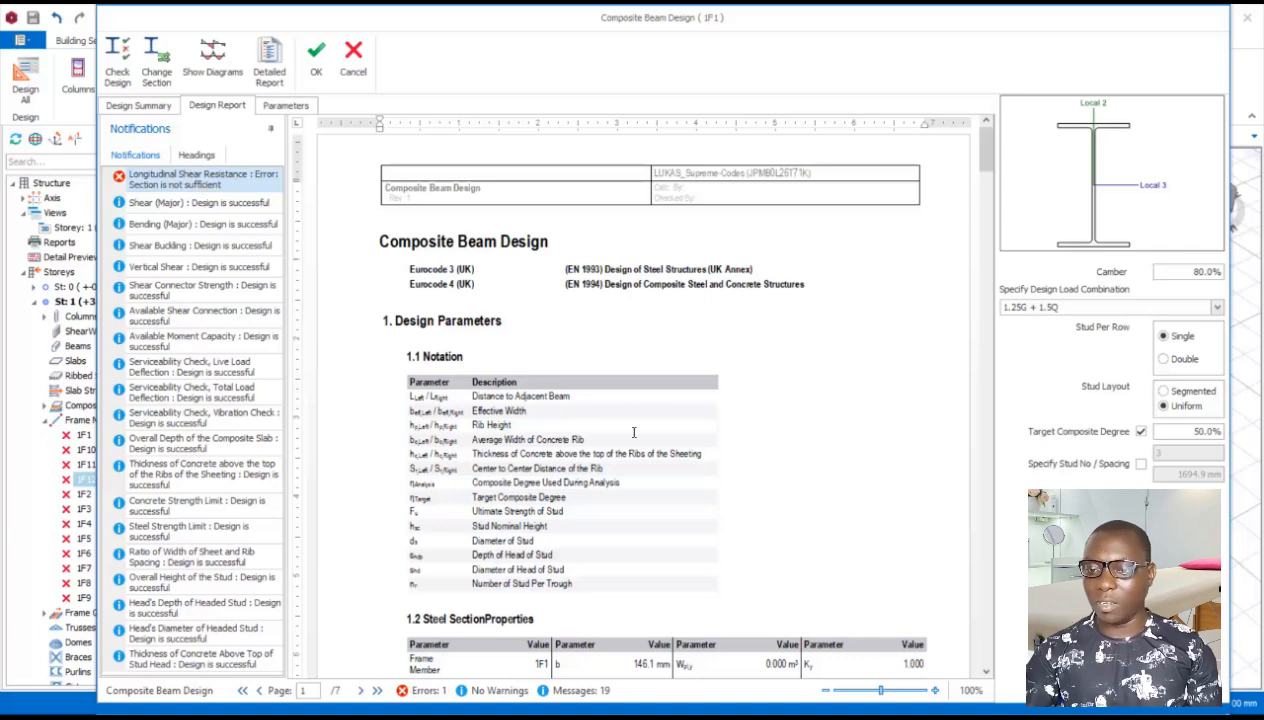
pyautogui.scroll(-4, 659, 500)
pyautogui.scroll(-15, 646, 565)
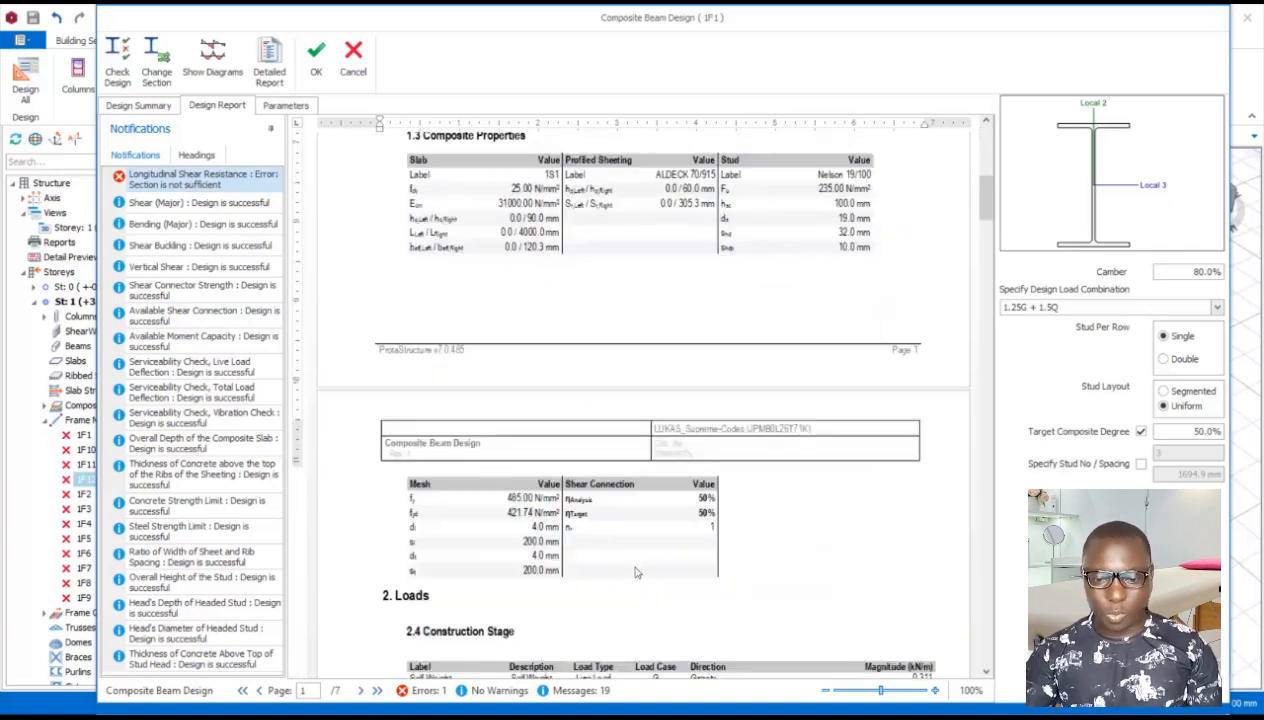
pyautogui.scroll(-15, 731, 551)
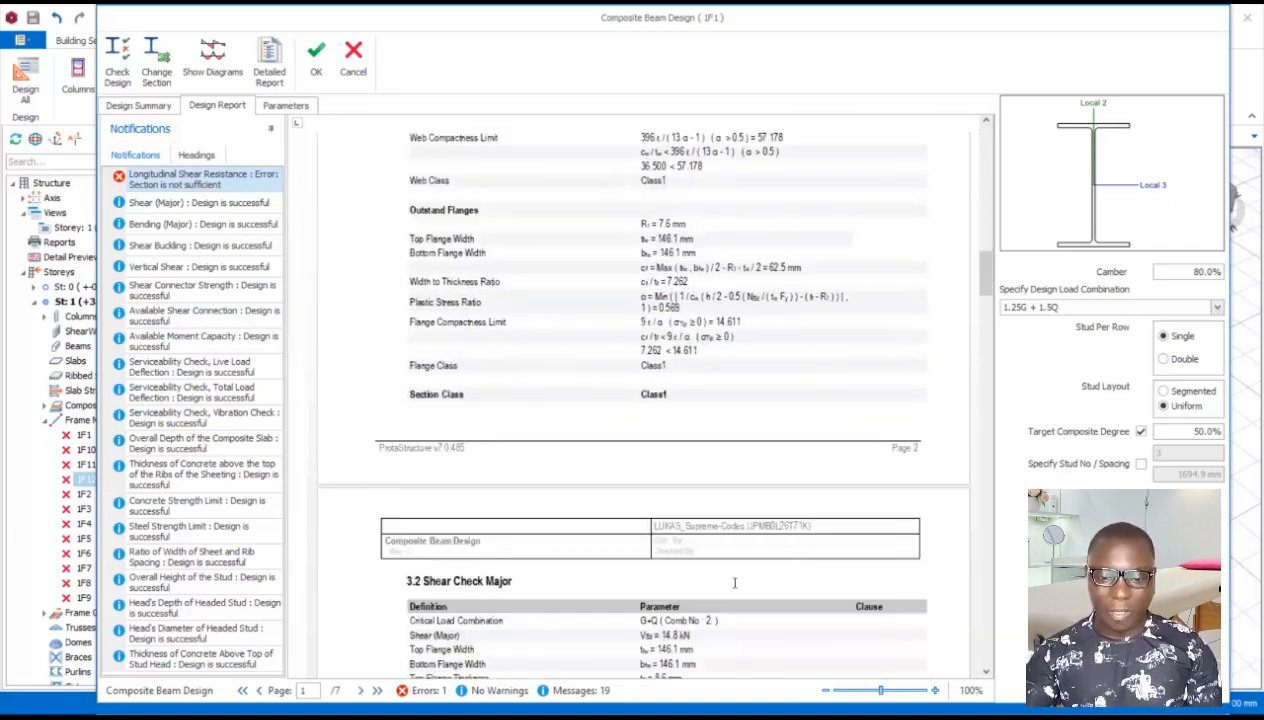
pyautogui.scroll(-10, 737, 593)
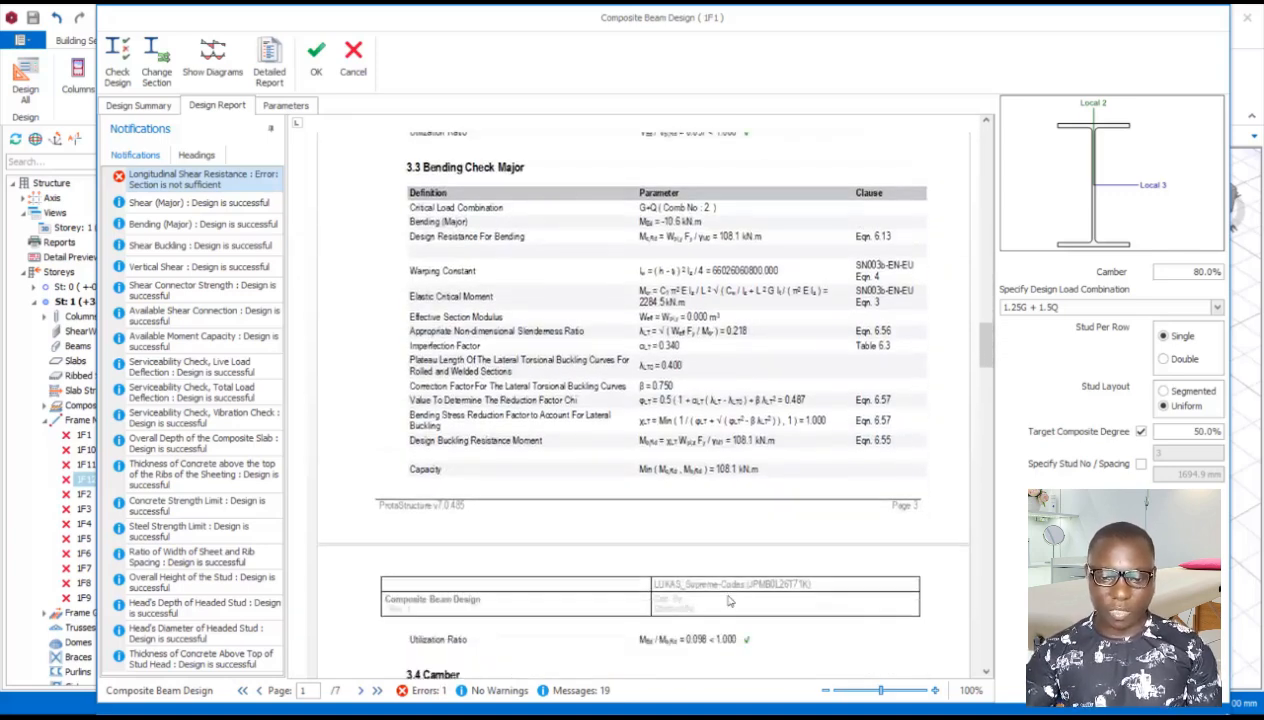
pyautogui.scroll(-4, 693, 572)
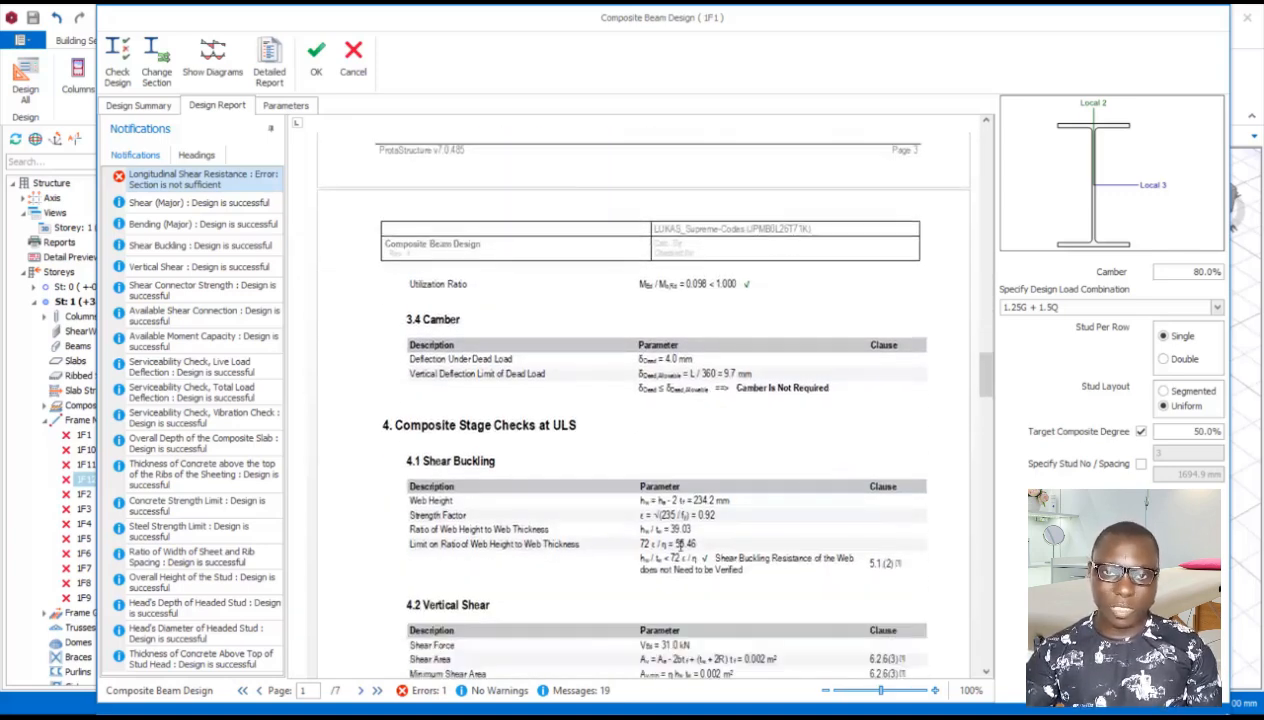
pyautogui.scroll(-12, 690, 620)
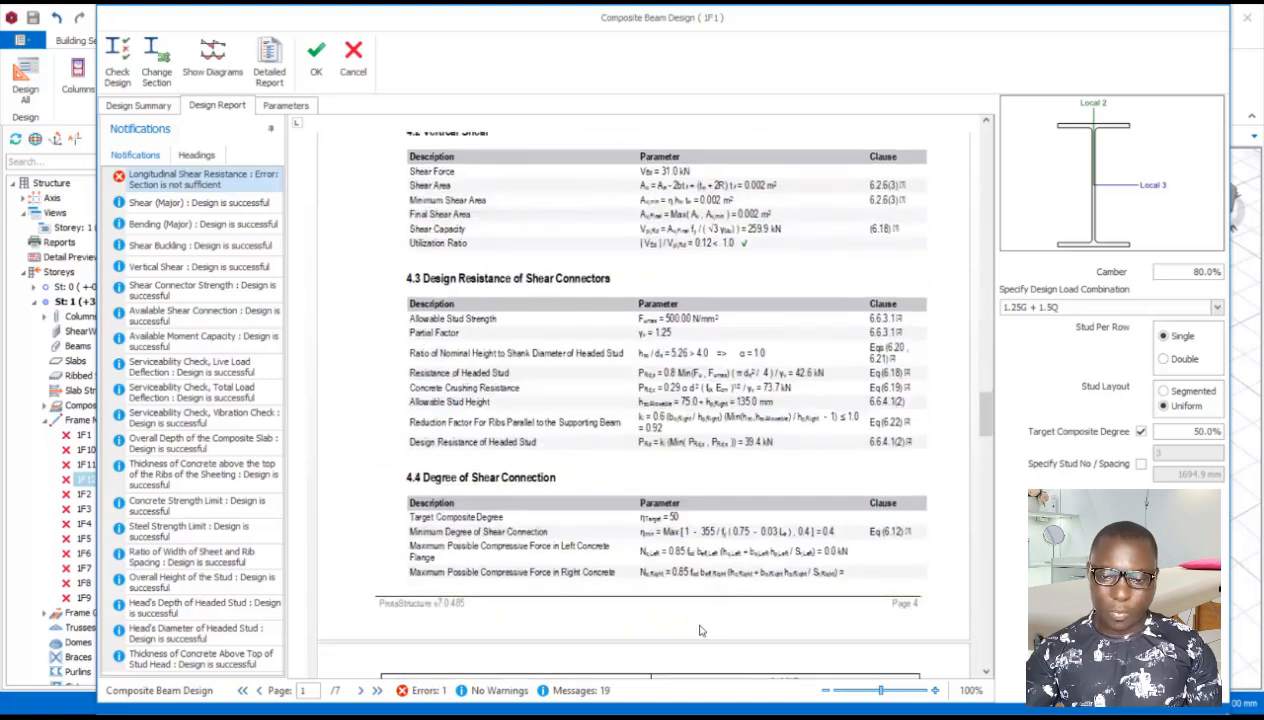
pyautogui.scroll(-15, 645, 615)
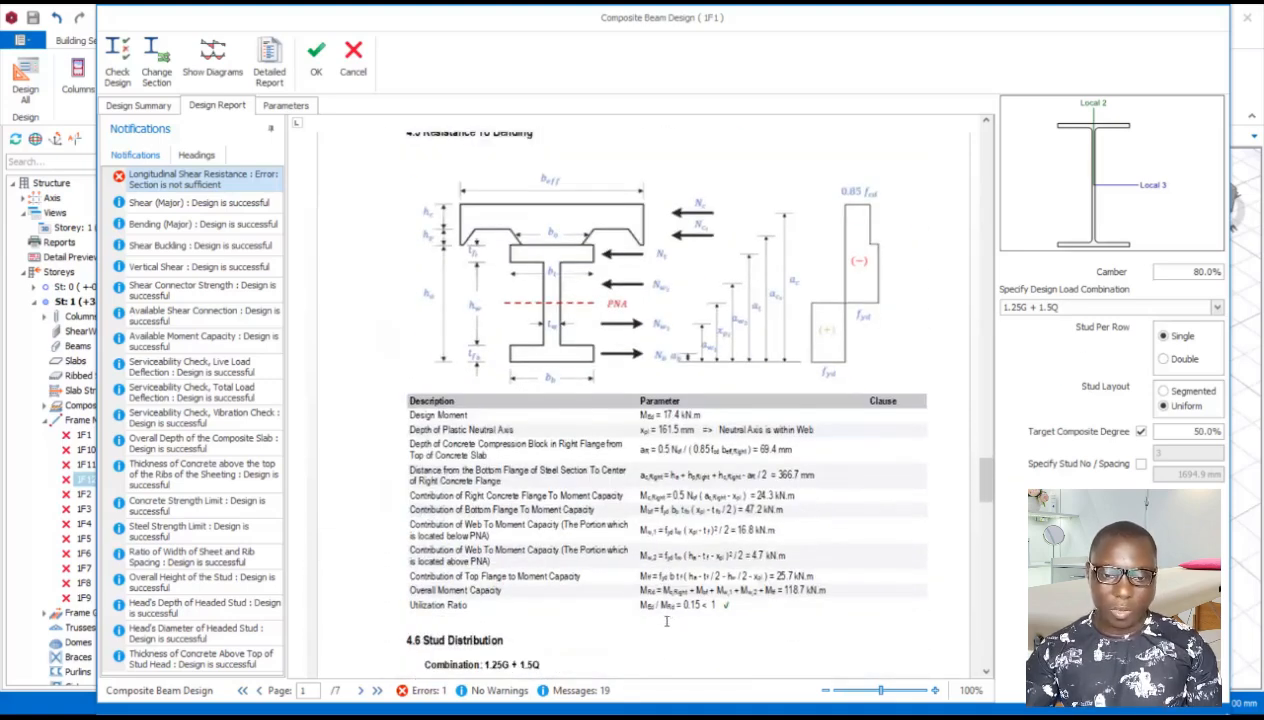
pyautogui.scroll(-9, 676, 602)
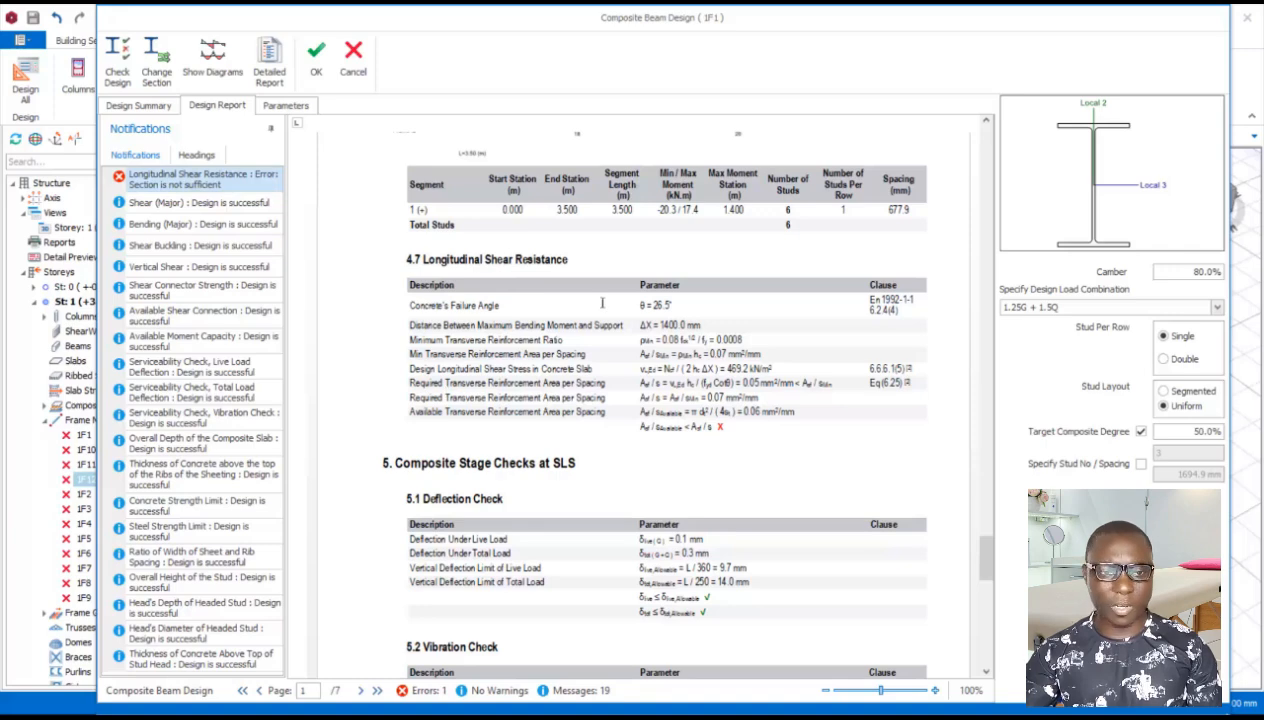
pyautogui.click(136, 106)
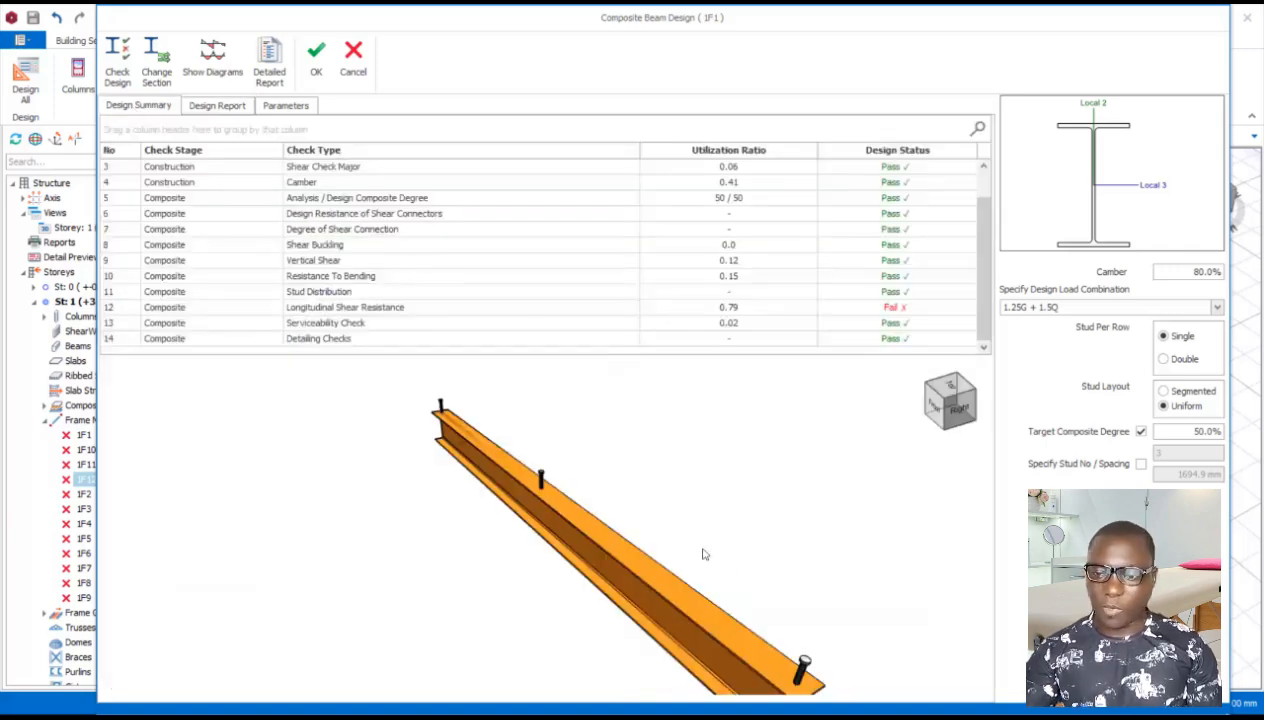
# Try a segmented stud layout with double studs per row on beam 1F1 and inspect it in 3D
pyautogui.scroll(-3, 602, 525)
pyautogui.scroll(3, 602, 525)
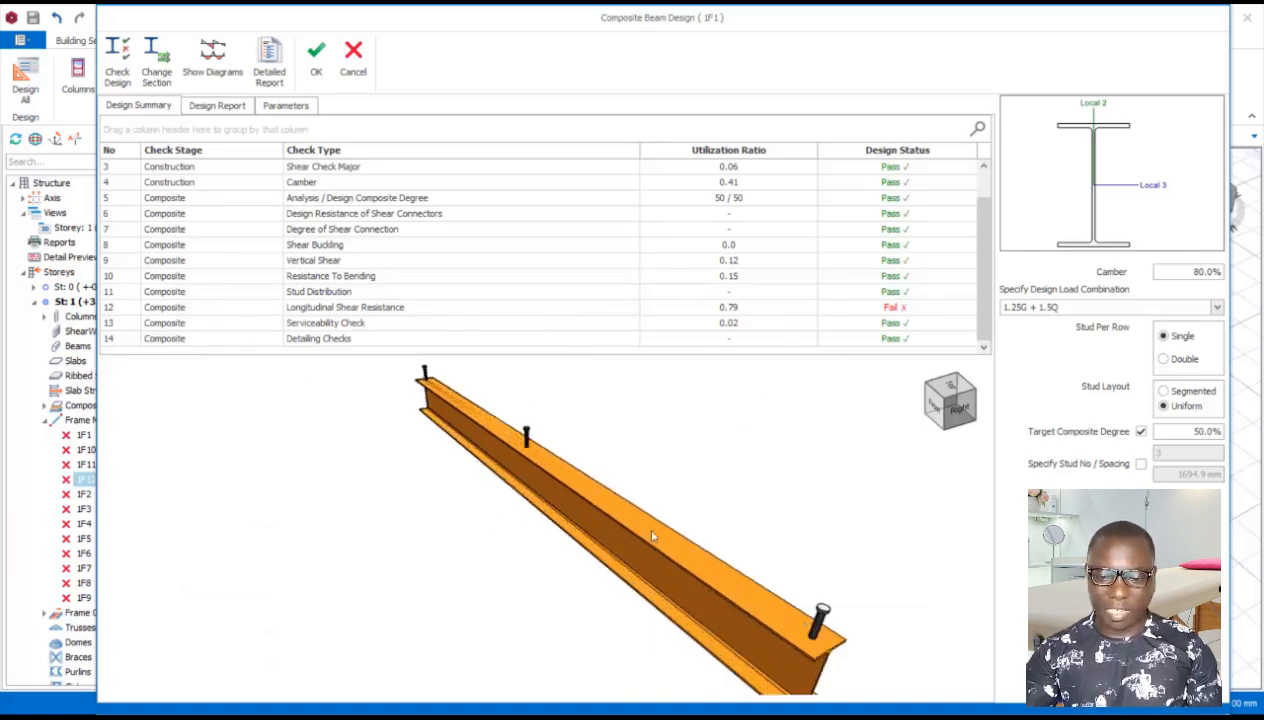
pyautogui.click(1162, 391)
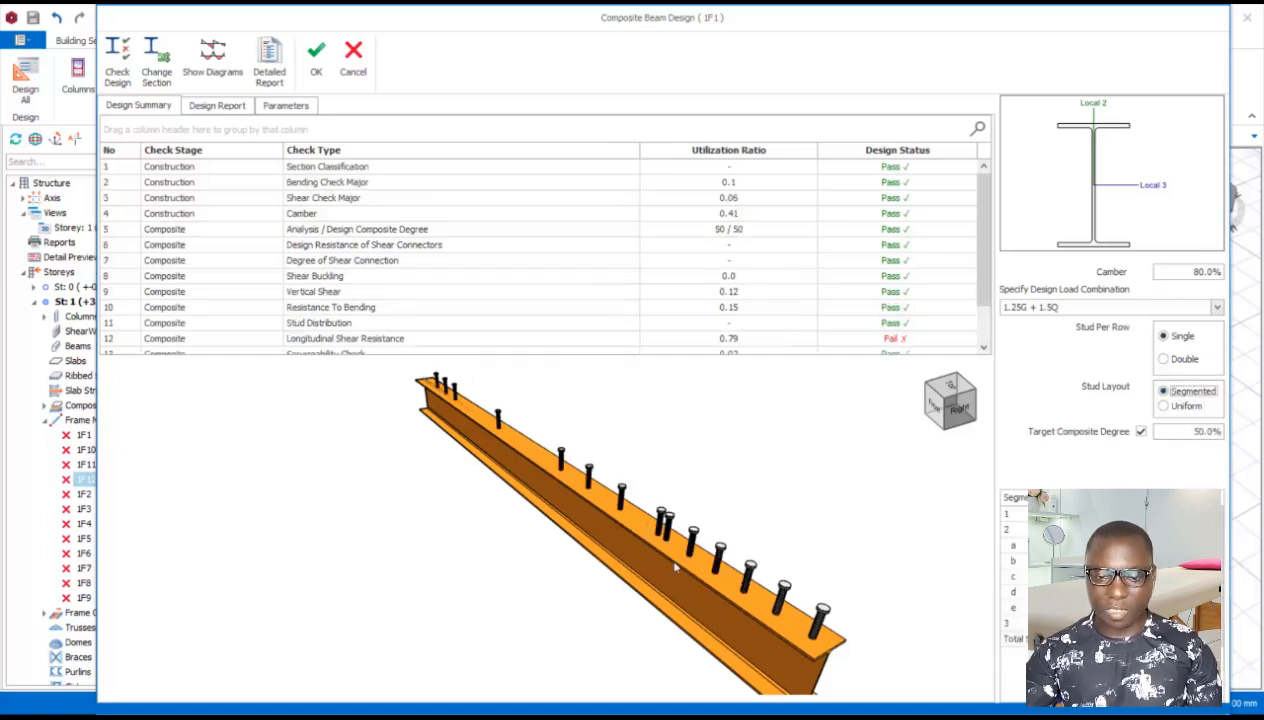
pyautogui.click(1176, 362)
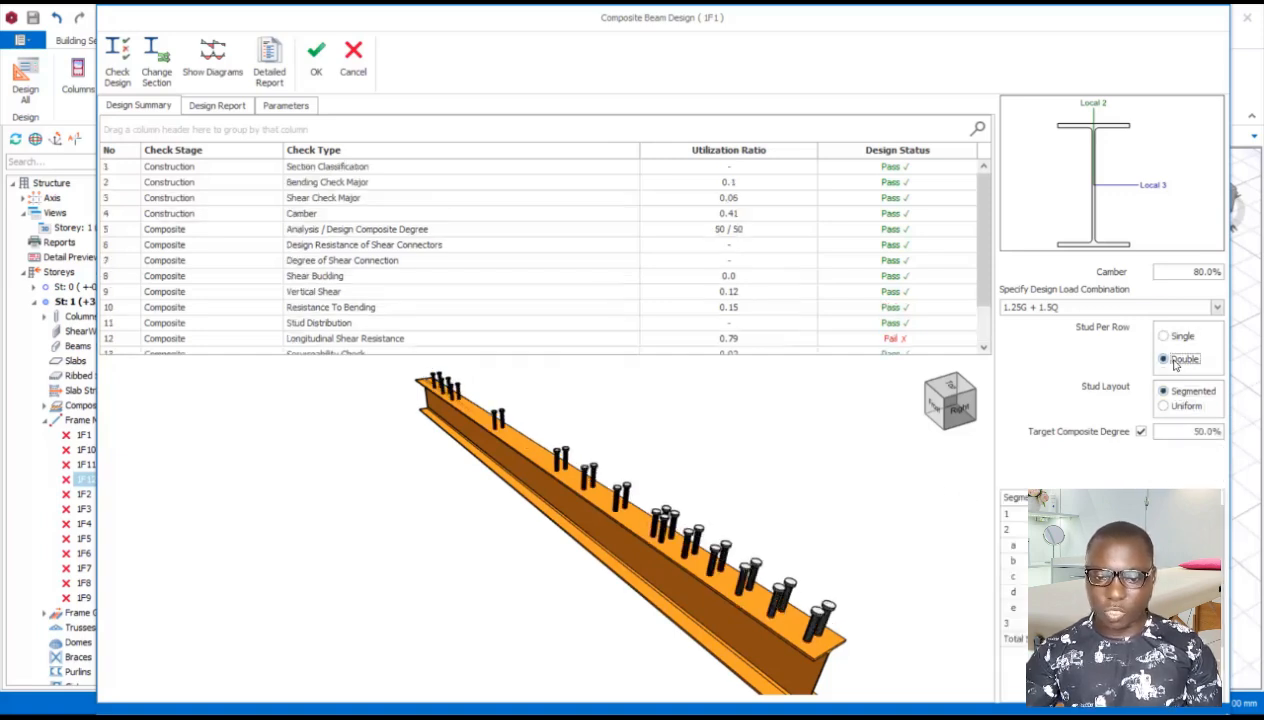
pyautogui.moveTo(740, 562); pyautogui.dragTo(706, 568)
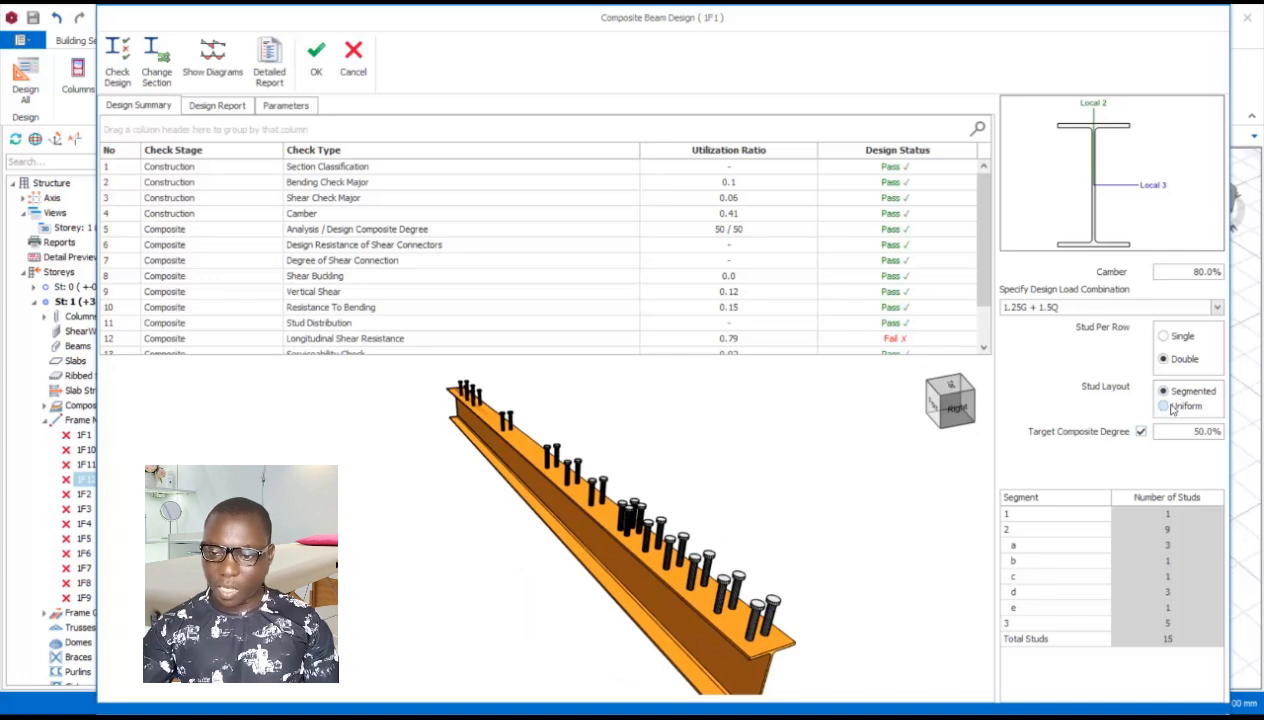
# Return beam 1F1 to a uniform stud layout with a single stud per row and inspect the studs from another angle
pyautogui.click(1168, 407)
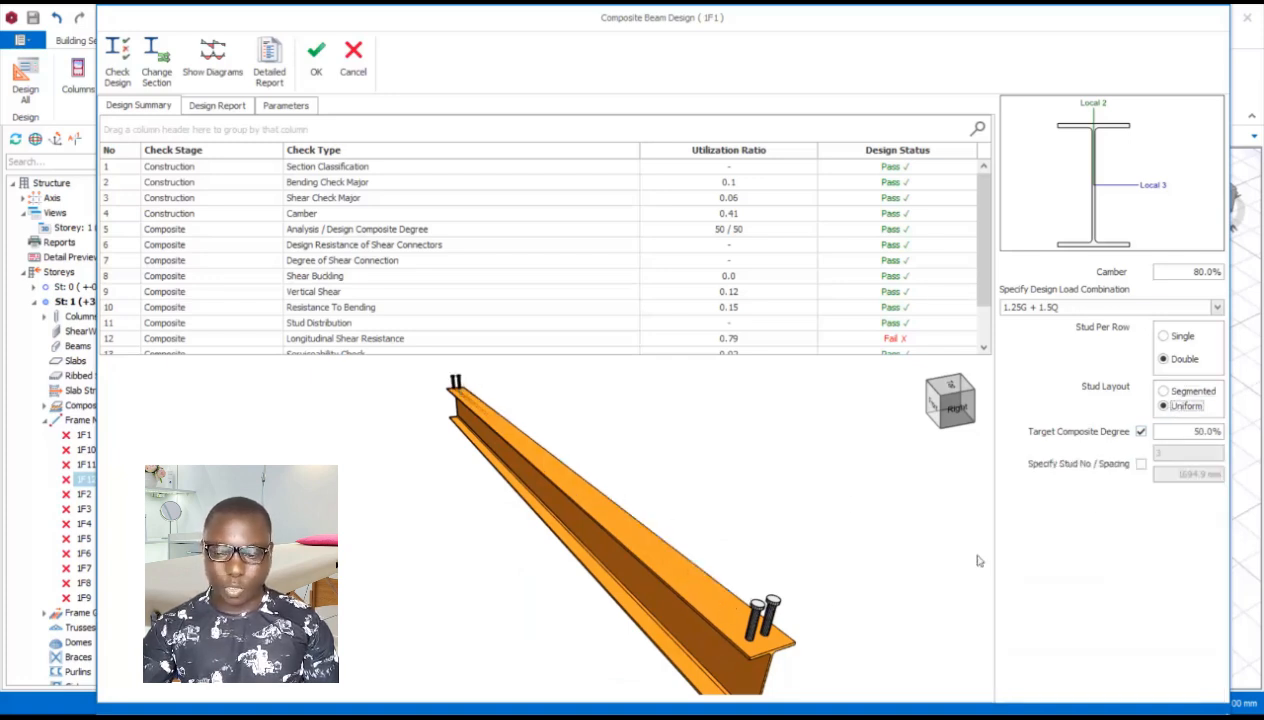
pyautogui.click(1181, 339)
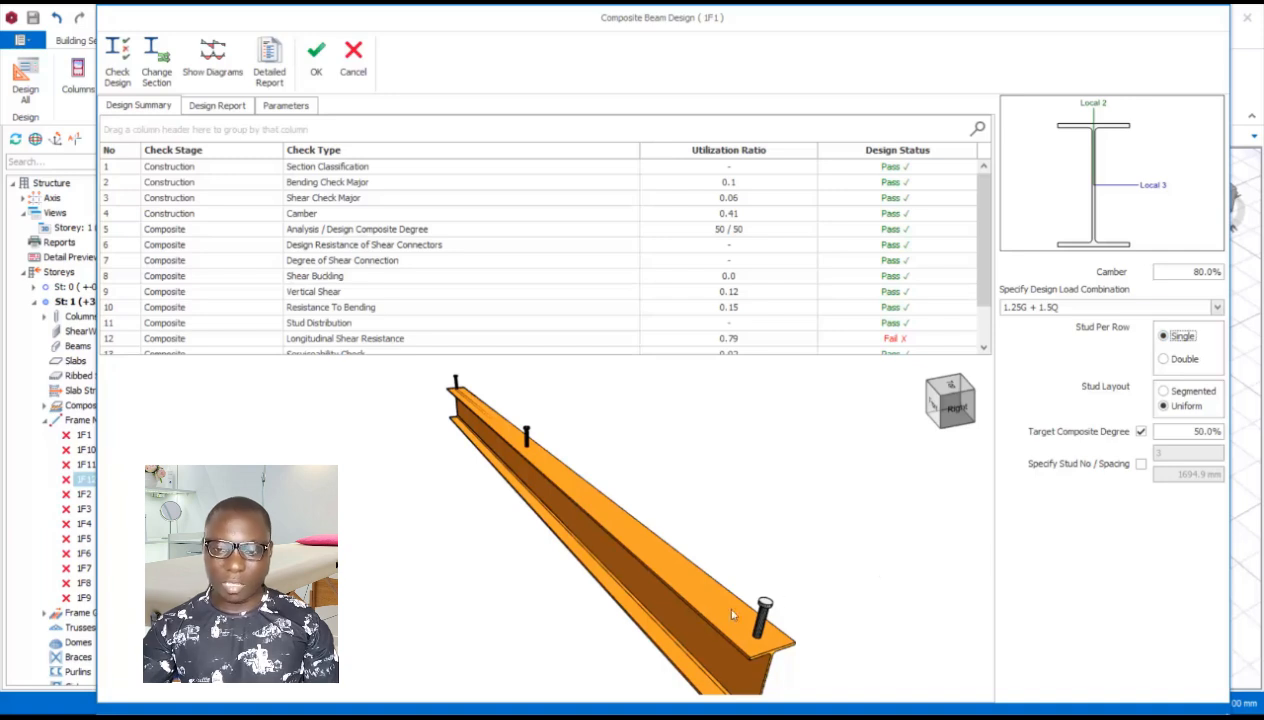
pyautogui.moveTo(688, 542); pyautogui.dragTo(598, 537, button='middle')
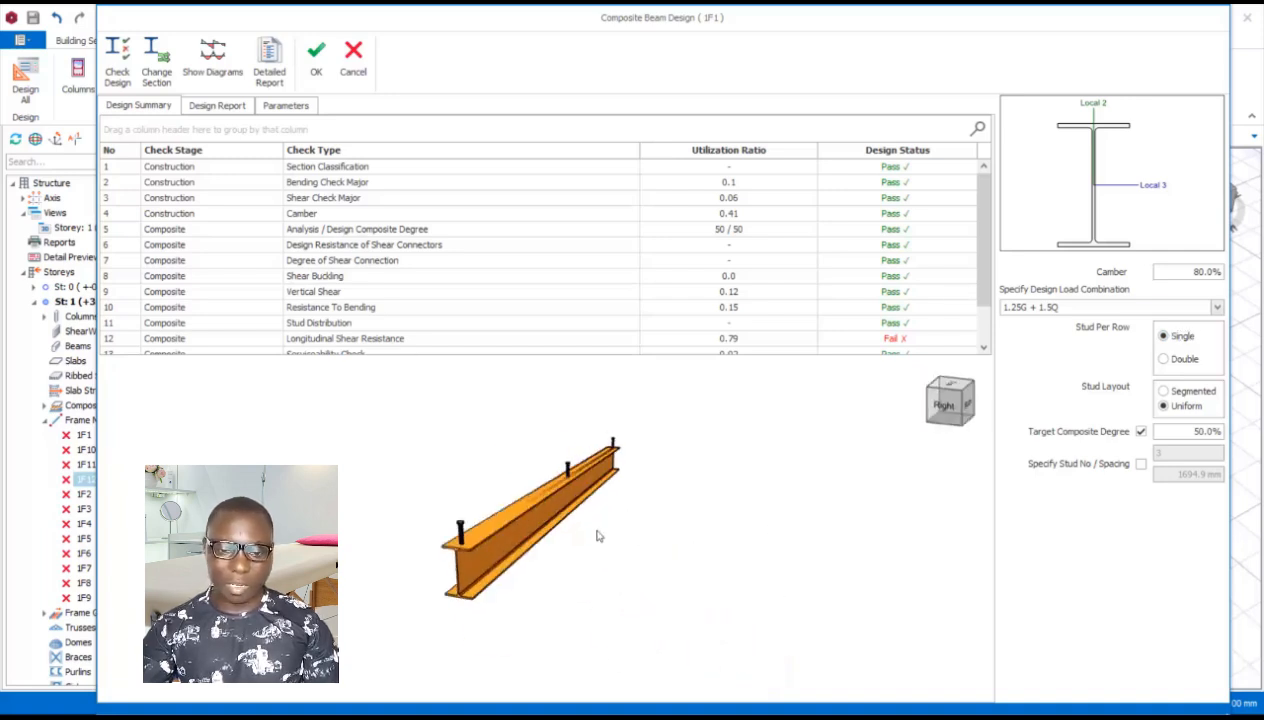
pyautogui.scroll(3, 449, 548)
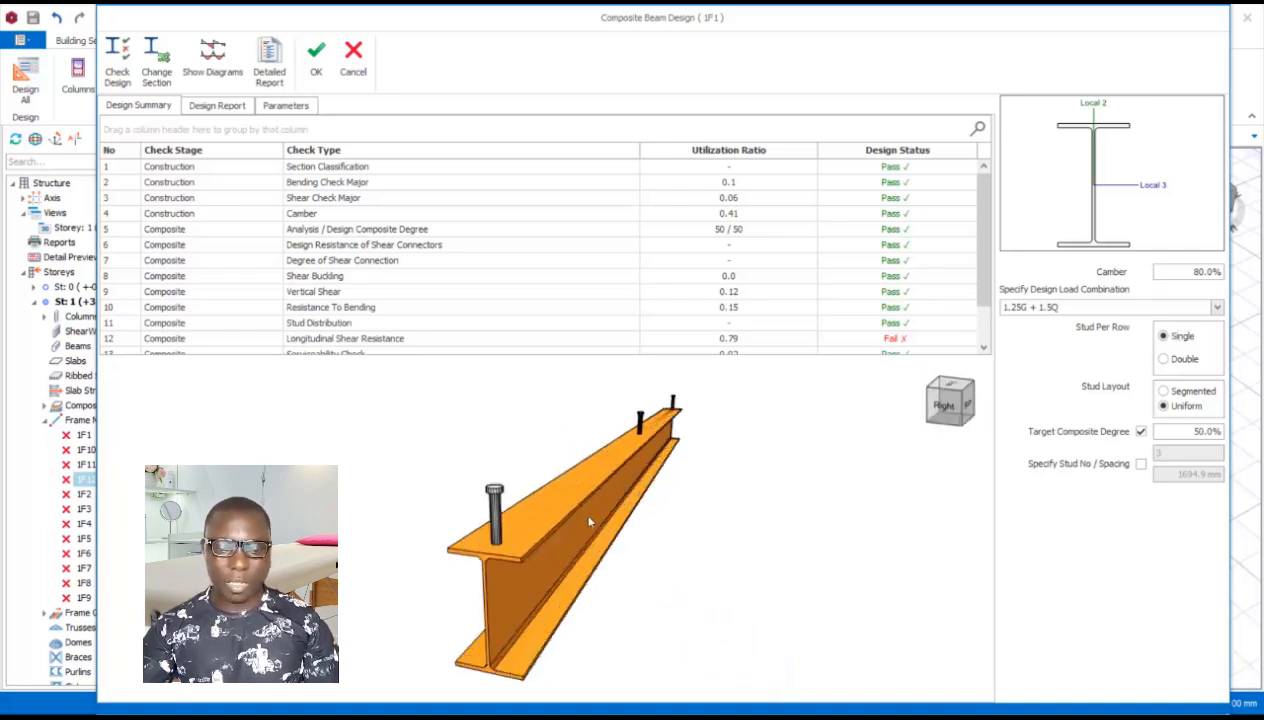
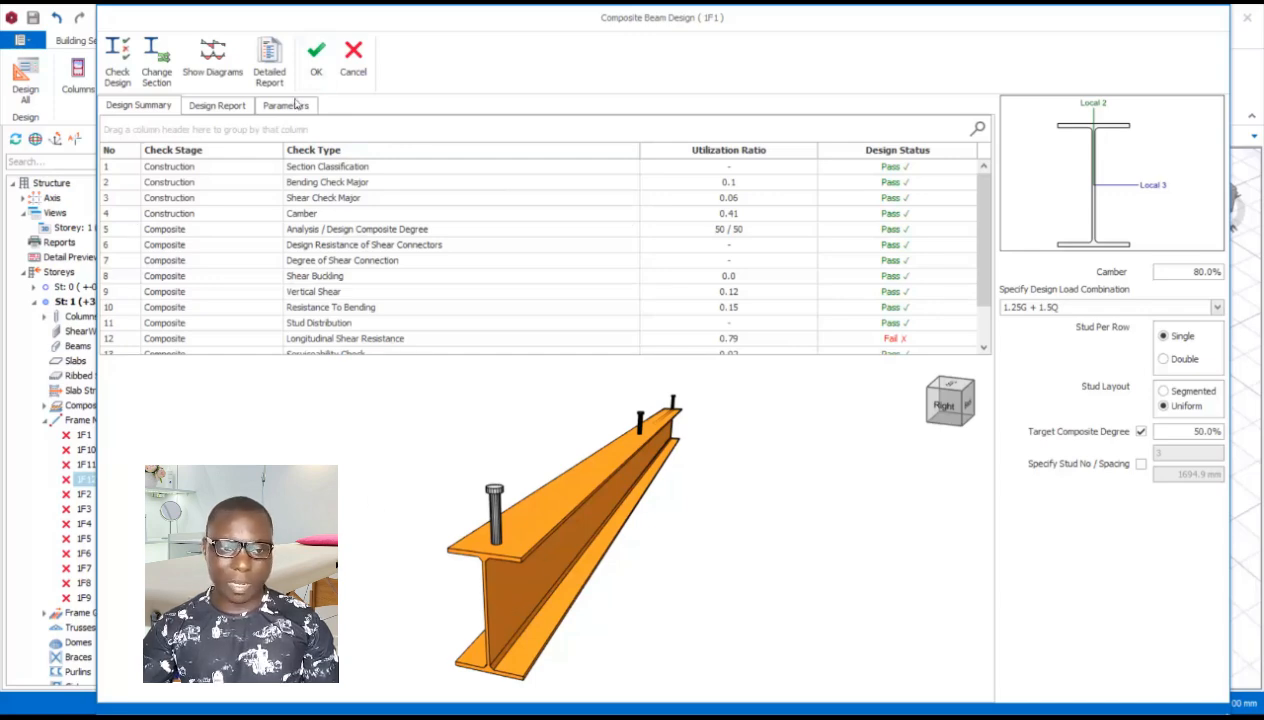
# Accept beam 1F1's design, review the design statuses of the remaining composite beams, and close the composite beam check
pyautogui.click(316, 58)
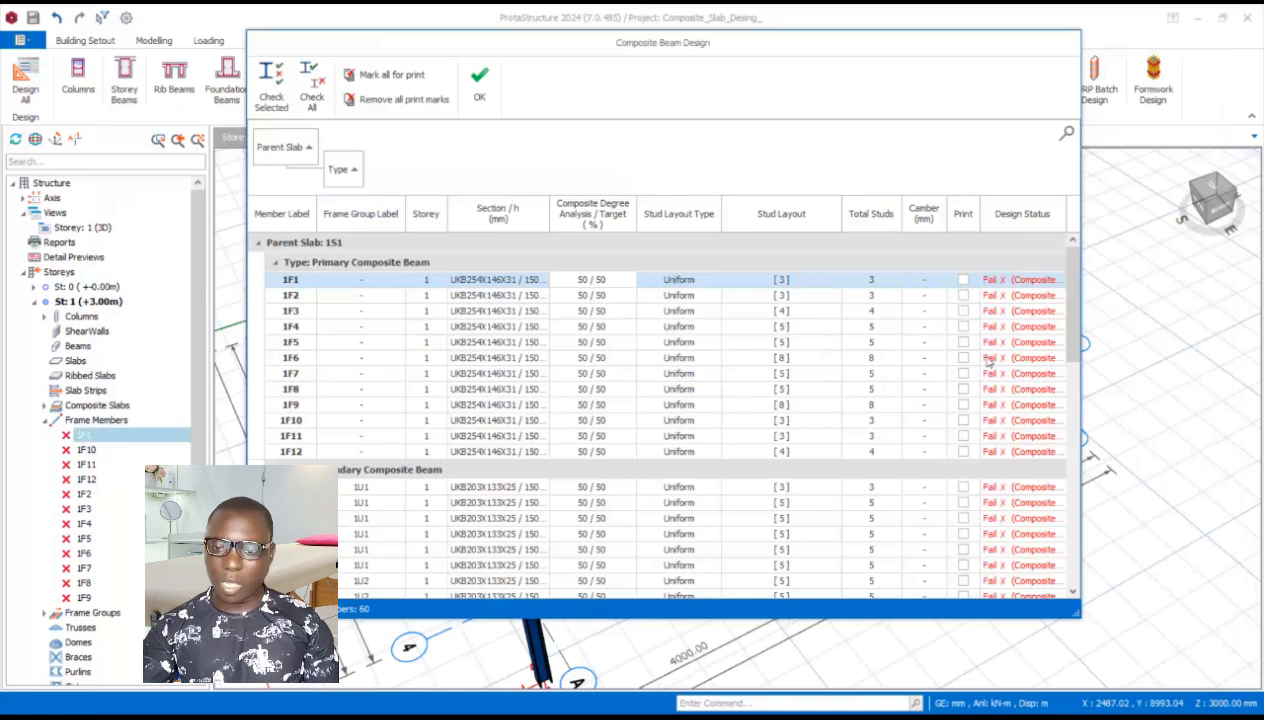
pyautogui.moveTo(1056, 320); pyautogui.dragTo(1040, 530)
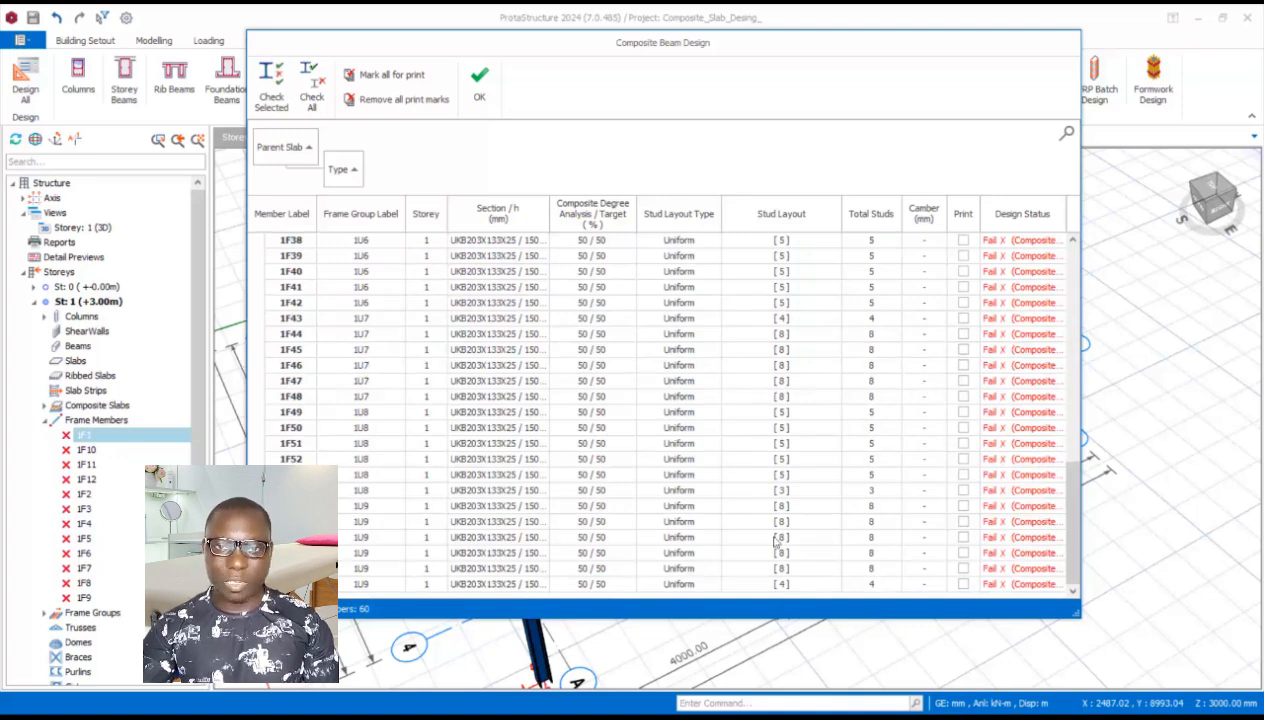
pyautogui.click(481, 80)
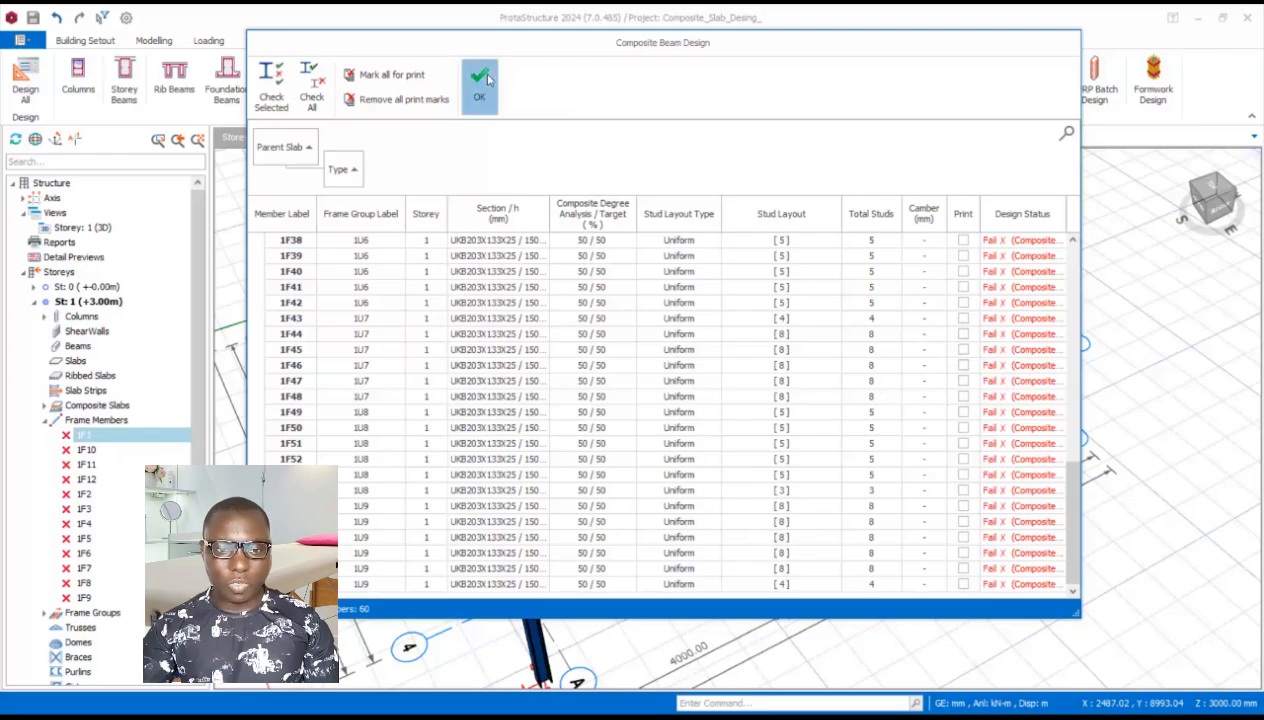
# Open the properties of composite slab 1S1 and change its reinforcement material to Grade 500 (A-Fabric)
pyautogui.moveTo(888, 350); pyautogui.dragTo(617, 468, button='middle')
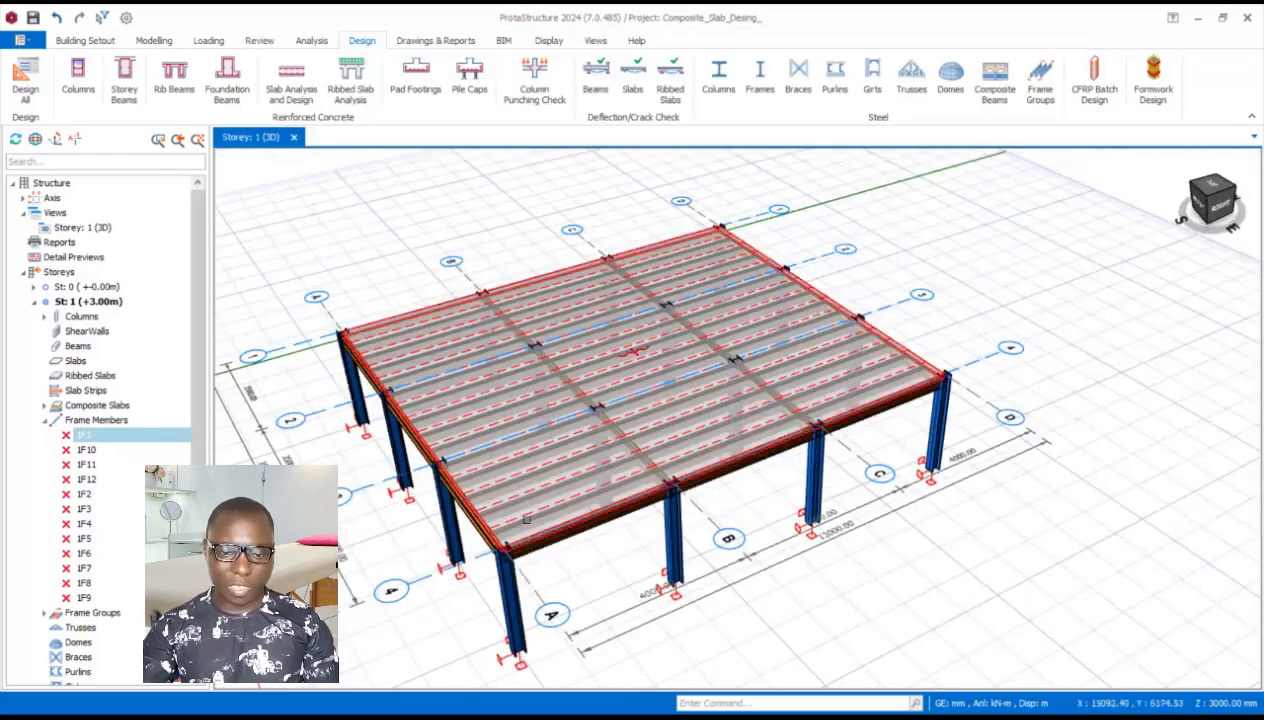
pyautogui.click(522, 502)
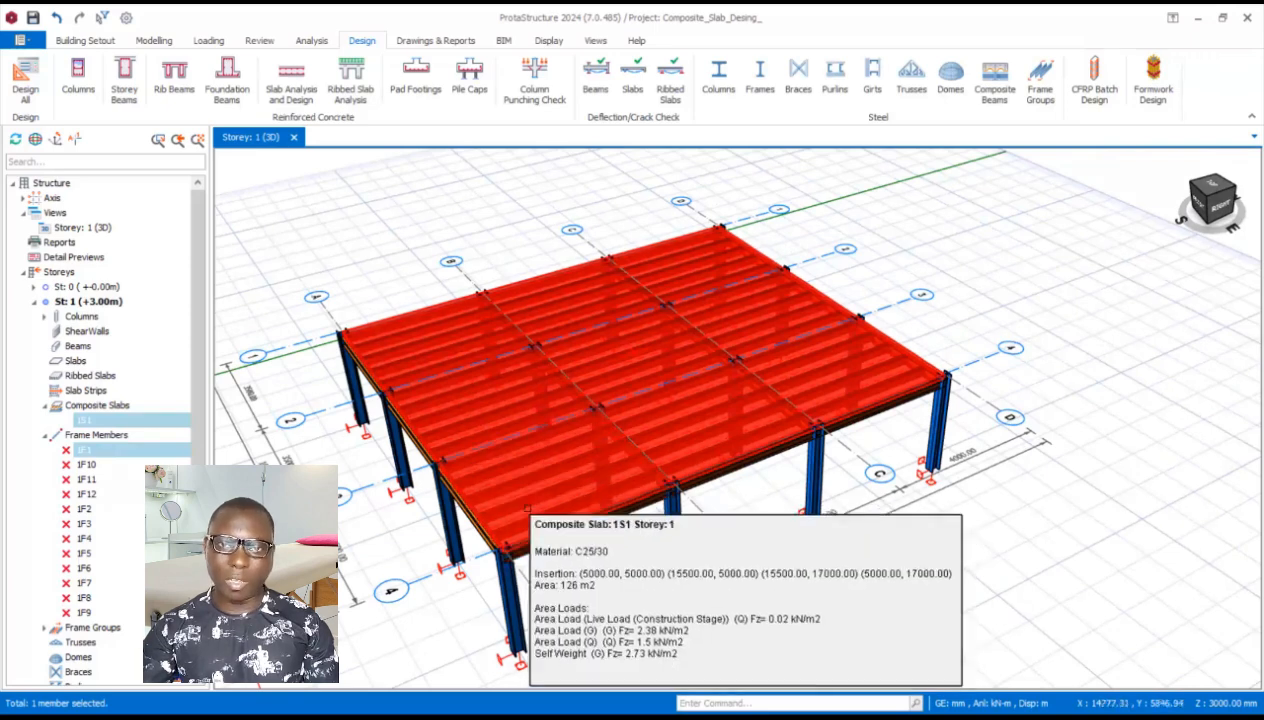
pyautogui.doubleClick(527, 507)
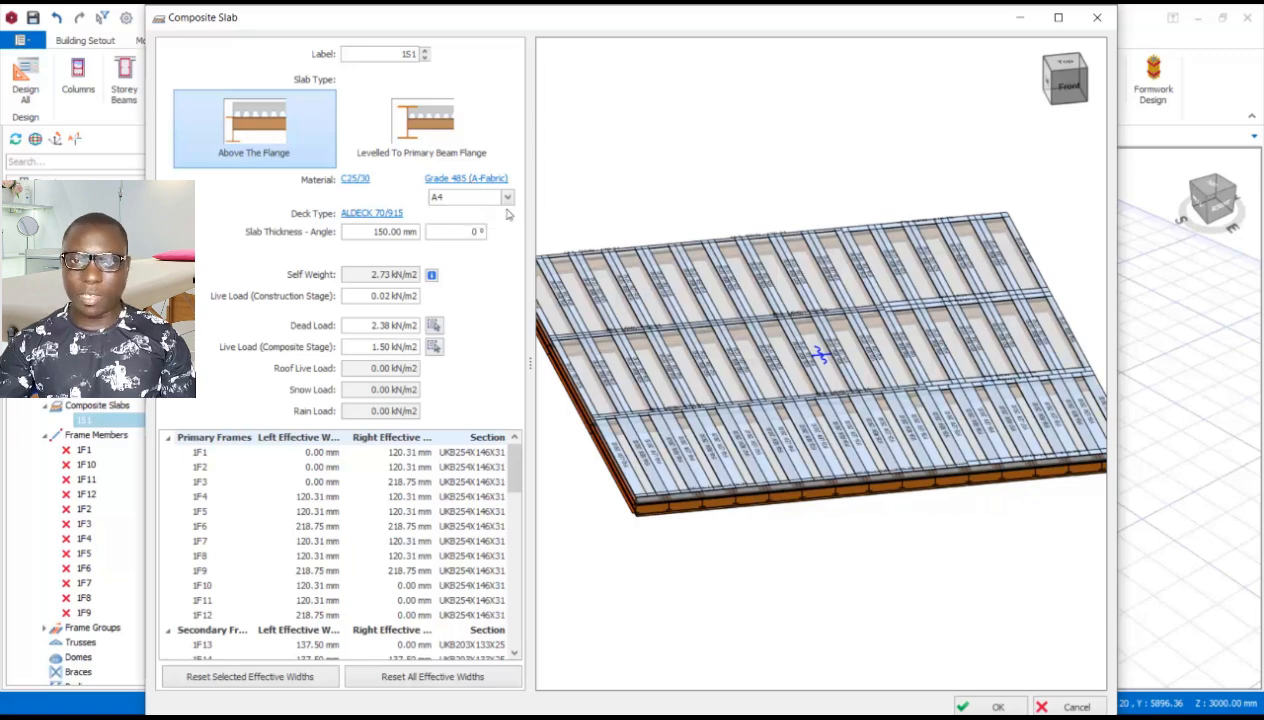
pyautogui.click(465, 180)
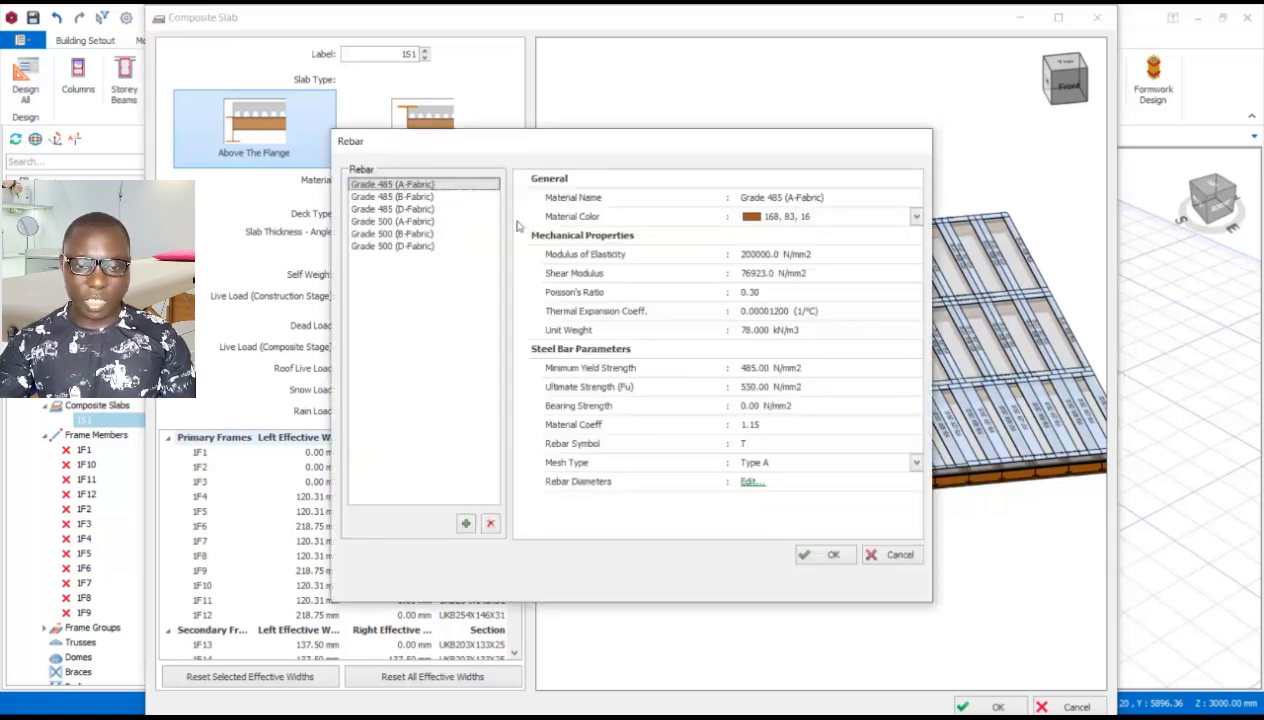
pyautogui.click(367, 211)
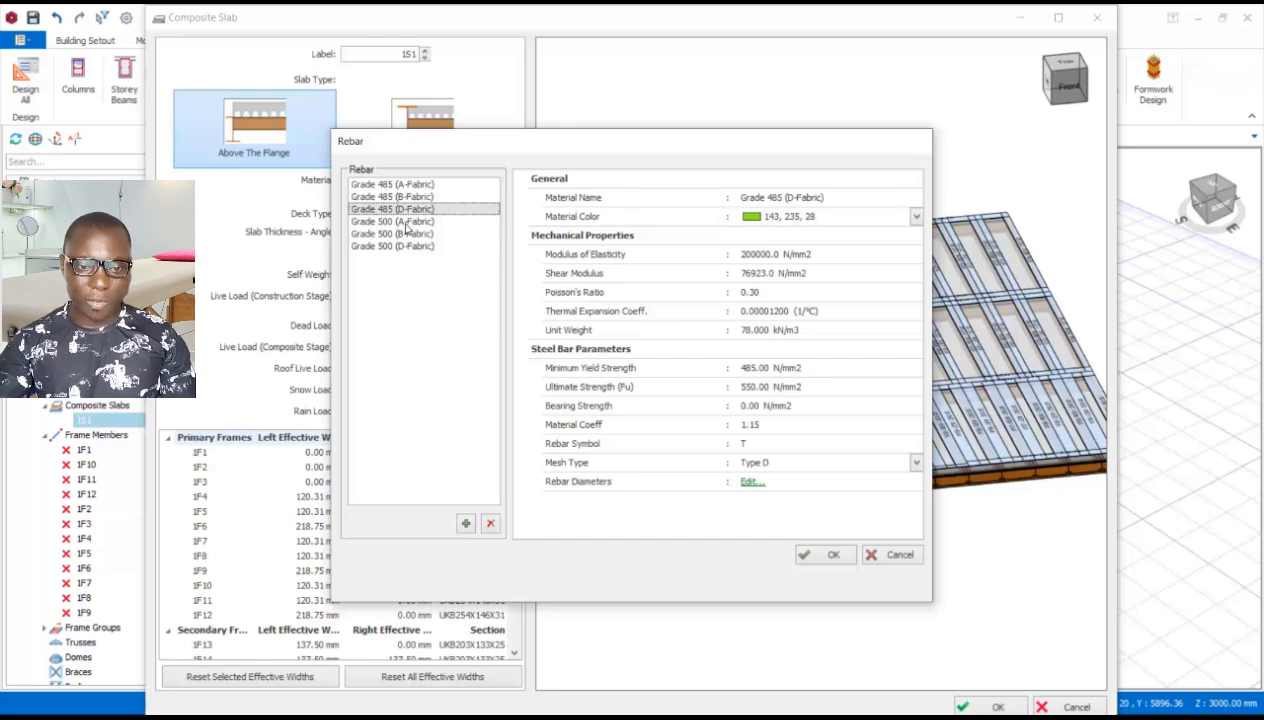
pyautogui.click(405, 223)
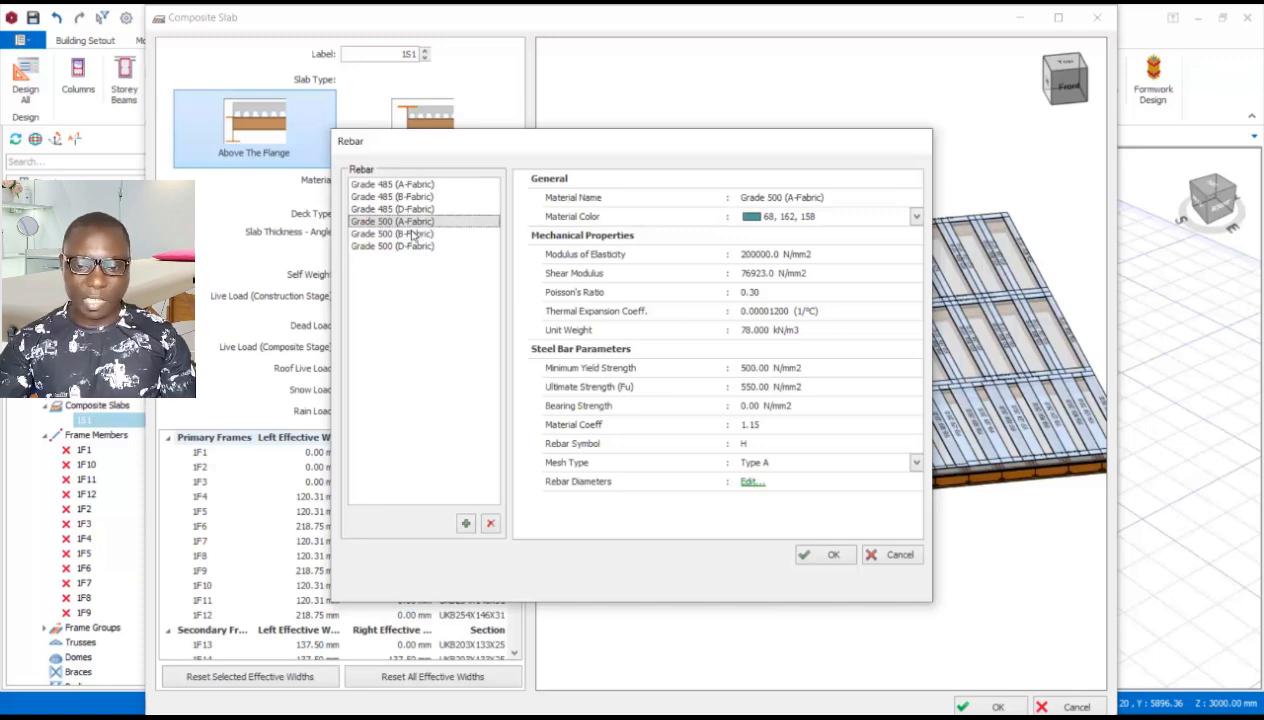
pyautogui.click(833, 556)
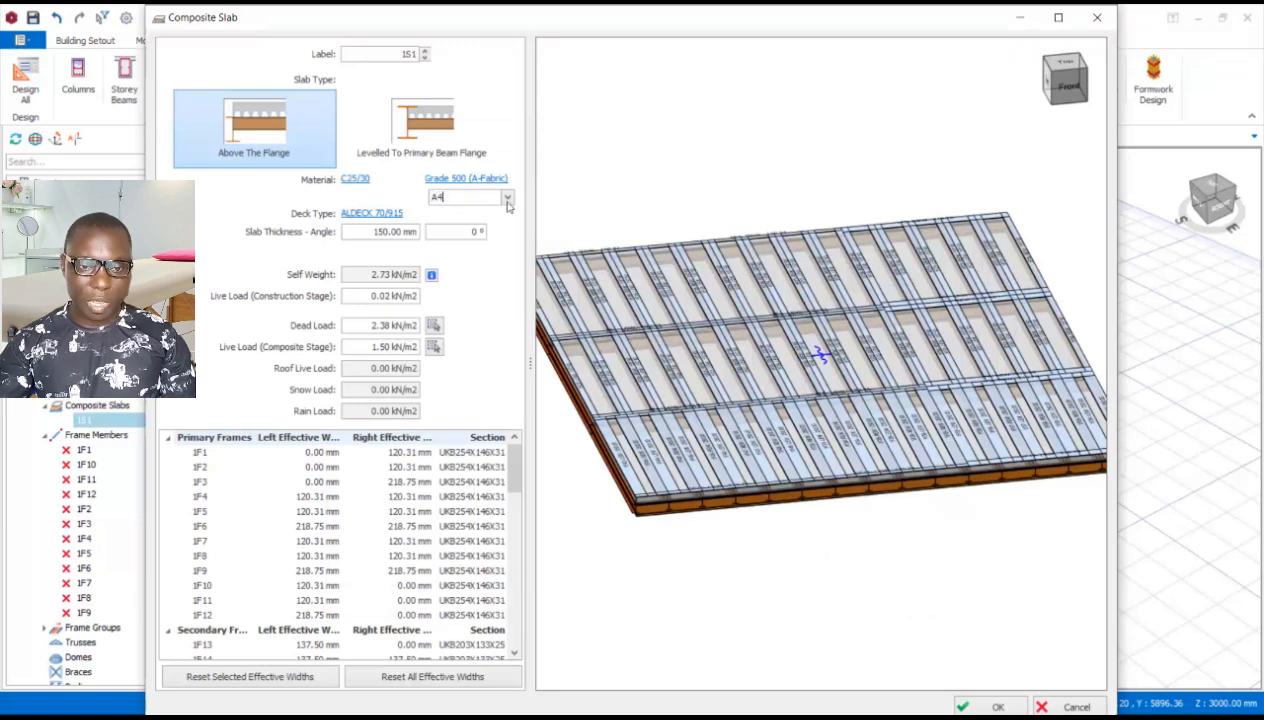
# Set slab 1S1's mesh size to A6, accept the change along with invalidating the analysis results, and deselect the slab
pyautogui.click(507, 199)
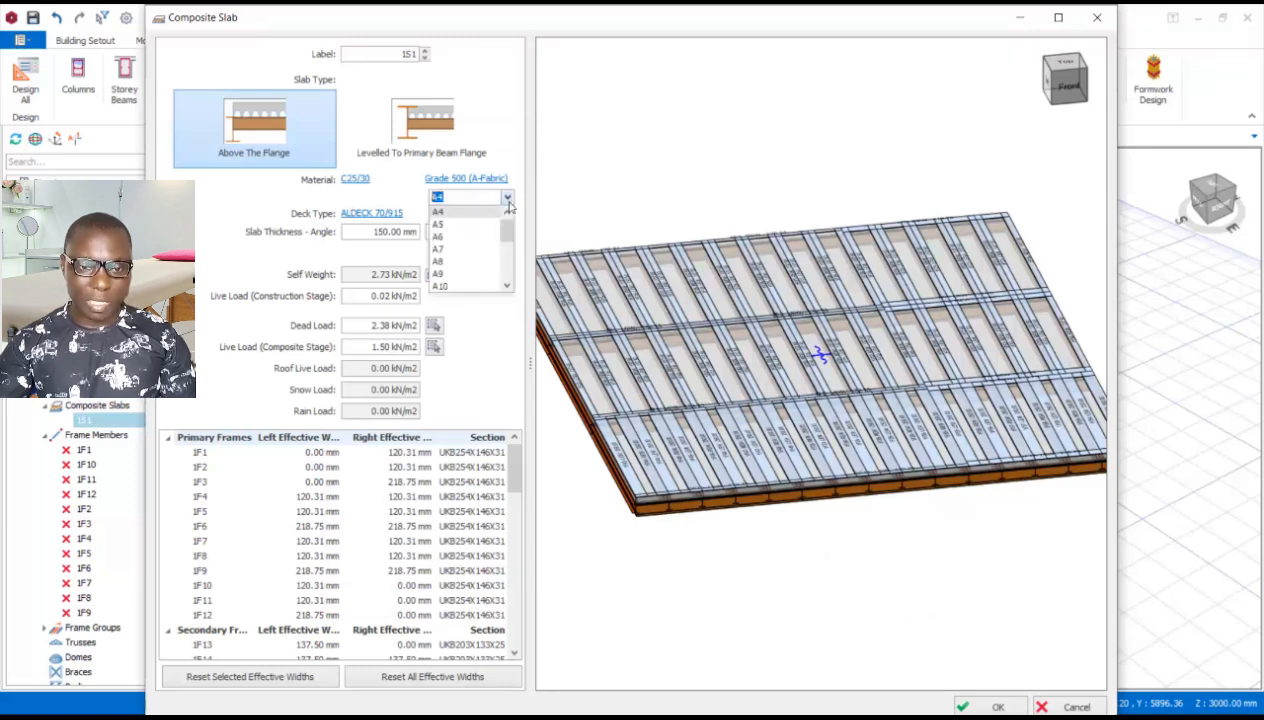
pyautogui.click(438, 237)
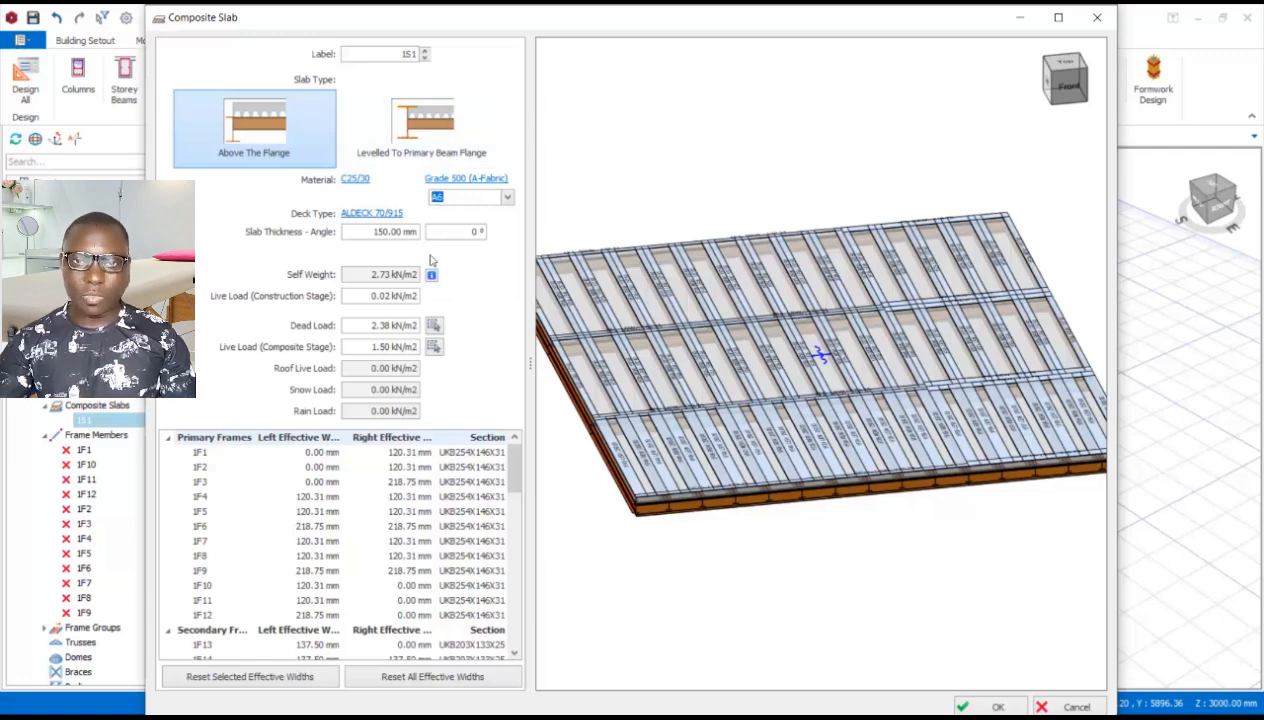
pyautogui.click(997, 707)
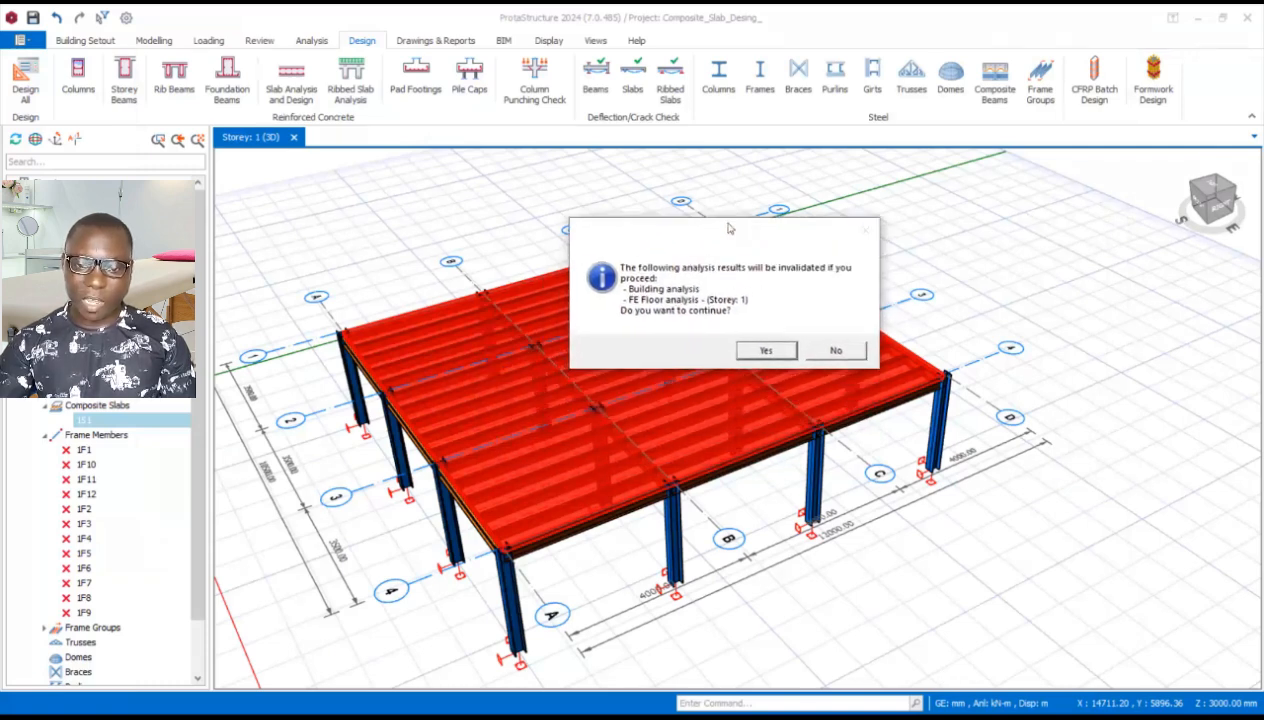
pyautogui.click(768, 345)
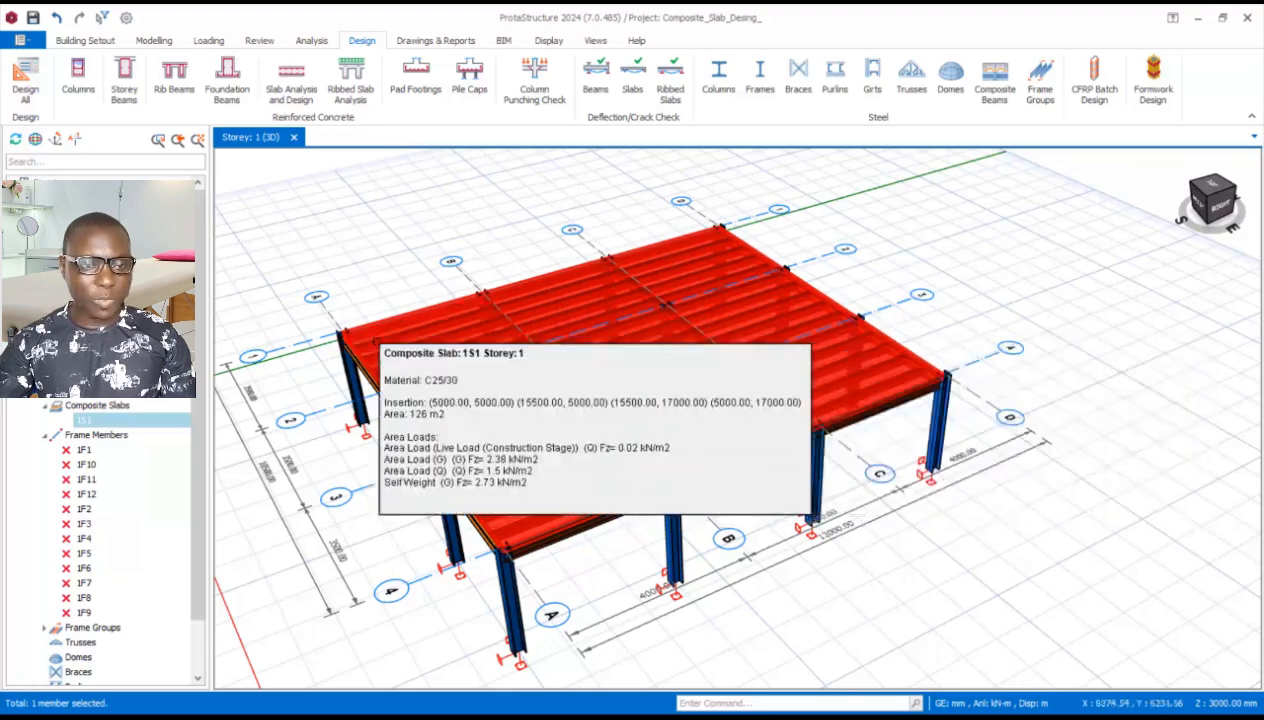
pyautogui.moveTo(779, 366); pyautogui.dragTo(706, 383, button='middle')
pyautogui.scroll(-2, 780, 360)
pyautogui.click(906, 212)
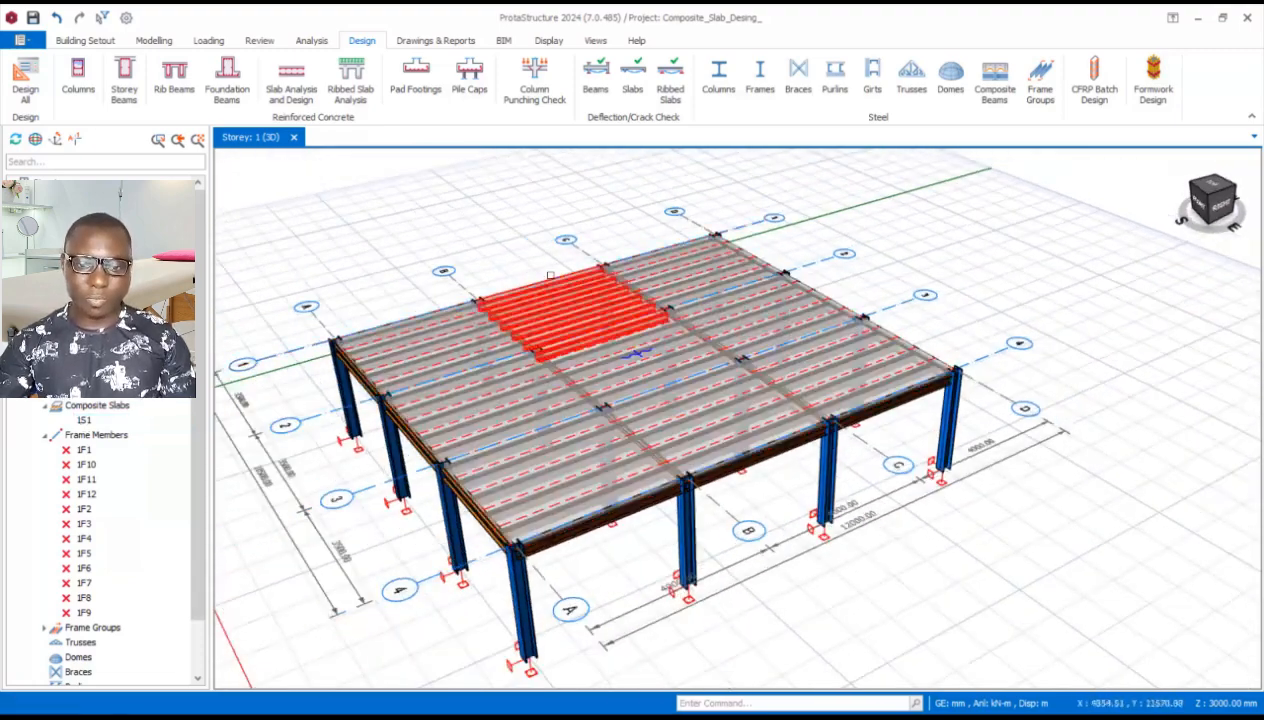
# Save the project and rerun the building analysis without any batch design options, closing the analysis once it completes
pyautogui.scroll(2, 622, 304)
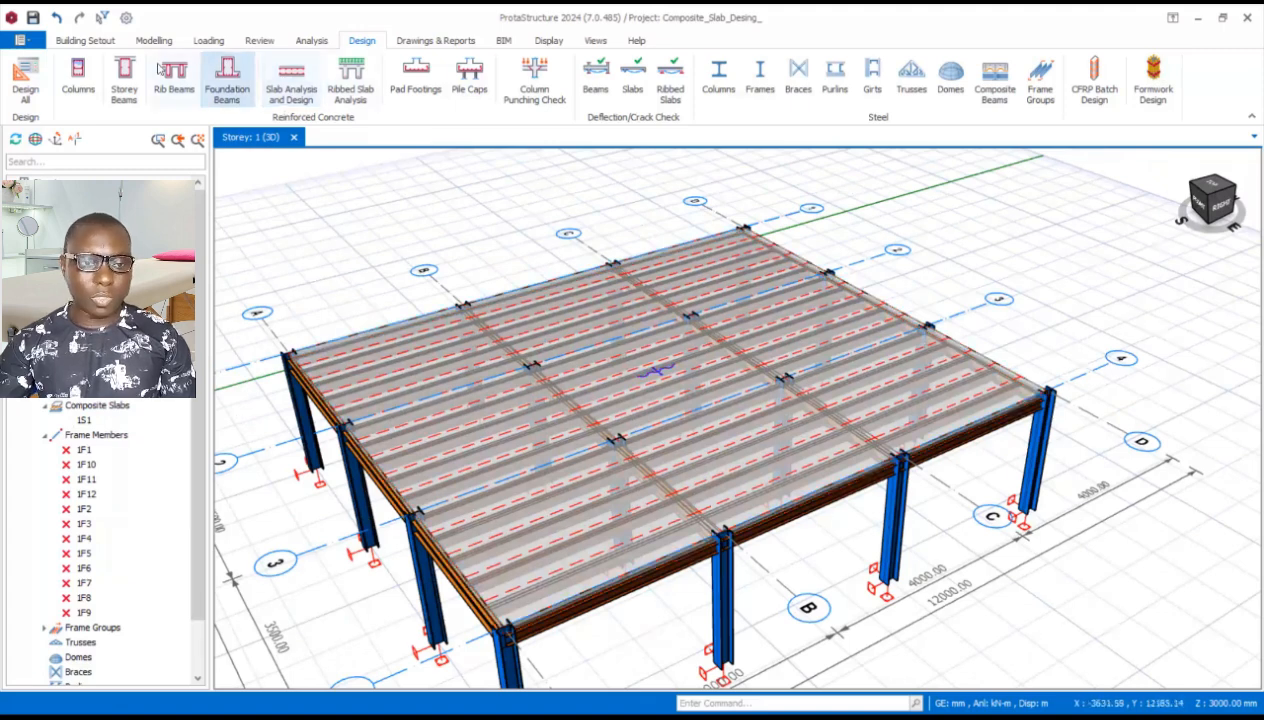
pyautogui.click(312, 42)
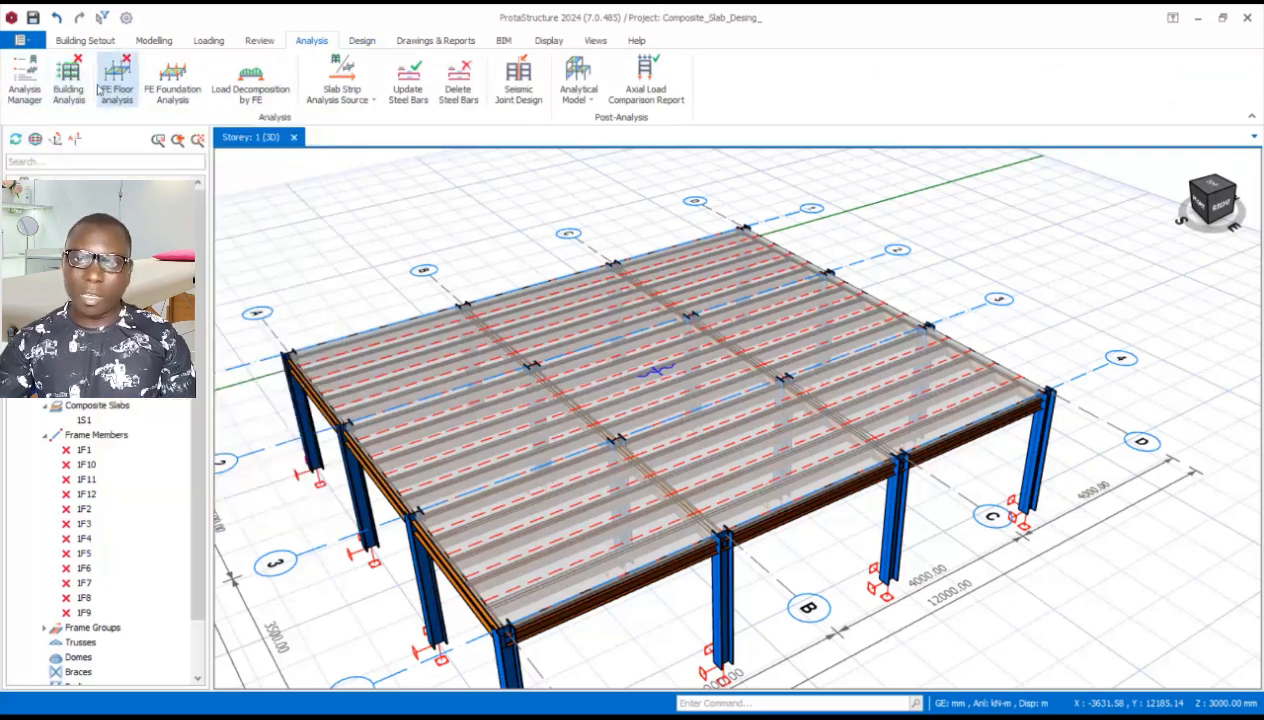
pyautogui.scroll(-2, 654, 395)
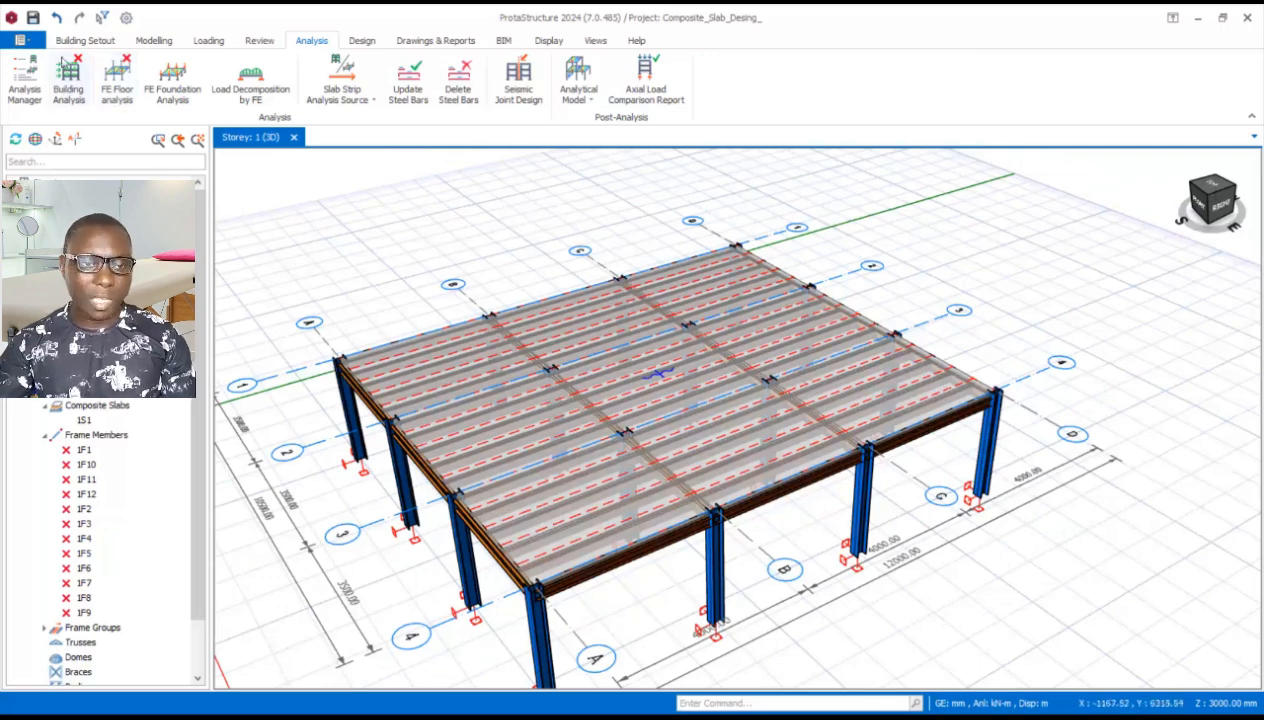
pyautogui.click(33, 17)
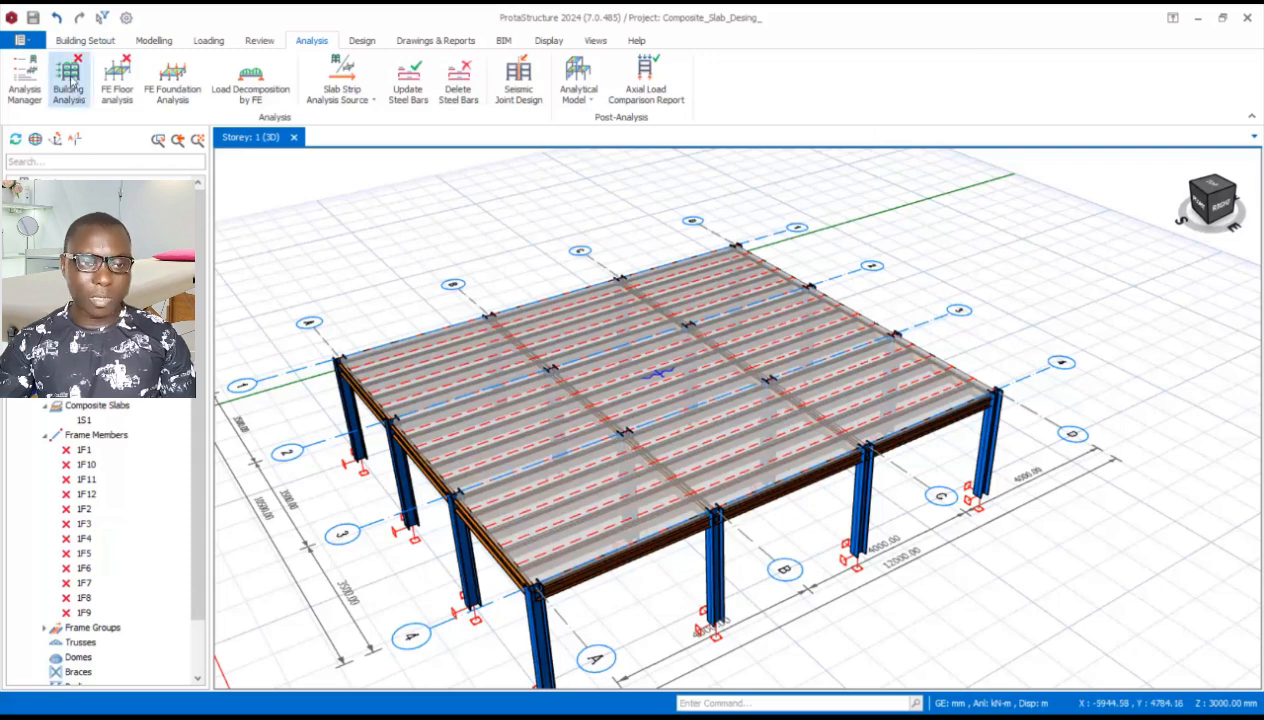
pyautogui.click(69, 84)
pyautogui.click(579, 109)
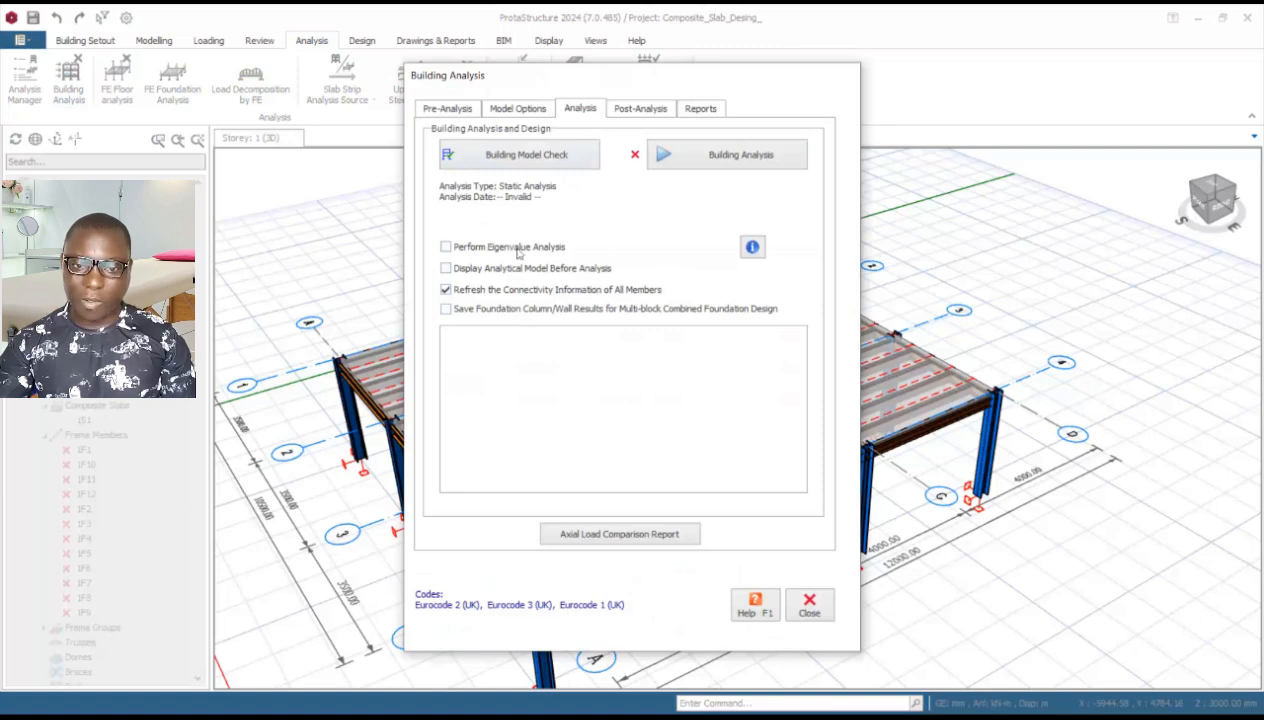
pyautogui.click(727, 162)
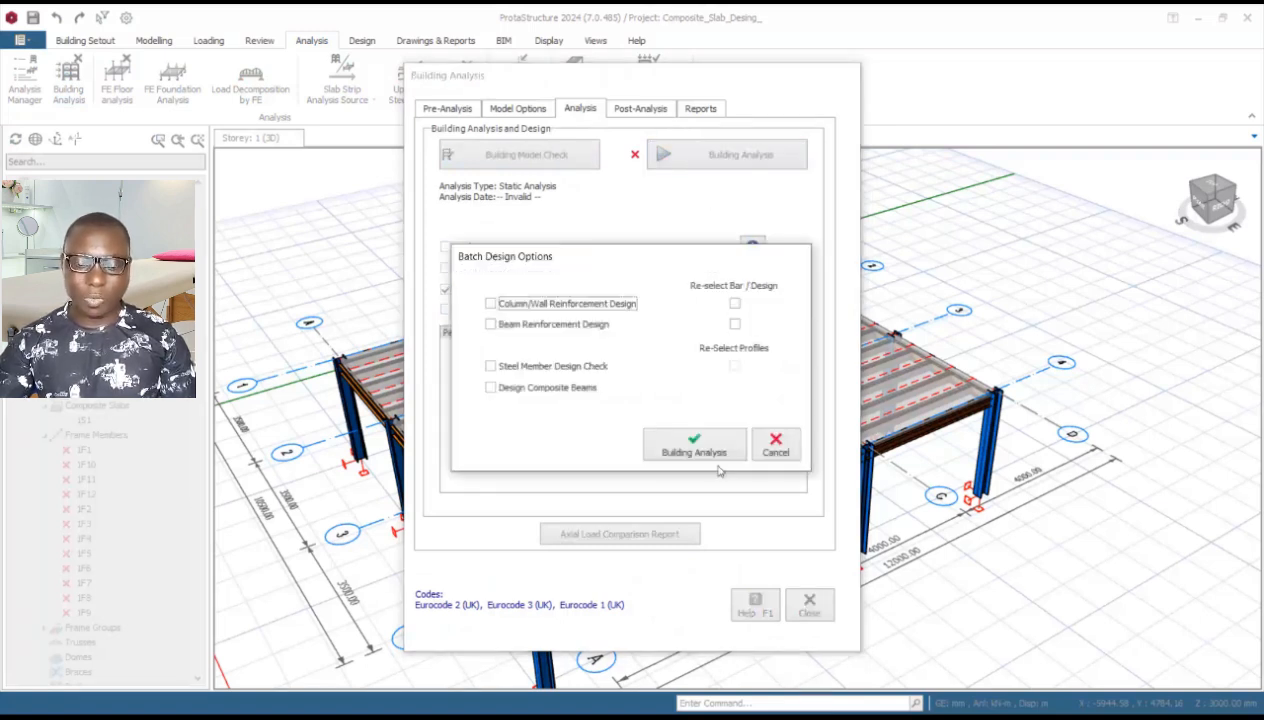
pyautogui.click(697, 451)
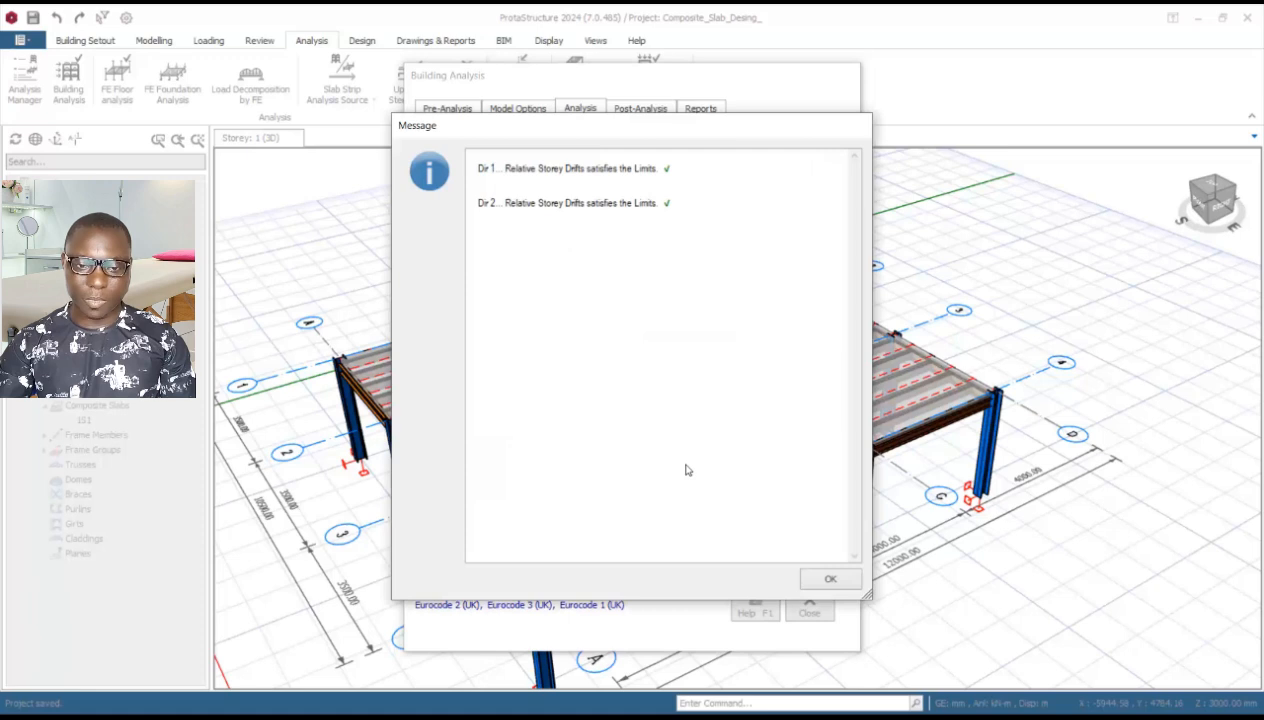
pyautogui.moveTo(610, 134); pyautogui.dragTo(604, 96)
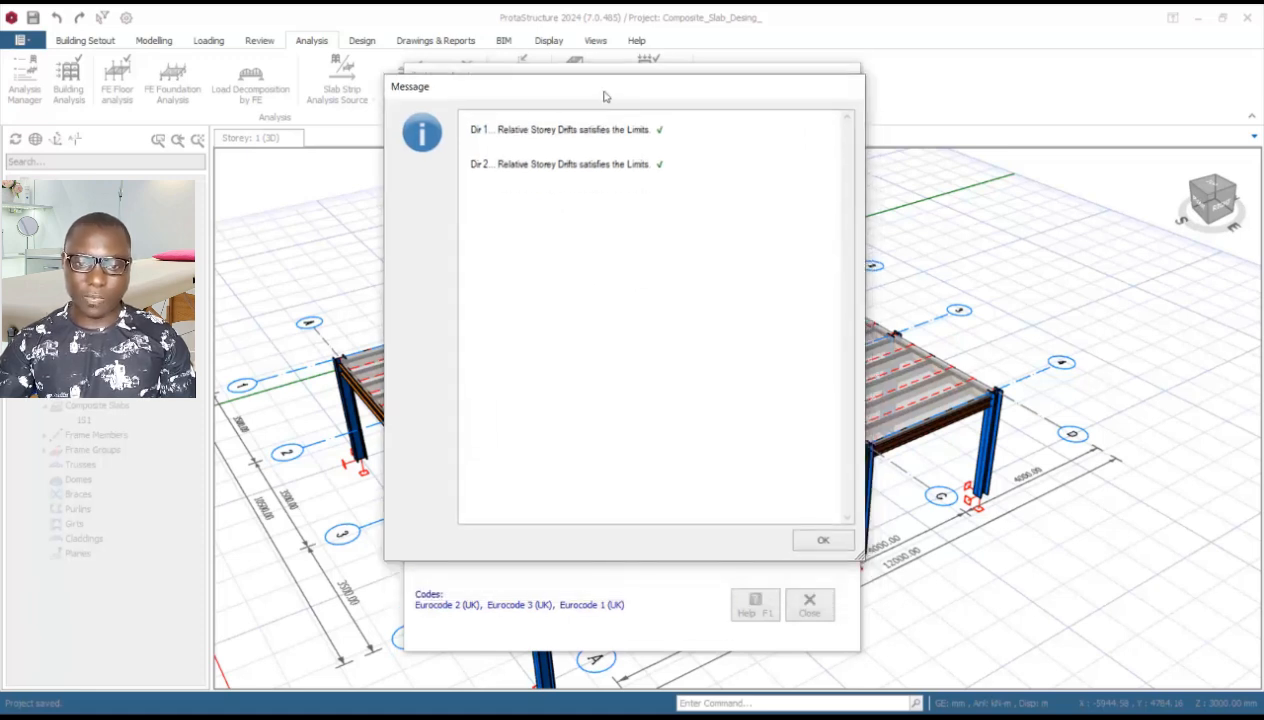
pyautogui.click(821, 540)
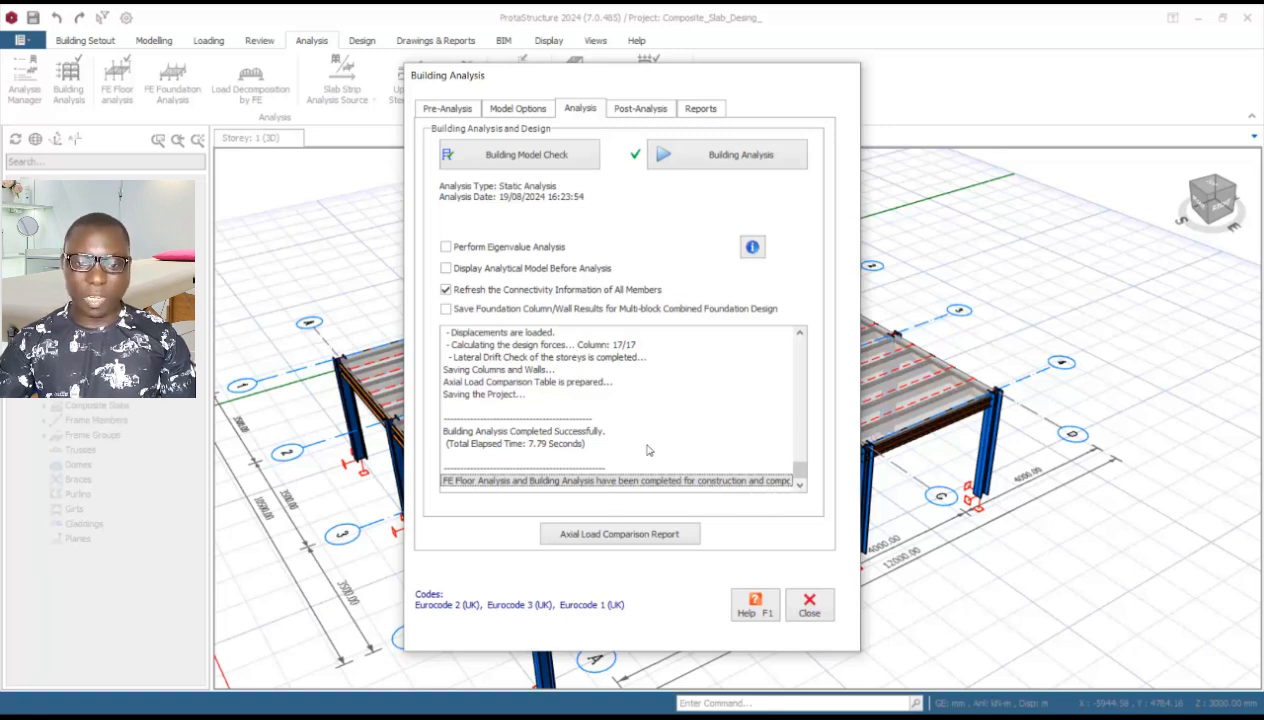
pyautogui.click(811, 606)
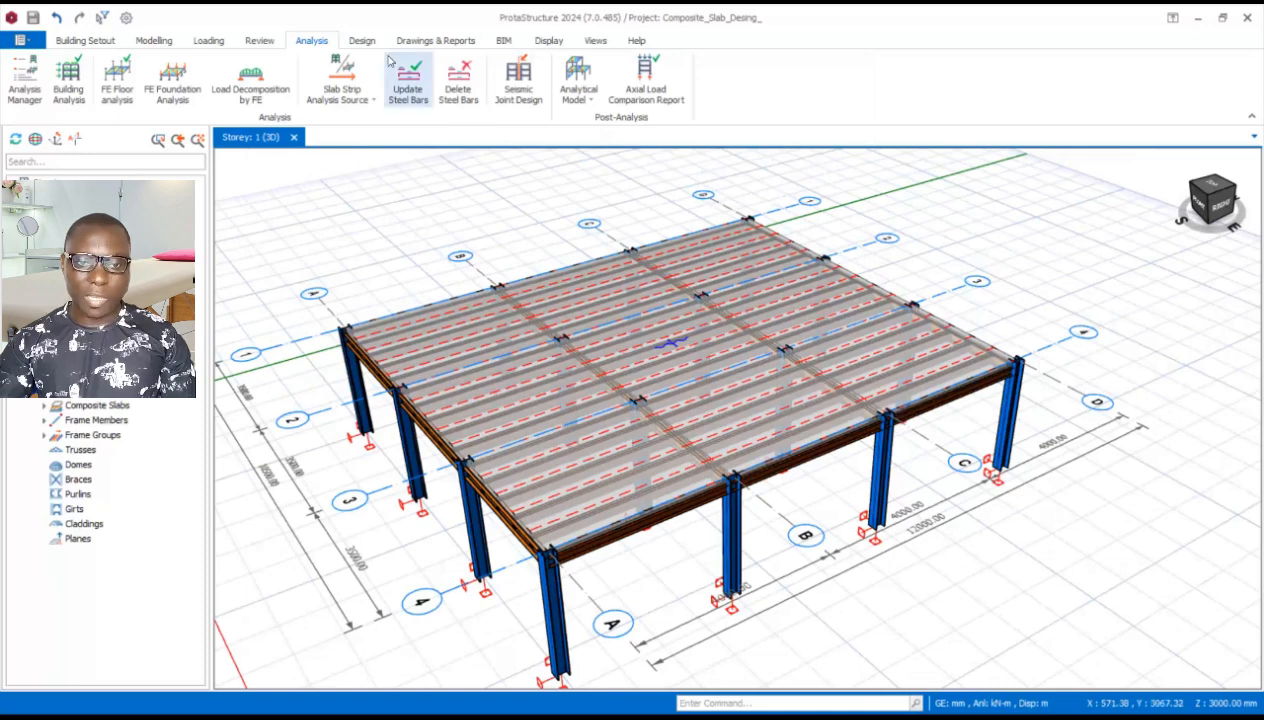
# Start the composite beam design, run the check on all composite beams, and review their design statuses
pyautogui.click(360, 41)
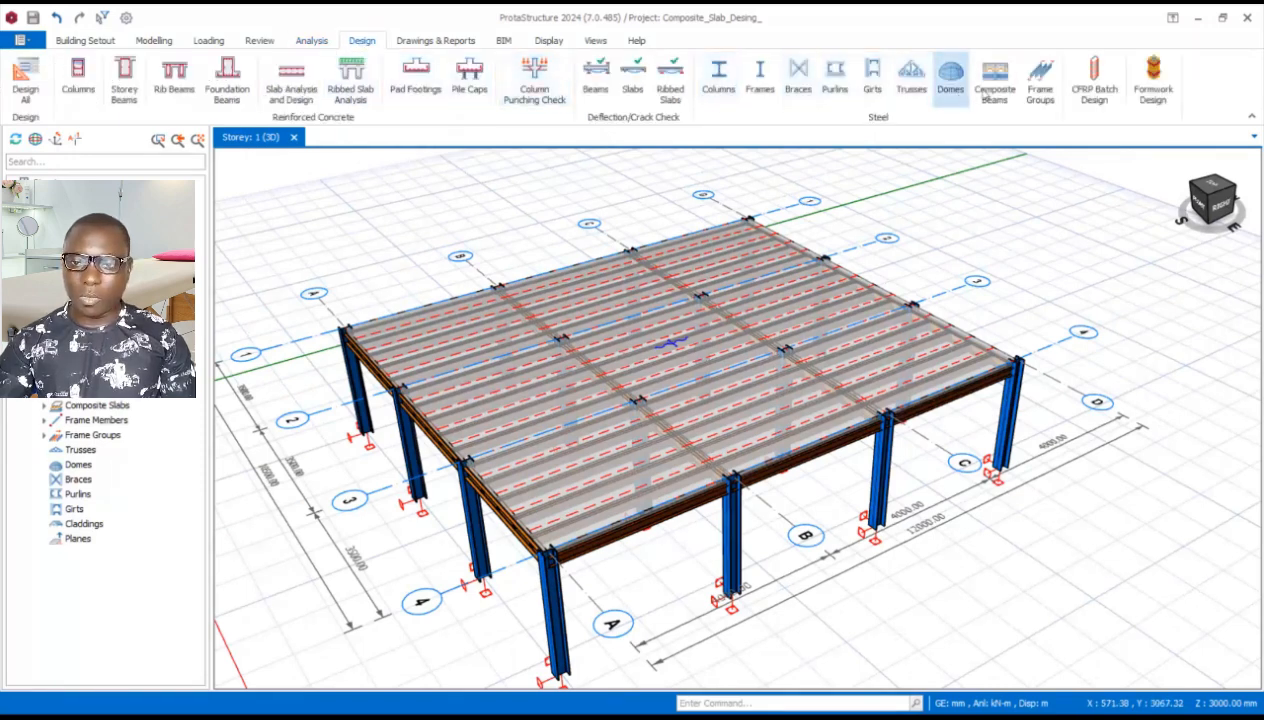
pyautogui.click(995, 80)
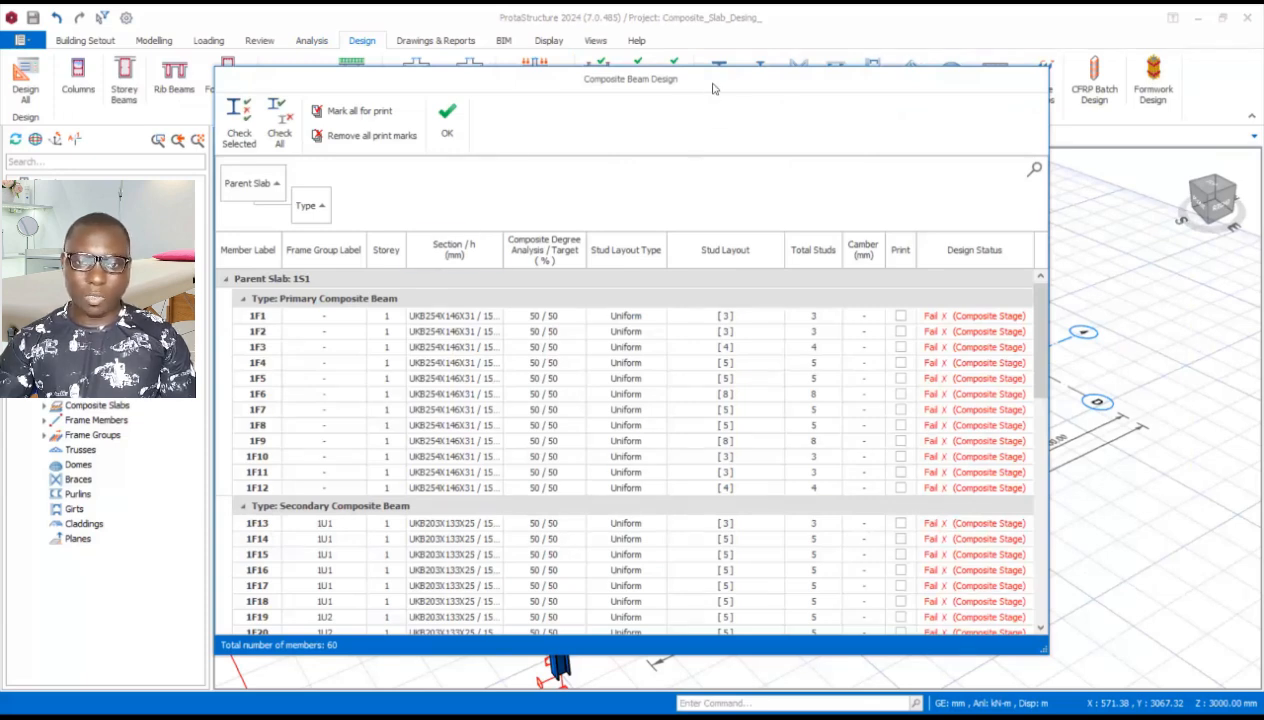
pyautogui.moveTo(707, 80); pyautogui.dragTo(725, 54)
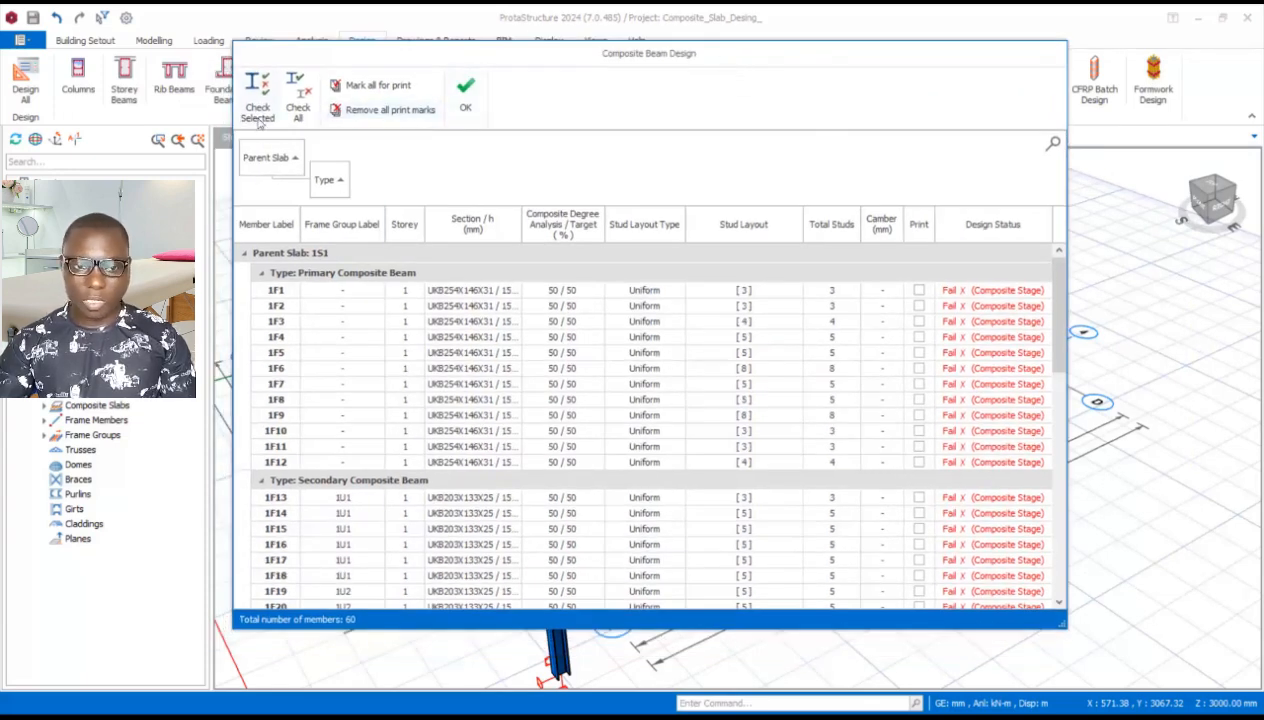
pyautogui.click(302, 97)
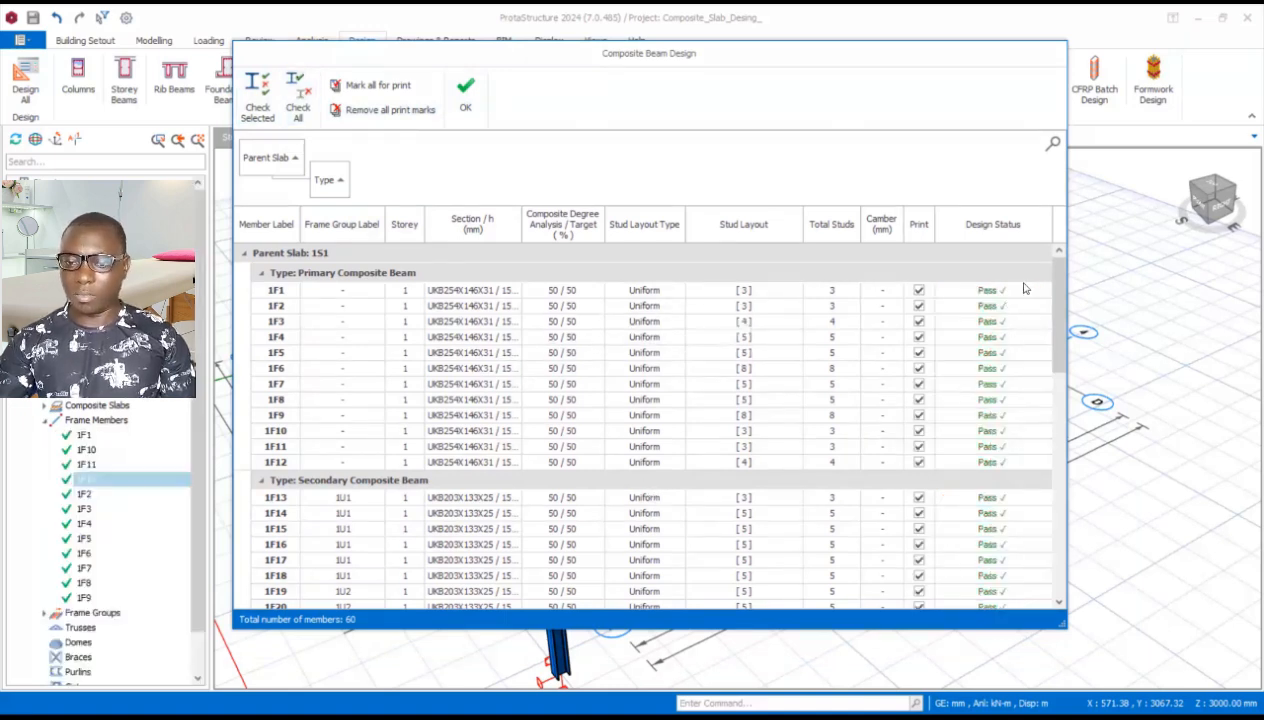
pyautogui.moveTo(1052, 298); pyautogui.dragTo(955, 231)
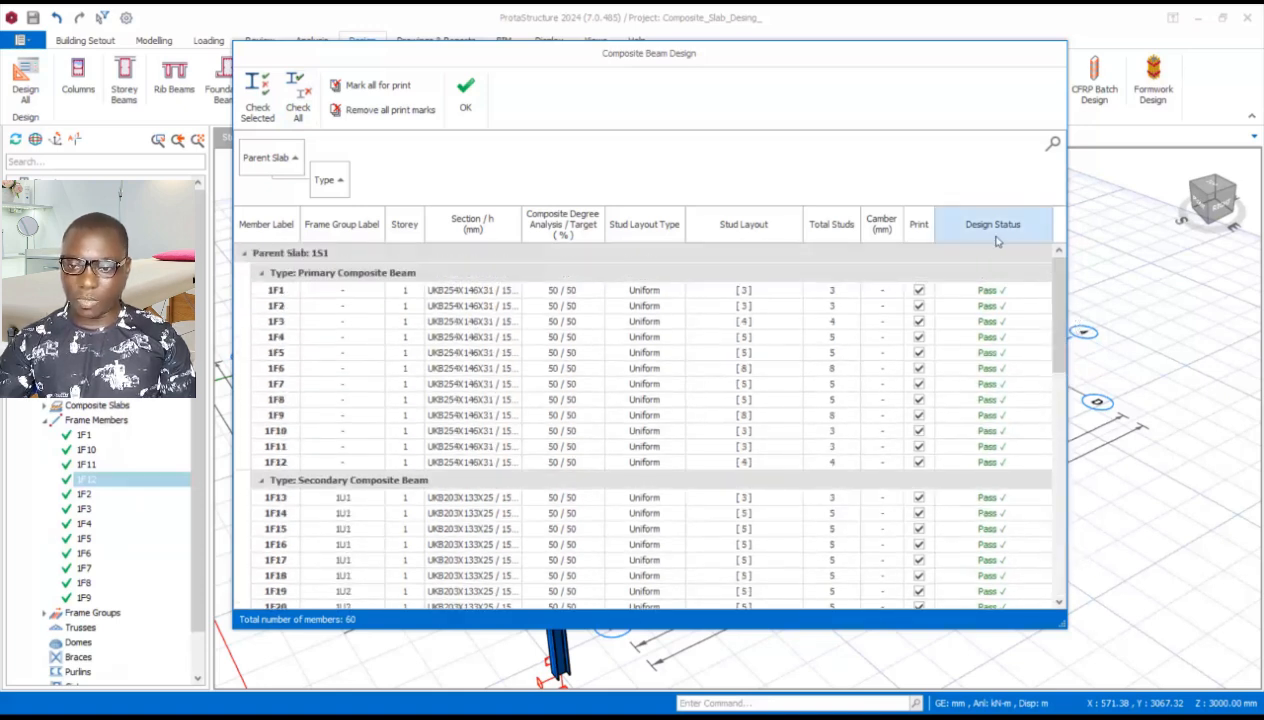
pyautogui.moveTo(1050, 306); pyautogui.dragTo(1076, 300)
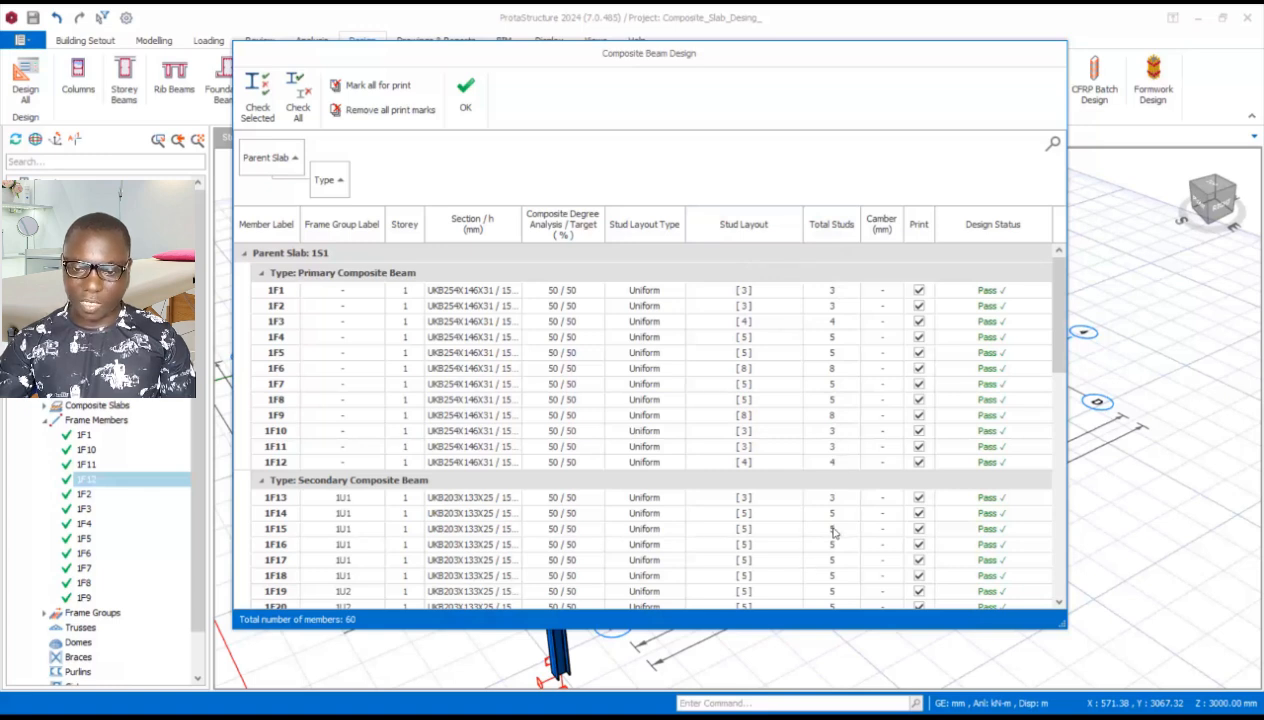
# Open the composite beam design of secondary beam 1F35 and inspect its shear stud arrangement in the 3D preview
pyautogui.scroll(-5, 835, 536)
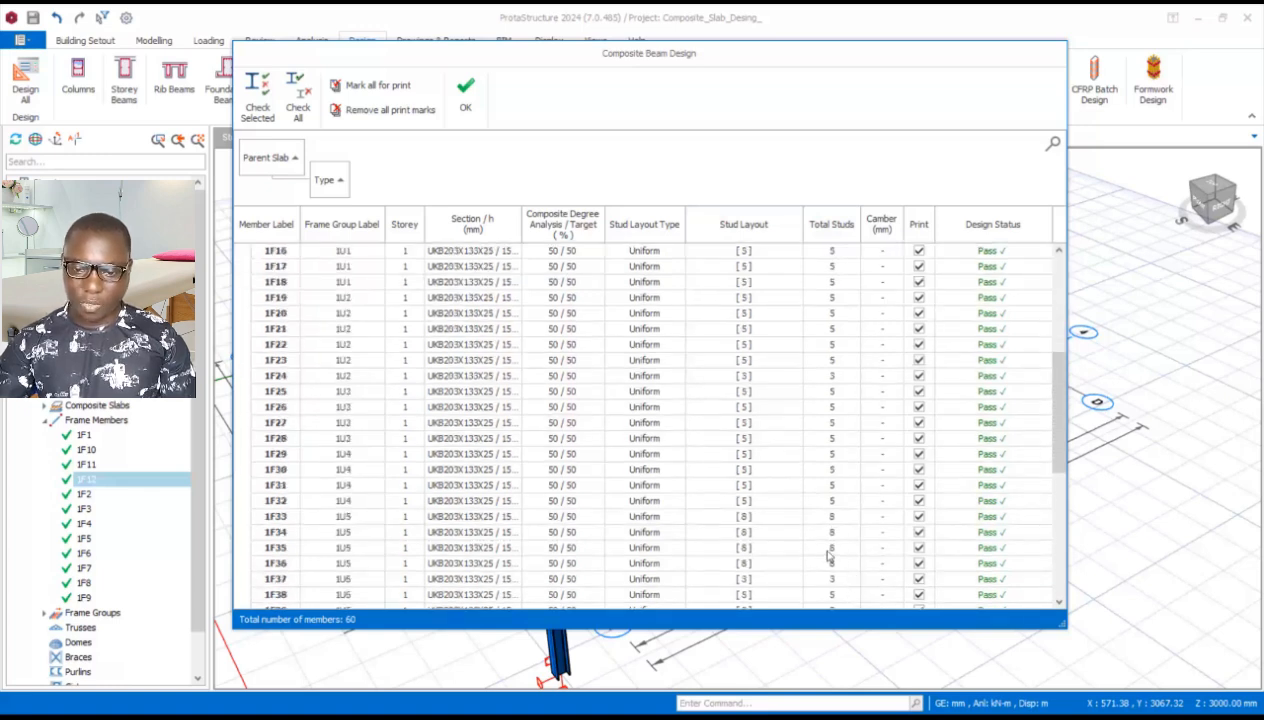
pyautogui.doubleClick(829, 549)
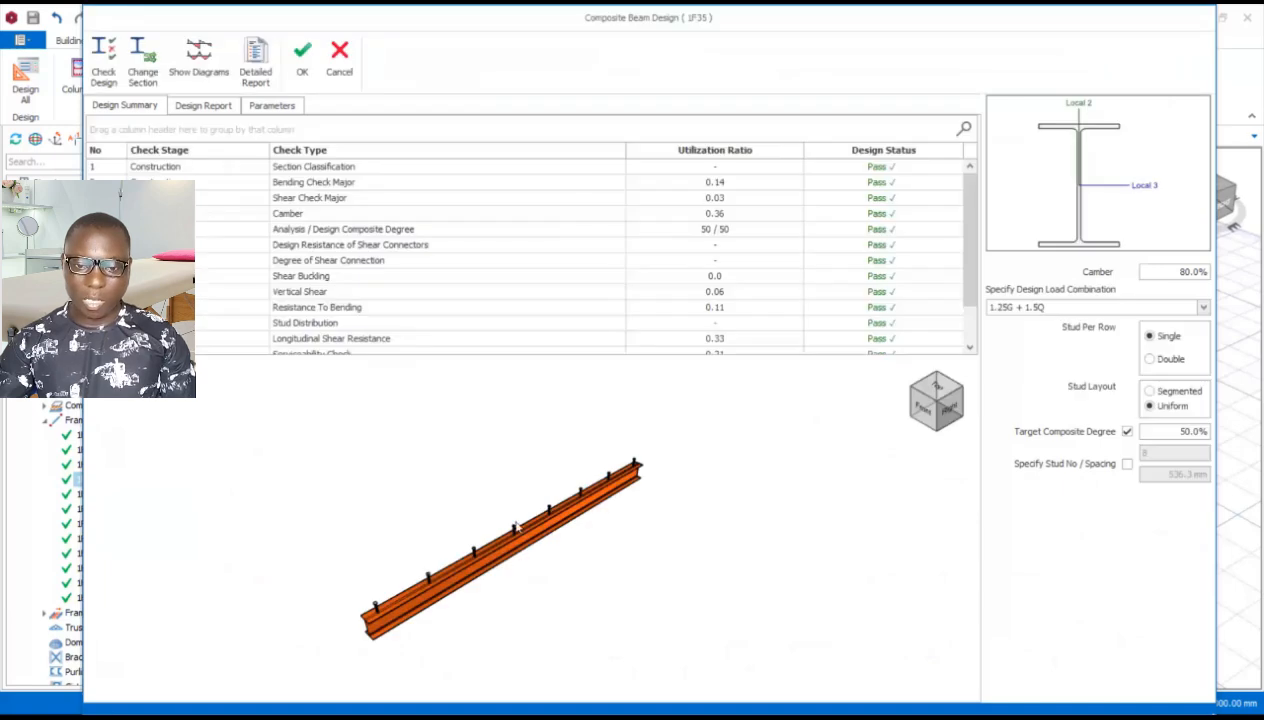
pyautogui.scroll(1, 547, 561)
pyautogui.scroll(-2, 590, 471)
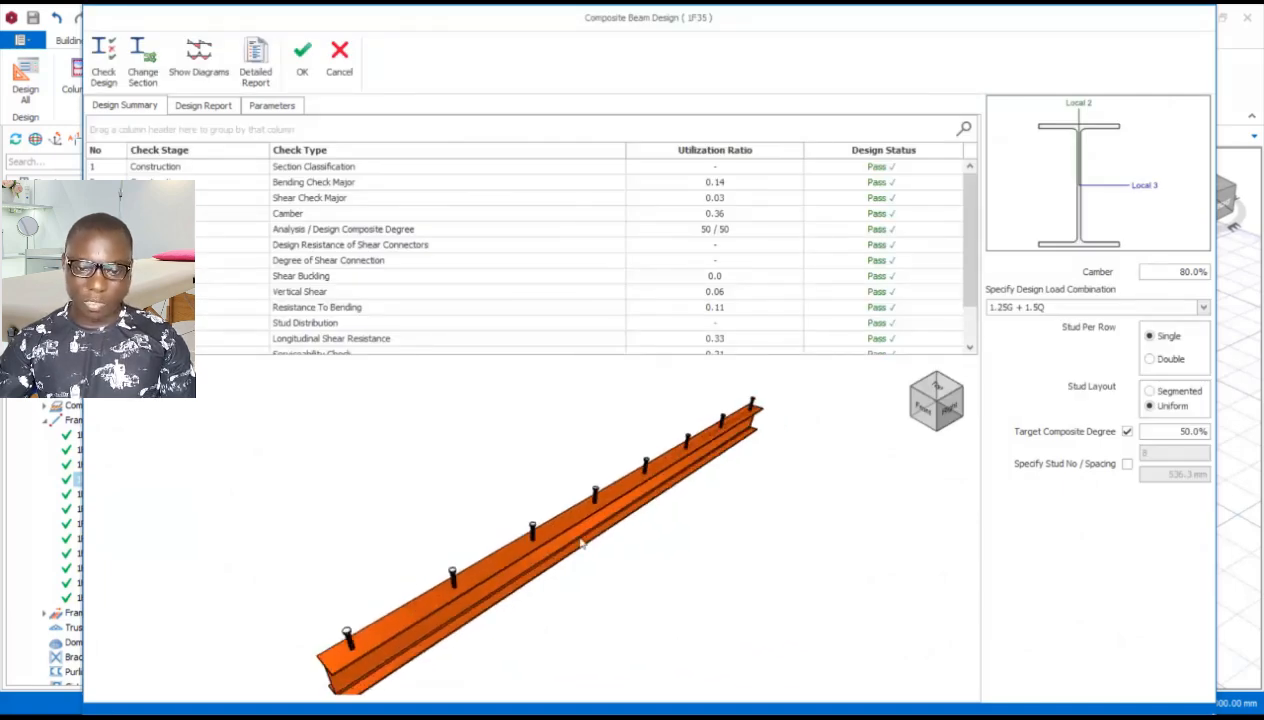
pyautogui.moveTo(581, 542); pyautogui.dragTo(556, 518, button='middle')
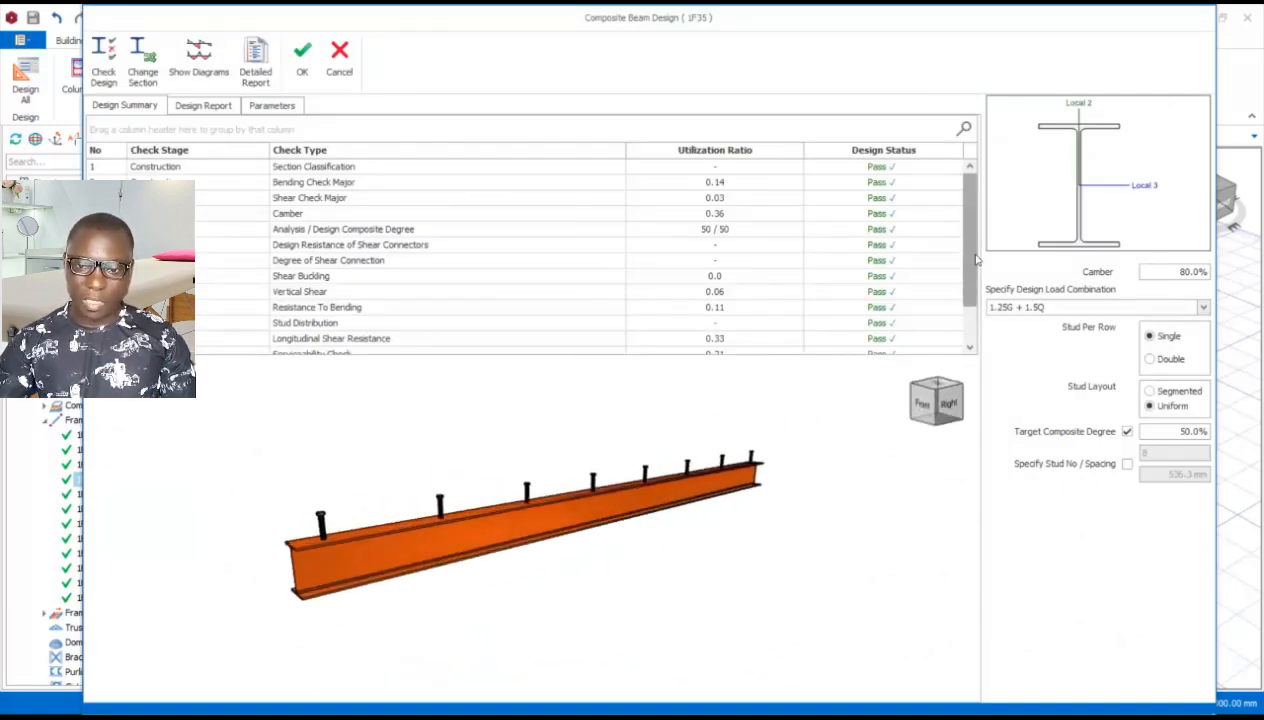
pyautogui.scroll(-1, 964, 300)
# Examine beam 1F35's design report, including its composite properties, and accept the beam's design
pyautogui.click(186, 107)
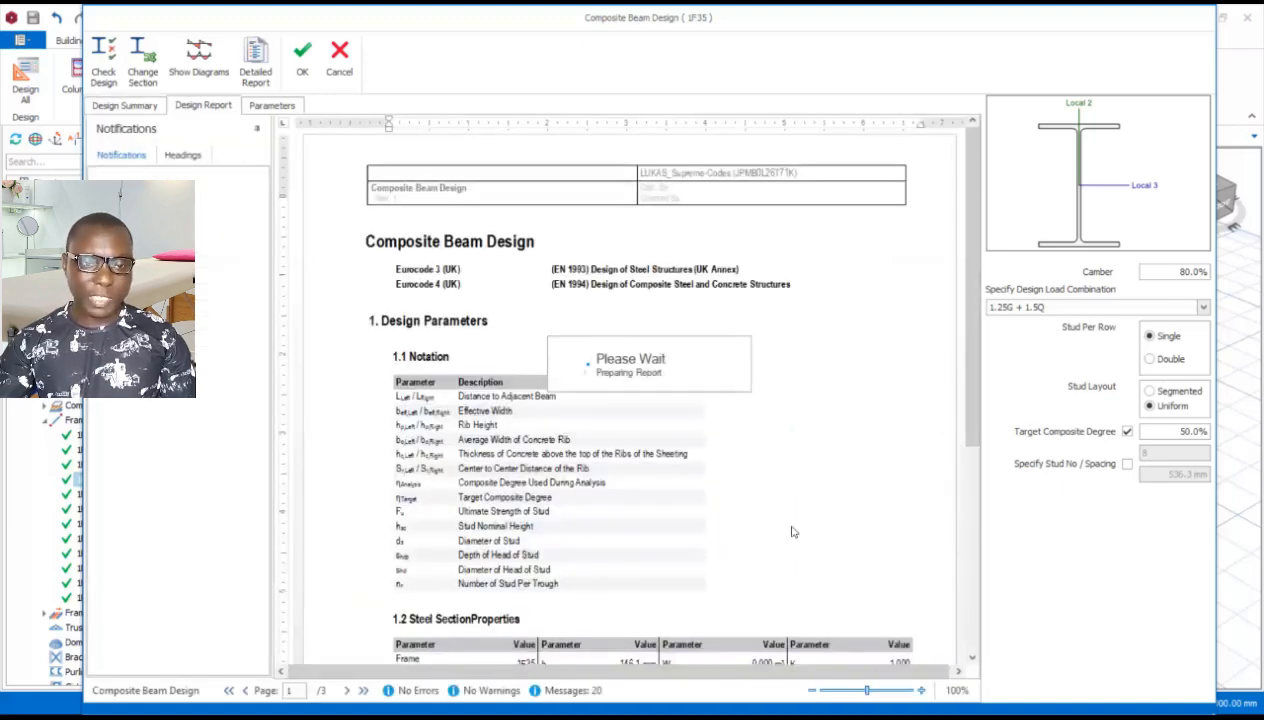
pyautogui.scroll(-6, 652, 541)
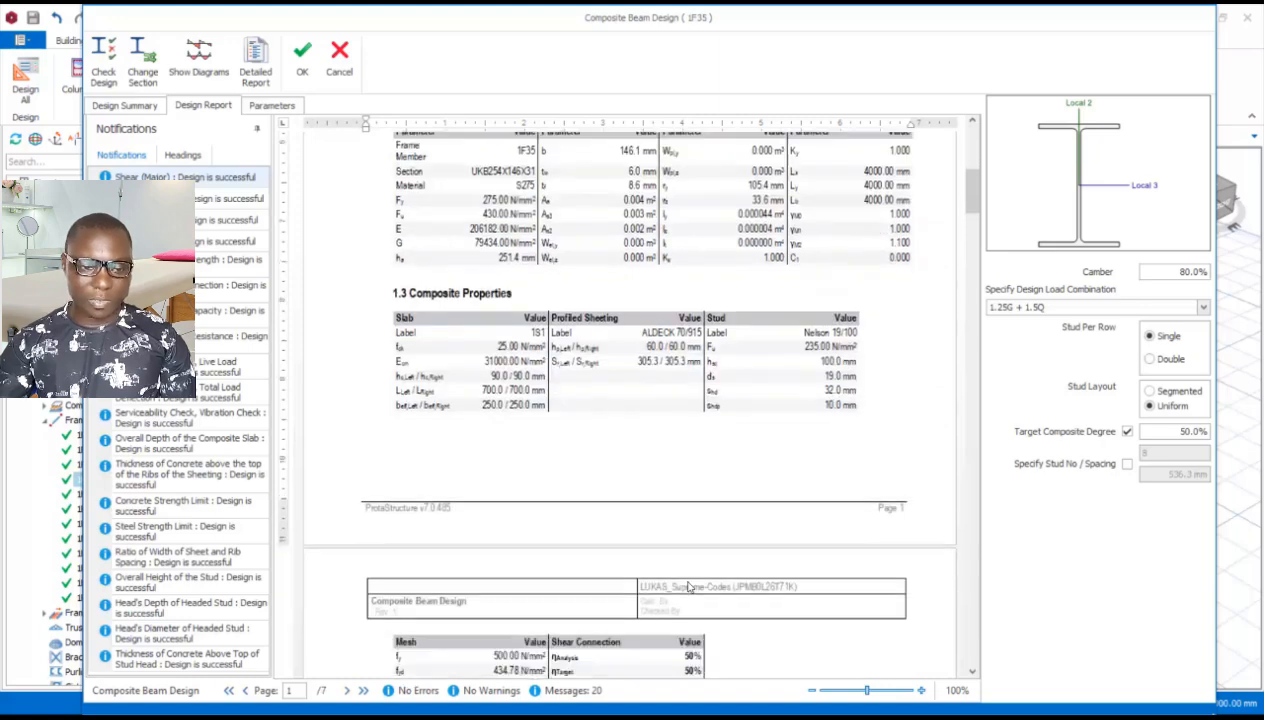
pyautogui.scroll(5, 591, 483)
pyautogui.scroll(2, 591, 483)
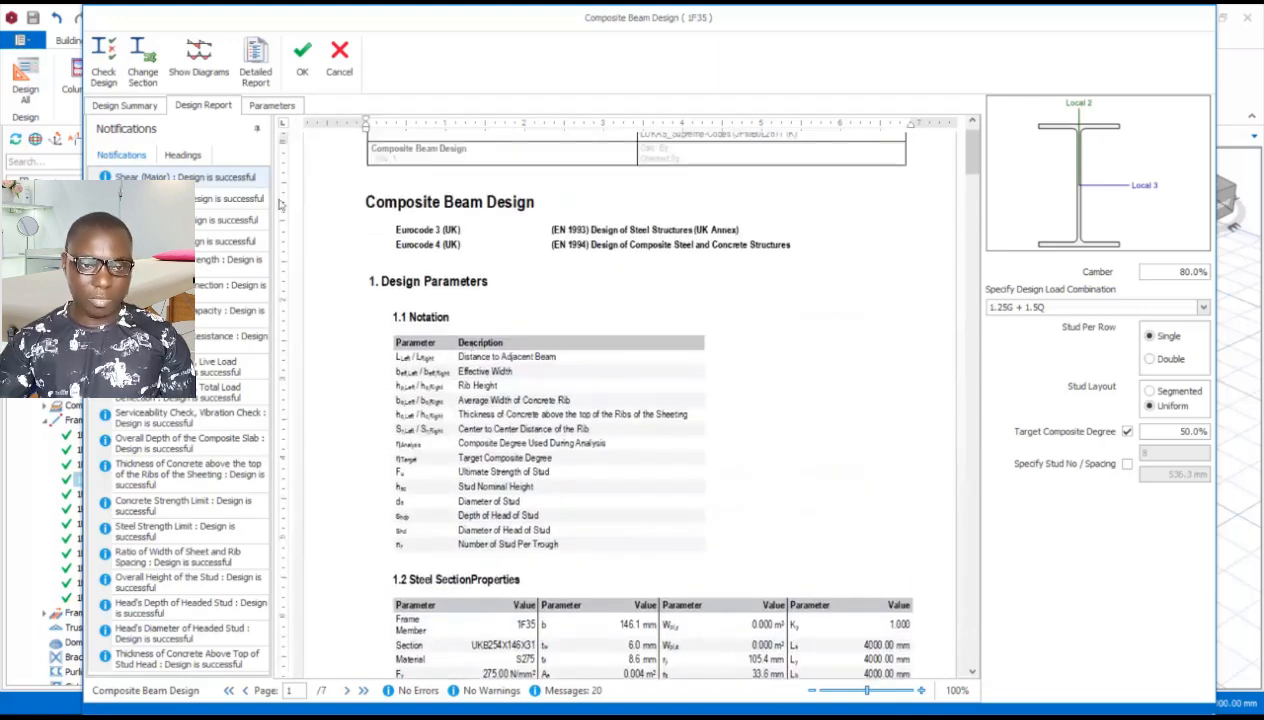
pyautogui.click(299, 60)
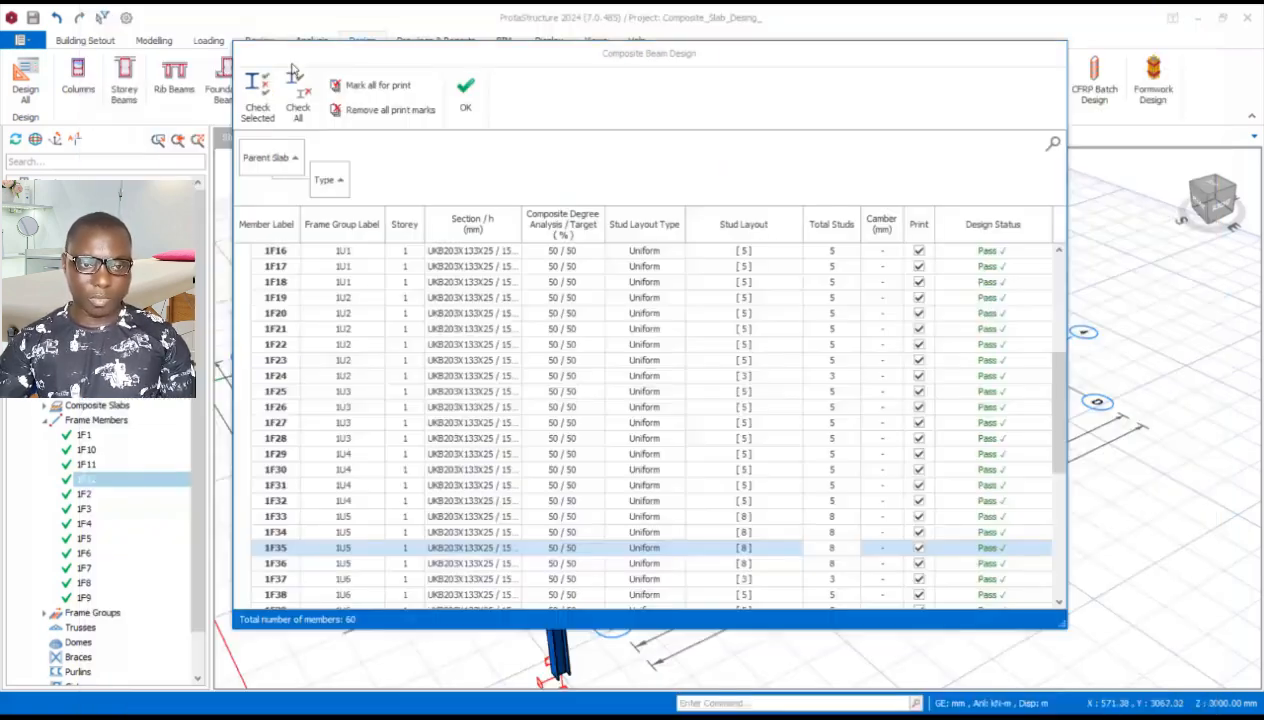
# Review the total studs and design statuses of the remaining composite beams, and accept the composite beam design results
pyautogui.click(836, 439)
pyautogui.click(839, 377)
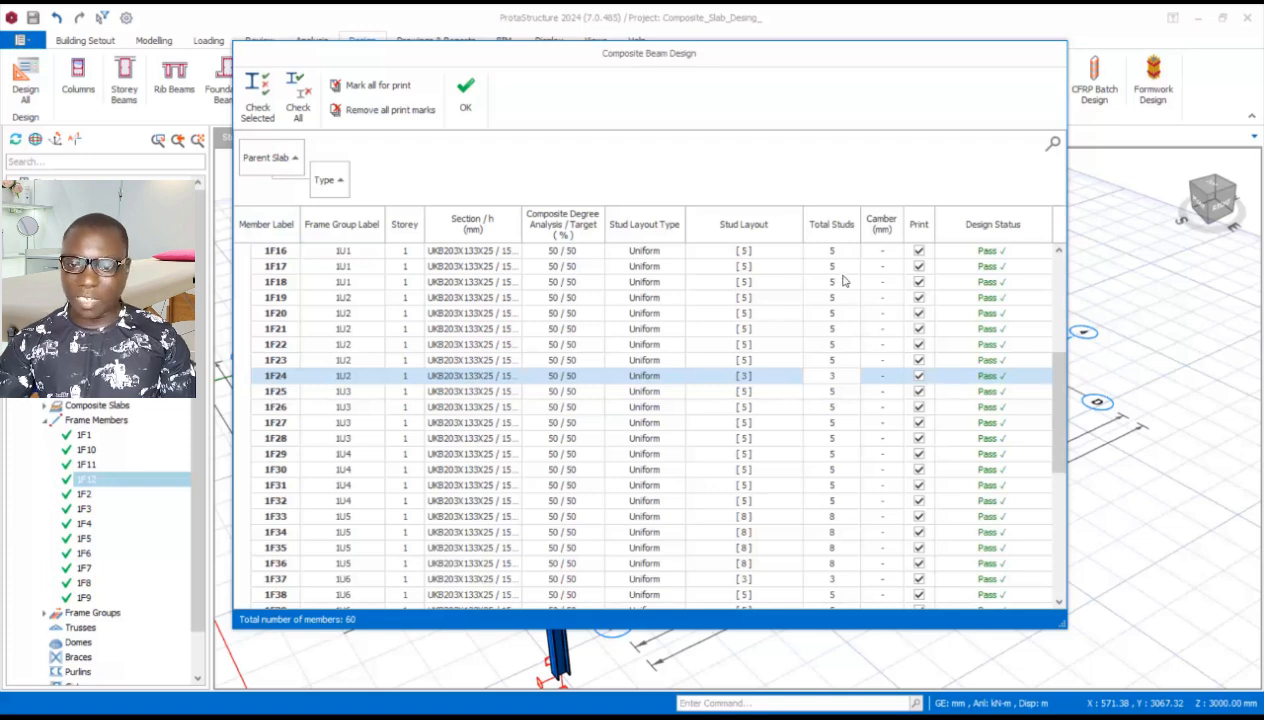
pyautogui.scroll(-3, 810, 490)
pyautogui.scroll(-4, 800, 544)
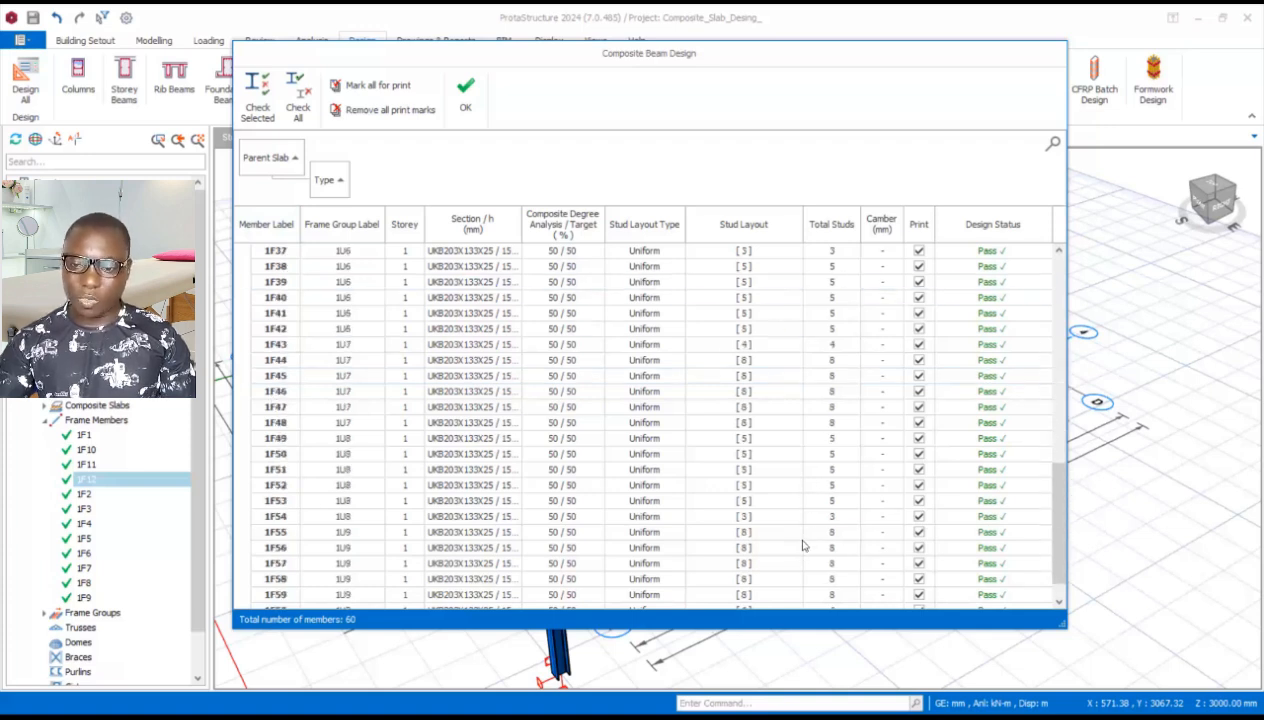
pyautogui.scroll(1, 845, 423)
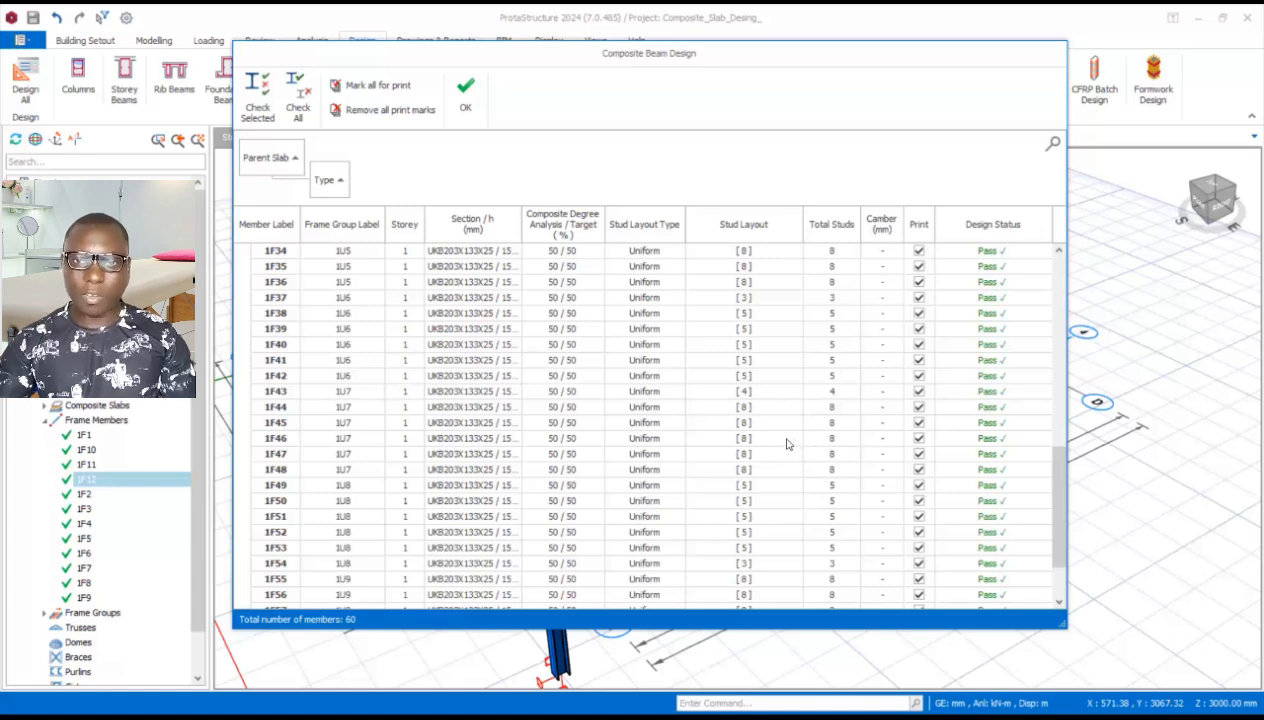
pyautogui.scroll(-2, 770, 422)
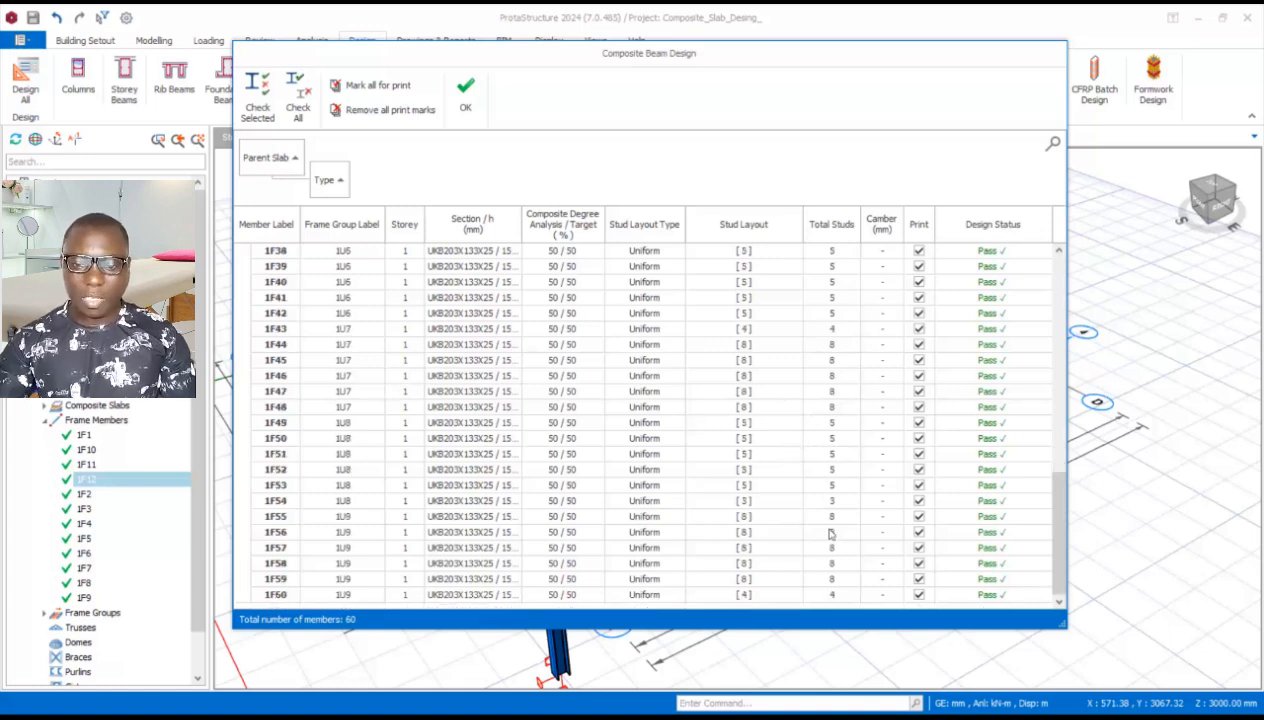
pyautogui.scroll(4, 633, 472)
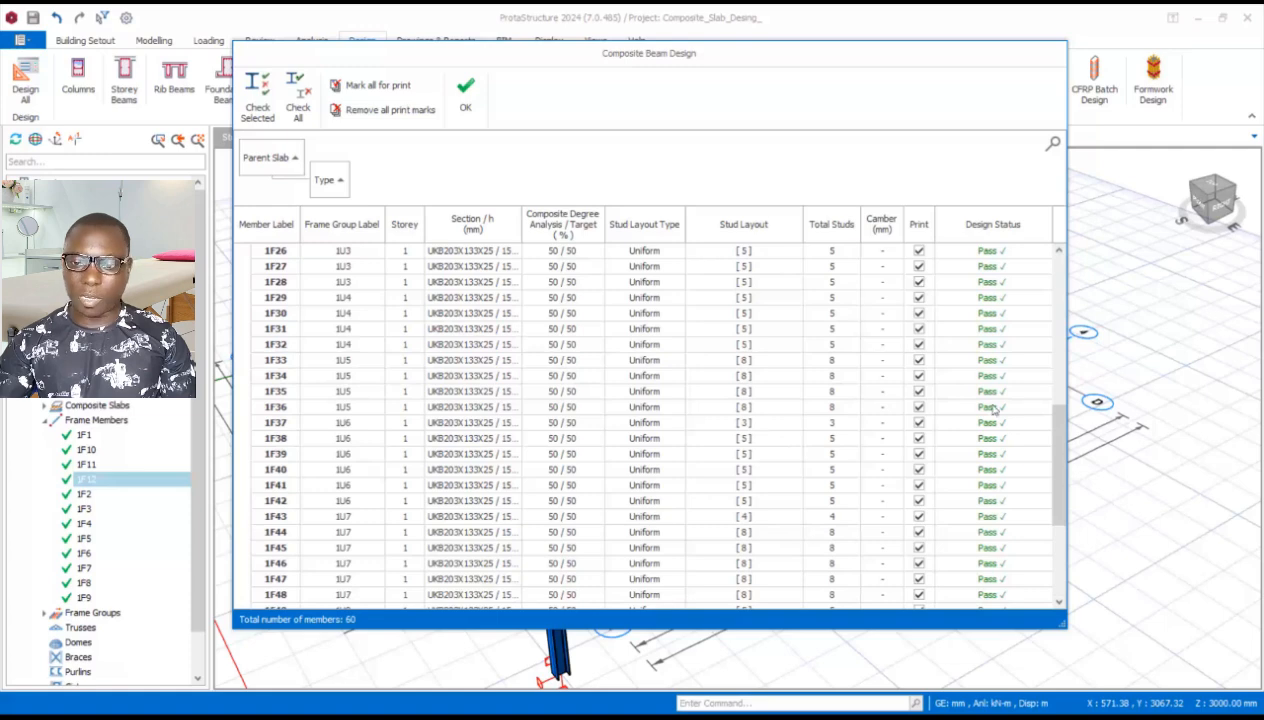
pyautogui.moveTo(1050, 457); pyautogui.dragTo(1068, 295)
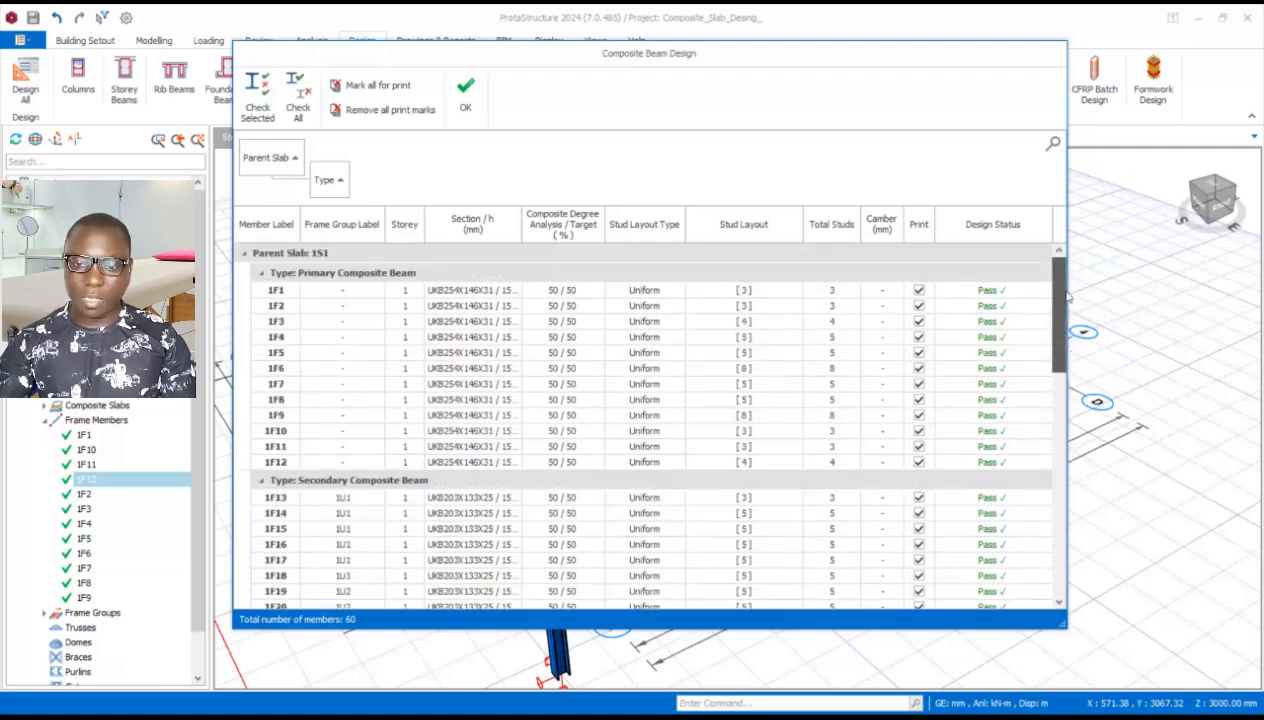
pyautogui.click(465, 95)
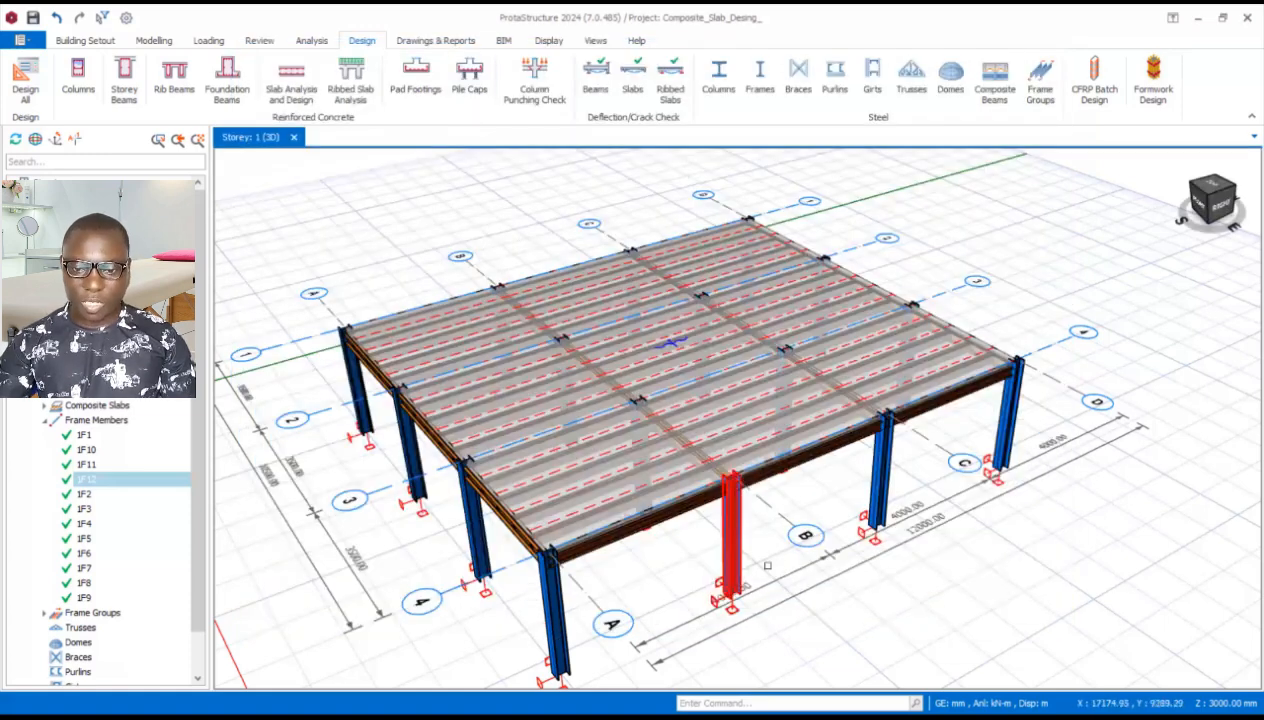
pyautogui.scroll(3, 545, 570)
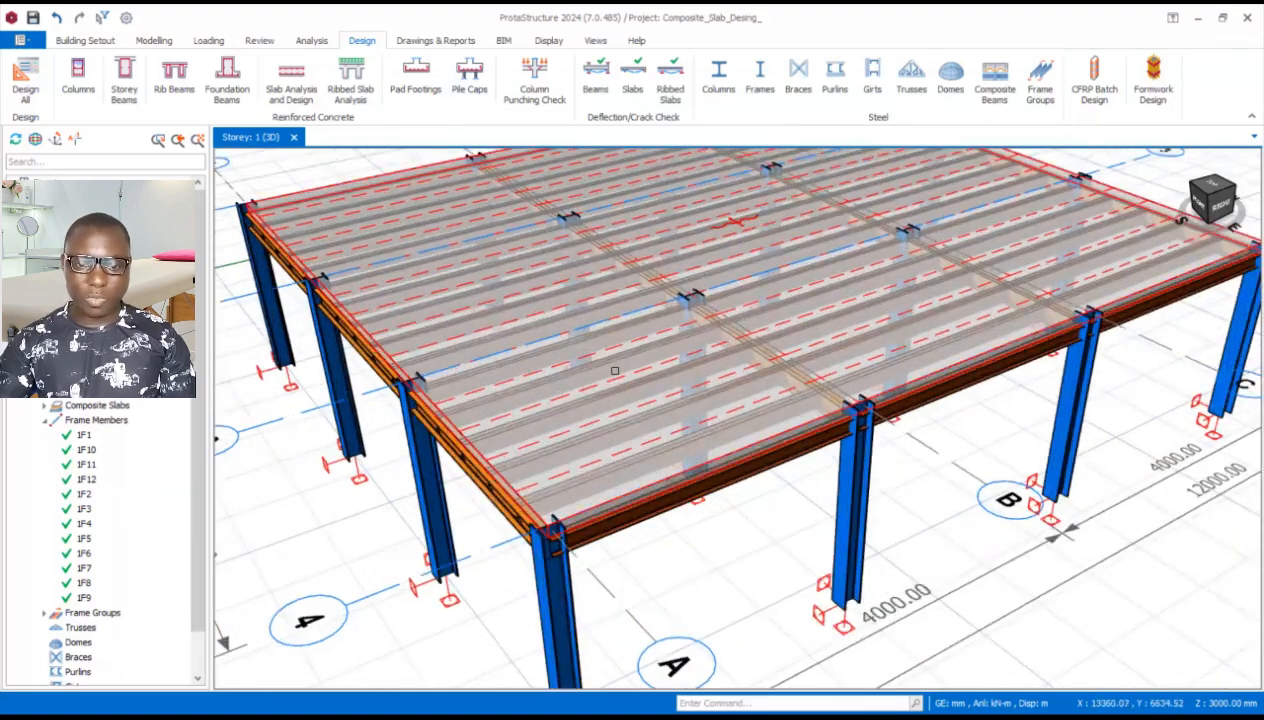
pyautogui.scroll(-3, 739, 517)
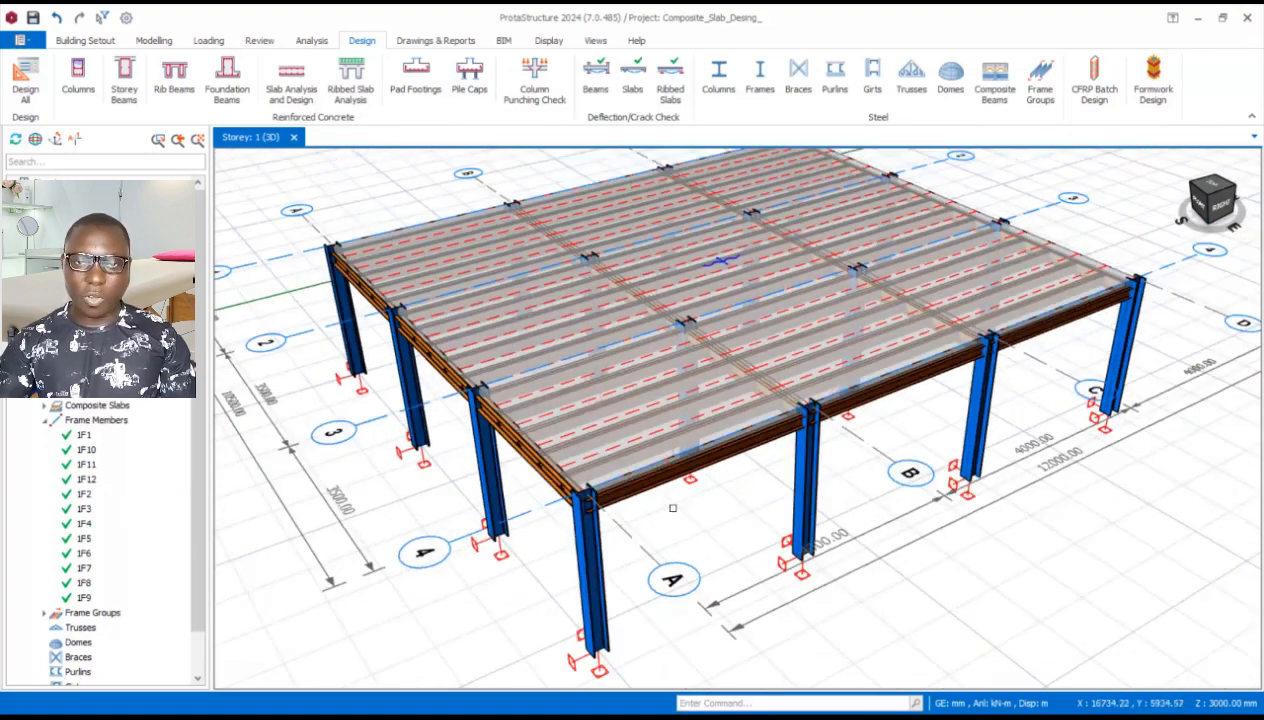
pyautogui.scroll(-1, 682, 391)
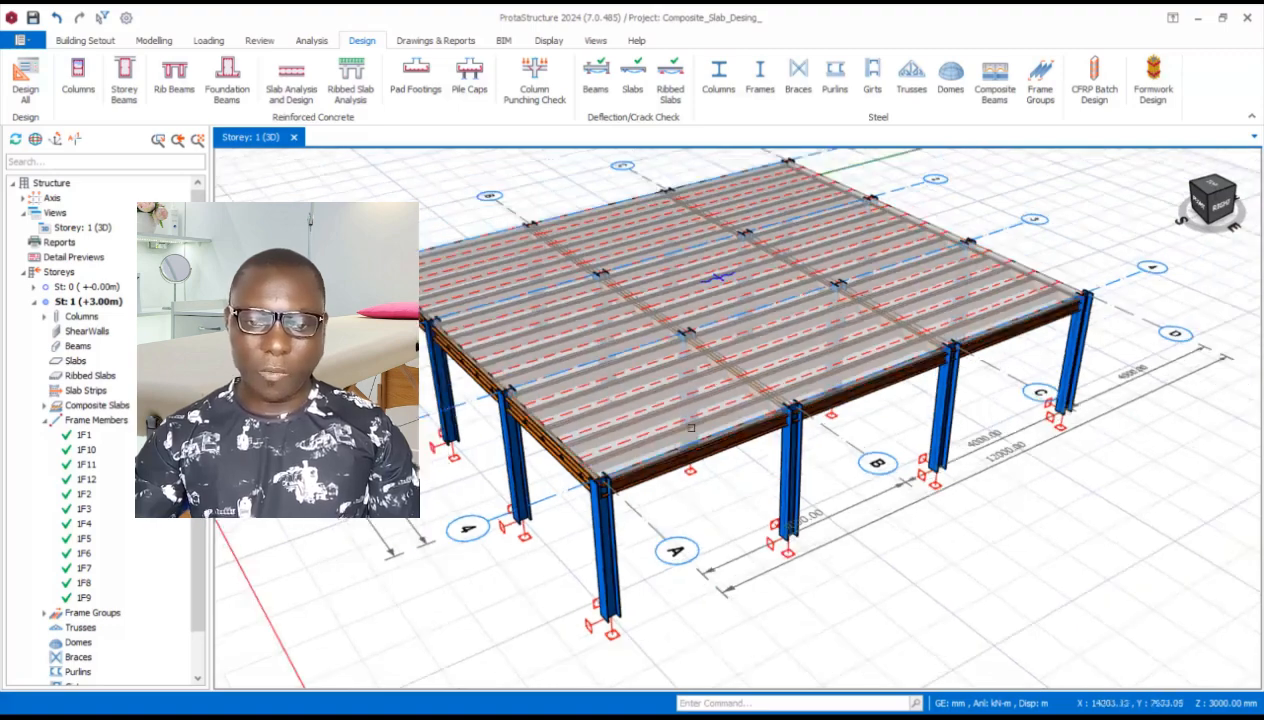
pyautogui.moveTo(683, 430); pyautogui.dragTo(700, 450, button='middle')
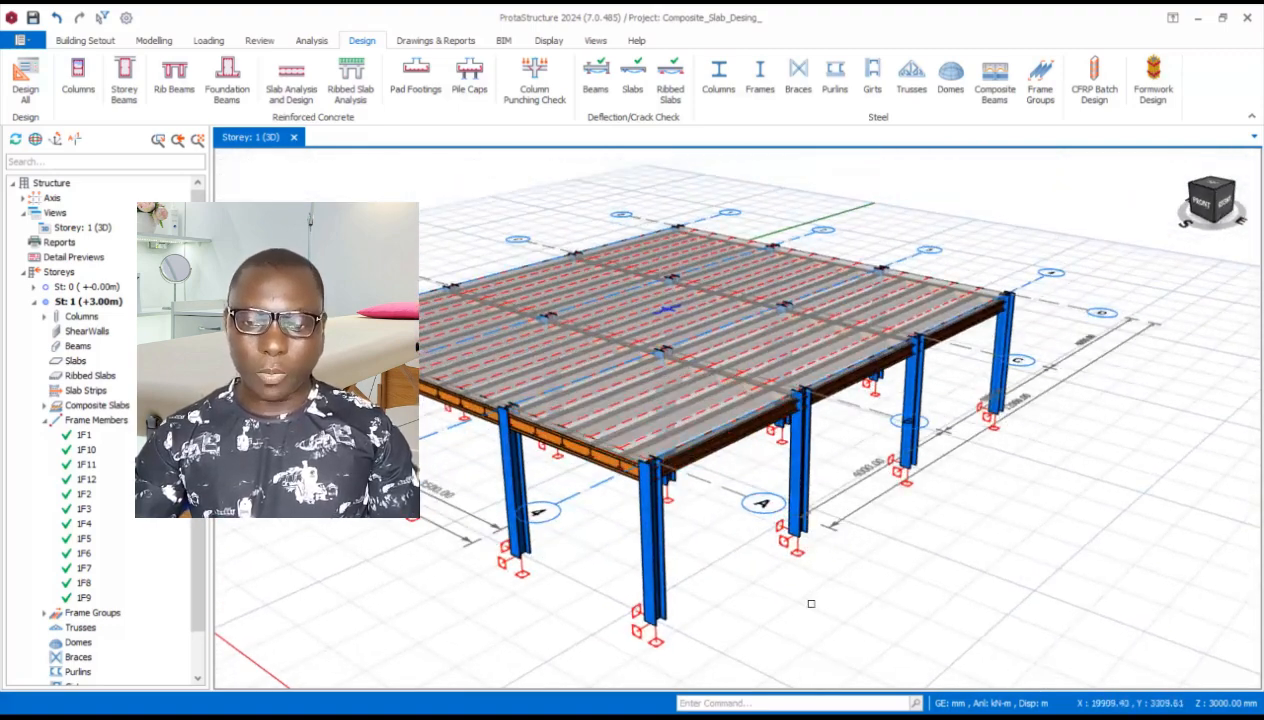
pyautogui.moveTo(811, 604); pyautogui.dragTo(740, 592, button='middle')
pyautogui.scroll(1, 758, 613)
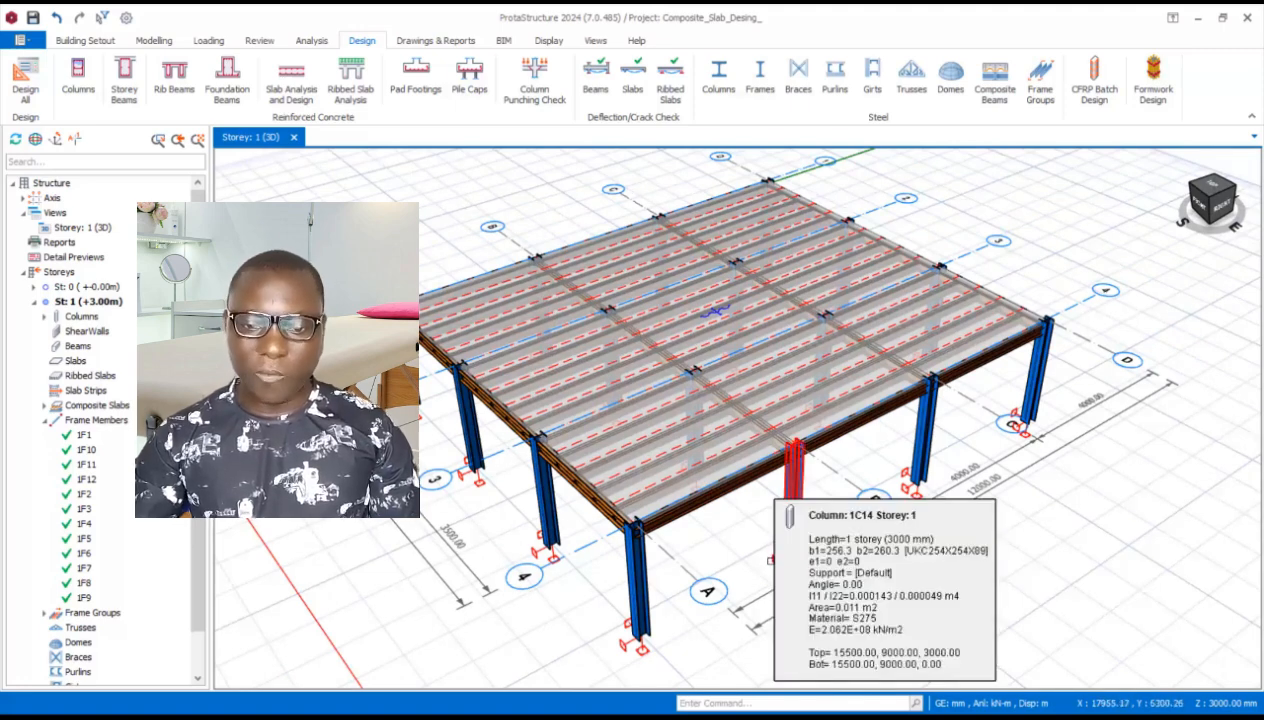
pyautogui.scroll(1, 749, 552)
pyautogui.scroll(-1, 750, 552)
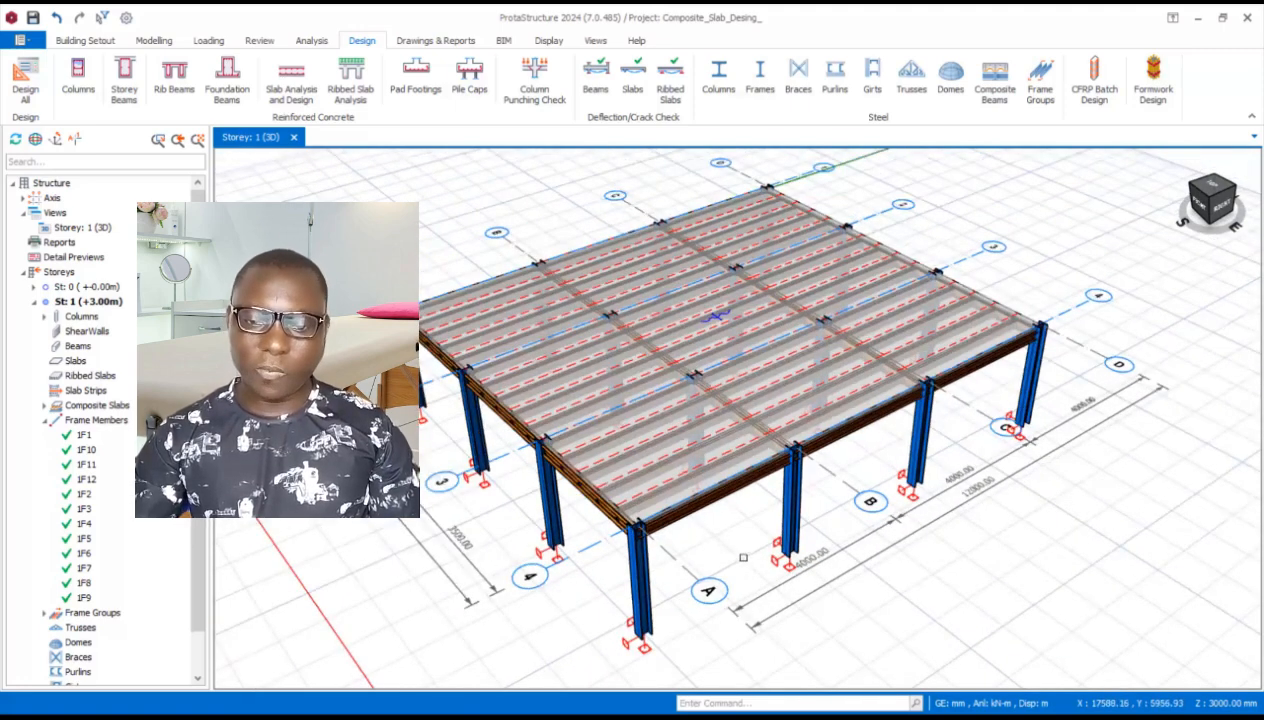
pyautogui.scroll(4, 745, 555)
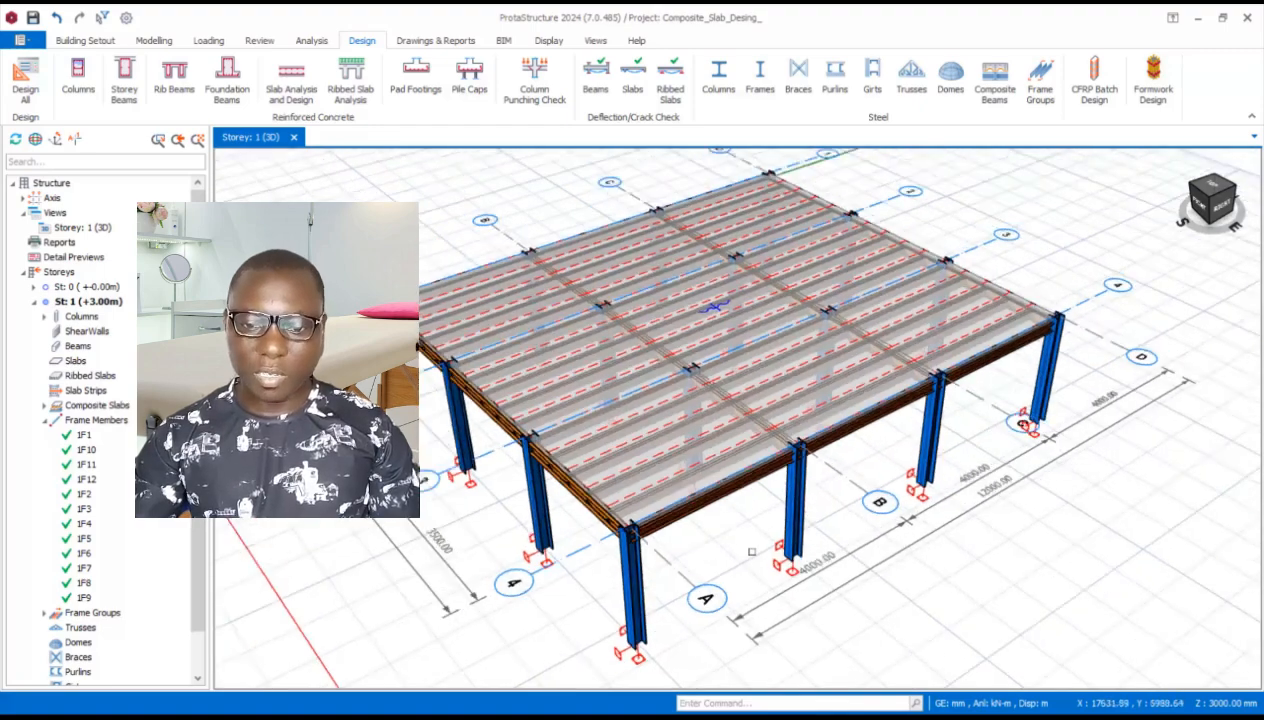
pyautogui.scroll(-1, 748, 562)
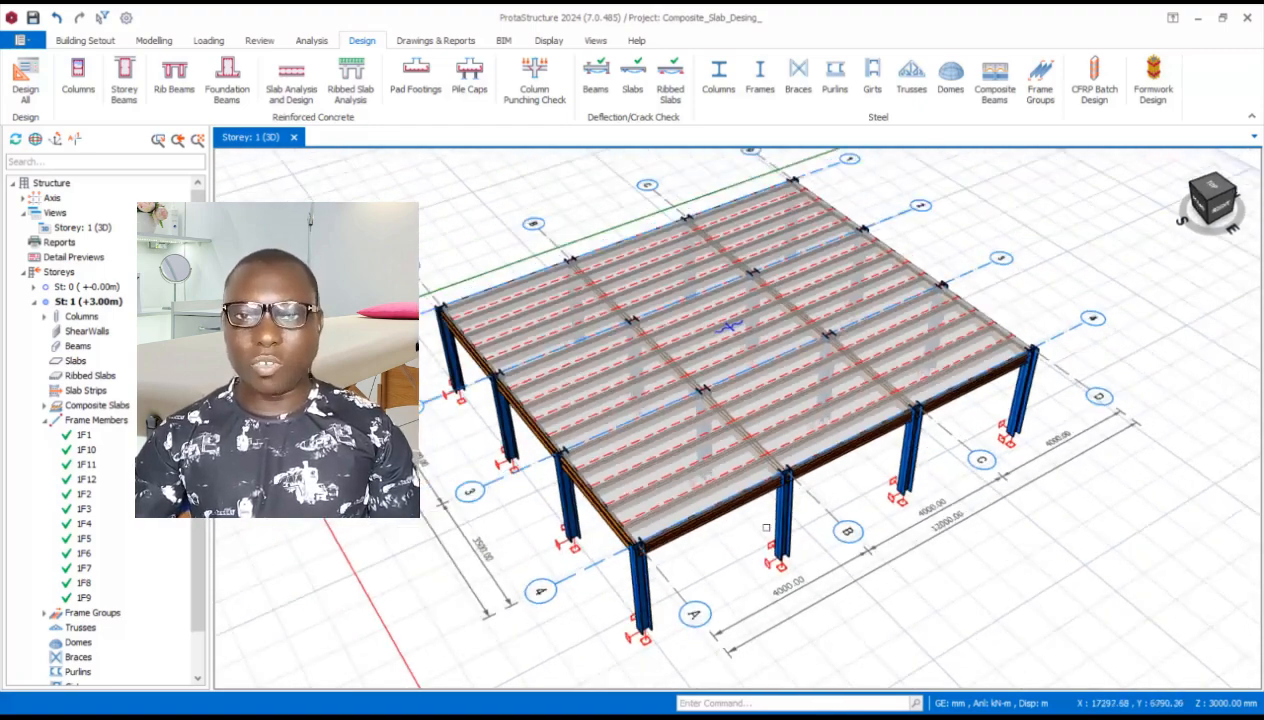
pyautogui.scroll(1, 764, 503)
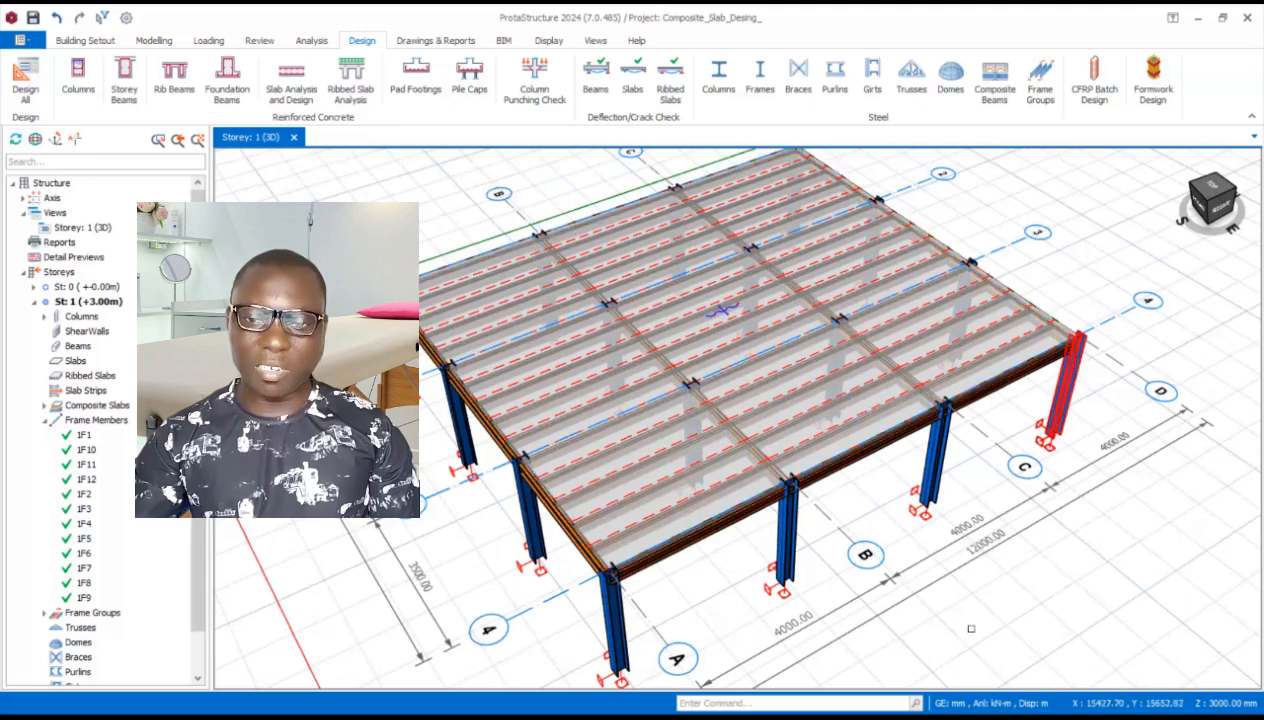
pyautogui.moveTo(612, 640)
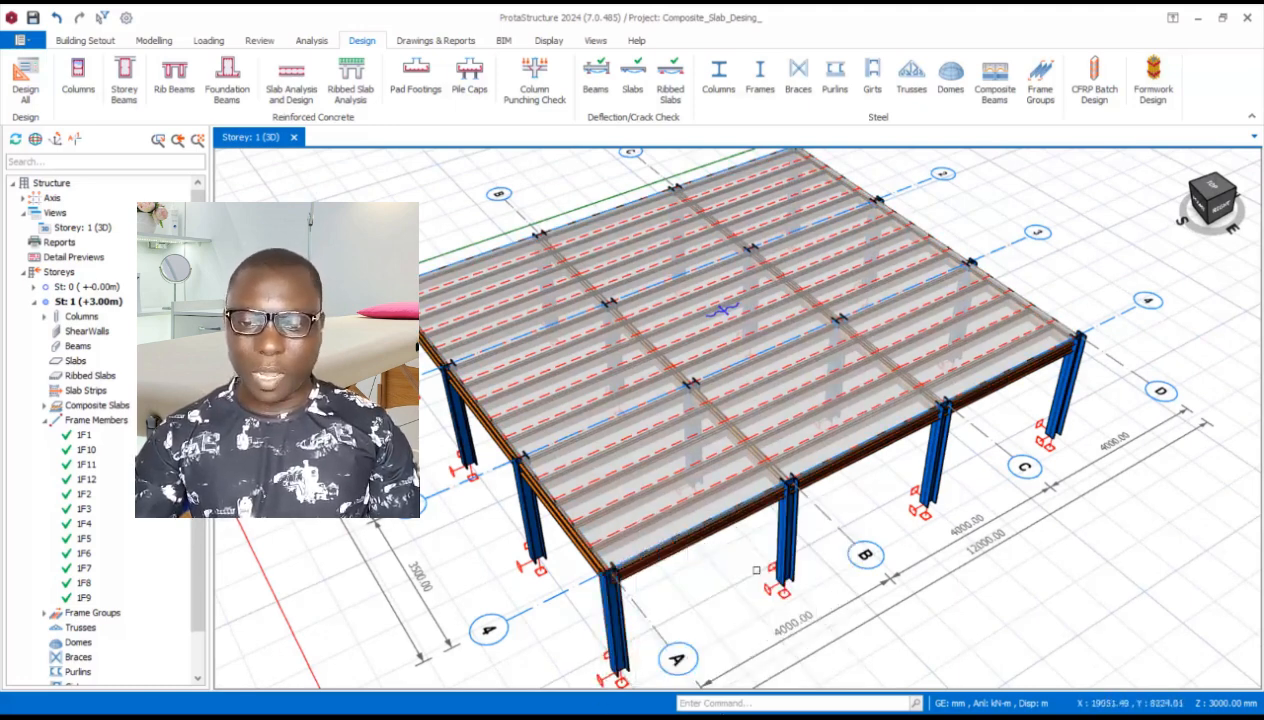
pyautogui.moveTo(756, 570); pyautogui.dragTo(712, 553, button='middle')
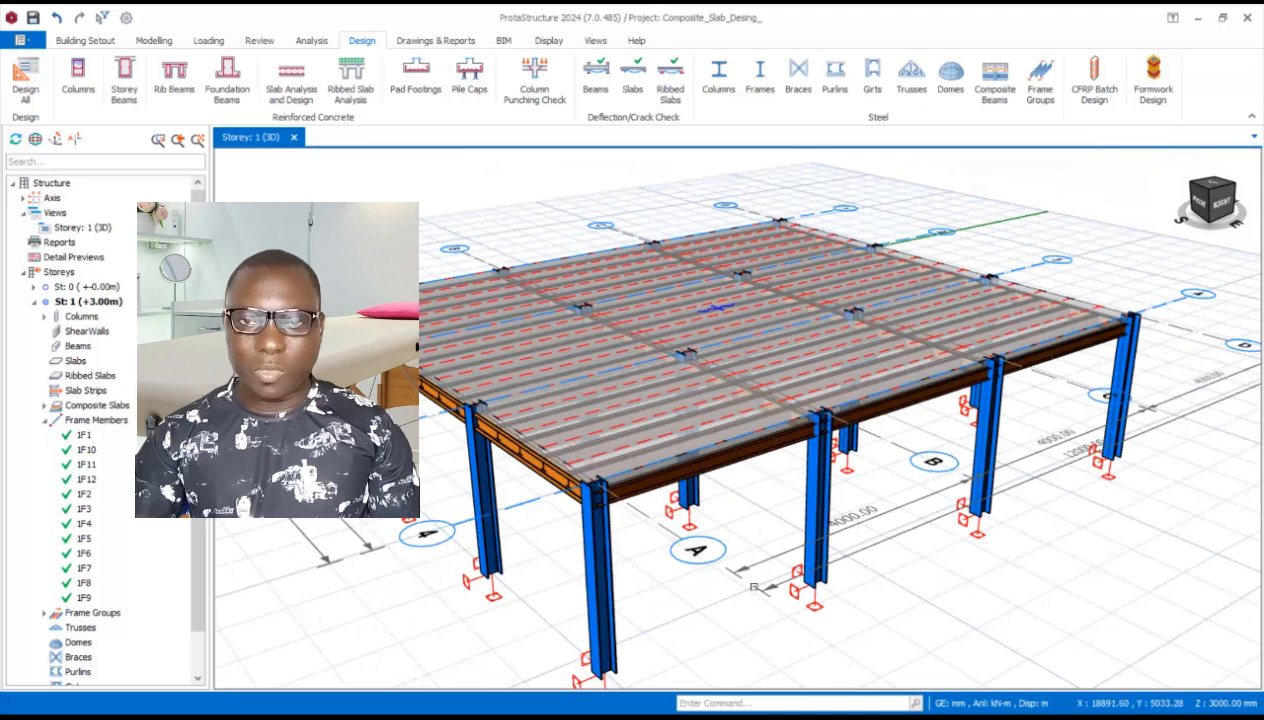
pyautogui.scroll(-2, 684, 606)
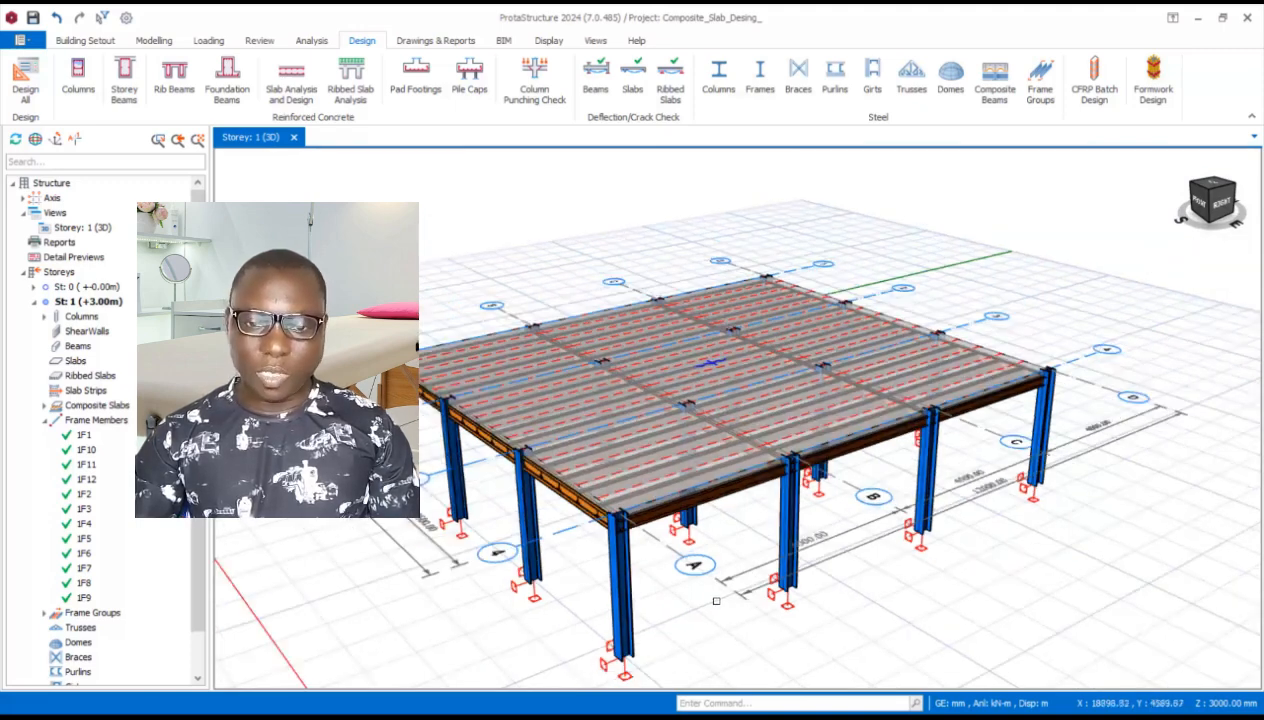
pyautogui.scroll(3, 718, 605)
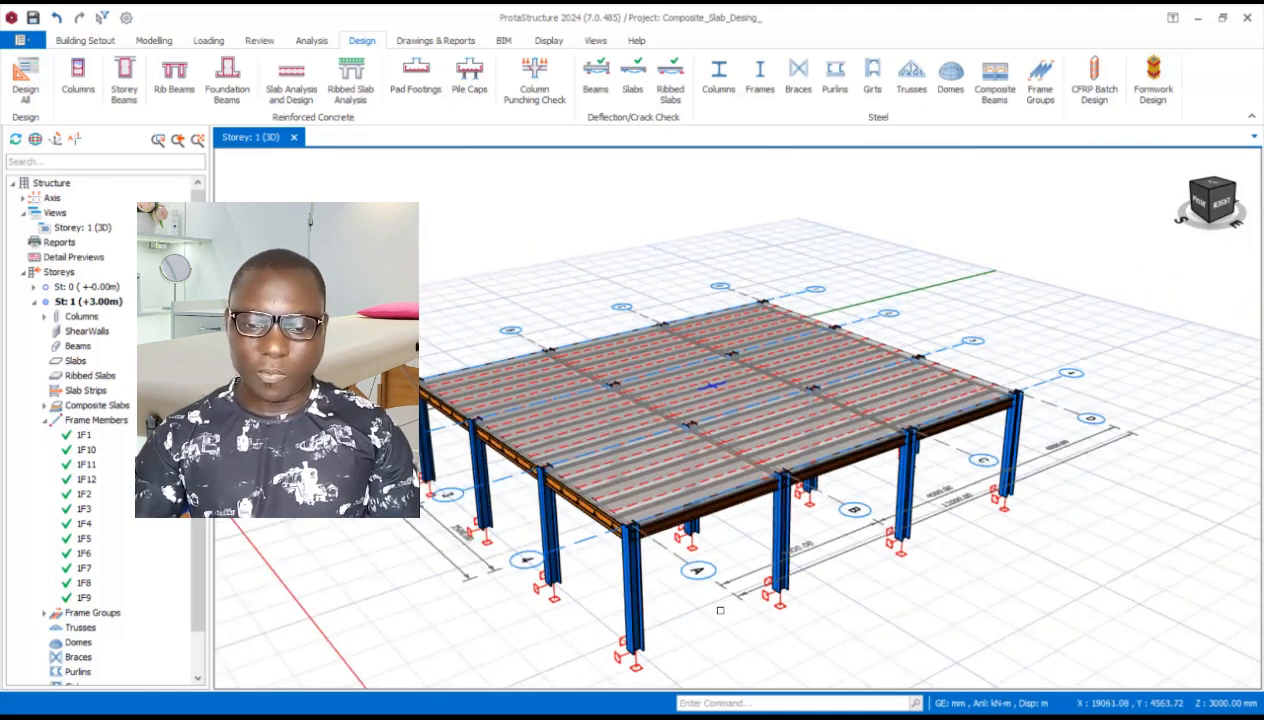
pyautogui.scroll(-1, 731, 601)
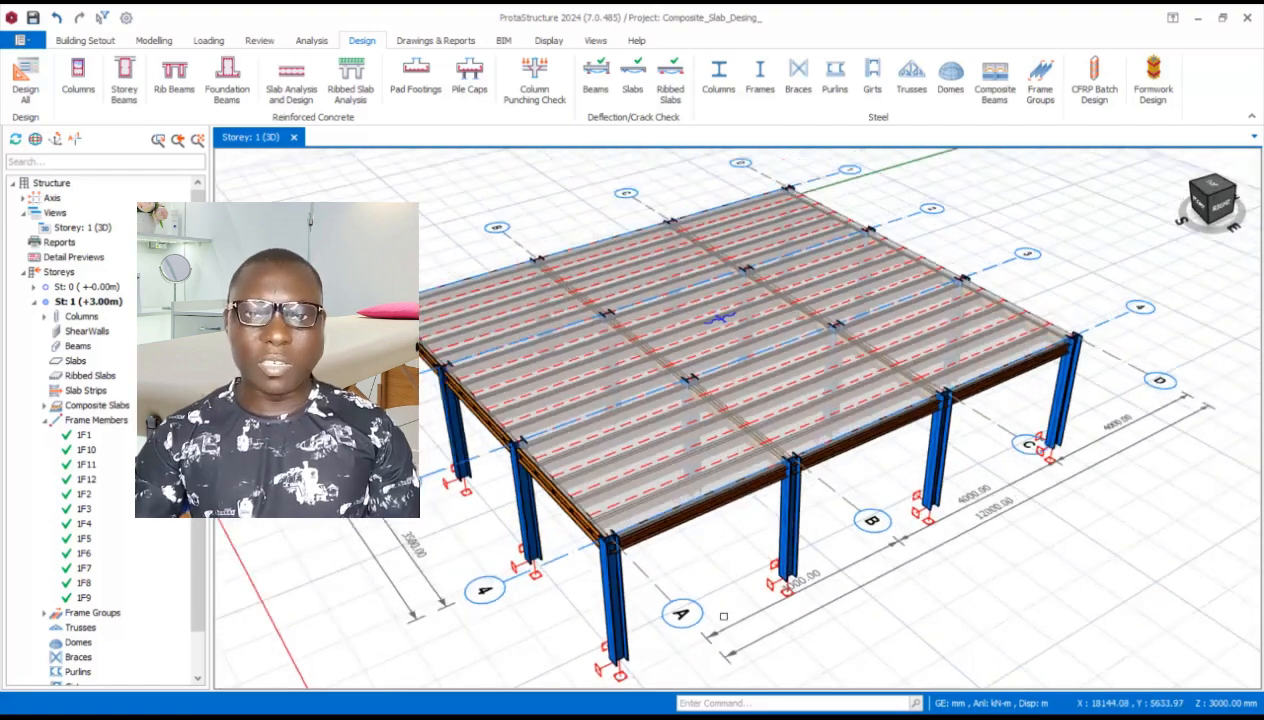
pyautogui.scroll(1, 733, 590)
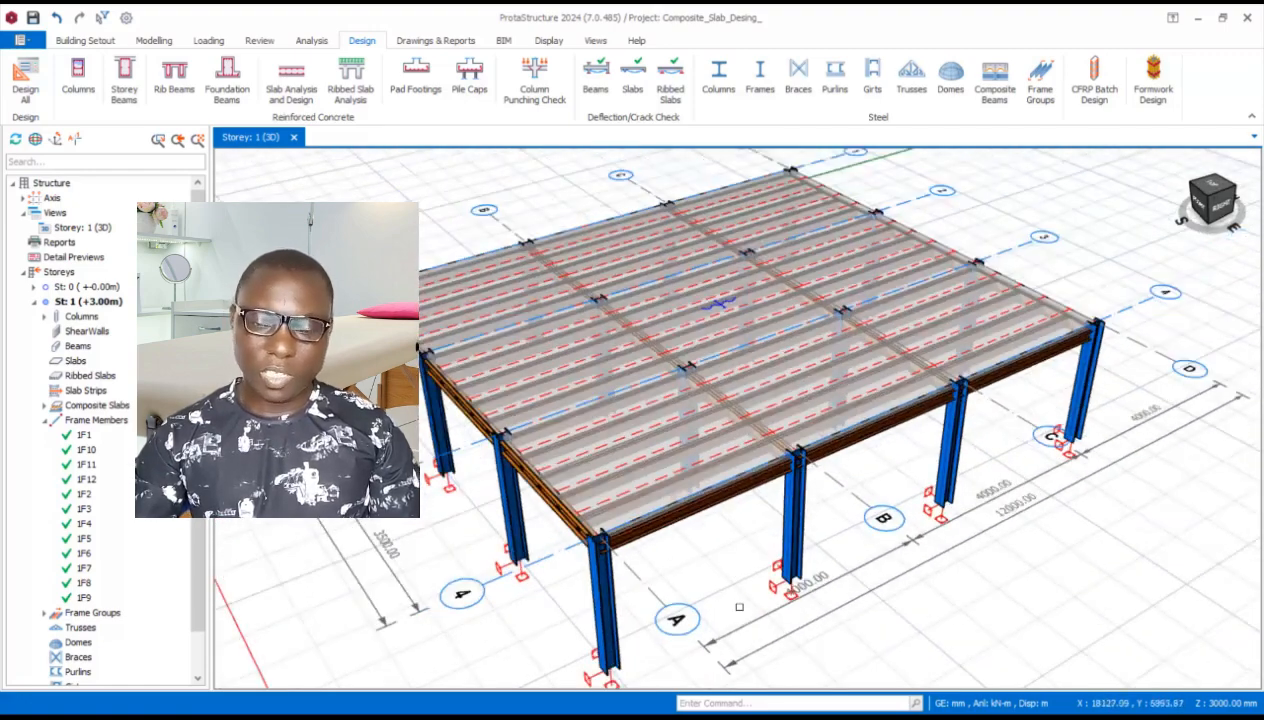